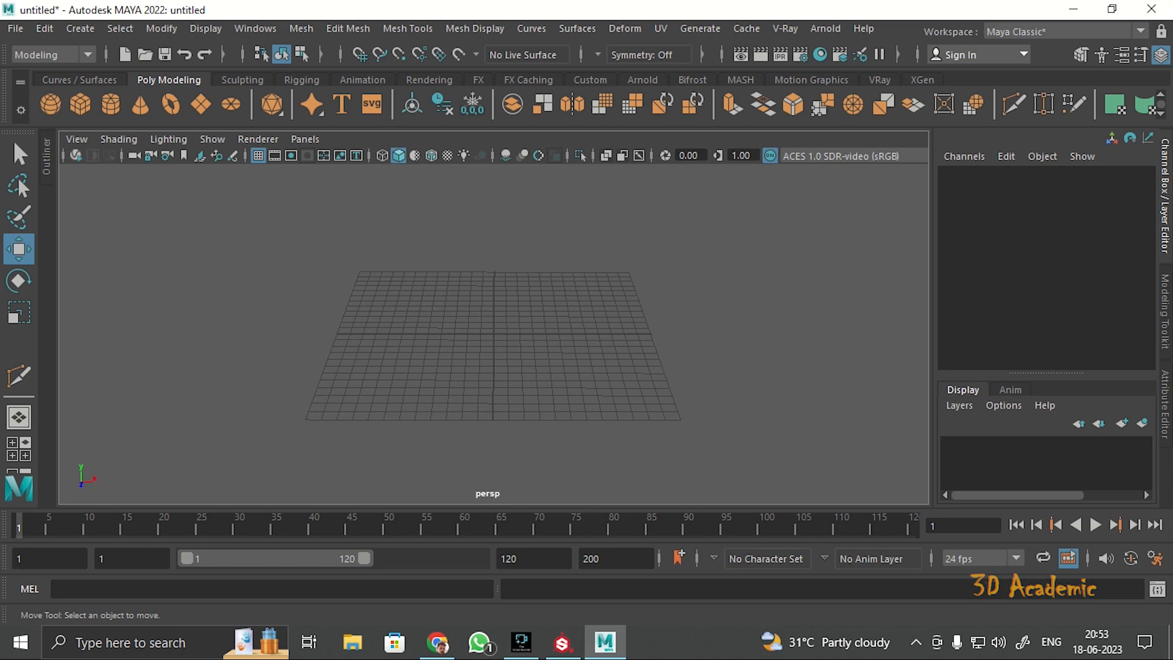
Import 51pEW1I+FJL._AC_UF894,1000_QL80_.jpg from Documents as an image plane in the front view.
key(space)
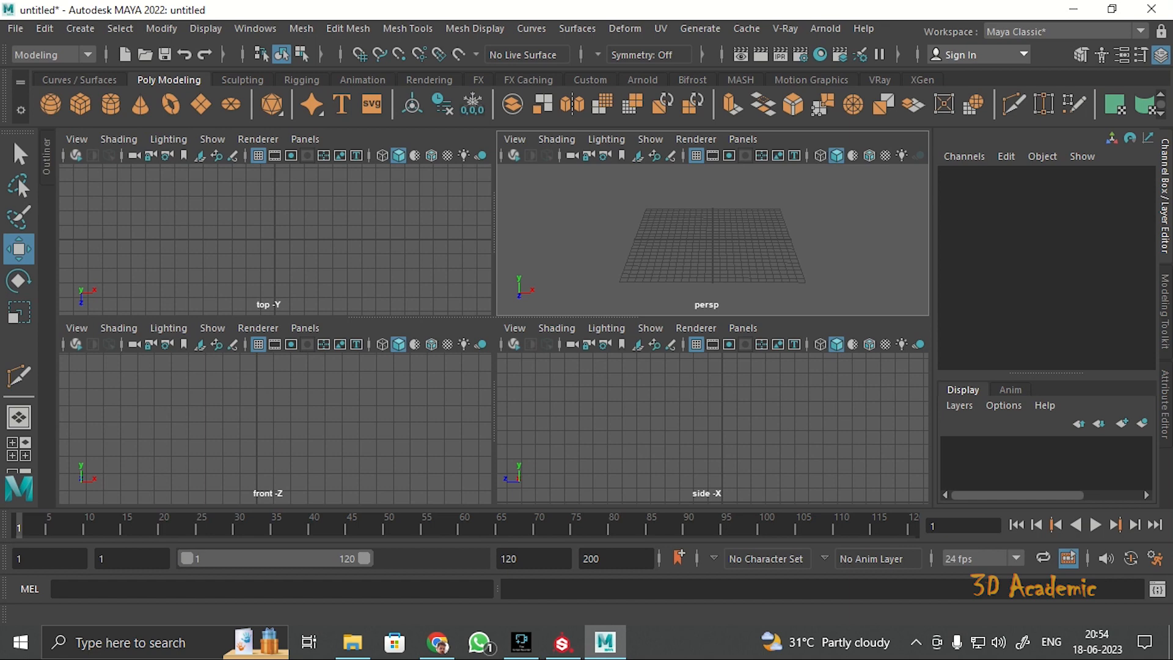
click(77, 327)
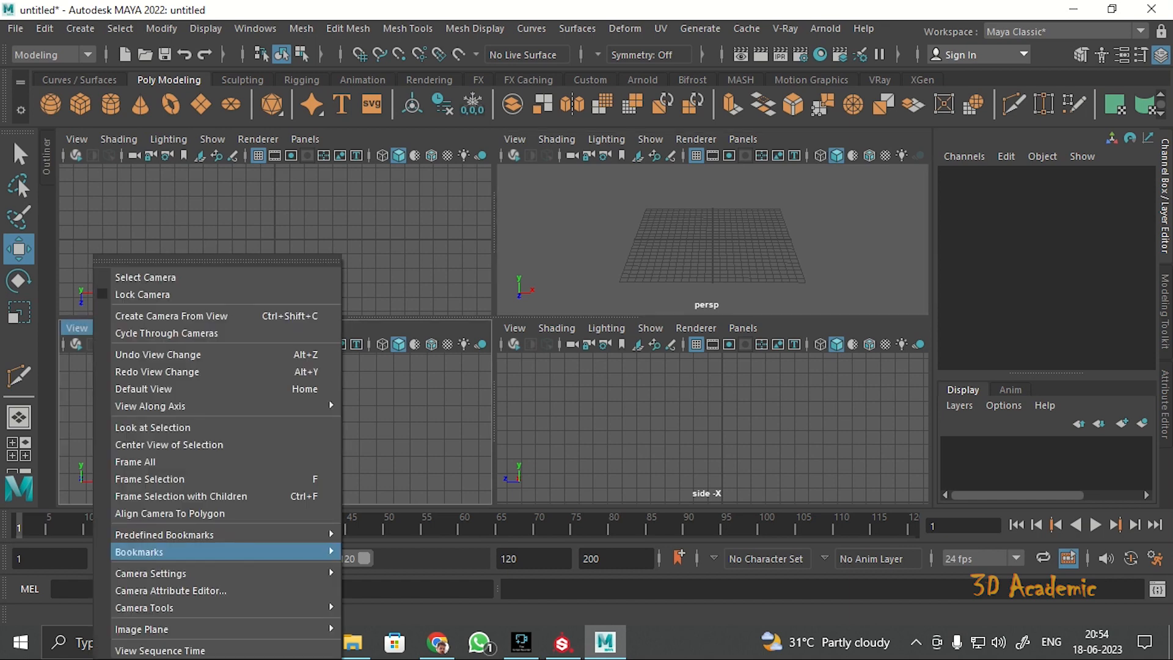
mouse_move(183, 628)
click(395, 616)
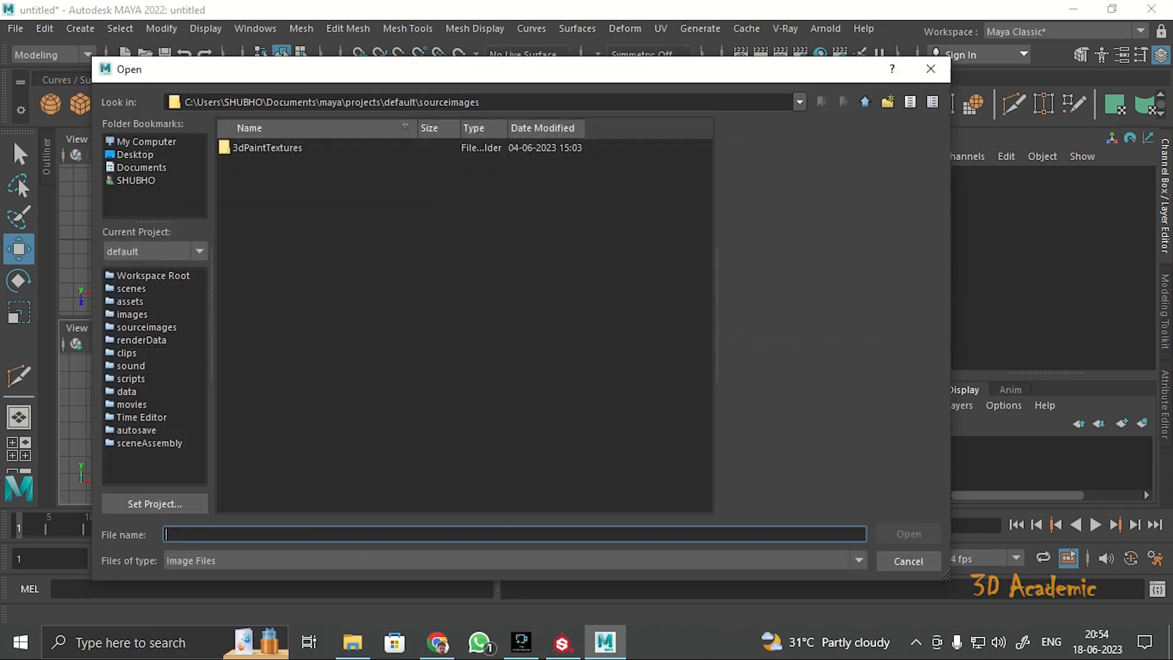
click(141, 167)
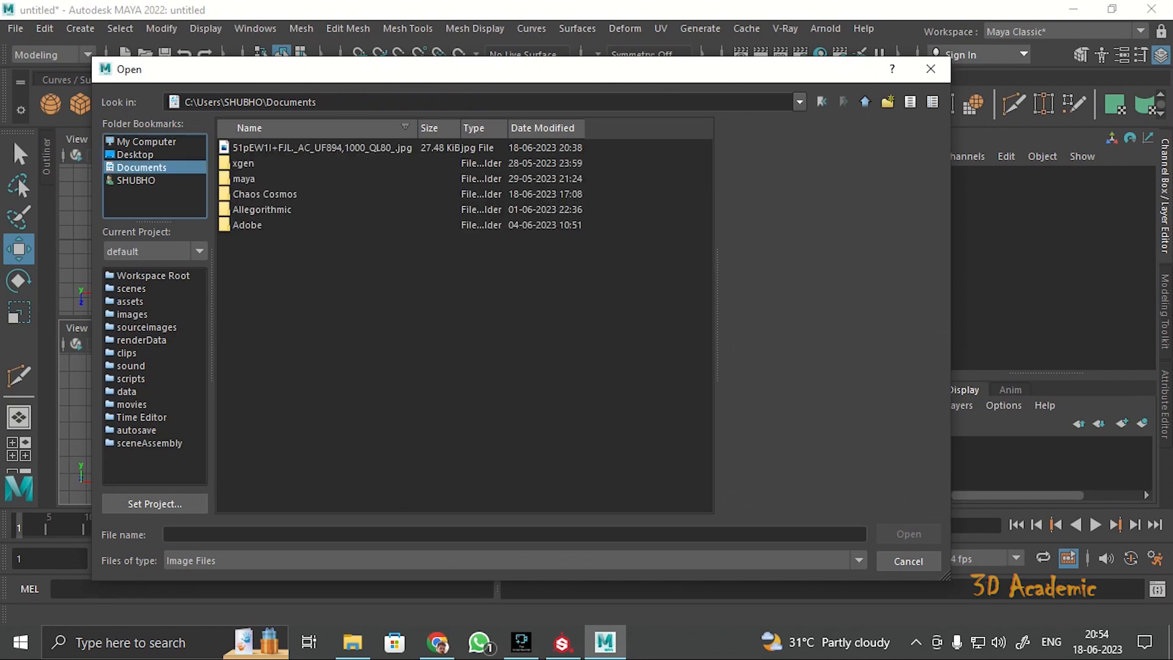
click(322, 147)
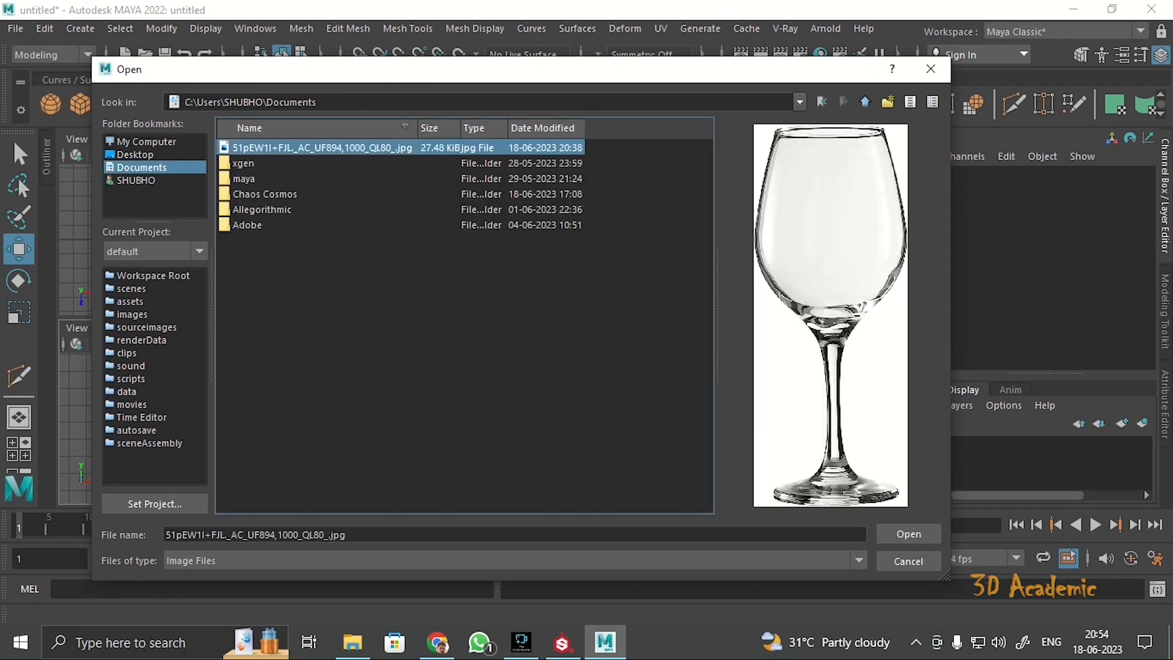
click(908, 533)
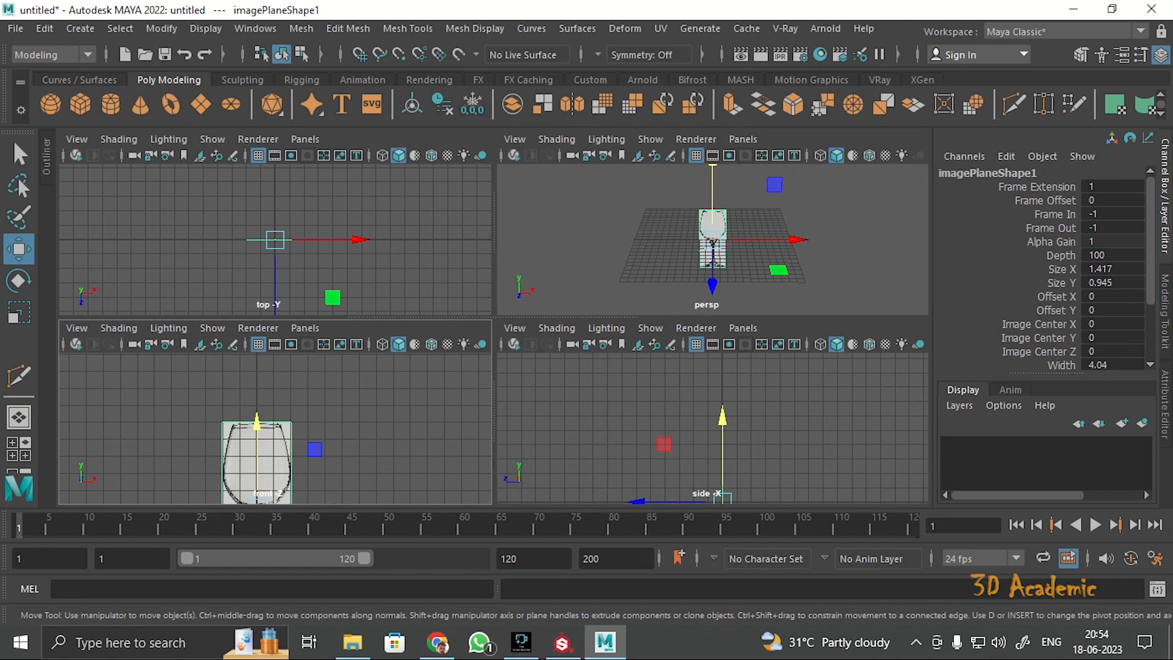
Raise the wine glass image plane to about 7.1 on the Y axis.
drag(256, 421, 256, 311)
key(space)
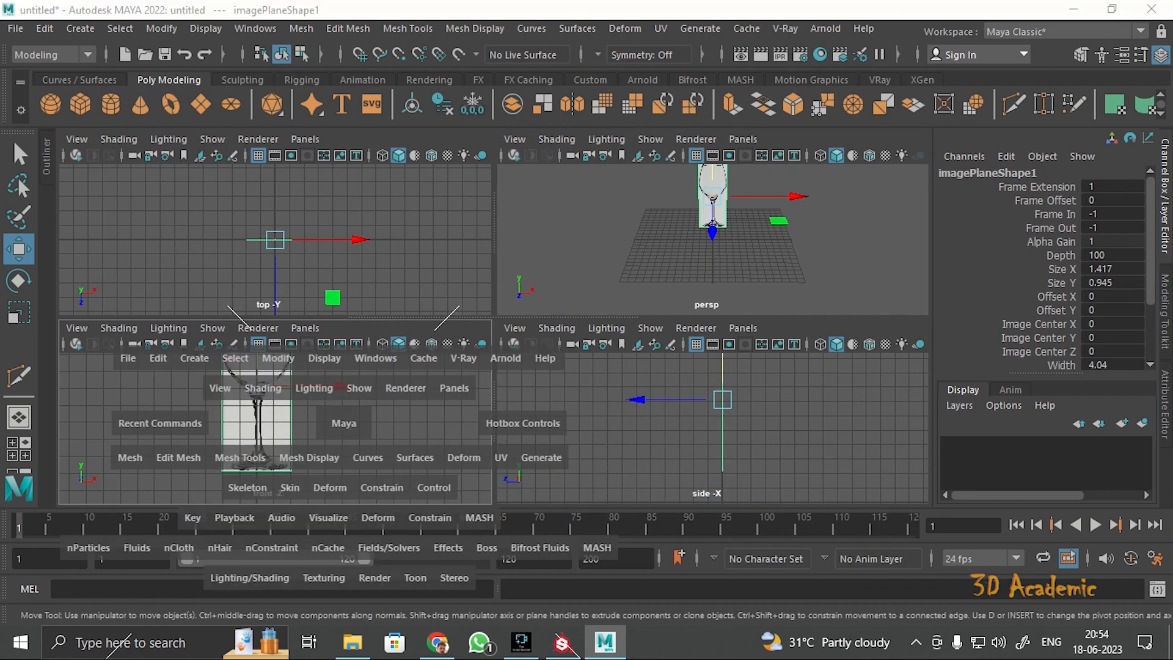
alt+middle_drag(427, 305, 482, 370)
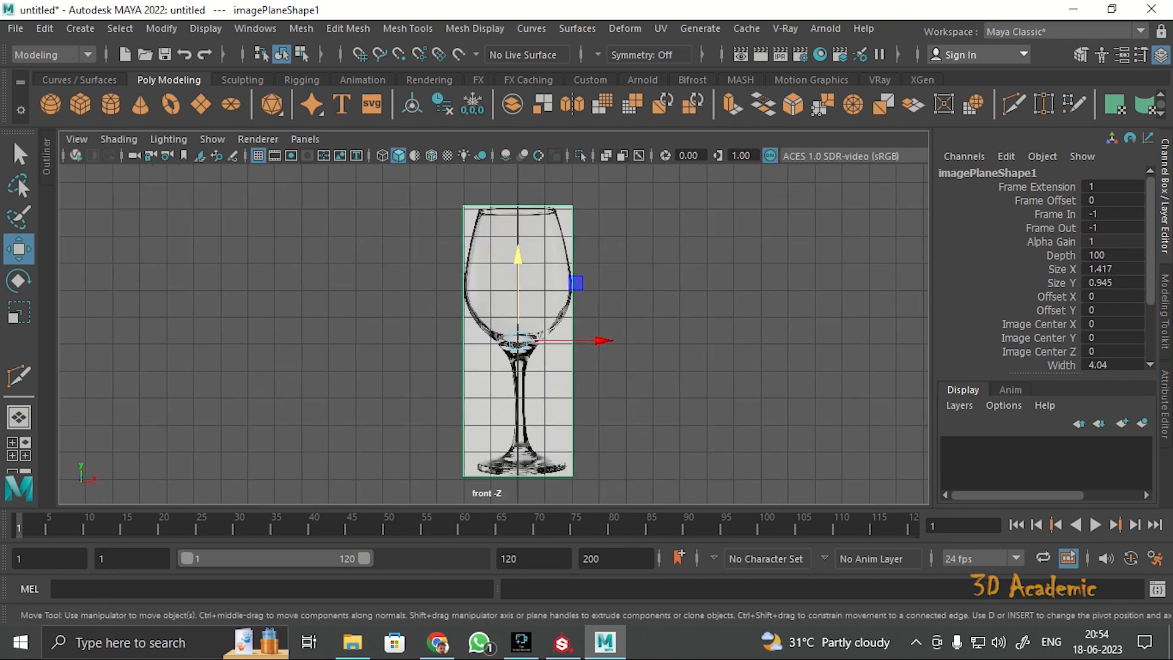
drag(518, 274, 518, 282)
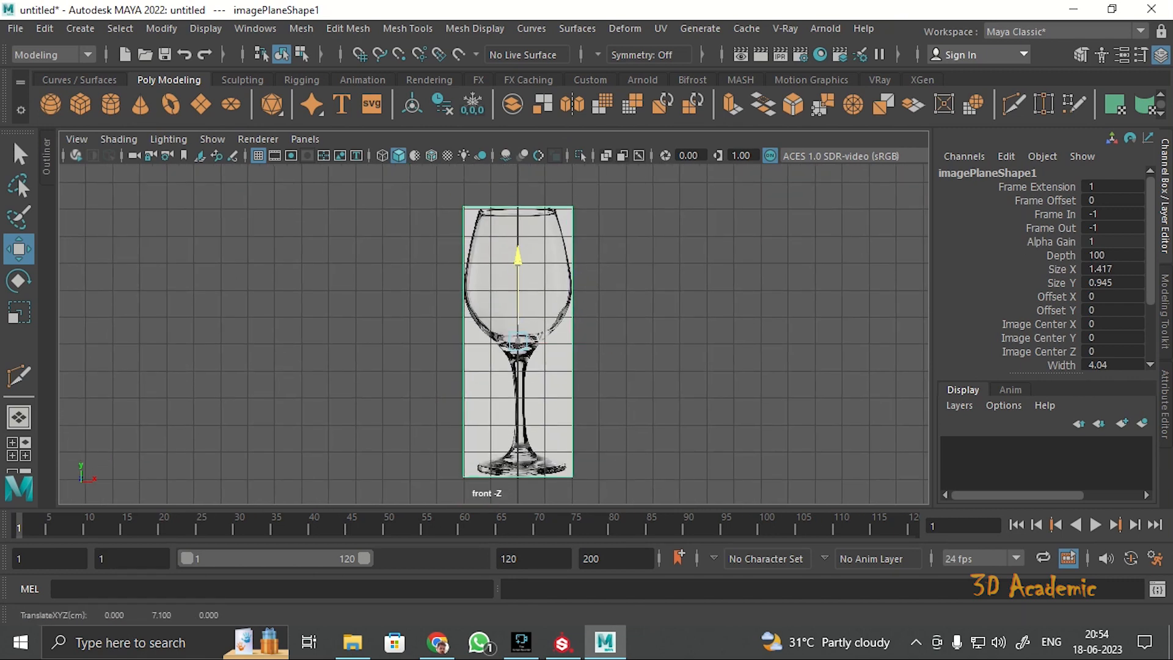
Move the image plane back behind the grid and lower it so the glass base sits on the ground line.
key(space)
key(space)
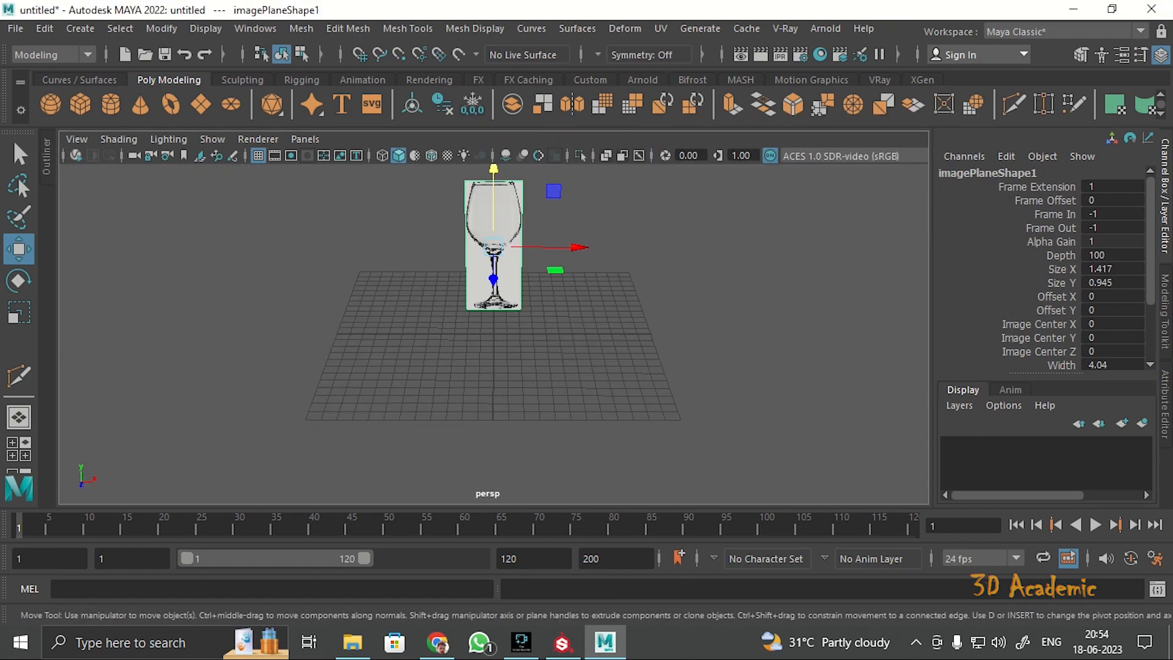
alt+drag(690, 226, 587, 252)
key(space)
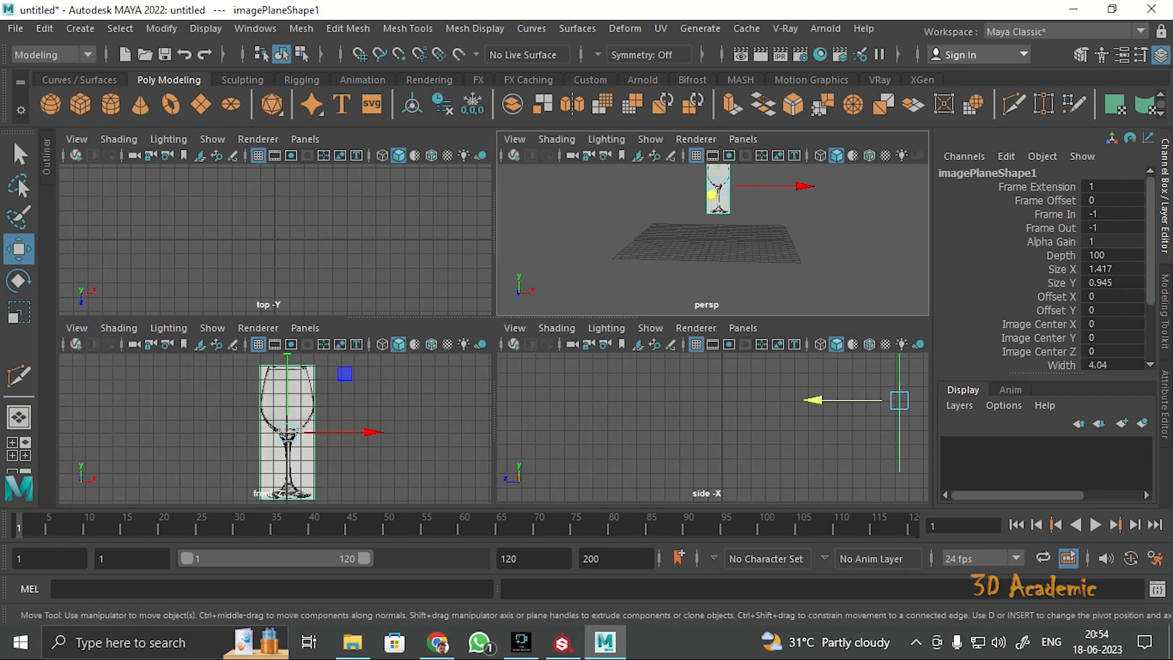
key(space)
alt+right_drag(550, 293, 542, 293)
alt+middle_drag(542, 293, 528, 236)
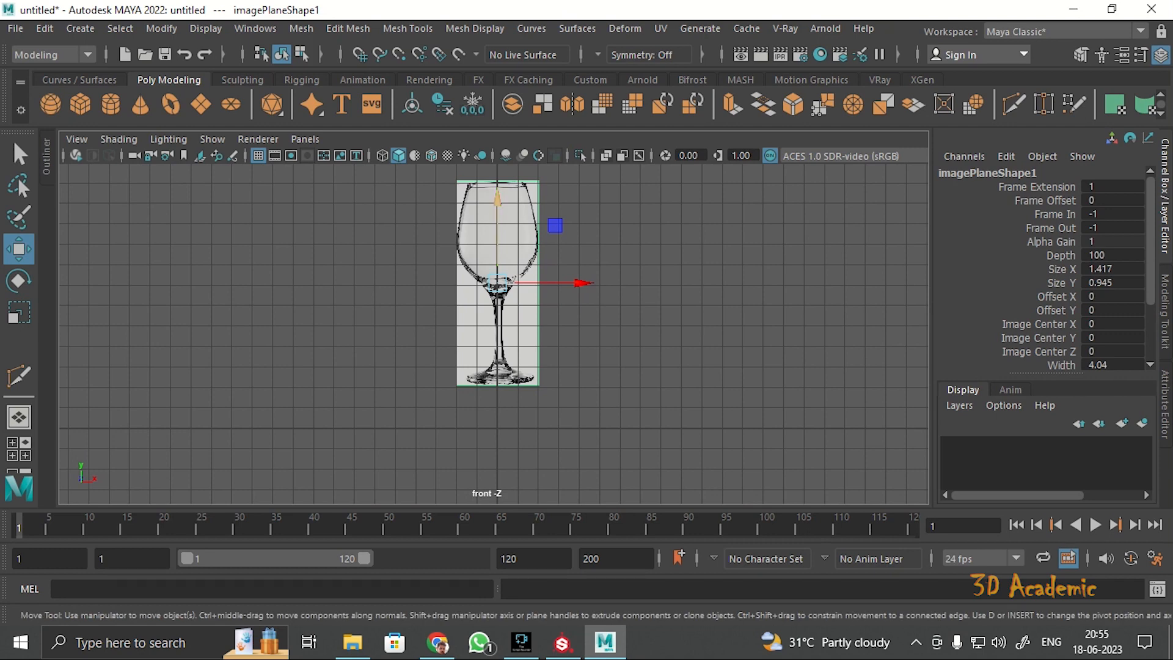
drag(497, 198, 497, 241)
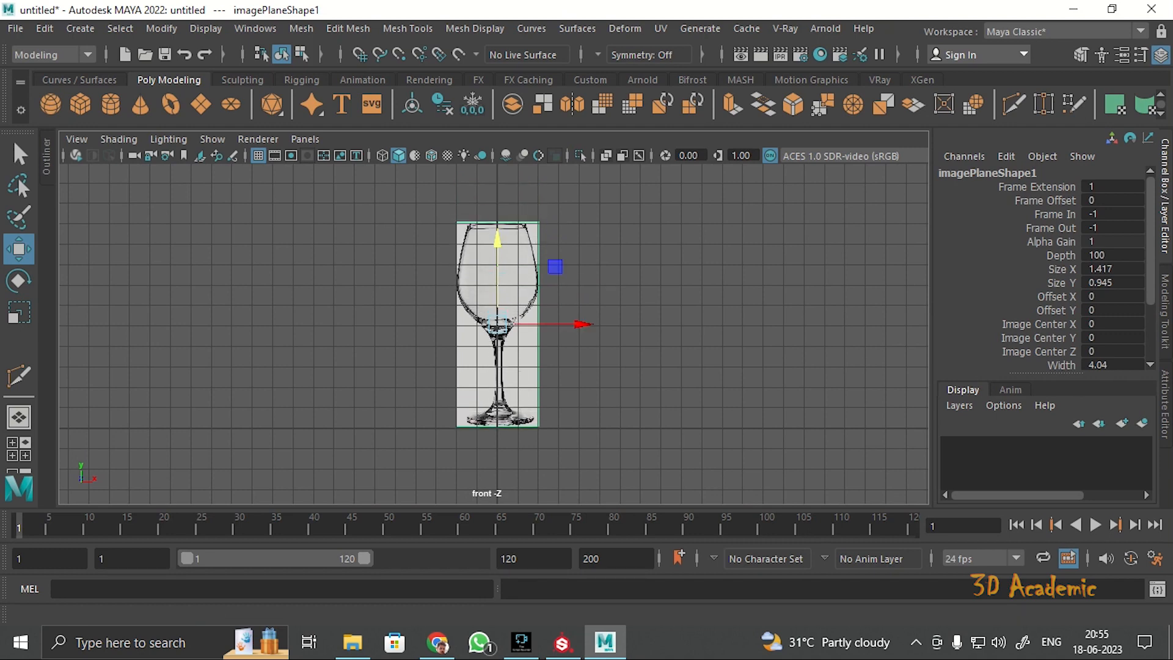
Put the image plane on a new display layer and set that layer to Reference so it cannot be selected.
click(1141, 423)
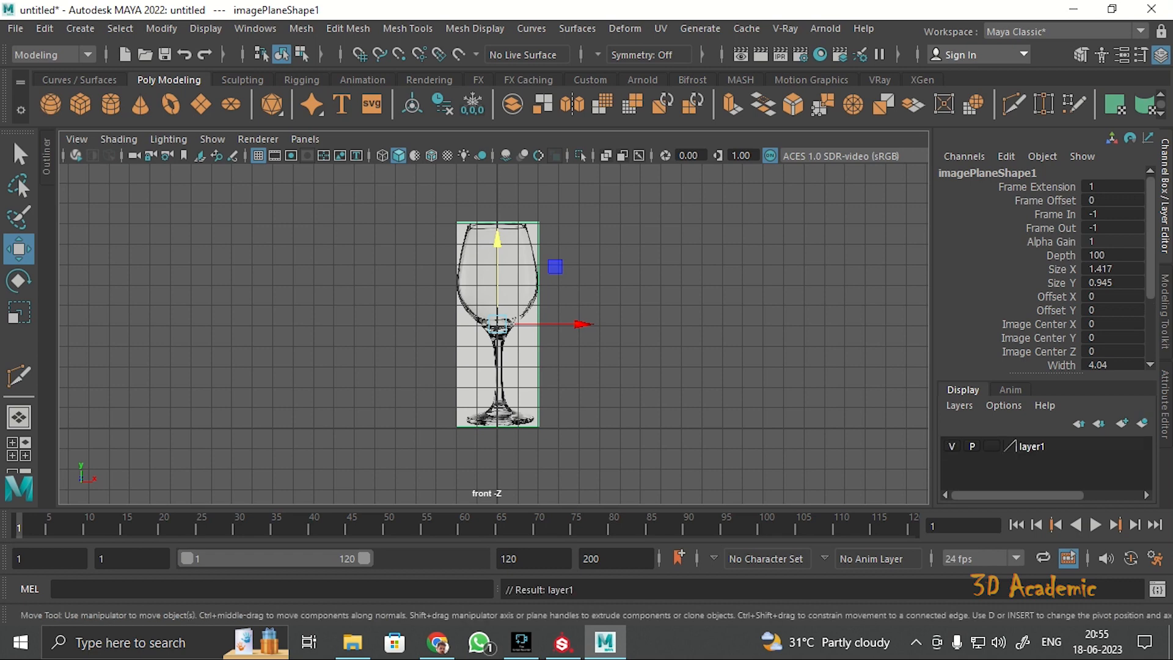
click(991, 446)
click(990, 446)
drag(425, 353, 765, 334)
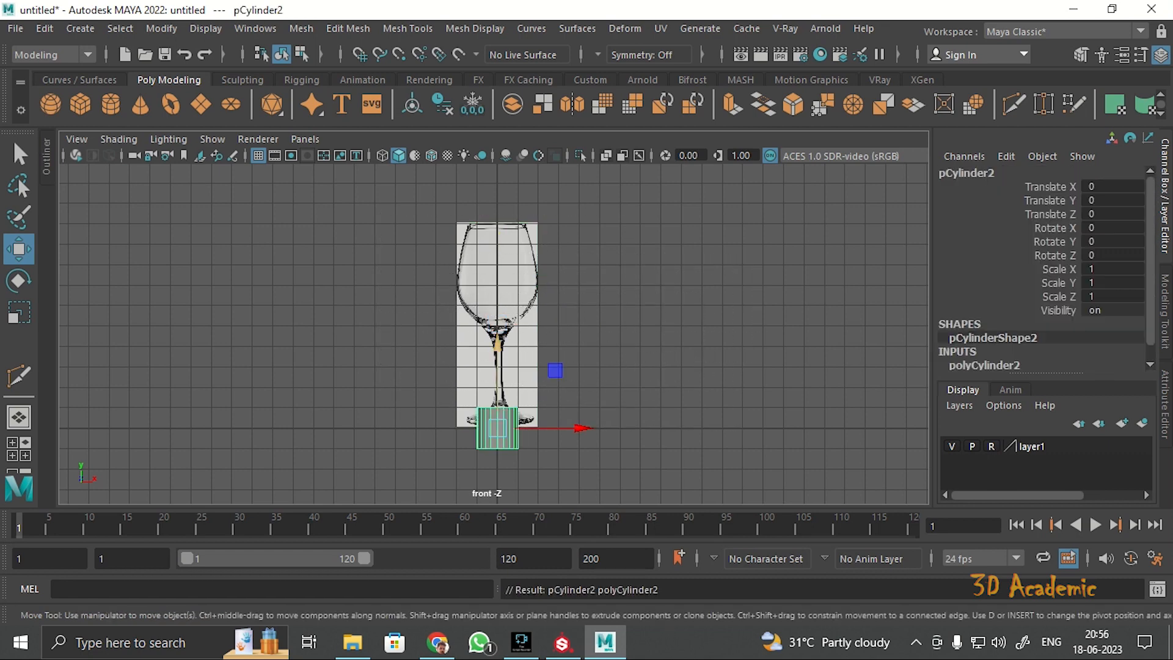
Raise a new polygon cylinder to about 1.933 on Y and set its Subdivisions Axis to 10.
drag(497, 343, 497, 303)
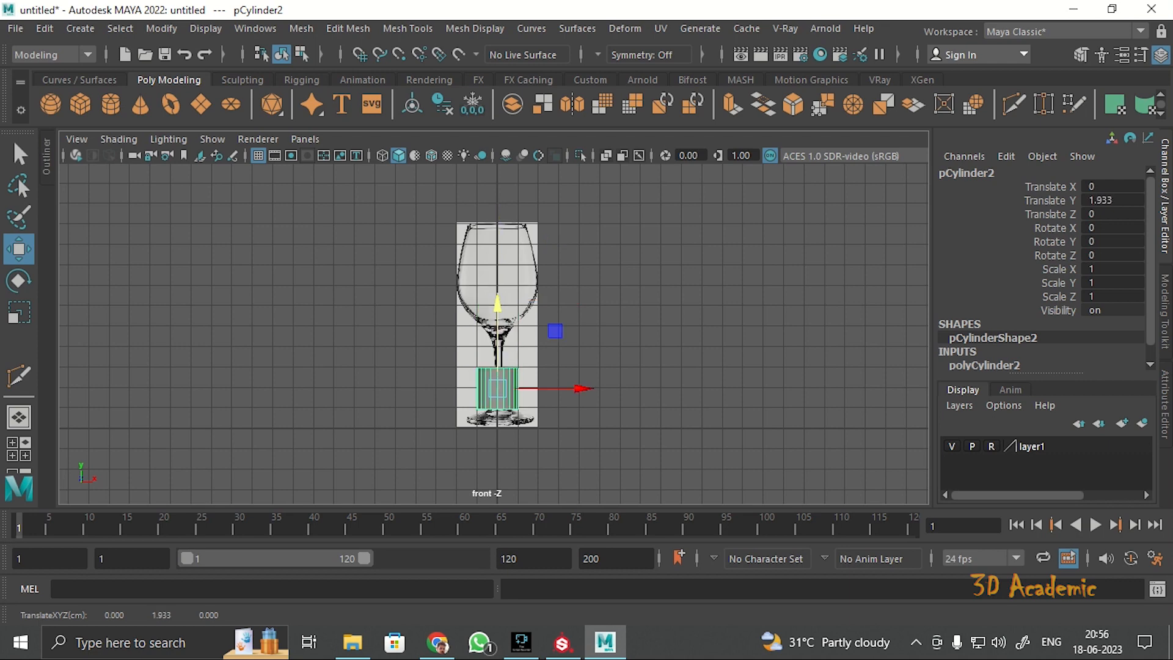
scroll(1039, 275, down, 1)
click(983, 352)
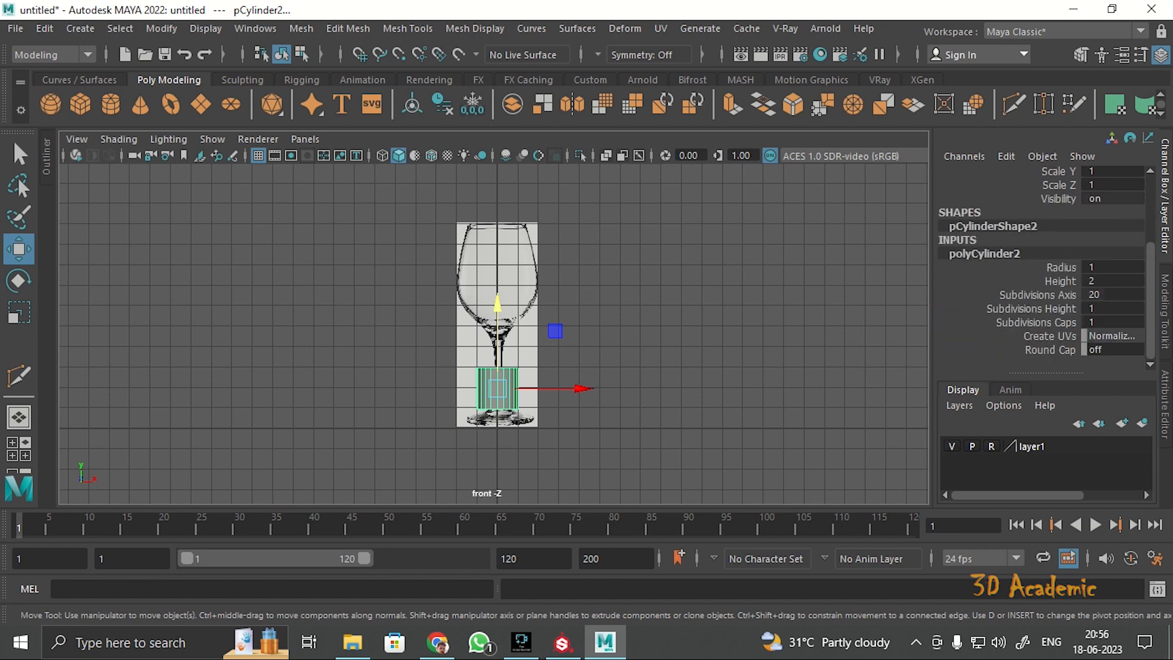
double_click(1103, 295)
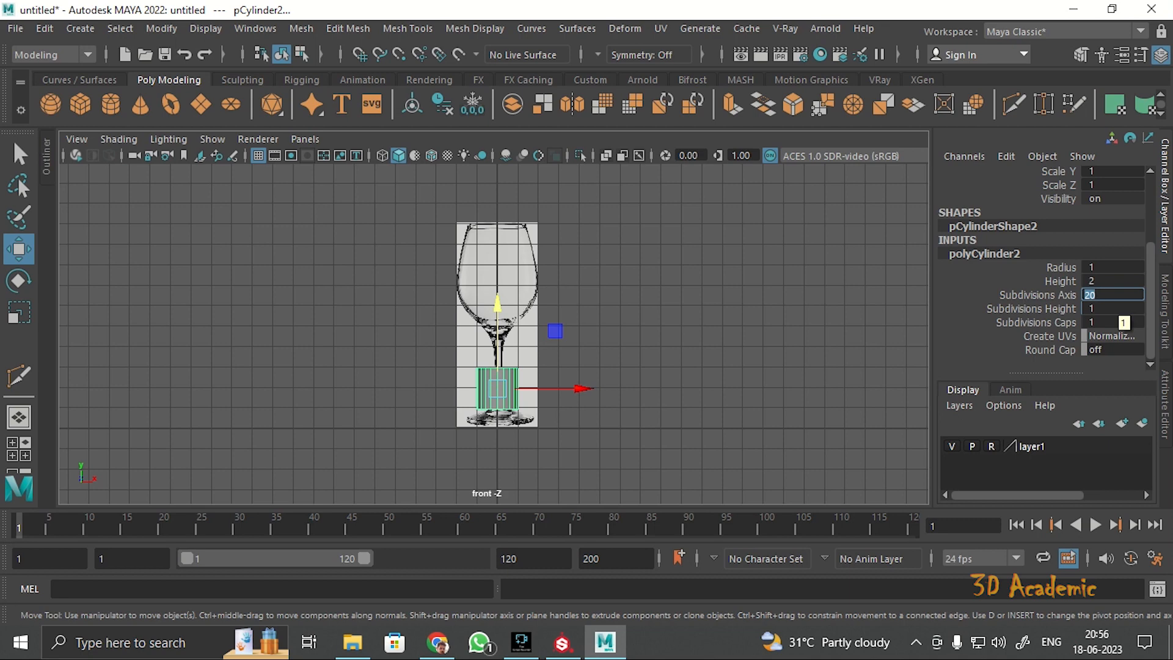
text(10)
key(Return)
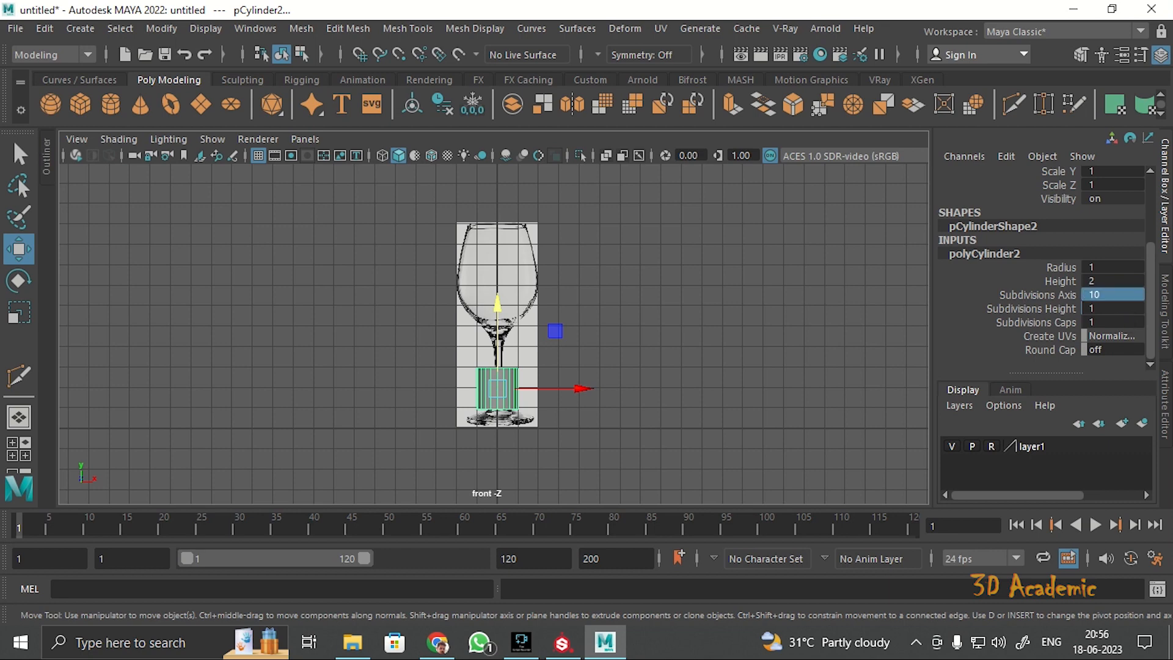
Try a higher number of Subdivisions Caps on the cylinder.
key(f)
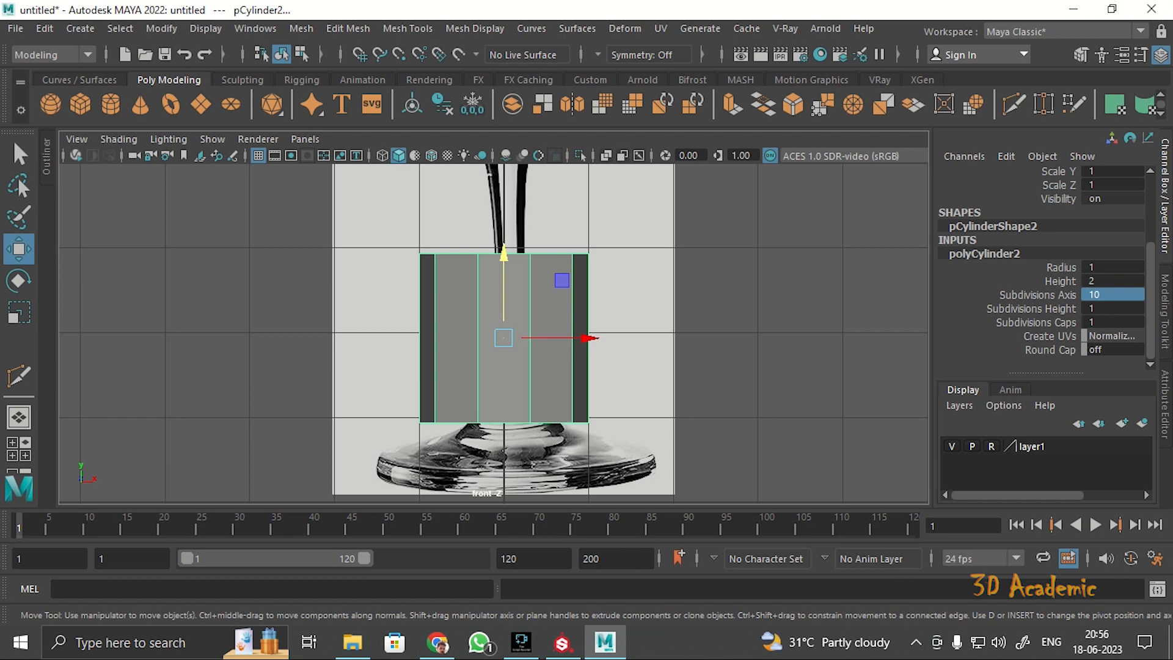
click(1036, 322)
key(space)
key(space)
alt+drag(663, 263, 657, 336)
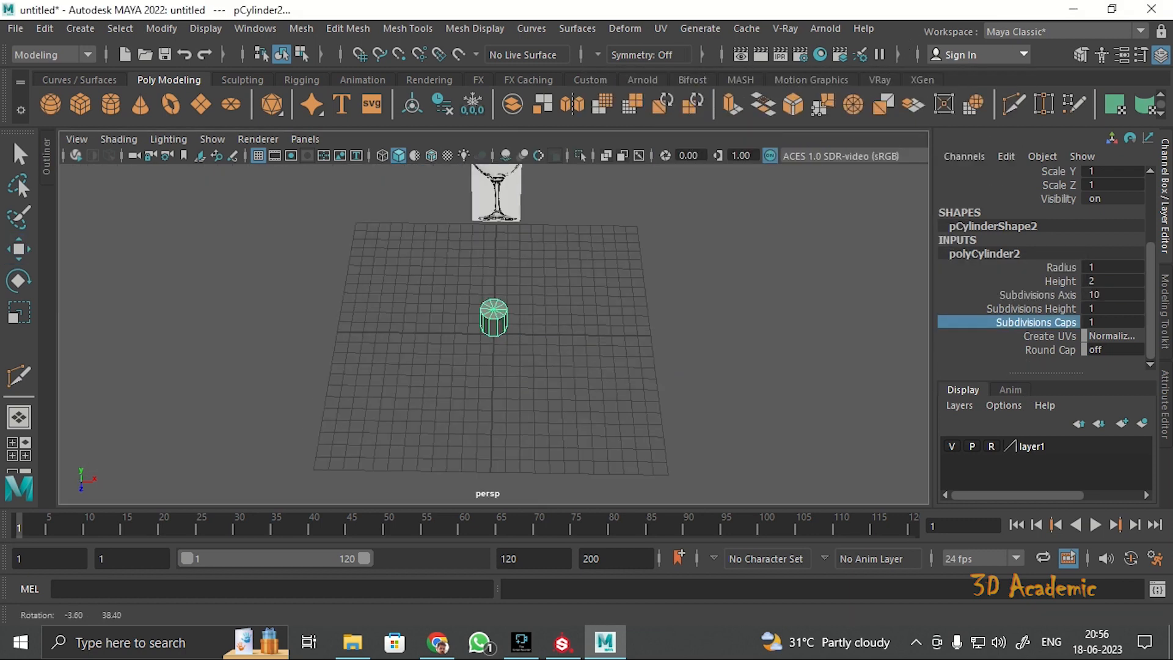
key(f)
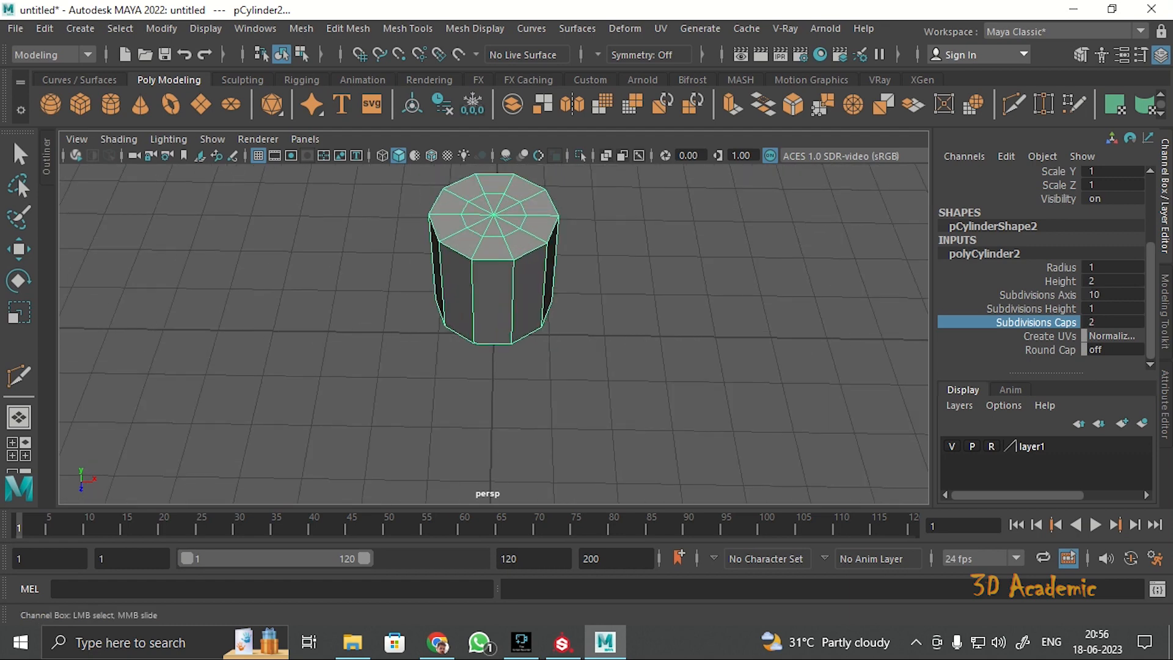
middle_drag(659, 330, 696, 330)
click(659, 342)
alt+drag(660, 342, 650, 220)
Undo the Subdivisions Caps change on the cylinder.
click(501, 244)
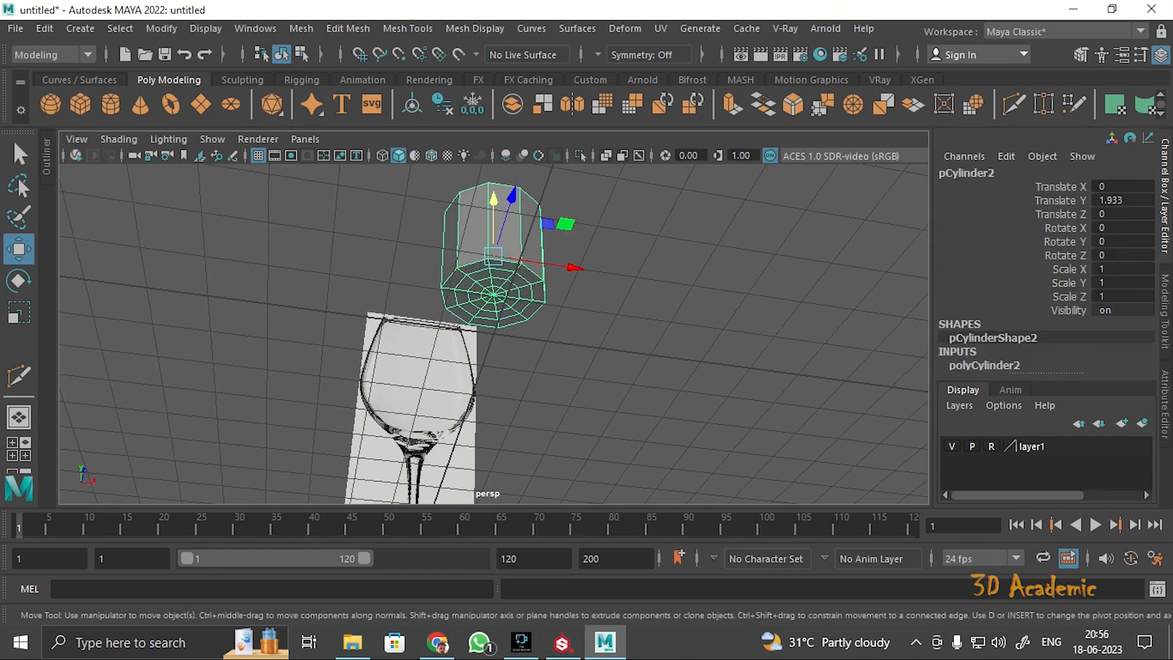
alt+drag(500, 245, 510, 388)
scroll(507, 342, up, 4)
alt+middle_drag(498, 233, 508, 367)
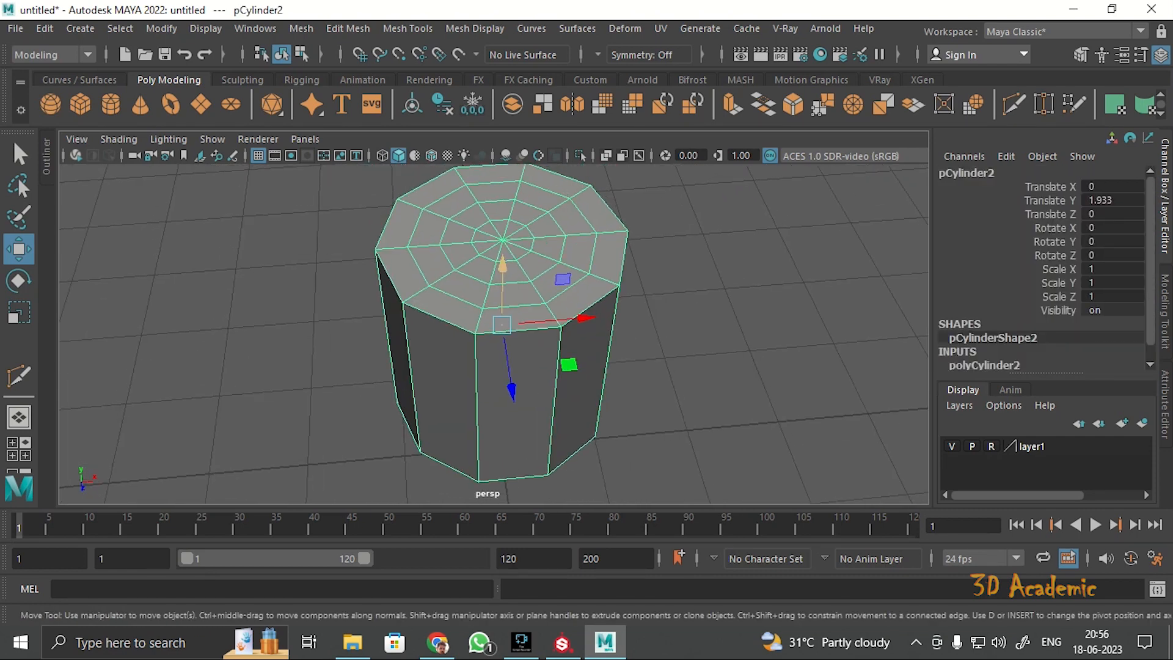
right_drag(497, 169, 495, 217)
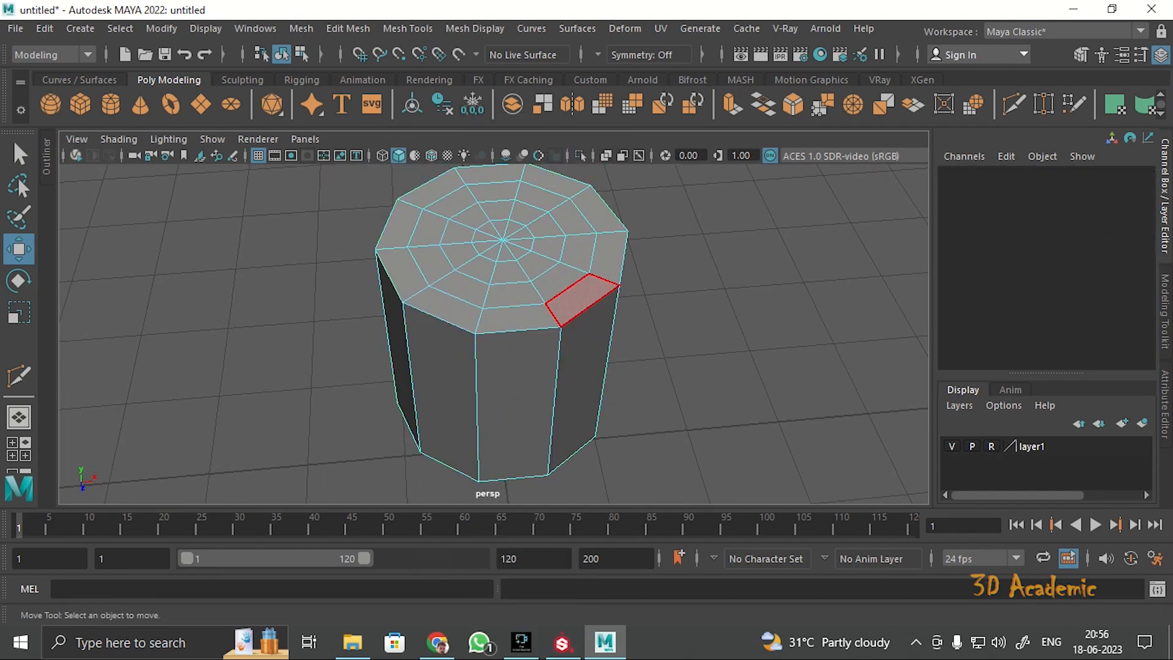
key(ctrl+z)
key(ctrl+z)
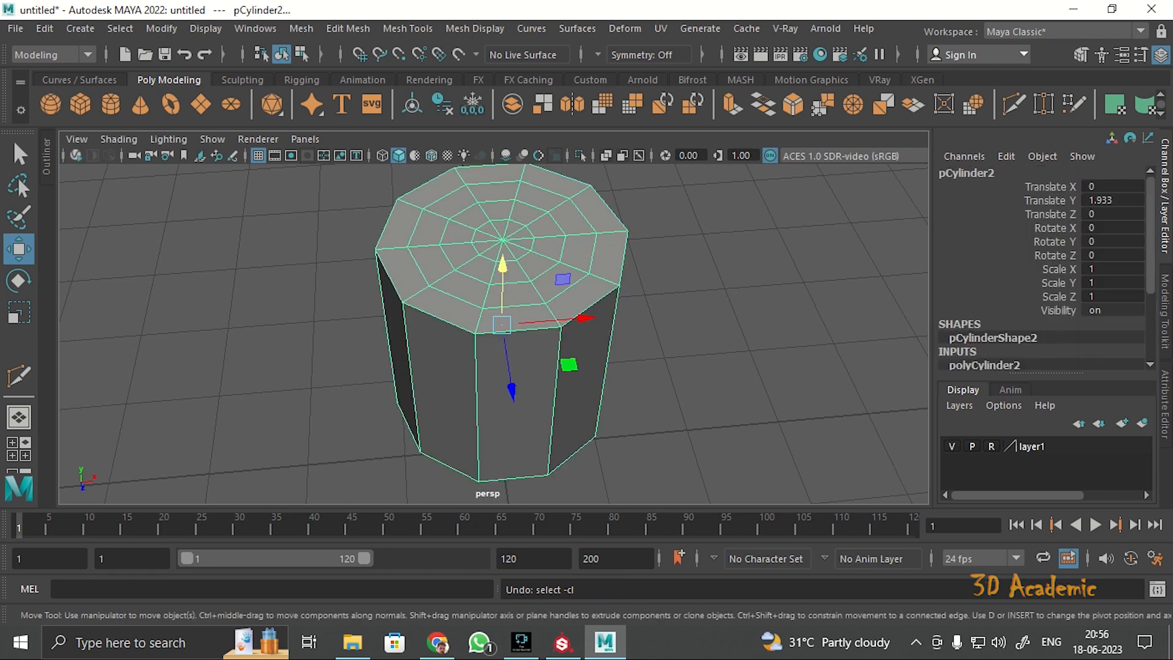
Delete all top and bottom cap faces of the cylinder and return to object mode.
right_drag(511, 166, 513, 218)
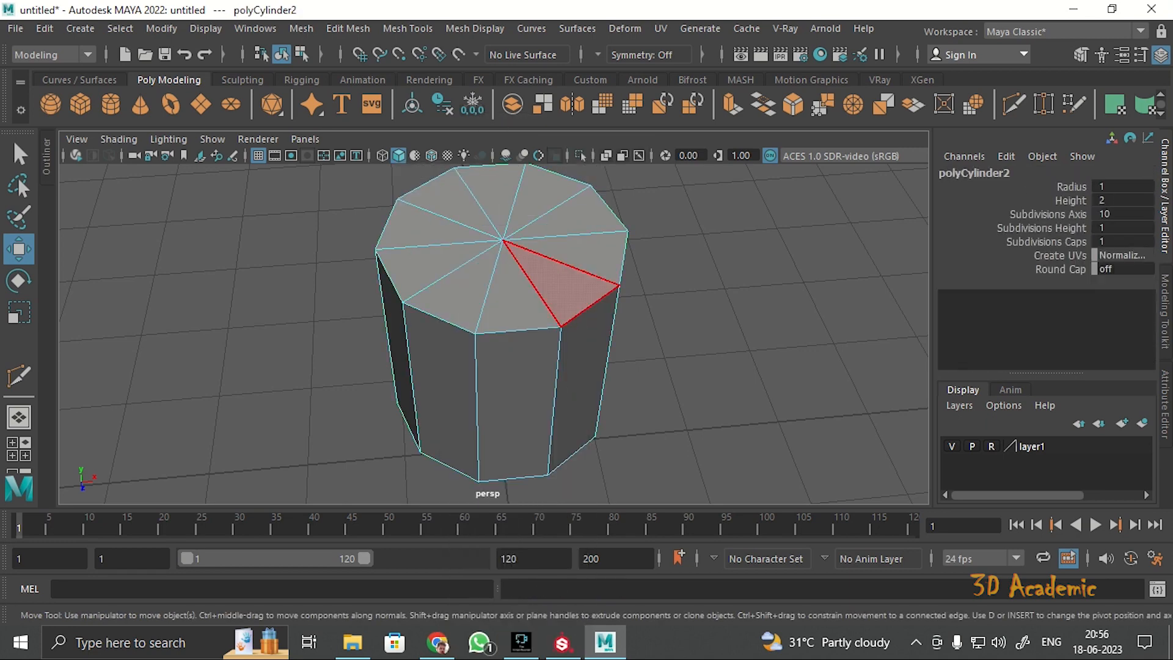
mouse_move(513, 293)
mouse_down()
mouse_move(421, 257)
mouse_move(592, 268)
mouse_move(550, 306)
mouse_up()
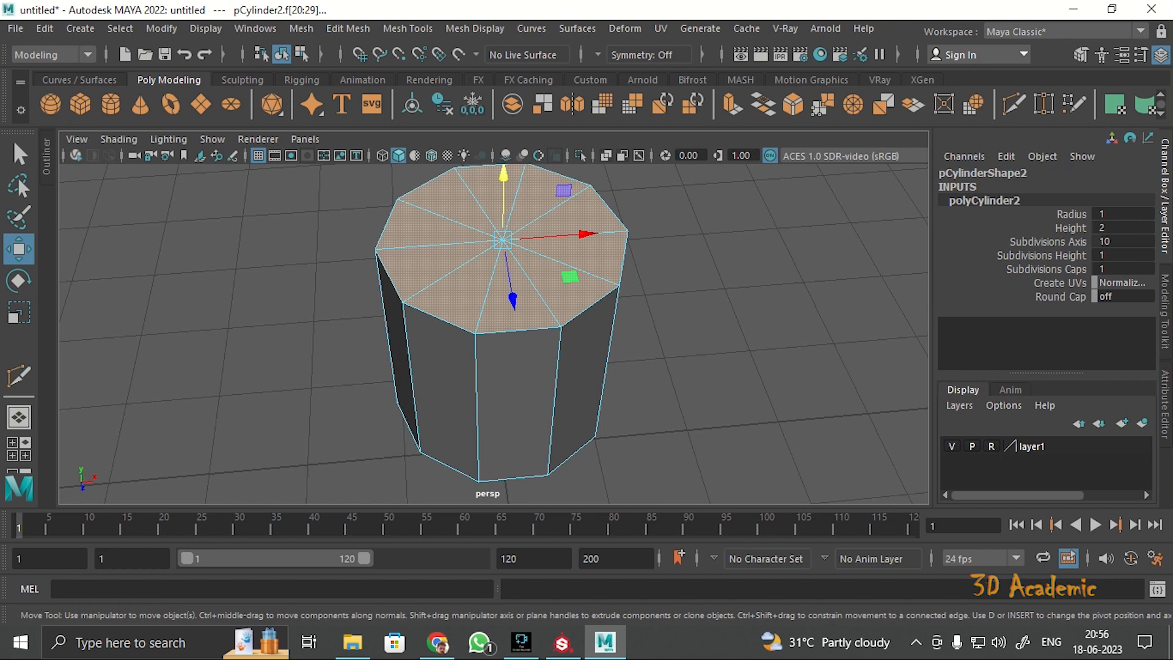
key(Delete)
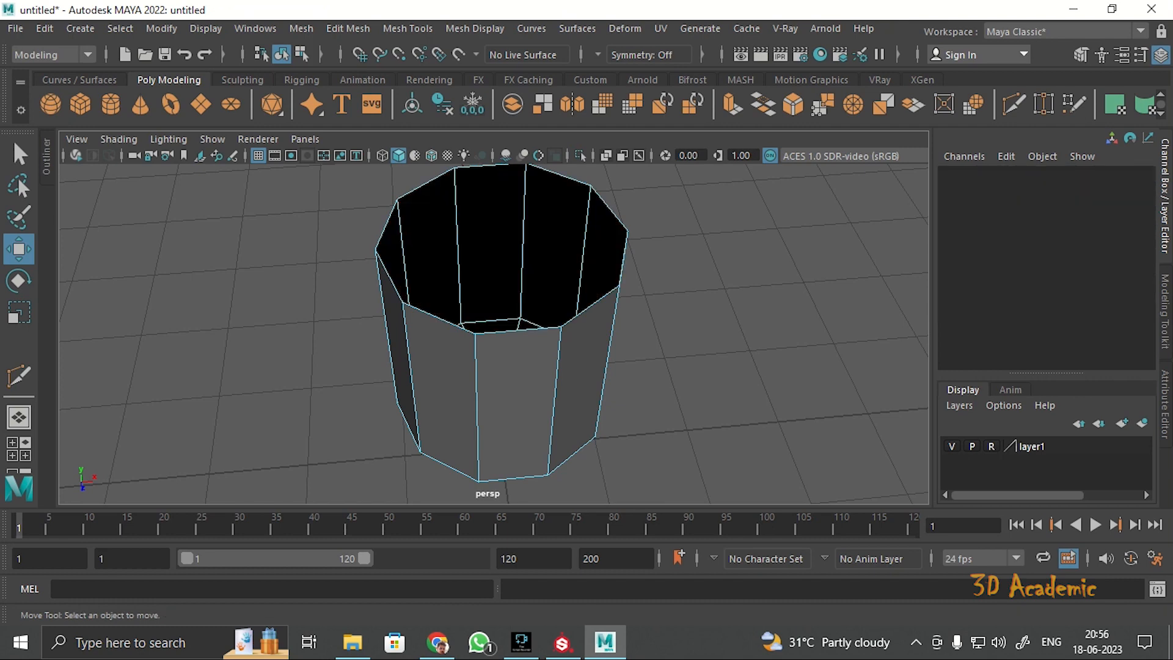
mouse_move(487, 427)
alt+mouse_down()
mouse_move(494, 299)
mouse_move(437, 250)
mouse_move(553, 290)
mouse_move(494, 306)
alt+mouse_up()
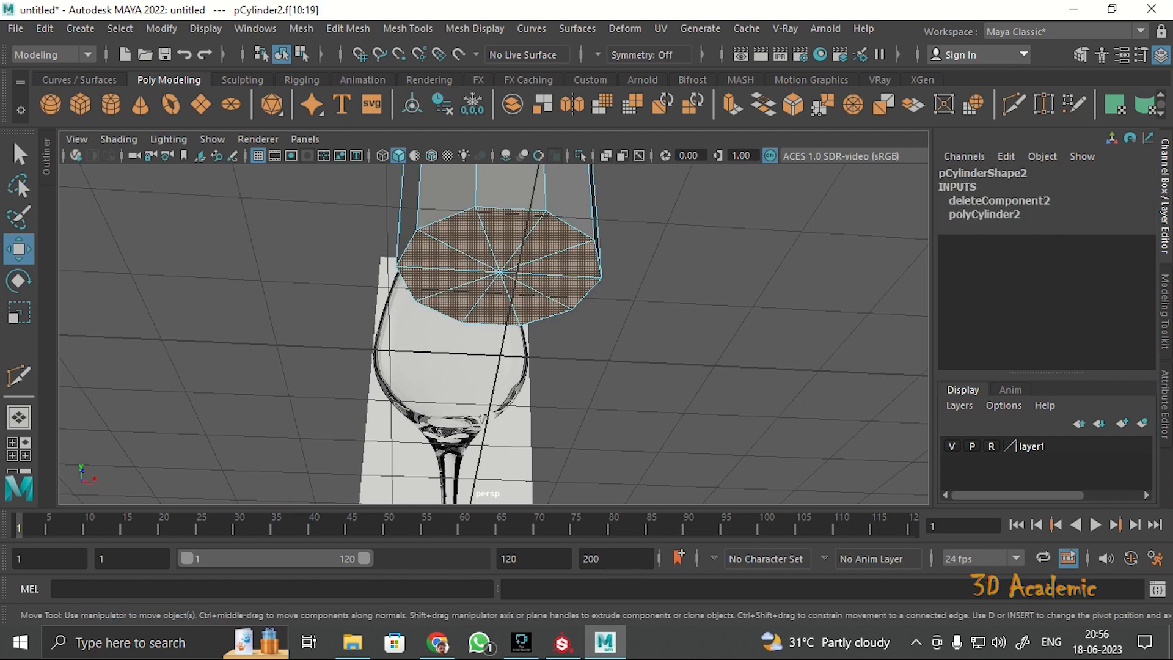
key(Delete)
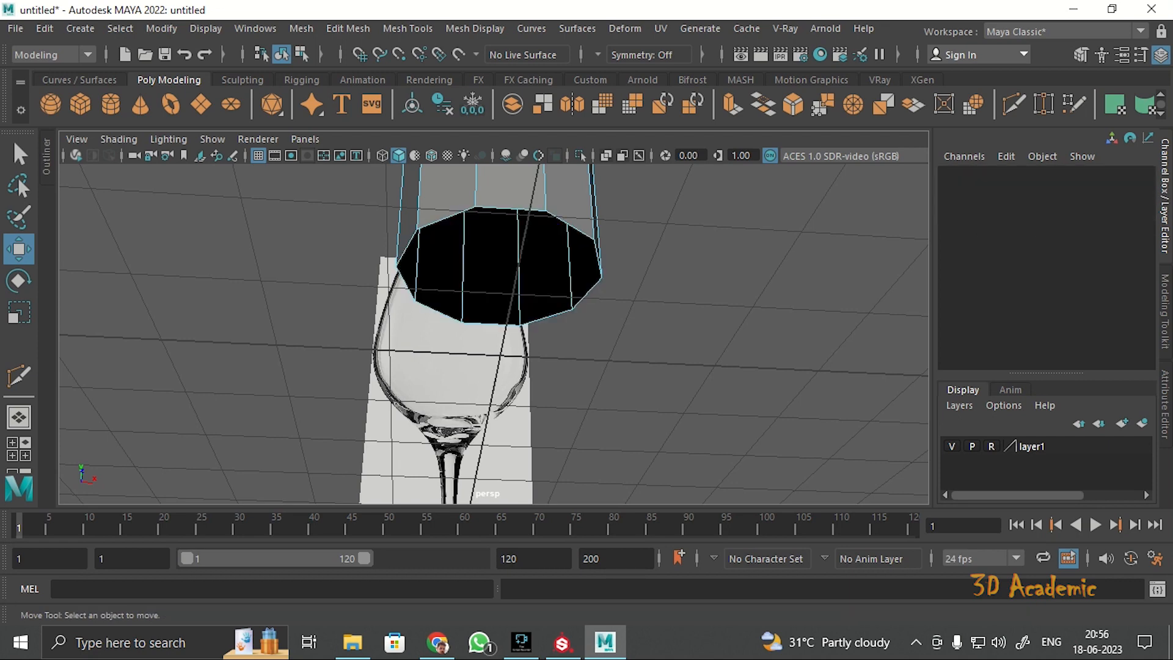
right_drag(573, 170, 652, 145)
click(684, 214)
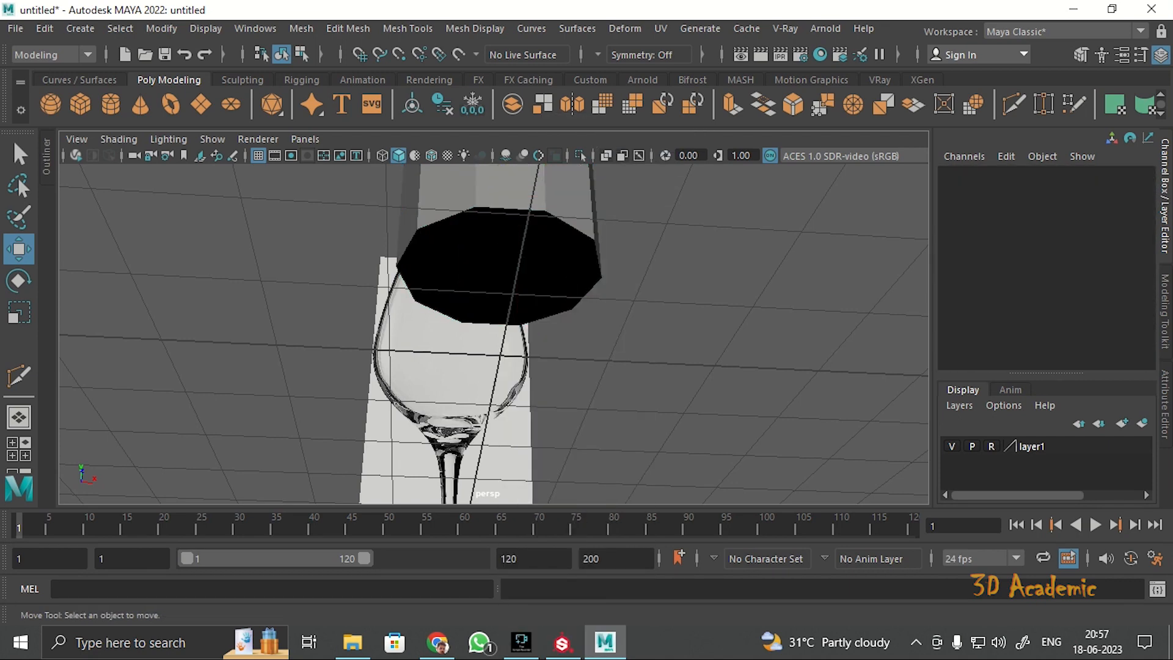
Scale the open cylinder uniformly to about 0.275 and place it at the bottom of the stem, at about X 0.114, Y 1.65.
alt+drag(659, 214, 617, 464)
scroll(663, 427, down, 5)
click(527, 361)
alt+drag(528, 360, 545, 244)
key(space)
key(space)
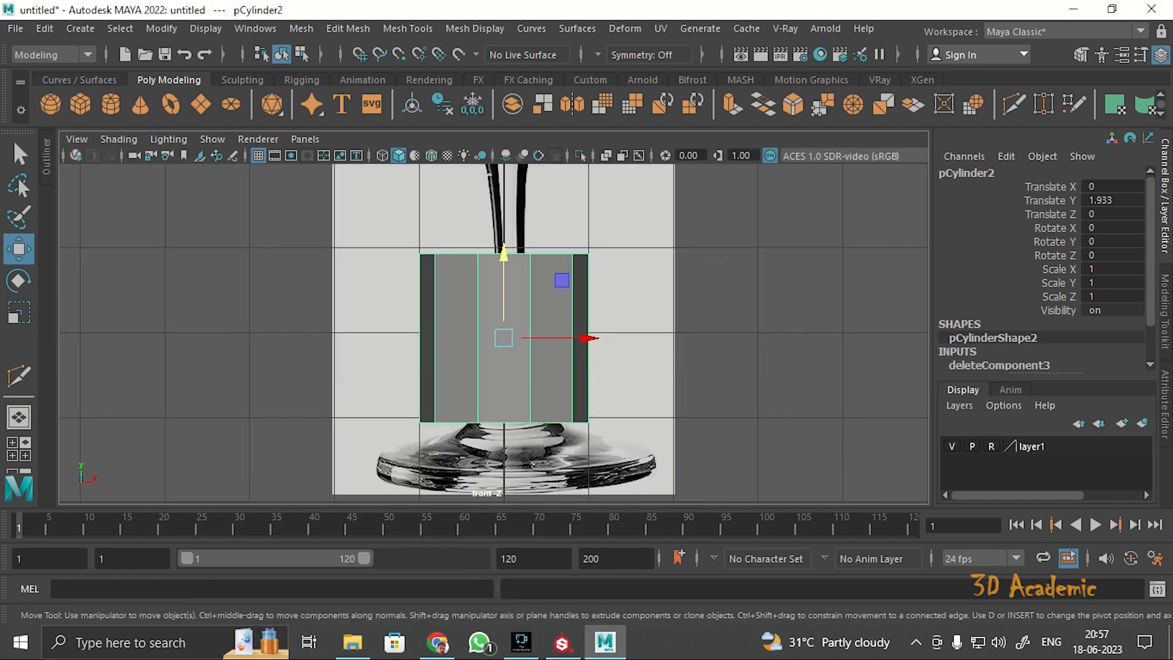
key(r)
scroll(545, 287, down, 5)
alt+middle_drag(545, 287, 554, 368)
scroll(563, 247, up, 6)
drag(548, 367, 500, 366)
drag(500, 367, 492, 366)
Scale the small cylinder's bottom vertex ring slightly wider and its top ring narrower to match the base of the stem.
right_drag(569, 169, 486, 170)
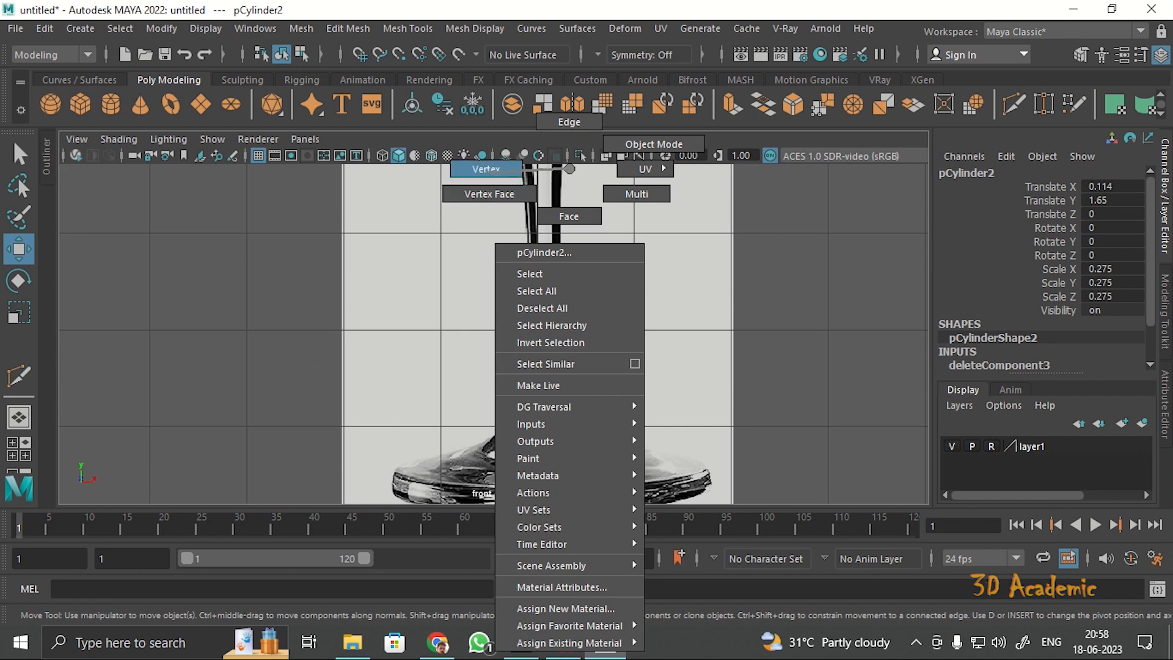
drag(492, 375, 611, 411)
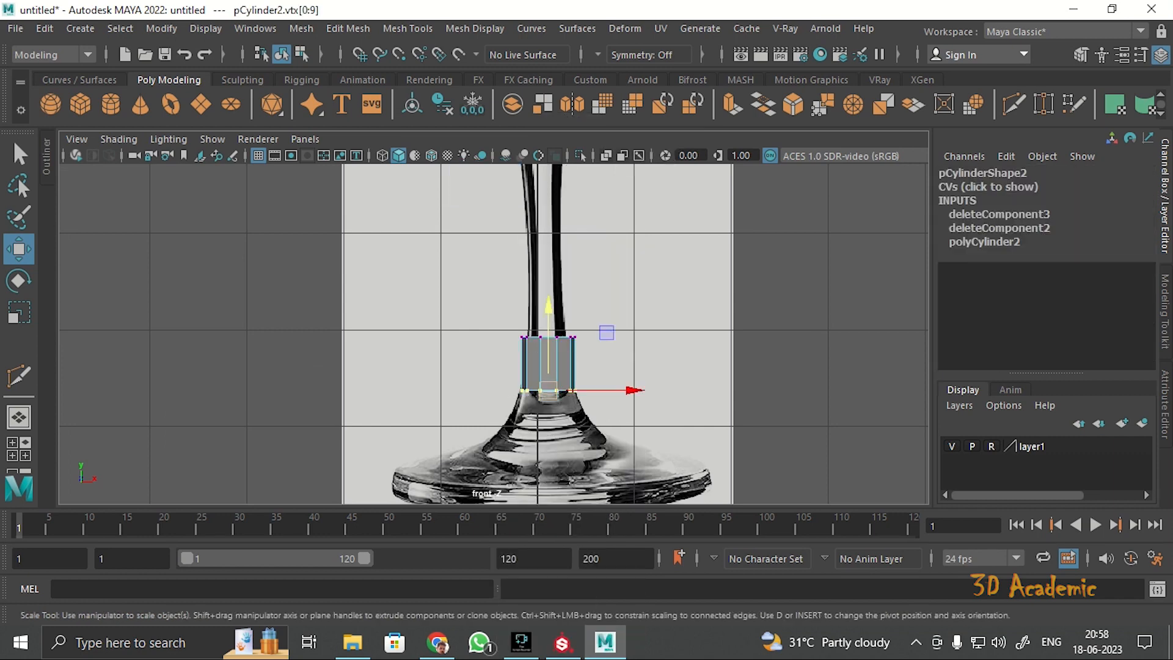
key(r)
ctrl+drag(548, 313, 610, 356)
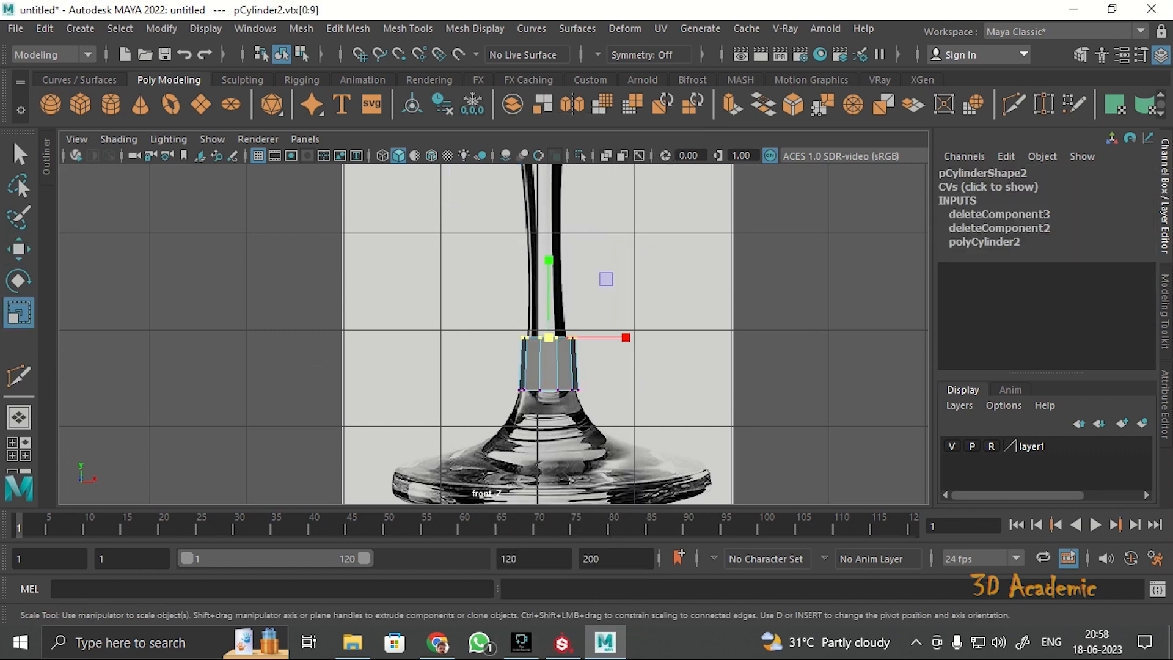
ctrl+drag(548, 260, 549, 278)
scroll(493, 334, up, 3)
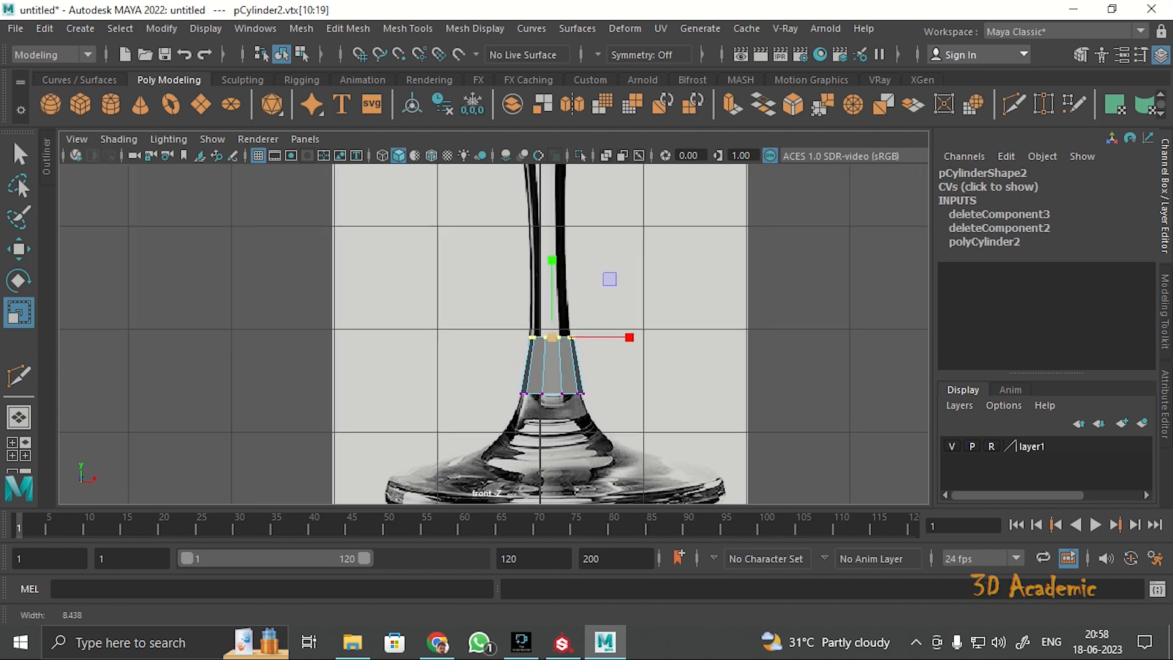
Extrude the cylinder's top edge loop upward to about Y 2.485 and scale it to about 0.76 in X and Z.
key(space)
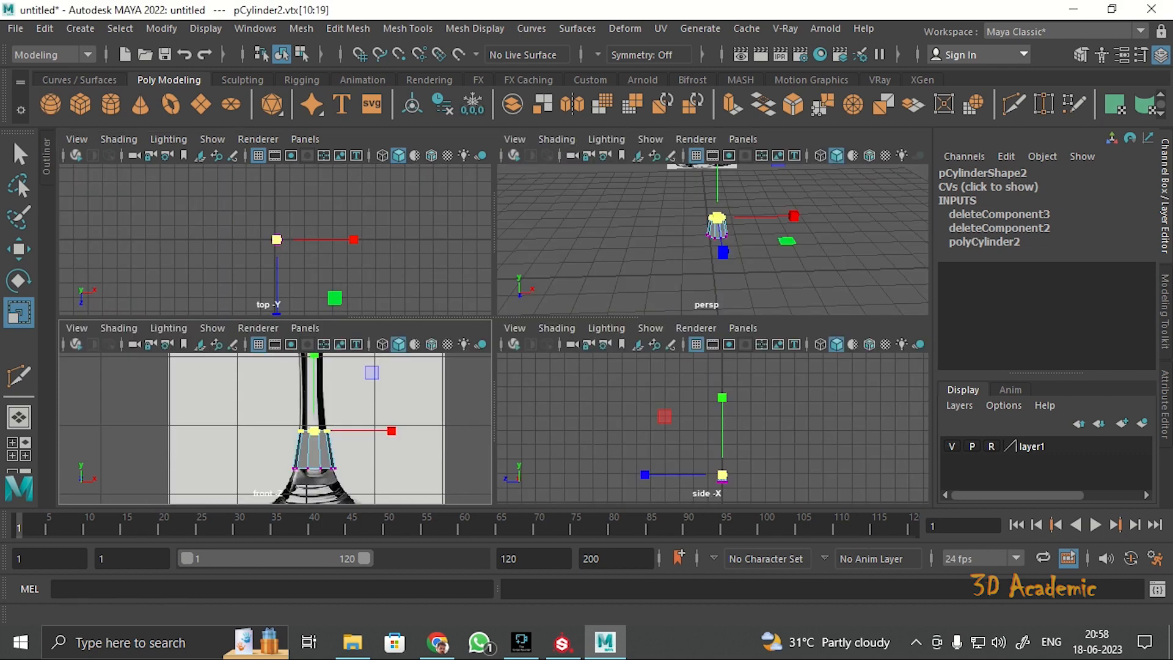
key(space)
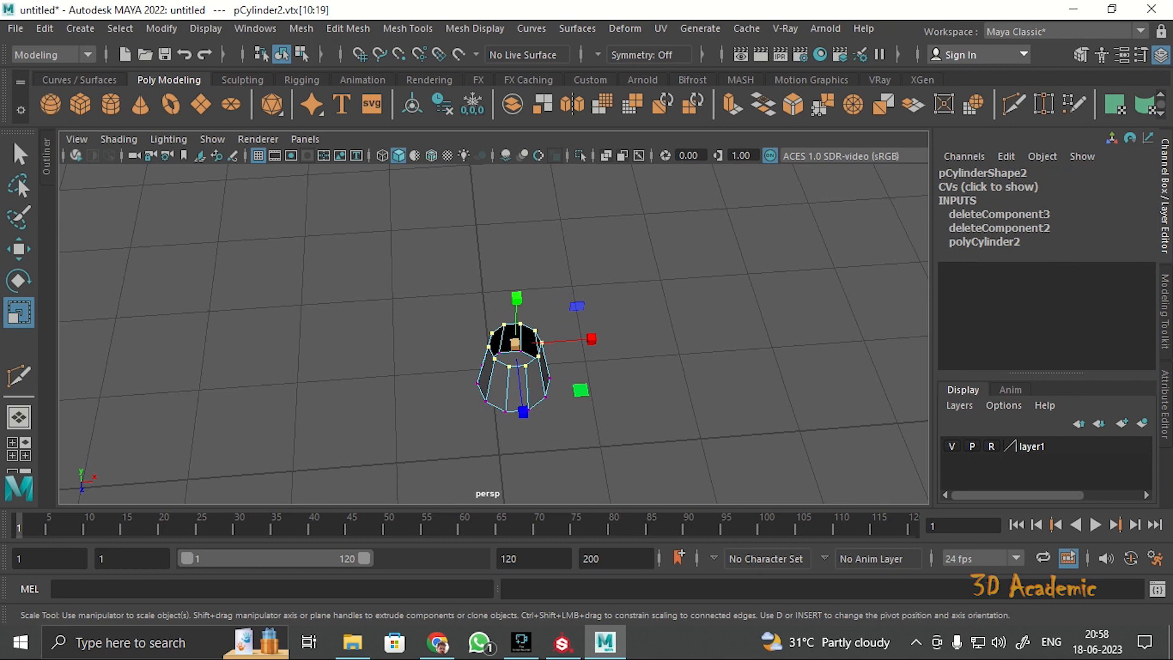
key(space)
key(space)
scroll(521, 169, up, 2)
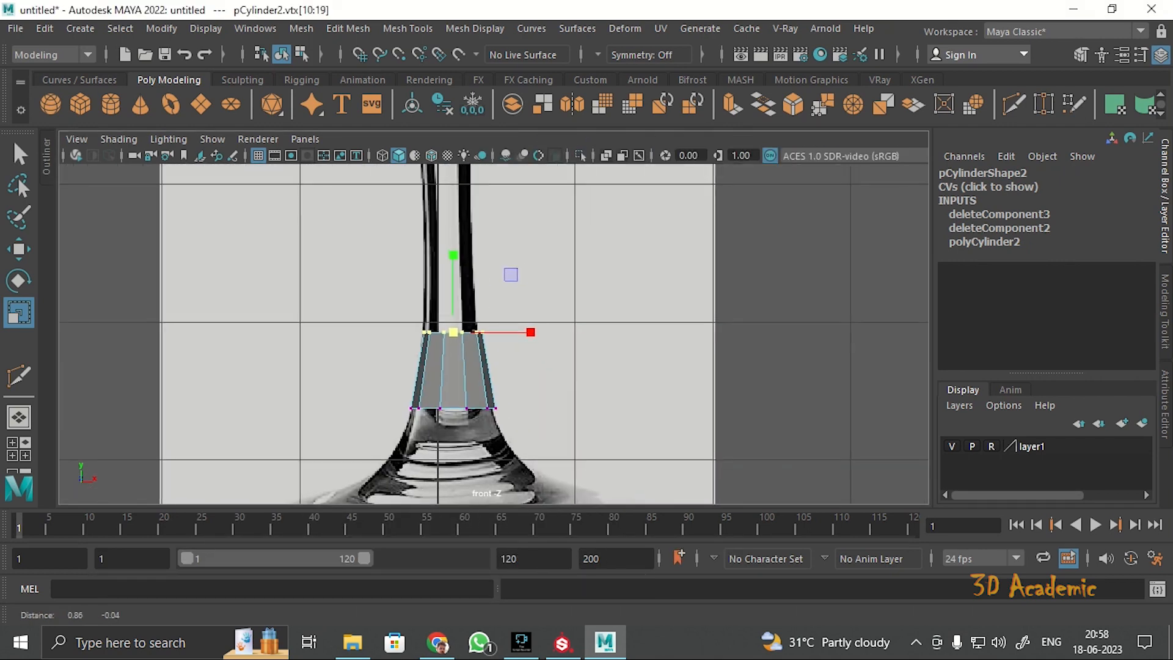
right_click(521, 168)
click(521, 122)
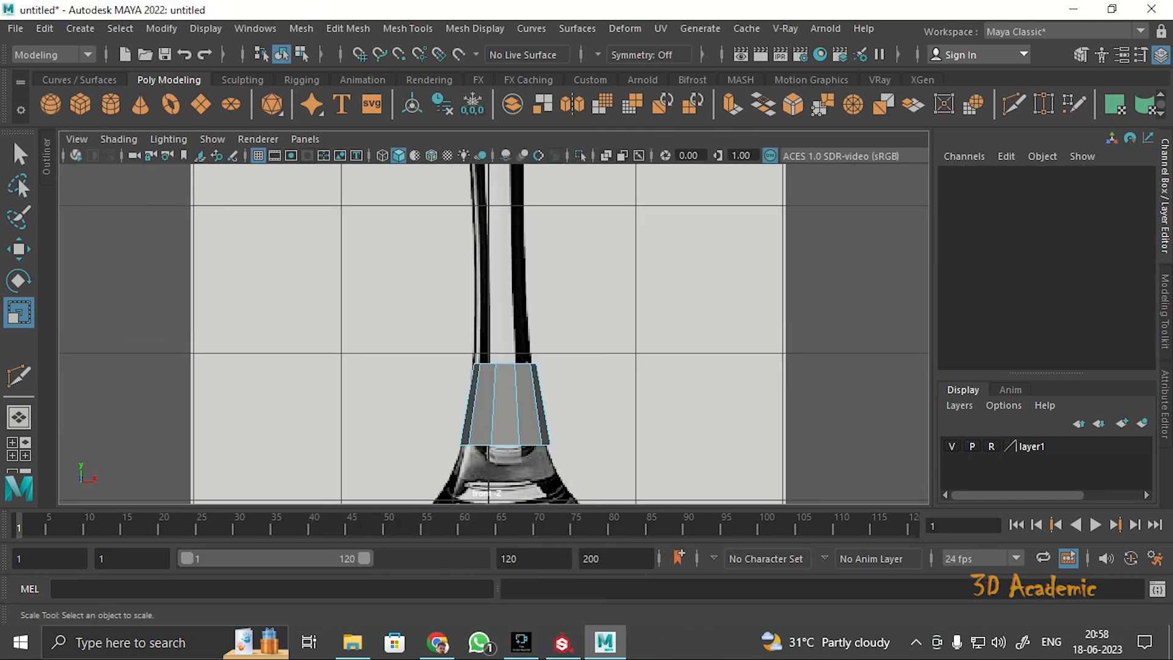
double_click(504, 364)
key(w)
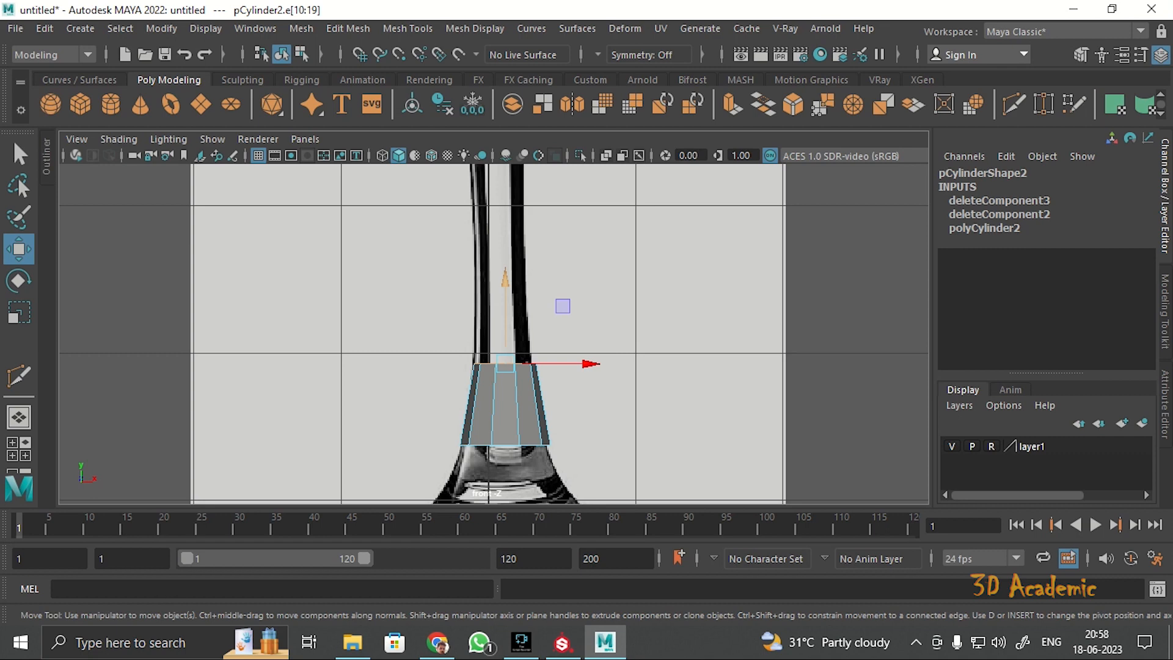
click(504, 293)
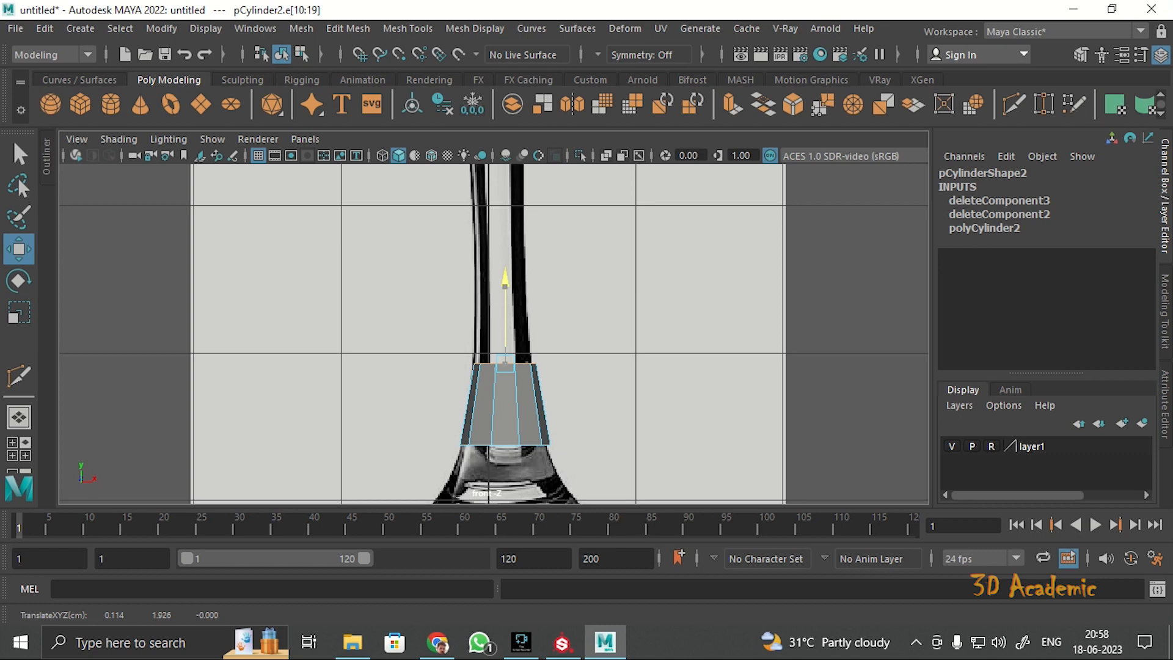
shift+drag(505, 293, 486, 205)
key(r)
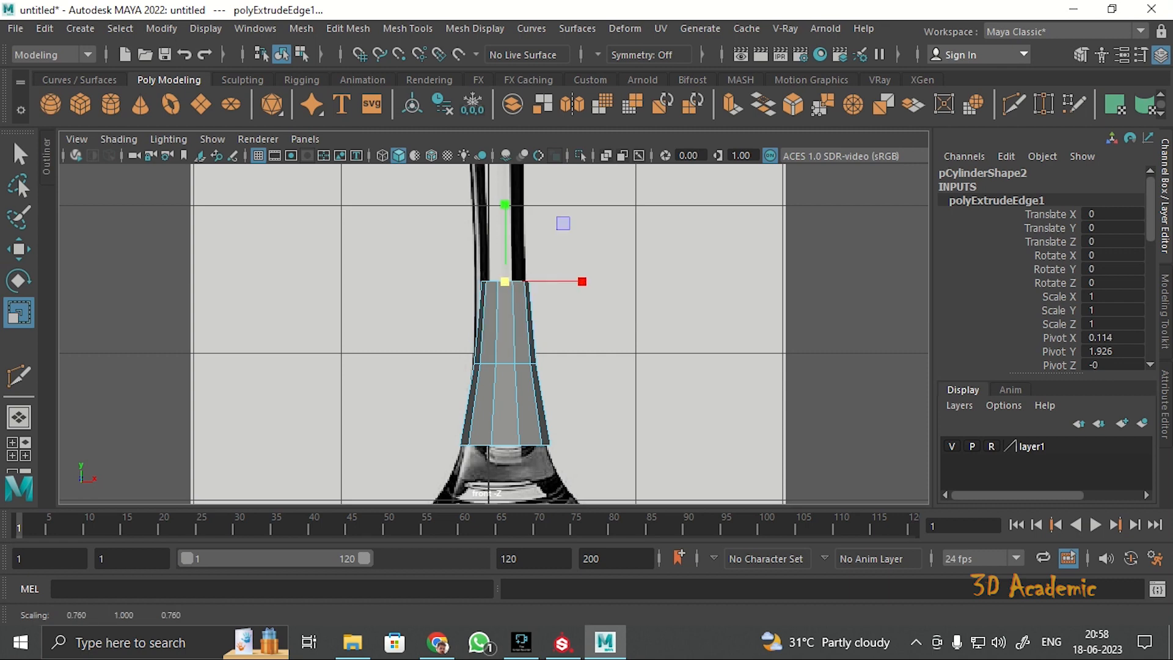
Extrude the stem's top edge loop up to about Y 3.226 and adjust its width to the reference stem.
key(w)
alt+middle_drag(558, 290, 555, 413)
shift+drag(500, 321, 501, 212)
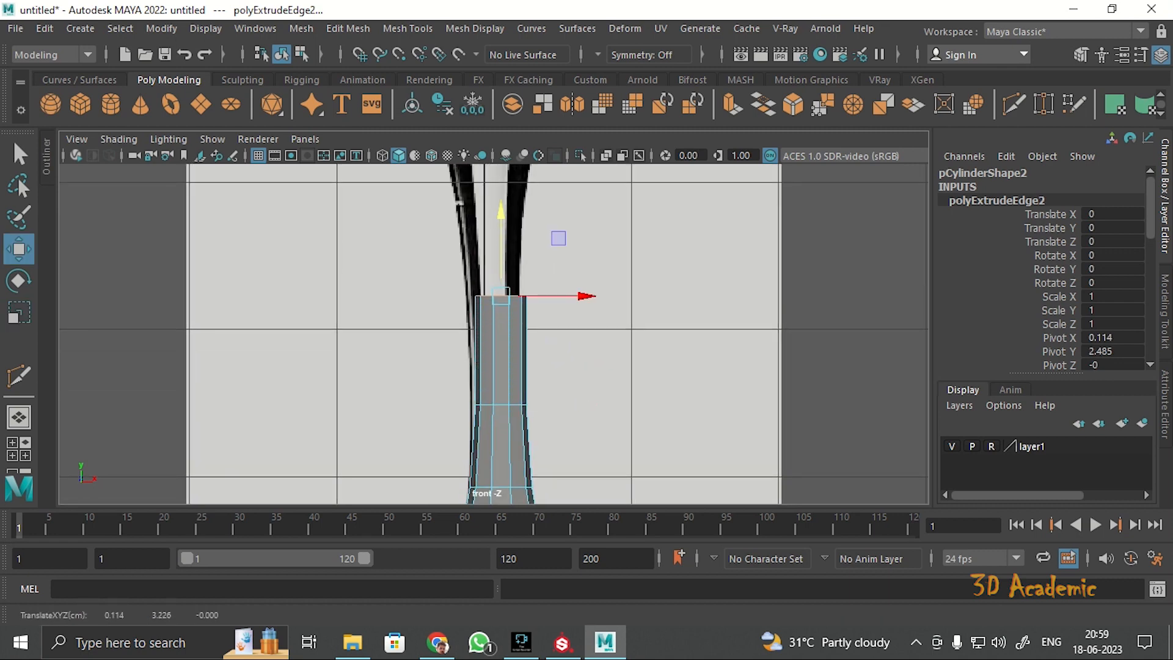
key(r)
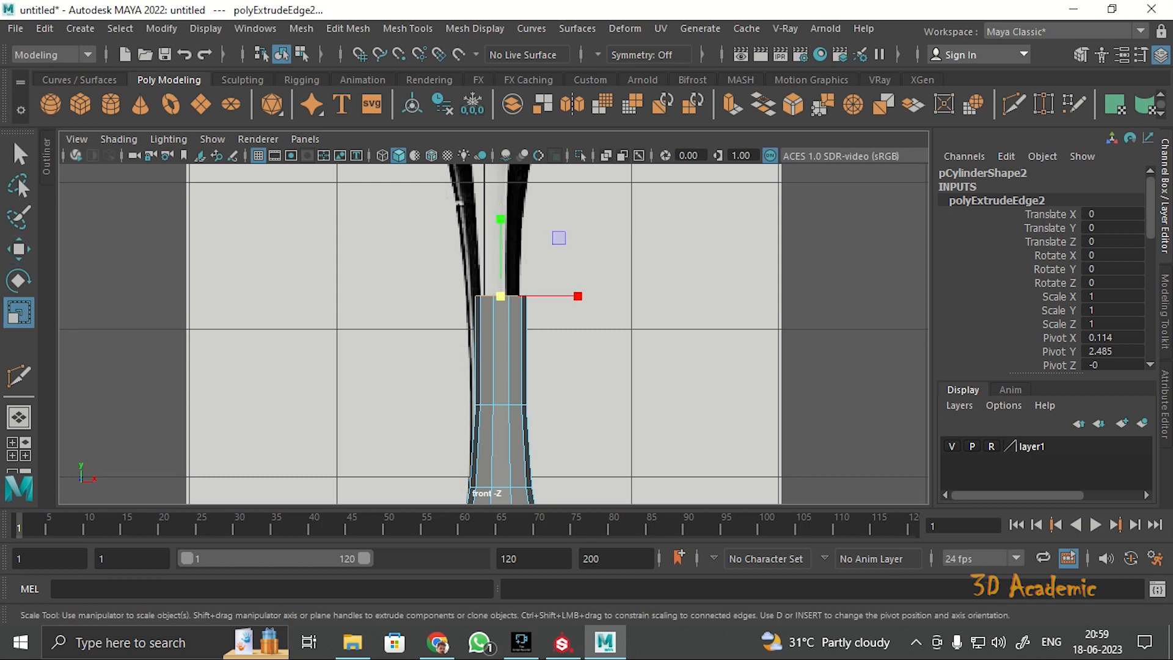
ctrl+drag(501, 216, 501, 190)
scroll(502, 192, down, 3)
alt+middle_drag(502, 192, 517, 221)
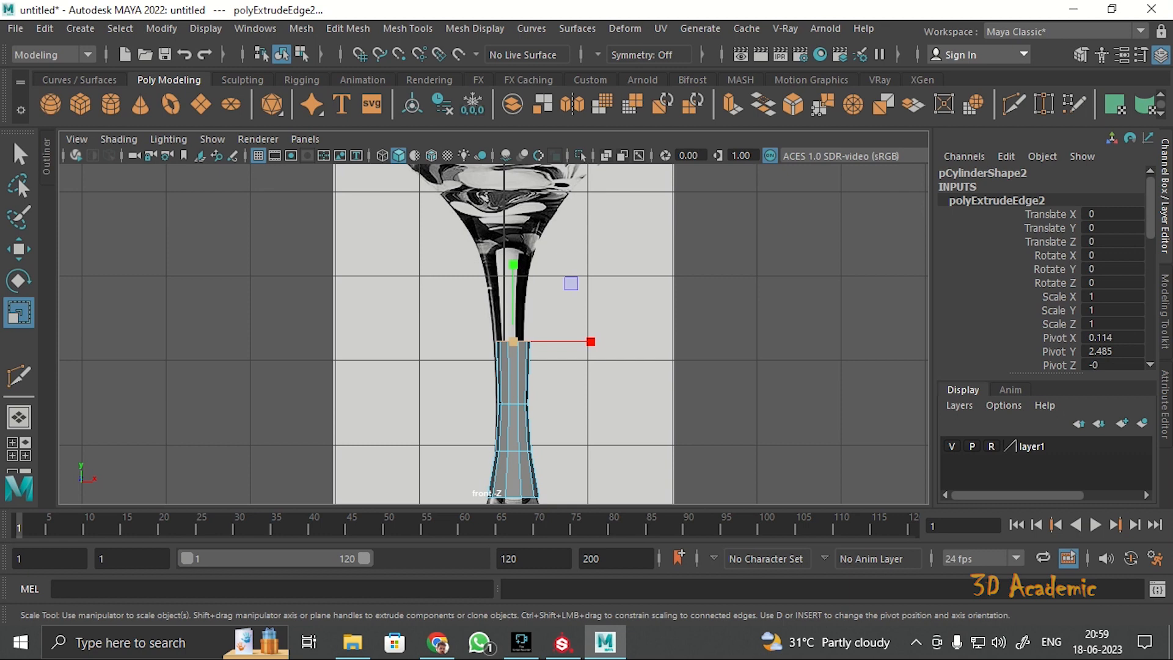
Return to object mode and shift the stem horizontally to about X 0.073 to centre it on the reference.
right_drag(530, 427, 569, 416)
alt+middle_drag(569, 415, 602, 331)
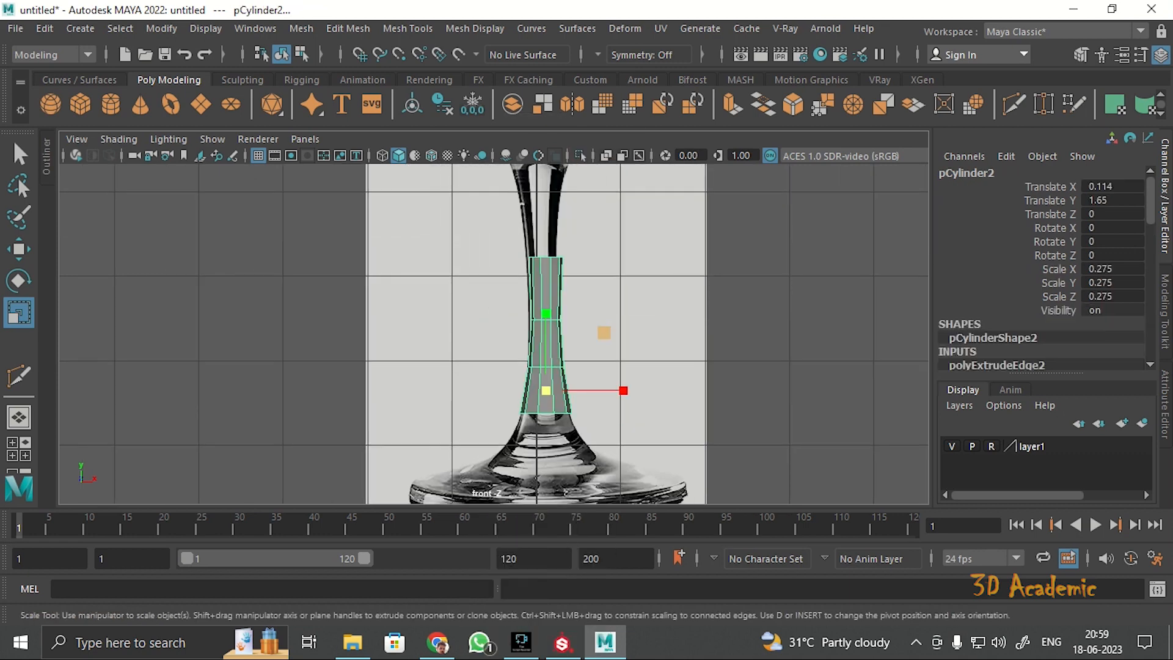
key(w)
drag(630, 390, 626, 390)
Extrude the stem's top edge loop up to about Y 3.775 and widen it slightly to follow the reference.
alt+middle_drag(627, 390, 618, 476)
scroll(627, 404, up, 2)
right_drag(546, 384, 546, 336)
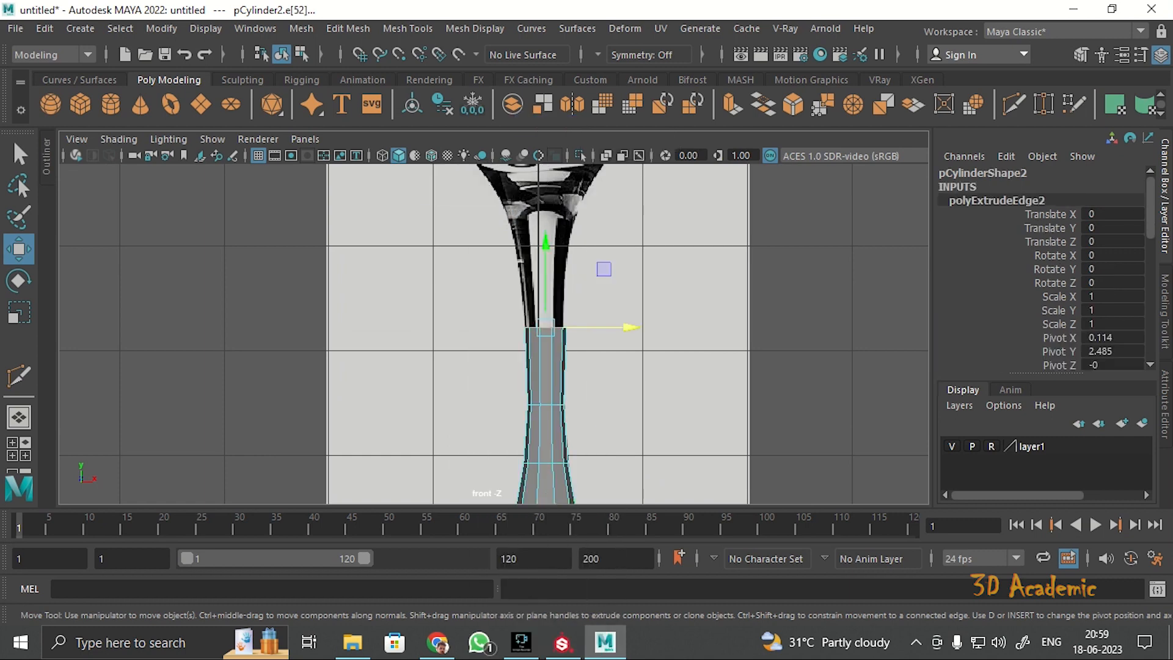
shift+drag(546, 245, 546, 220)
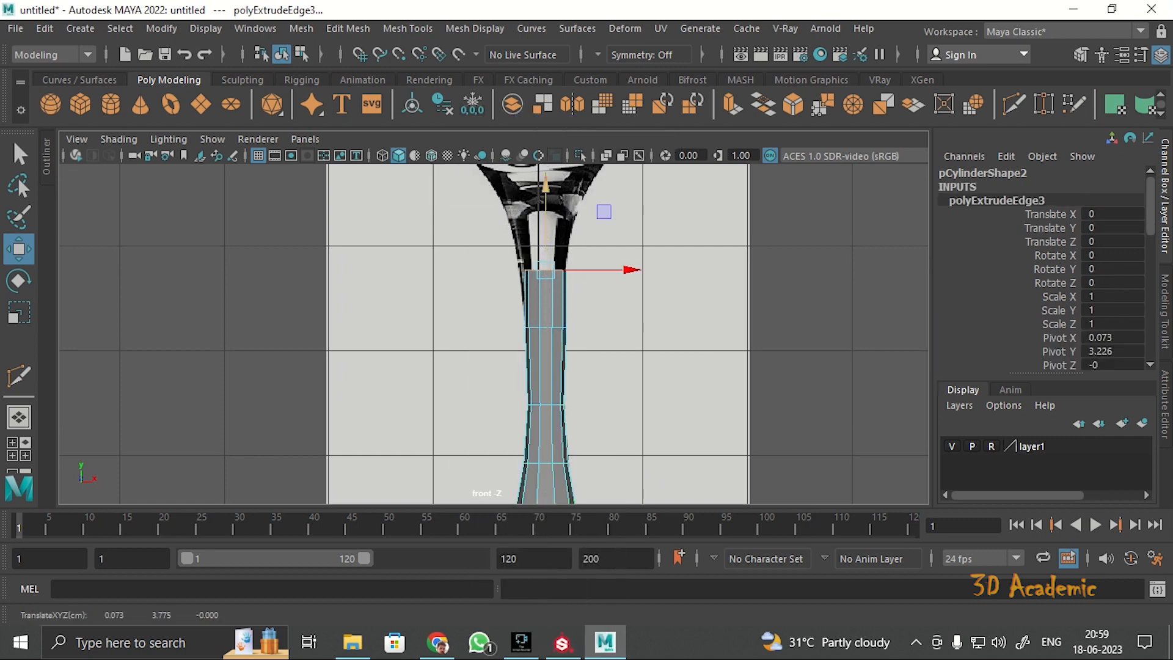
key(r)
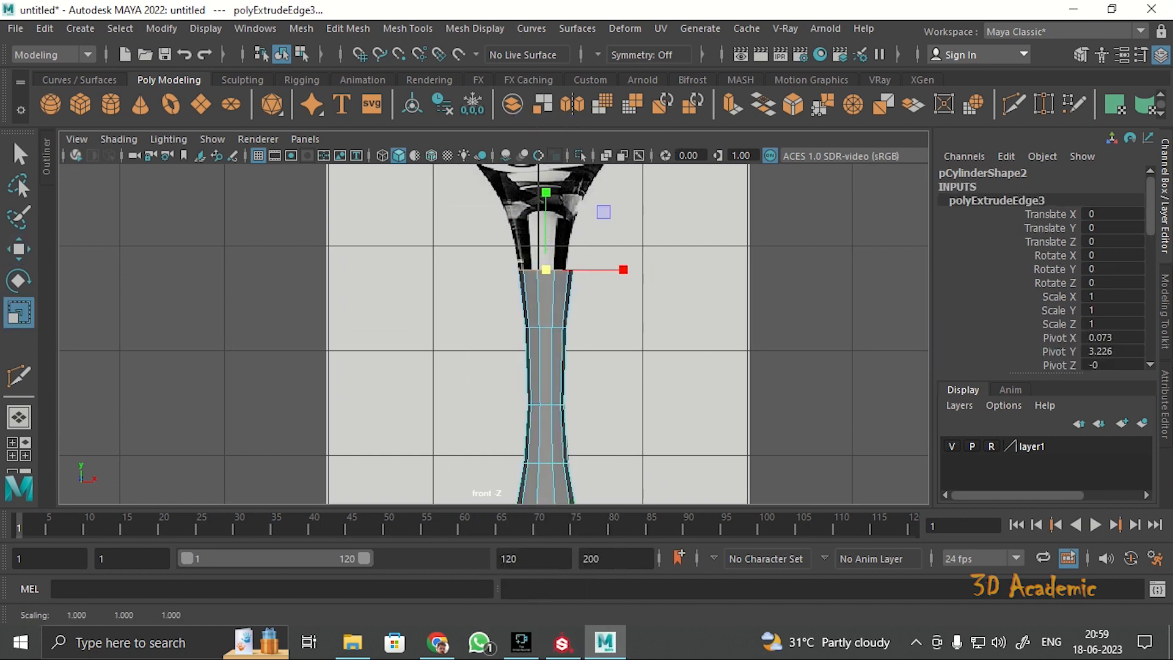
Extrude the top edge loop up to about Y 4.686 and flare it outward where the stem meets the bowl.
key(w)
alt+middle_drag(538, 269, 526, 368)
shift+drag(535, 287, 535, 190)
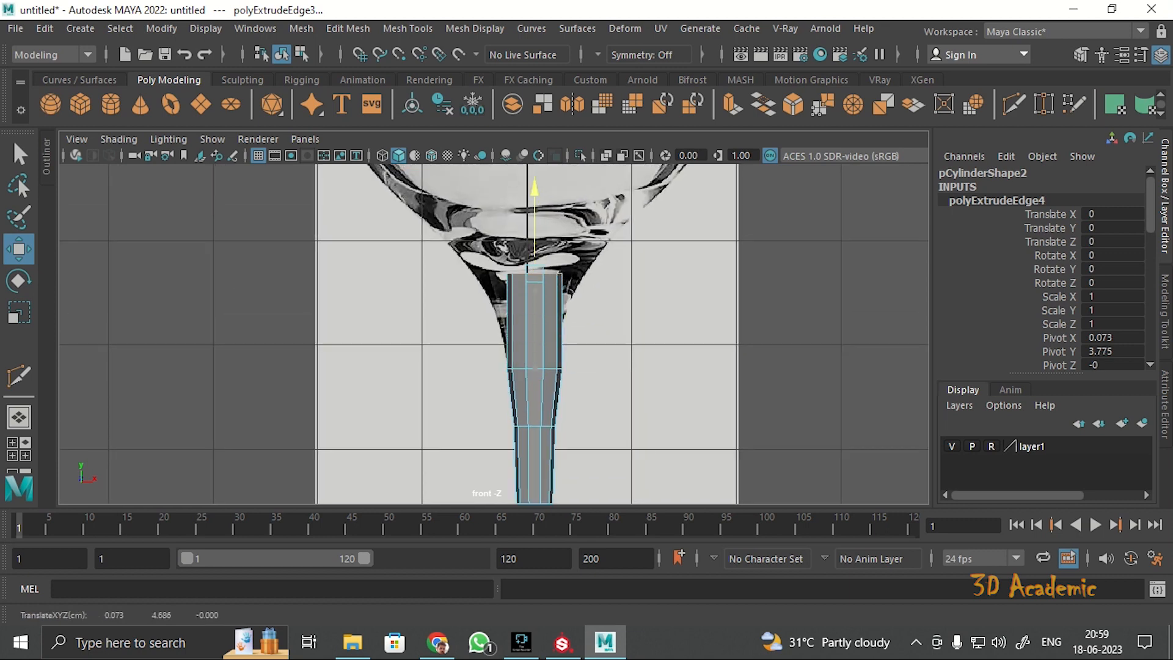
key(r)
drag(534, 273, 610, 273)
Extrude the top edge loop up to about Y 5.45 and widen it to match the bottom of the bowl.
scroll(610, 273, down, 3)
alt+middle_drag(610, 273, 620, 321)
key(w)
shift+drag(529, 309, 530, 264)
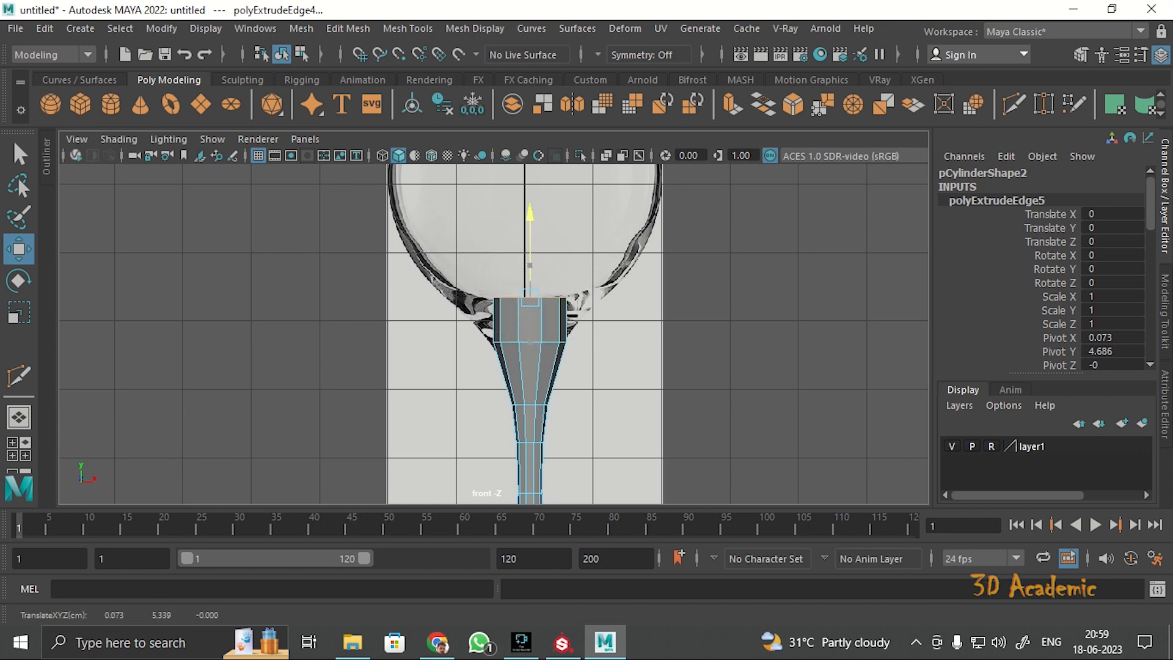
key(r)
drag(607, 290, 701, 290)
Extrude the bowl's upper edge loop to about Y 6.457 and scale it out to the bowl's full width in the reference.
scroll(702, 290, down, 2)
alt+middle_drag(701, 290, 702, 318)
key(w)
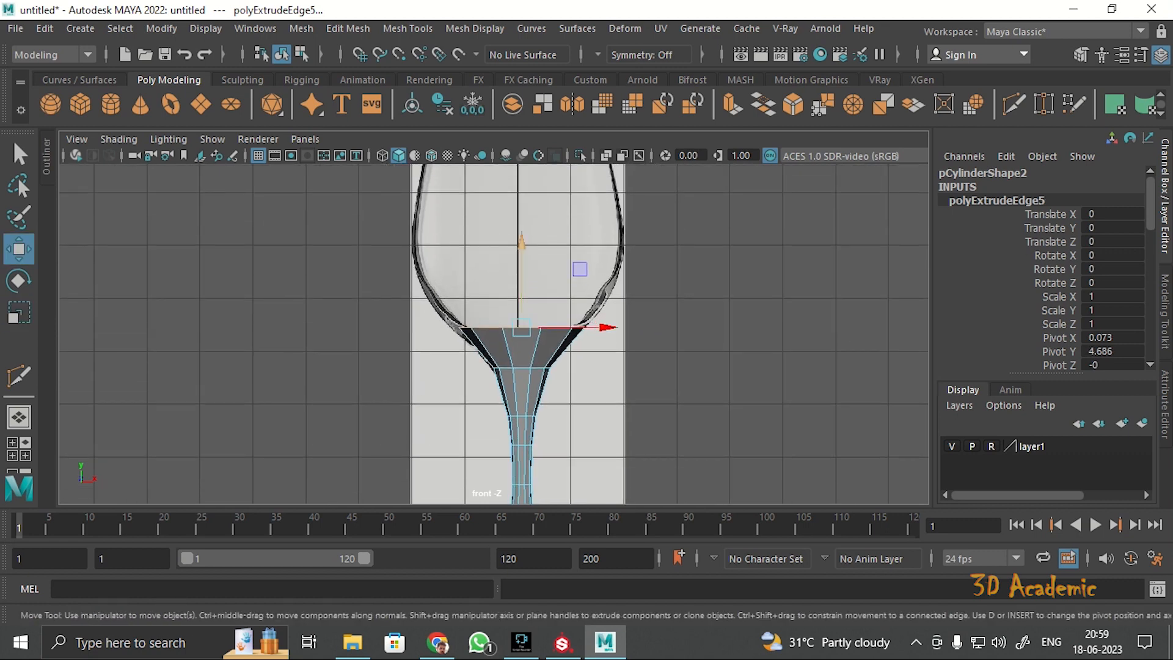
shift+drag(521, 244, 520, 191)
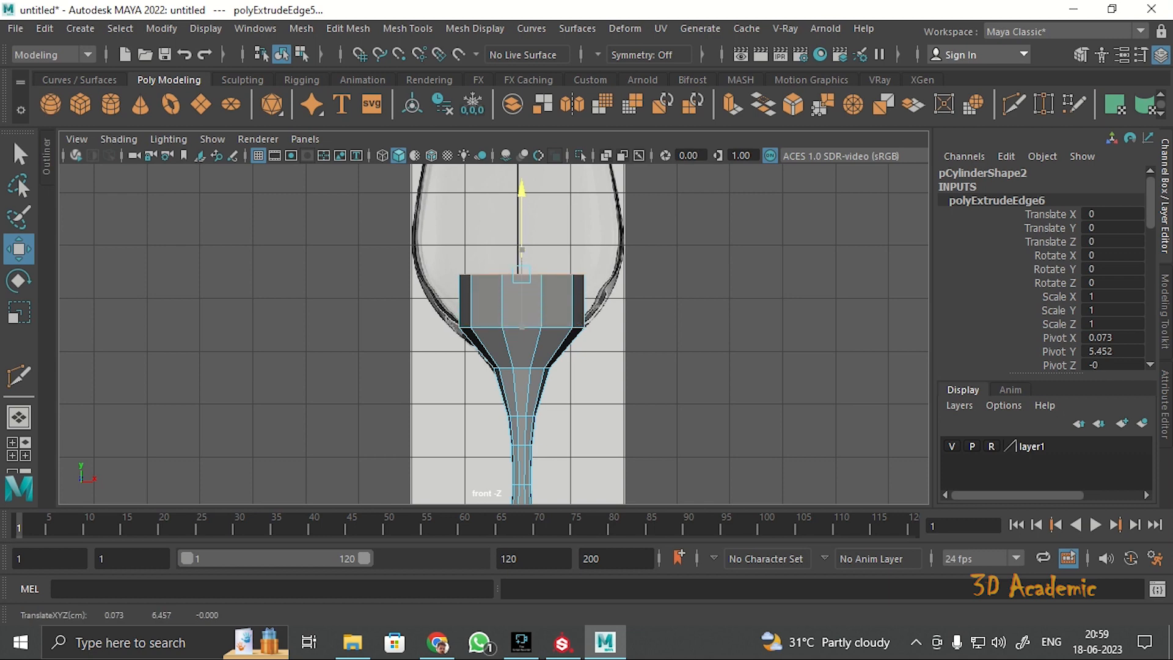
key(r)
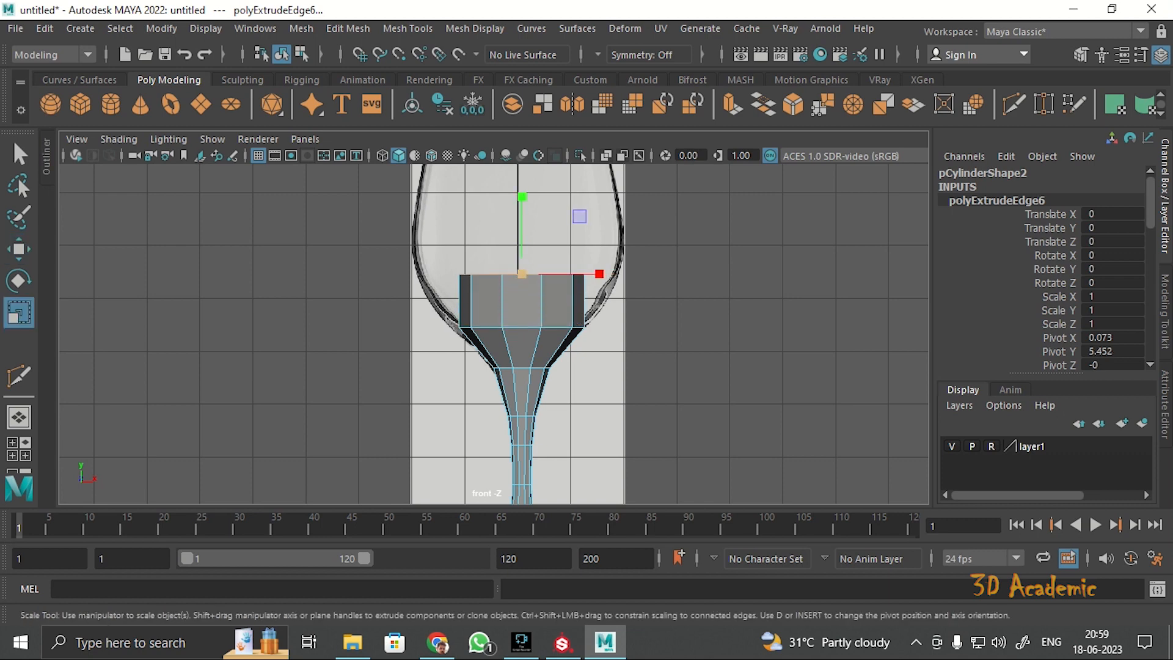
drag(522, 274, 571, 274)
Extrude the bowl's top edge loop upward twice, to about Y 7.573 and Y 9.06.
scroll(571, 273, down, 2)
alt+middle_drag(572, 274, 580, 325)
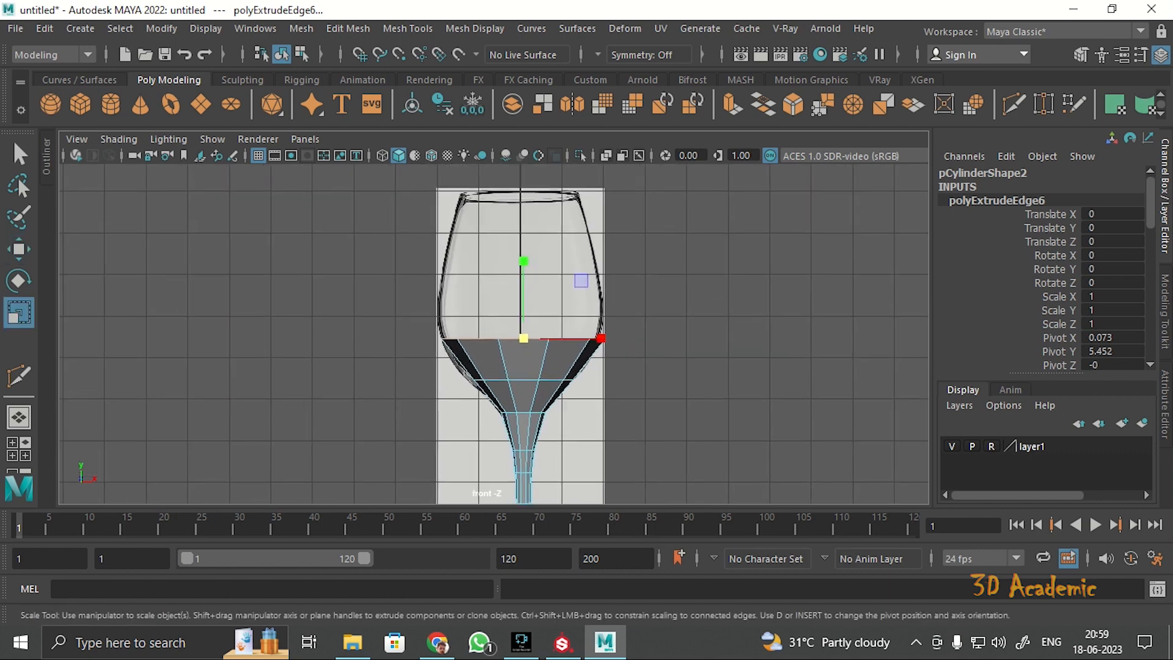
key(w)
shift+drag(523, 253, 523, 146)
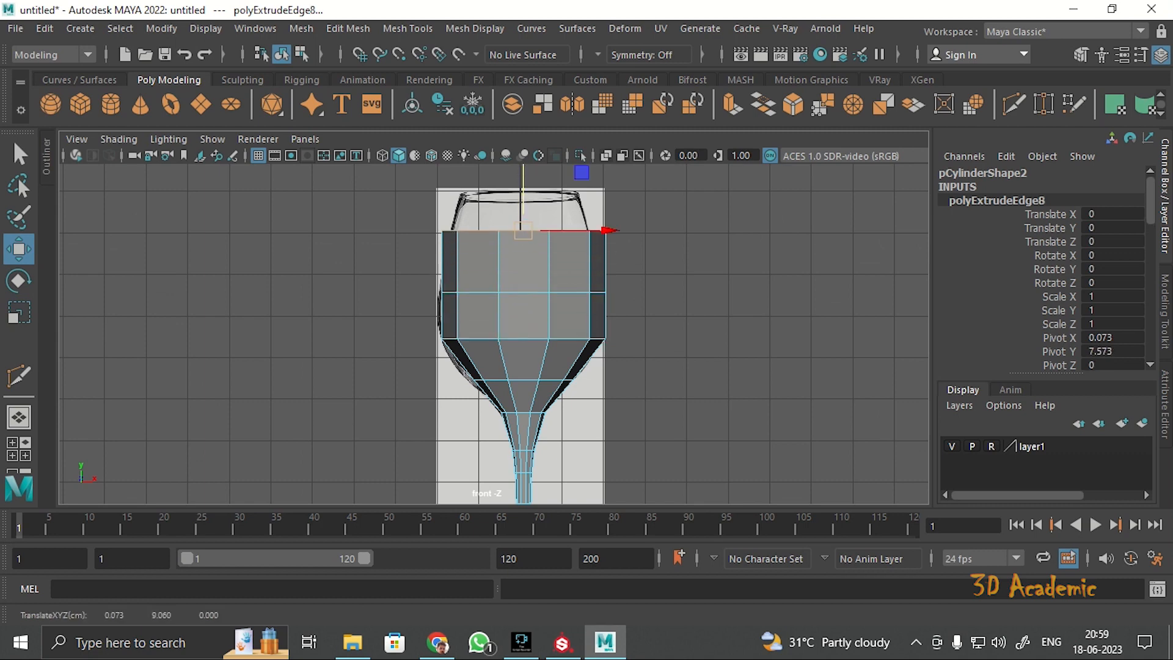
Narrow the bowl's top edge loop, extrude it up to the reference rim and taper it to the rim's width.
key(r)
drag(523, 231, 507, 191)
key(w)
key(r)
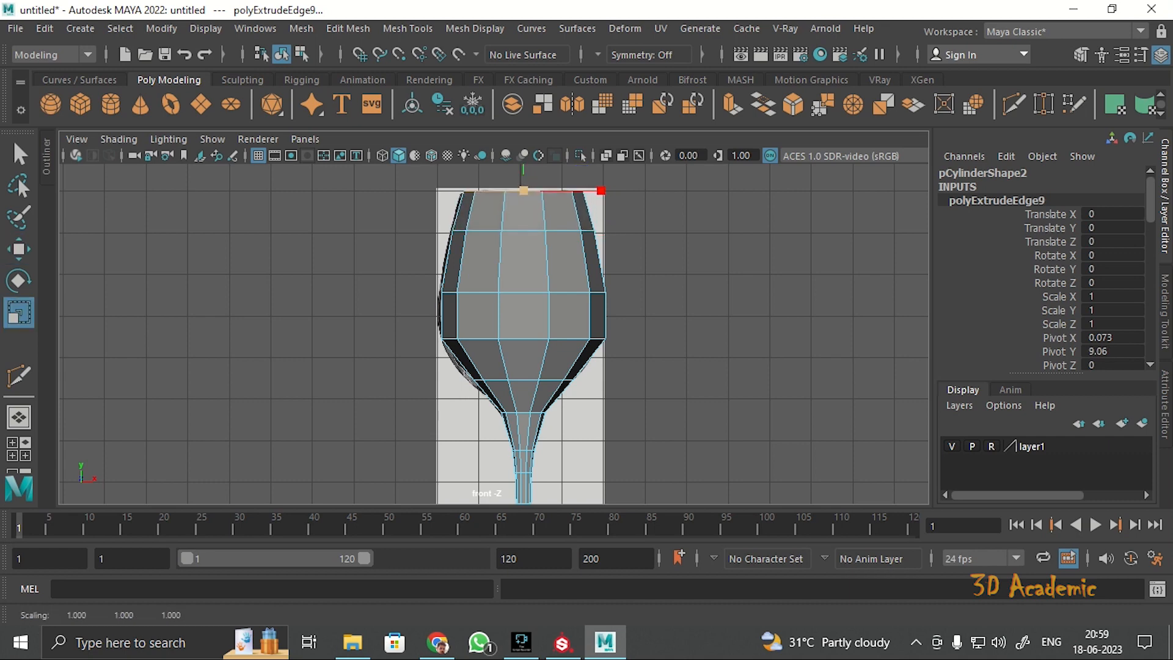
Scale the two edge loops around the widest part of the bowl slightly to fit the reference outline.
scroll(494, 333, up, 2)
click(473, 340)
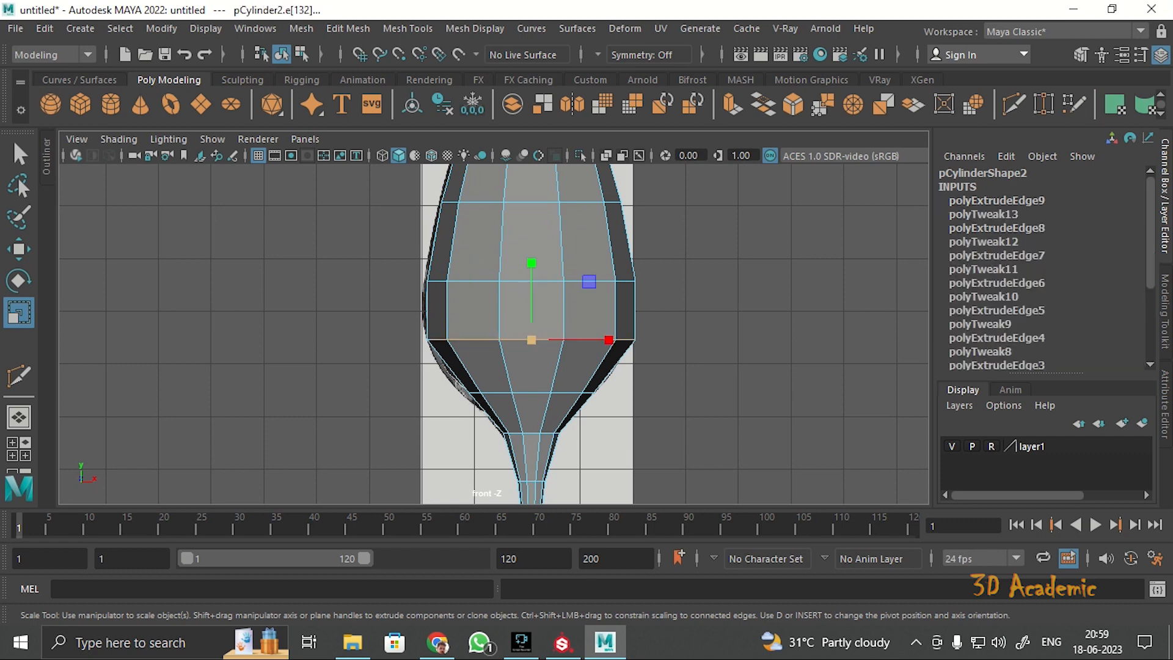
drag(588, 282, 591, 281)
click(473, 281)
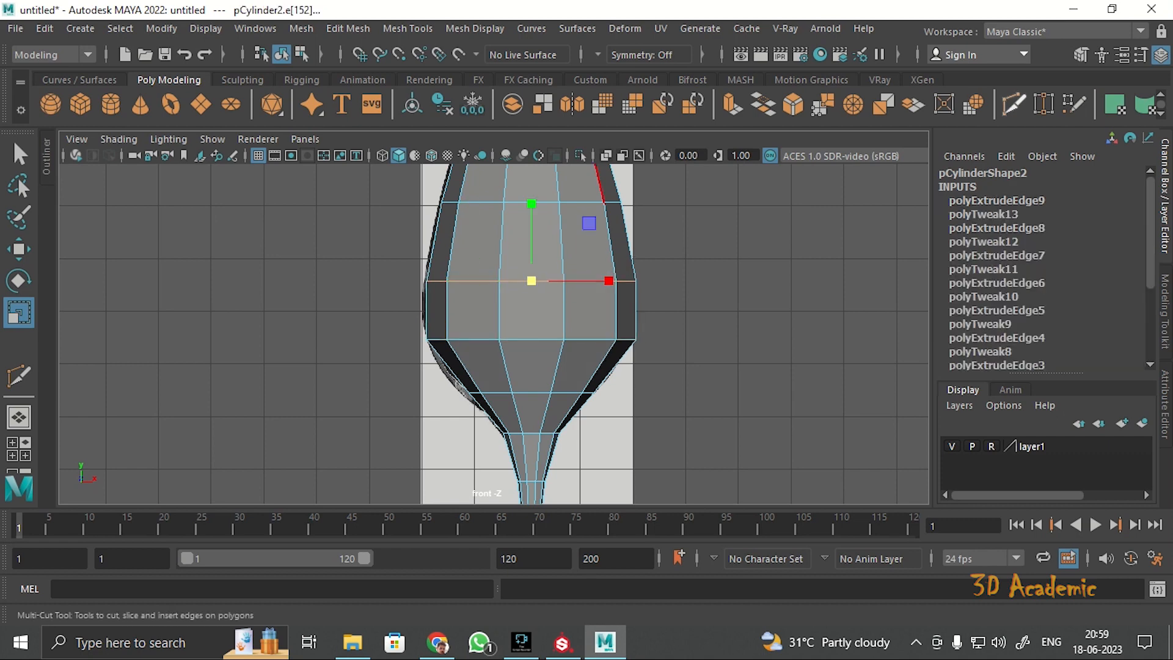
Insert an edge loop in the lower bowl and widen it and the loop below it to round out the curve.
right_drag(586, 169, 673, 145)
shift+right_drag(552, 185, 444, 210)
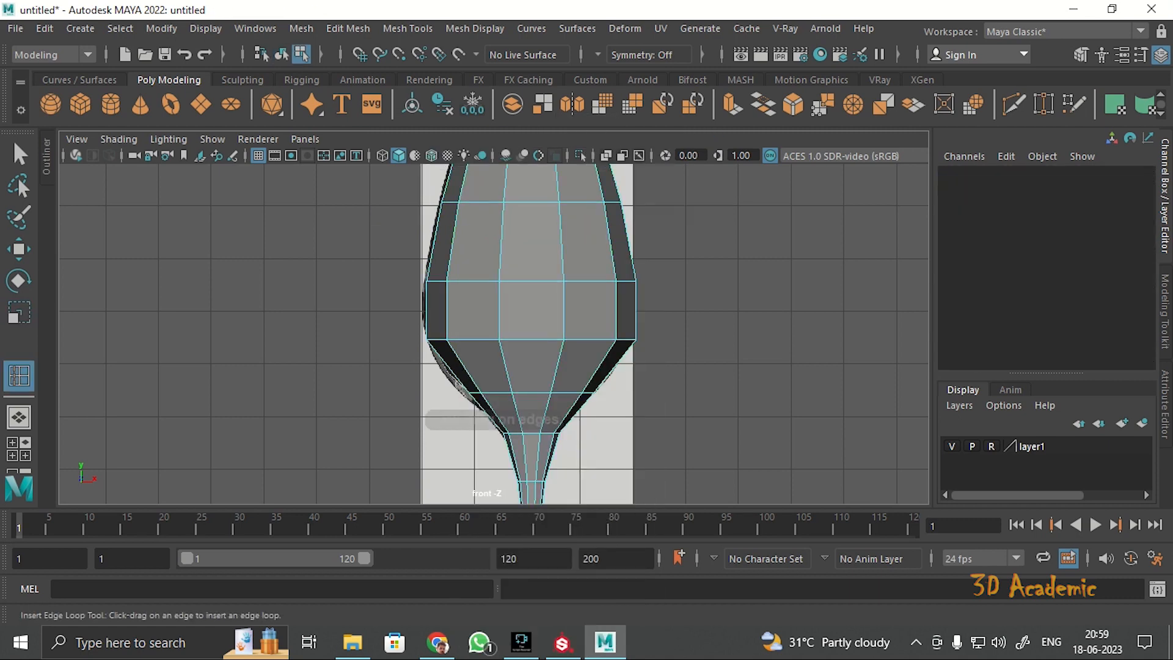
click(455, 370)
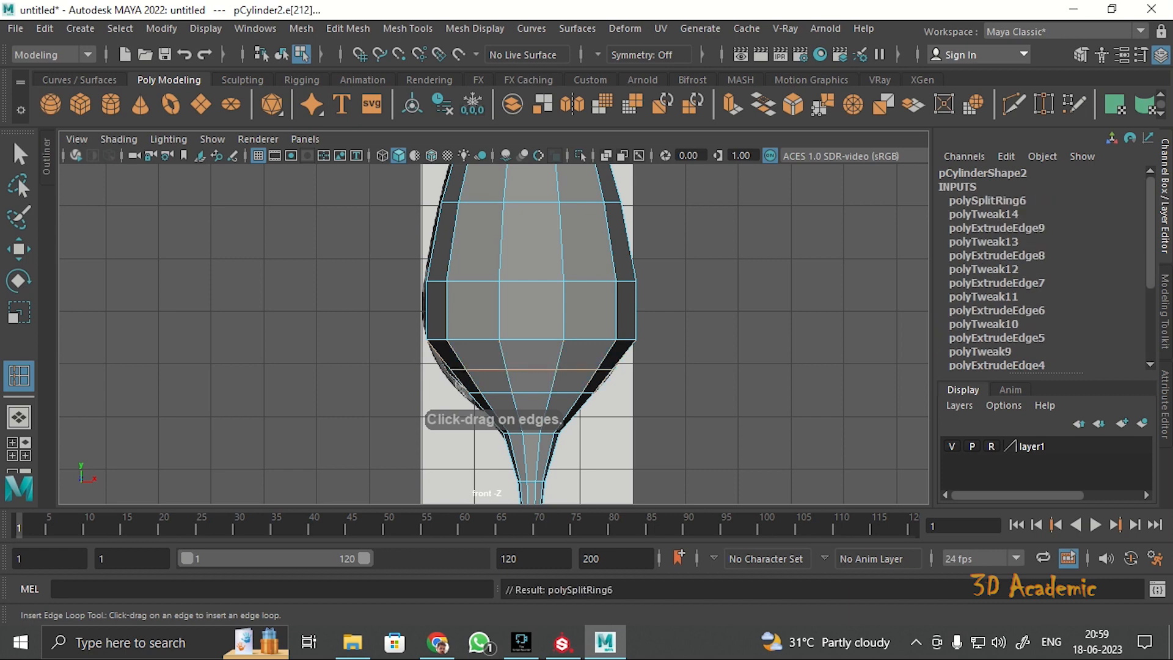
key(r)
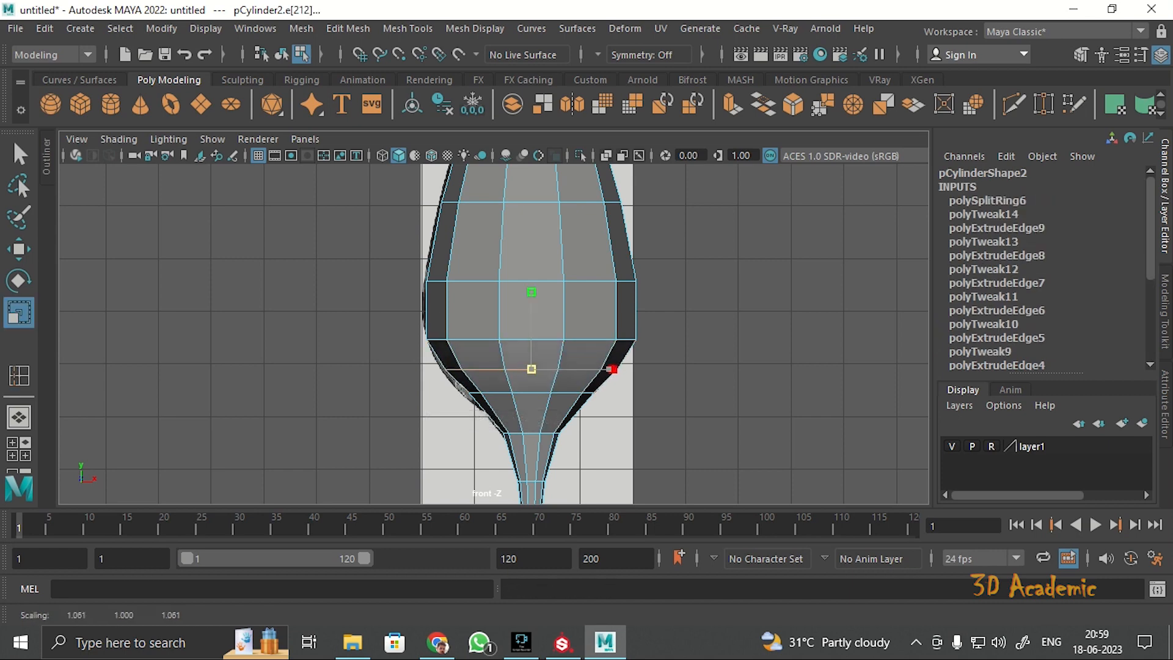
key(ctrl+z)
key(ctrl+z)
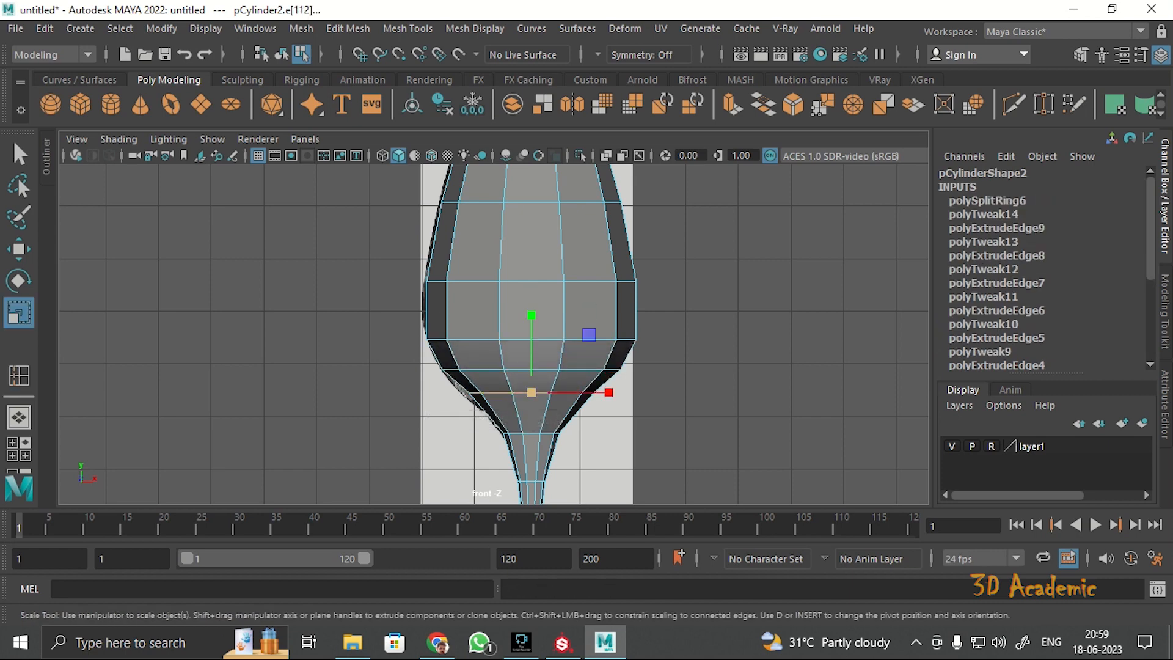
drag(612, 392, 619, 392)
Turn on smooth mesh preview for the glass in the perspective view and select it in object mode.
scroll(562, 324, down, 3)
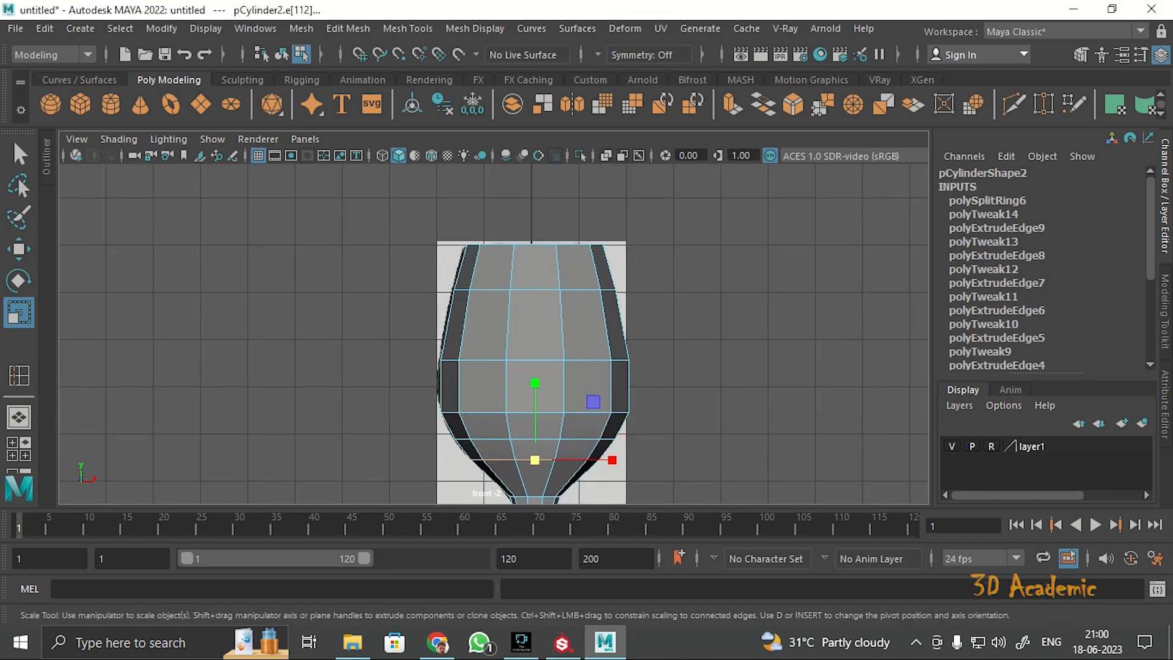
alt+drag(531, 330, 526, 244)
key(3)
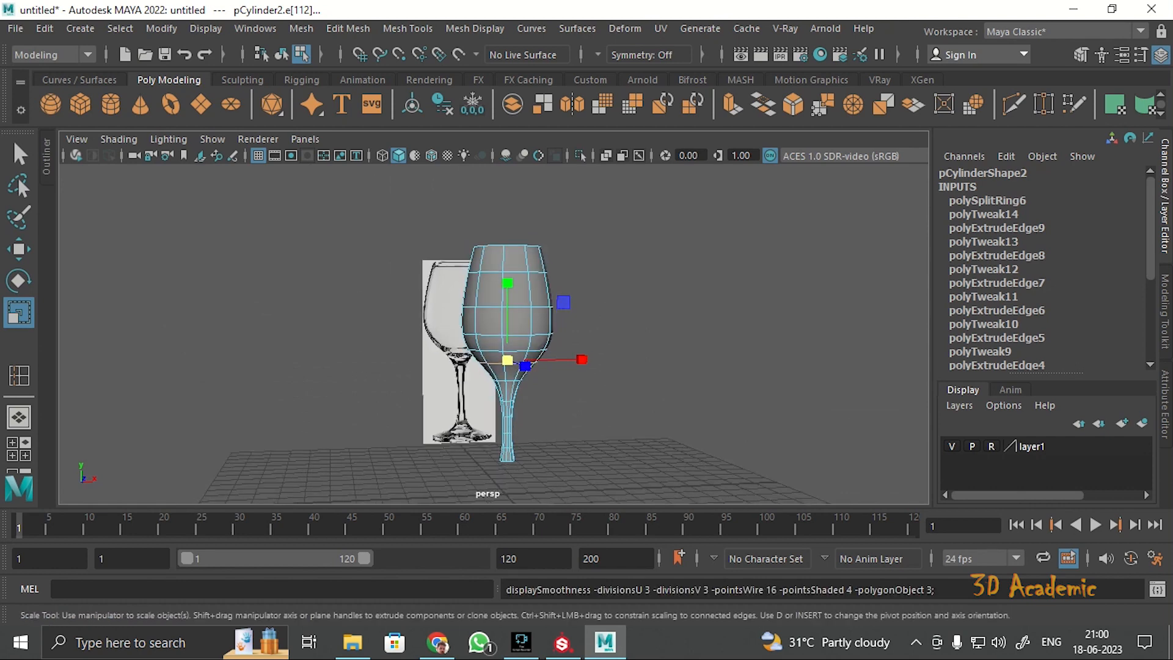
right_drag(529, 169, 614, 144)
alt+drag(614, 146, 522, 150)
click(507, 306)
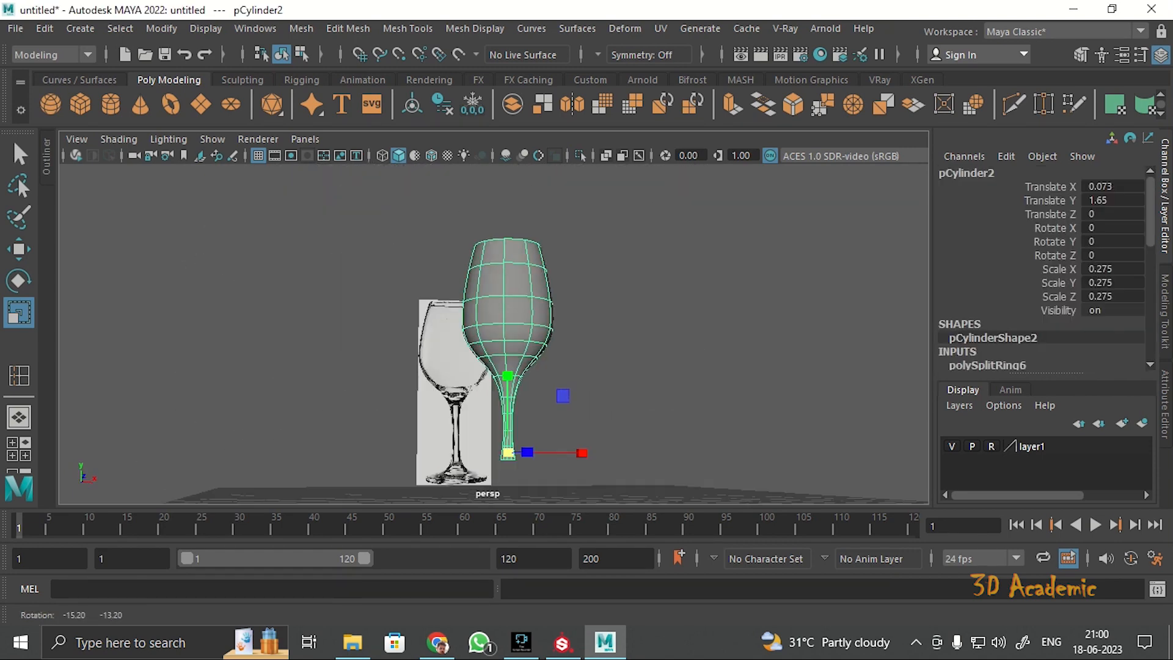
Turn off the glass's smooth mesh preview and frame the lower stem in the front view.
alt+drag(611, 306, 574, 309)
key(1)
key(space)
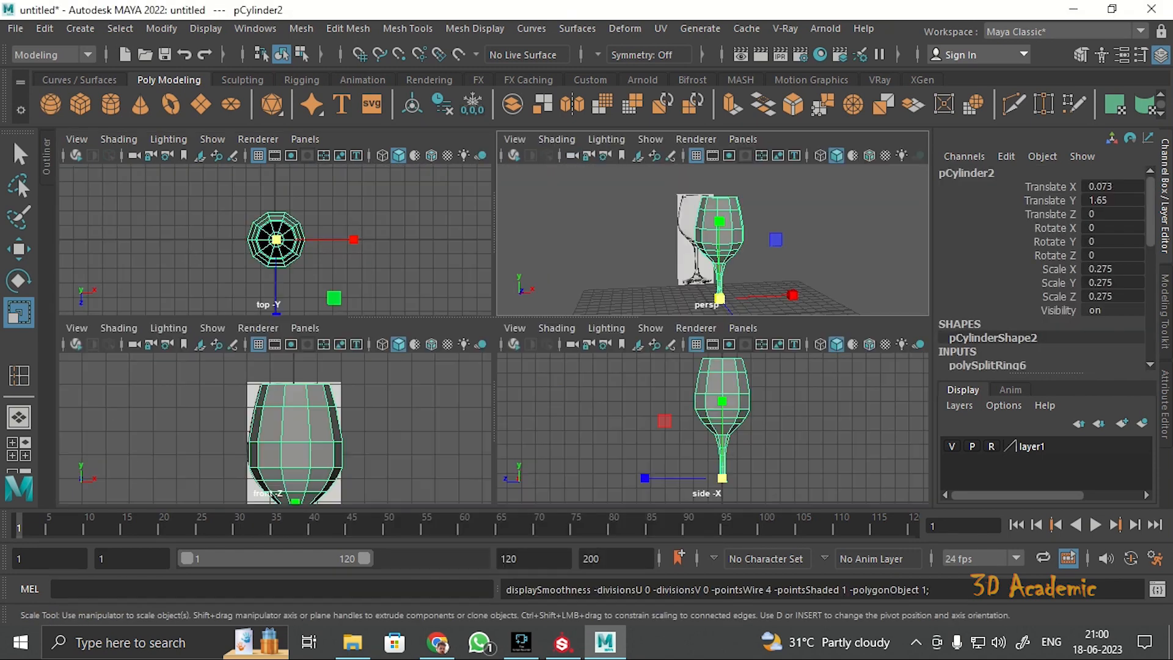
key(space)
key(f)
scroll(513, 464, up, 8)
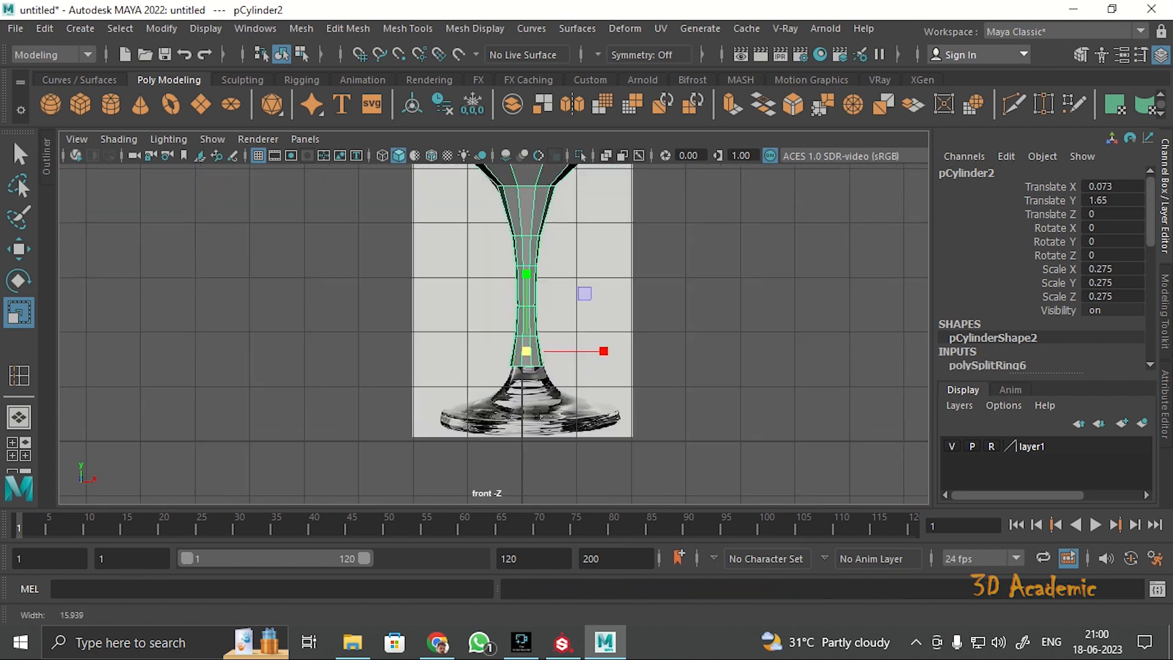
Select the stem's bottom edge loop, extrude it down and widen it to match the reference outline.
right_drag(537, 177, 544, 121)
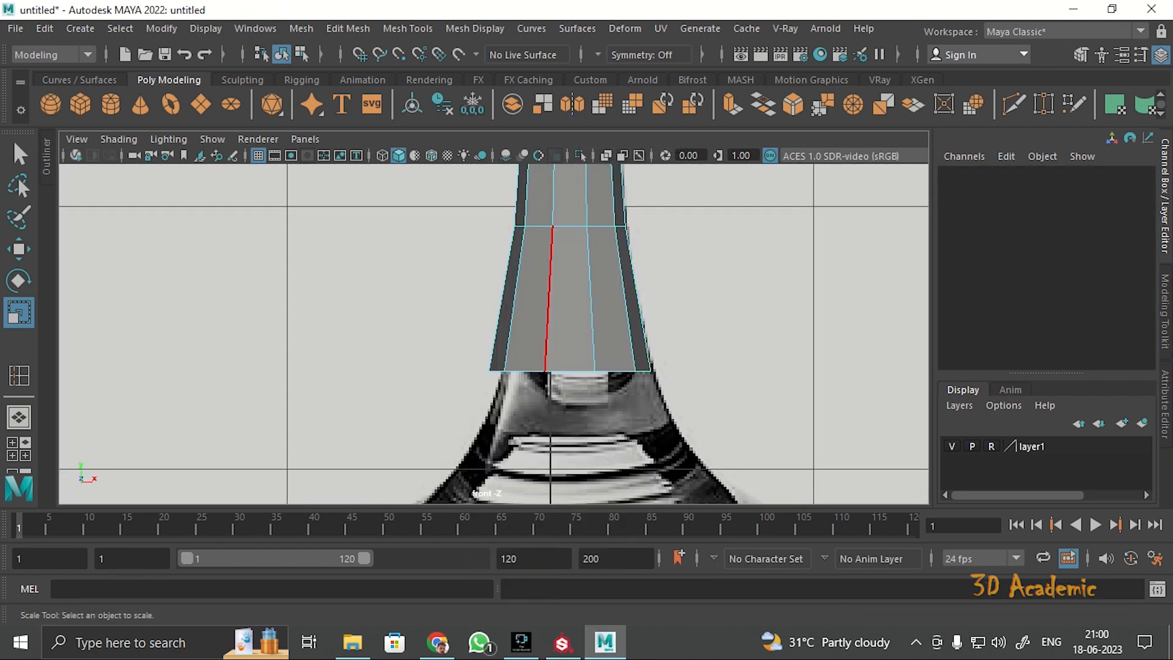
double_click(611, 371)
scroll(538, 330, down, 4)
scroll(538, 330, up, 4)
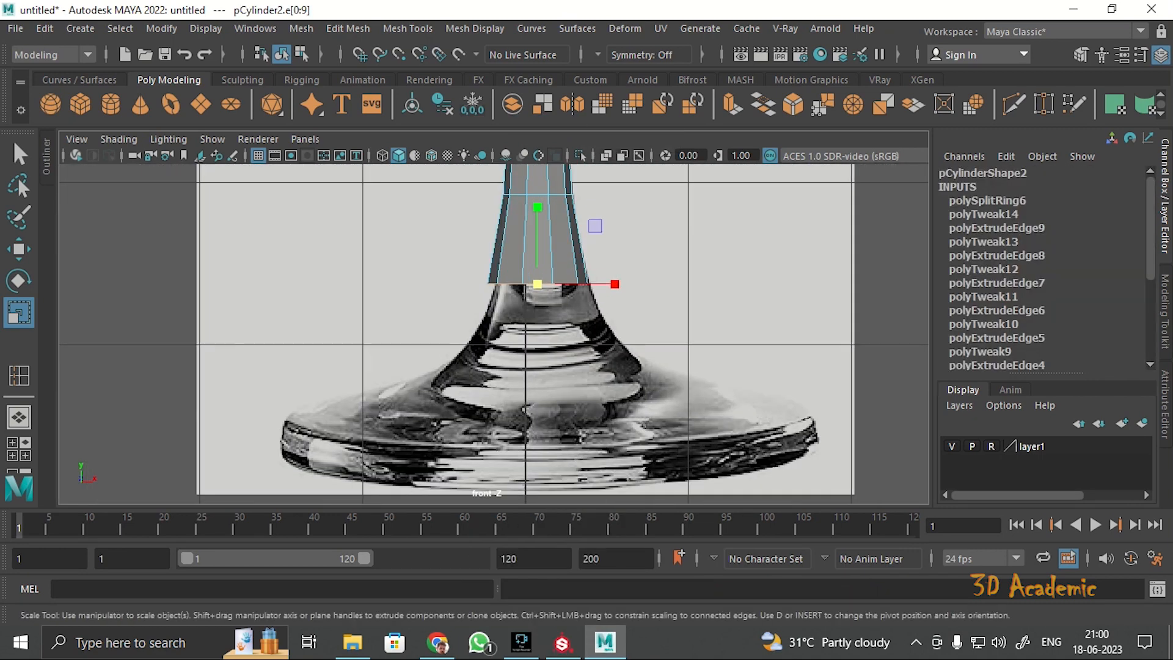
key(w)
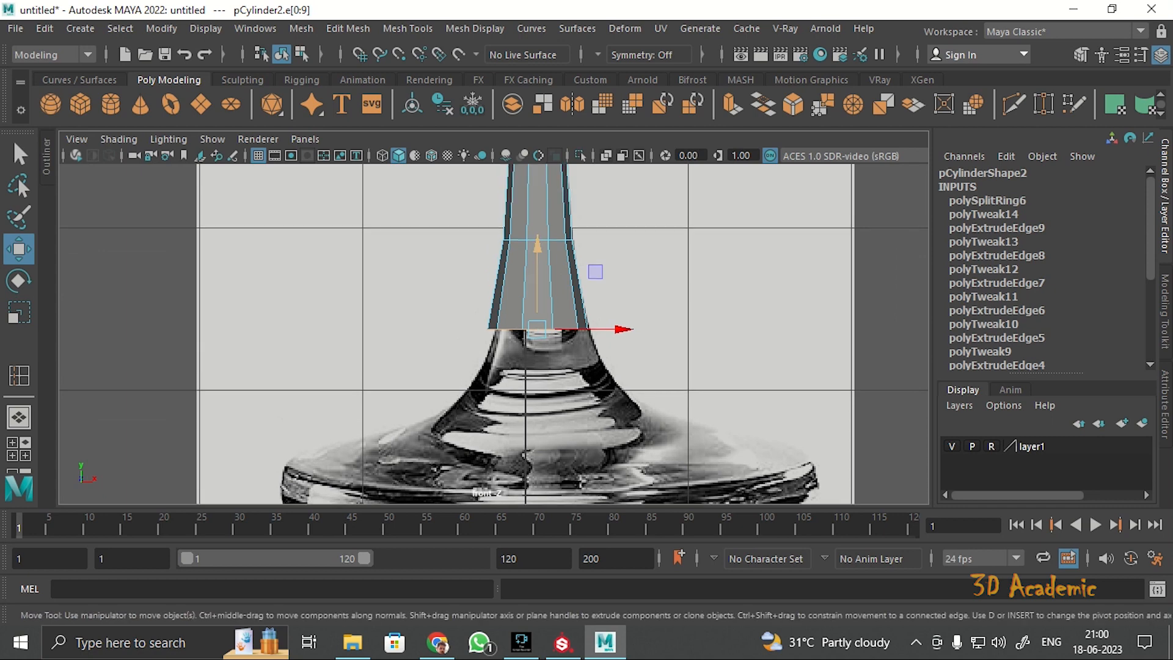
shift+drag(537, 275, 537, 327)
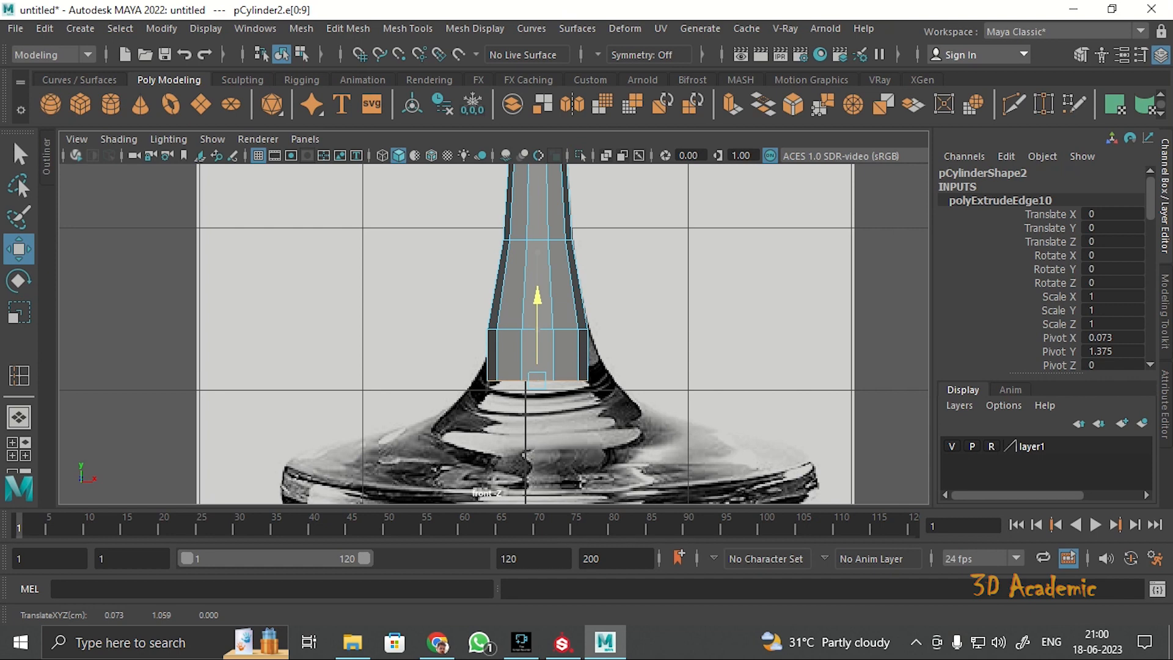
key(r)
drag(615, 381, 653, 380)
Extrude the bottom edge loop down twice more, widening each new loop to follow the reference foot's flare.
key(w)
shift+drag(537, 306, 537, 349)
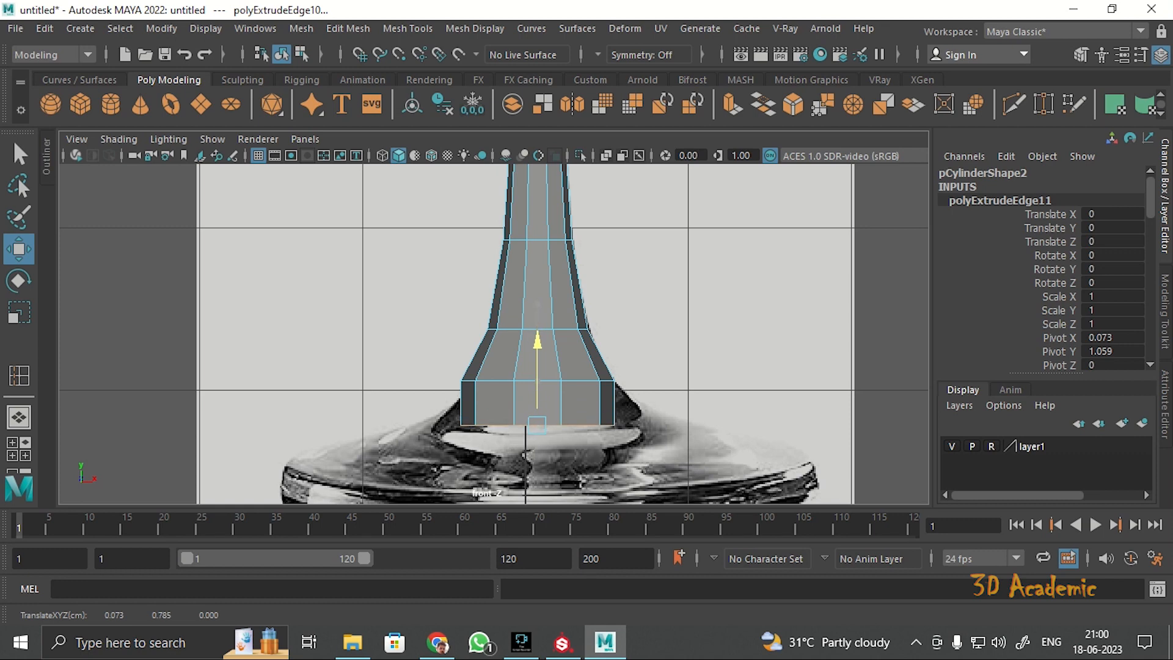
key(r)
drag(616, 426, 660, 426)
key(w)
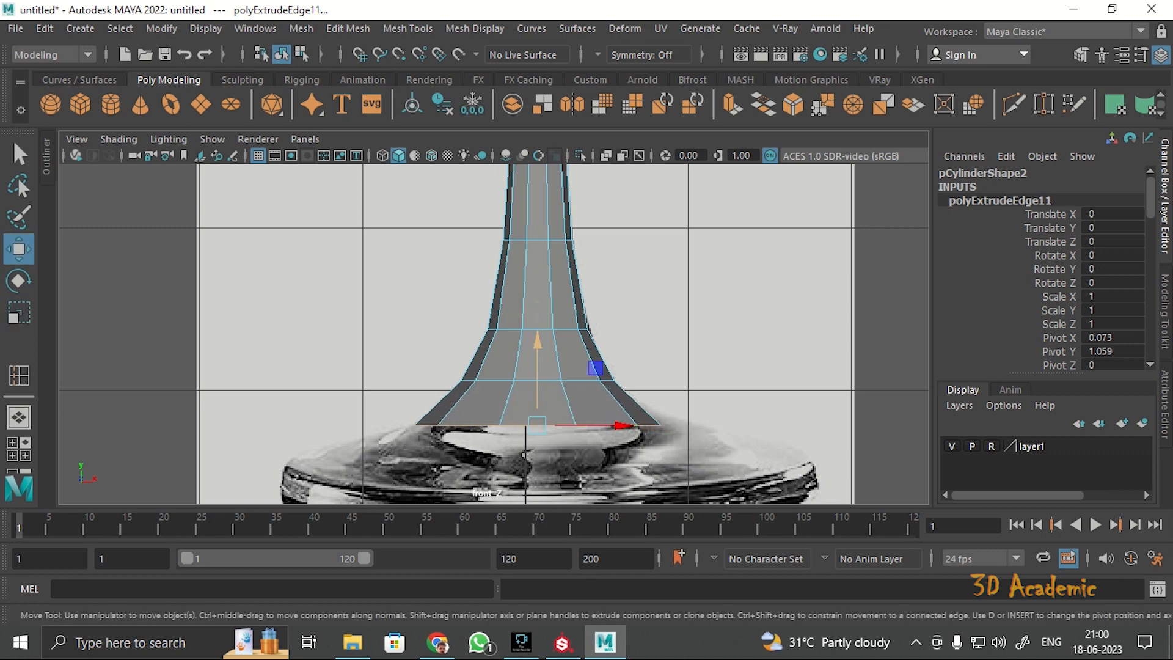
shift+drag(537, 366, 537, 405)
key(r)
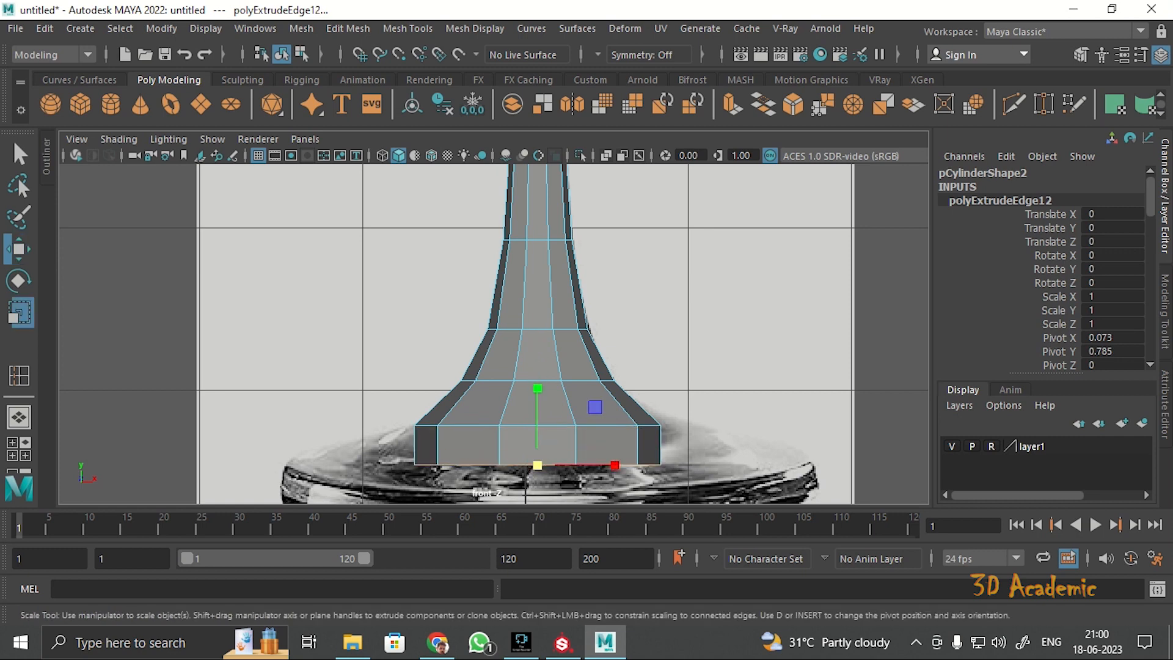
drag(614, 465, 683, 466)
Extrude the foot's bottom edge loop down again and widen it to form the foot's outer edge.
scroll(503, 322, down, 5)
key(w)
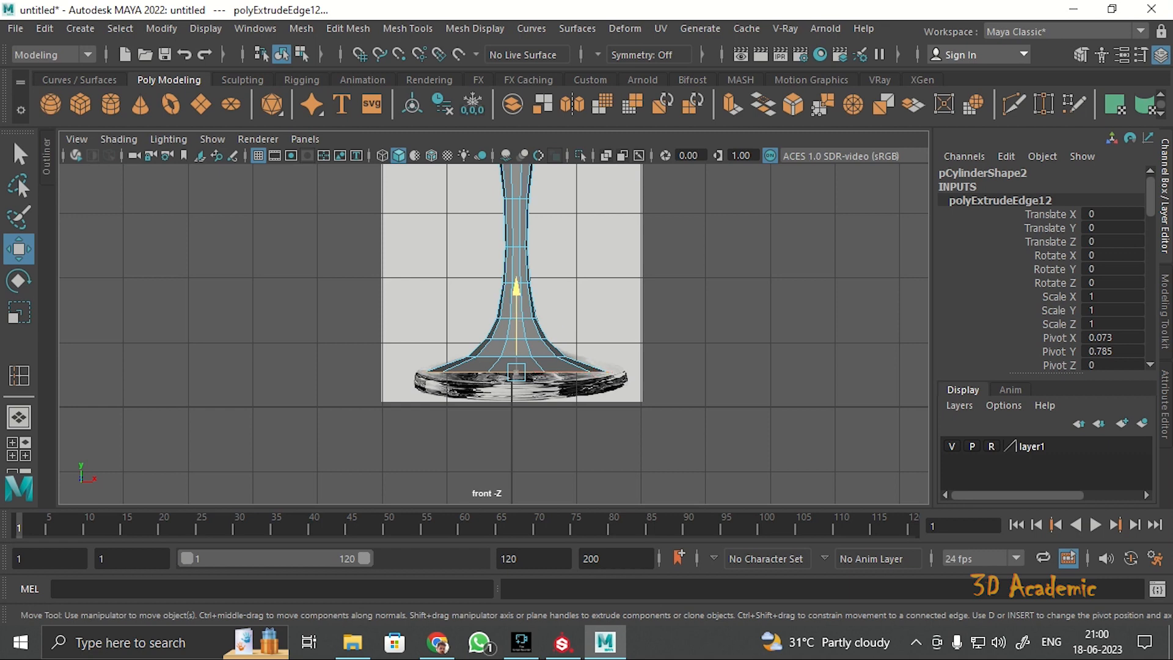
shift+middle_drag(574, 317, 573, 332)
key(r)
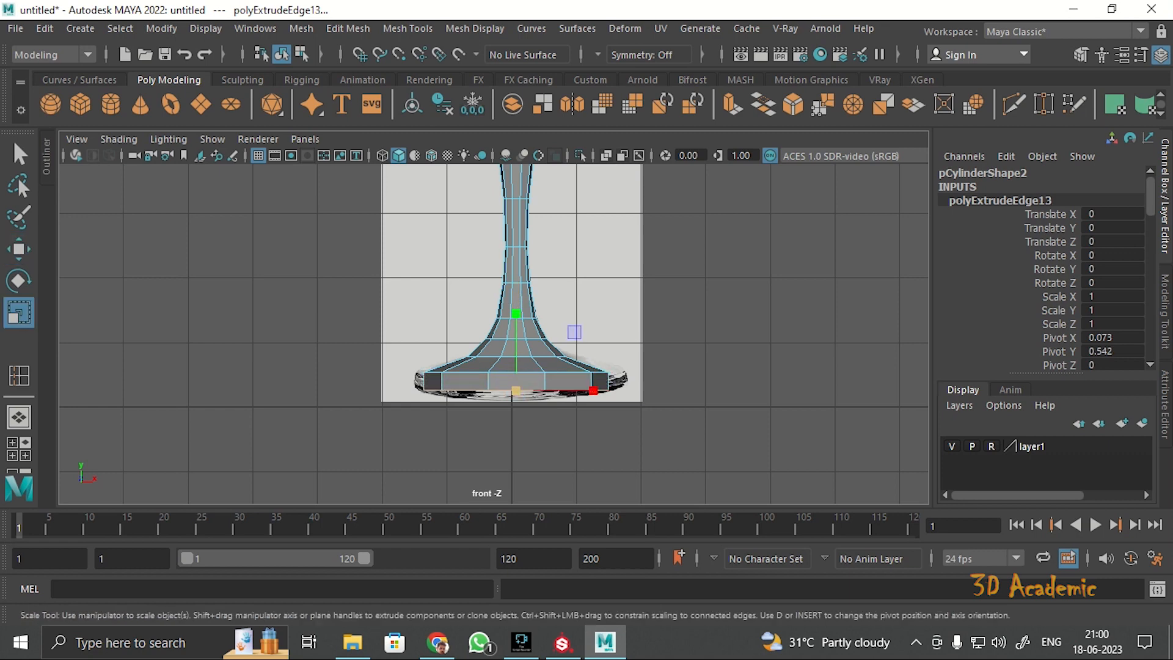
drag(586, 391, 619, 390)
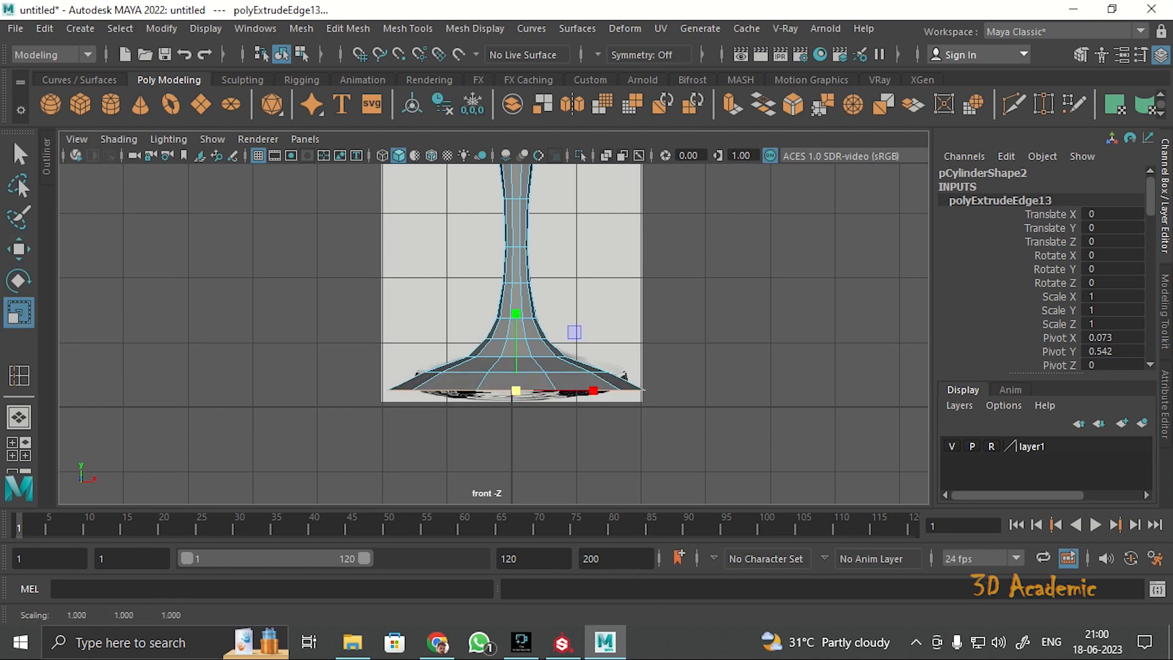
In the perspective view, extrude the foot's outer edge loop straight down to give the foot a thin vertical side.
key(space)
key(space)
alt+drag(671, 244, 696, 251)
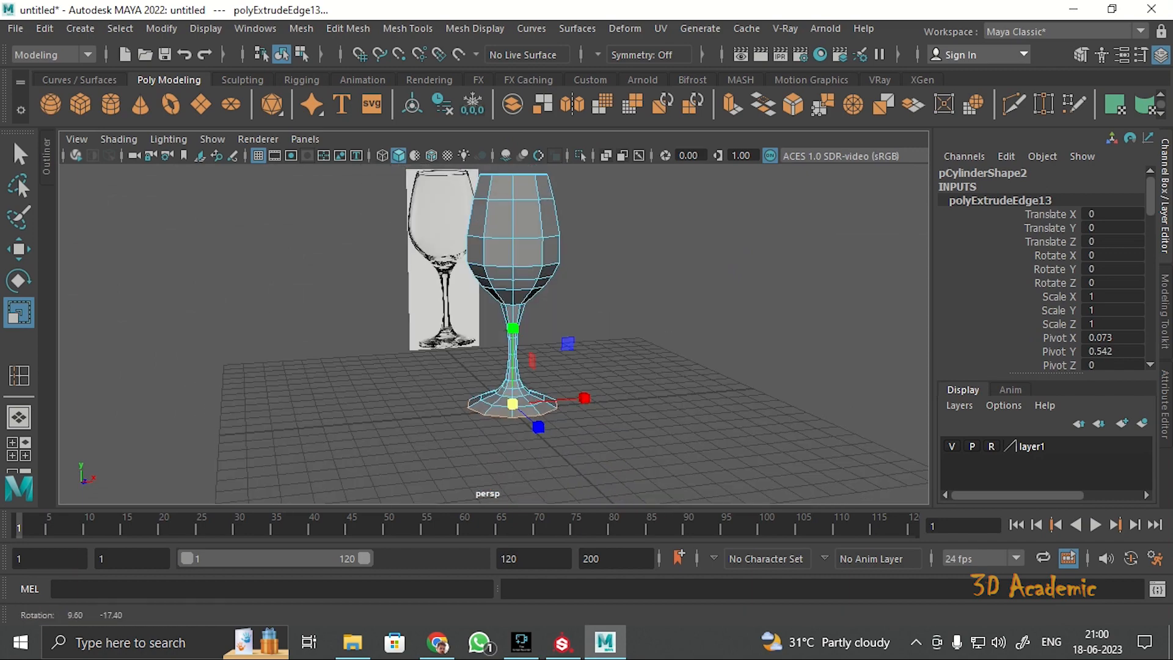
scroll(494, 333, up, 3)
alt+drag(494, 333, 493, 281)
key(w)
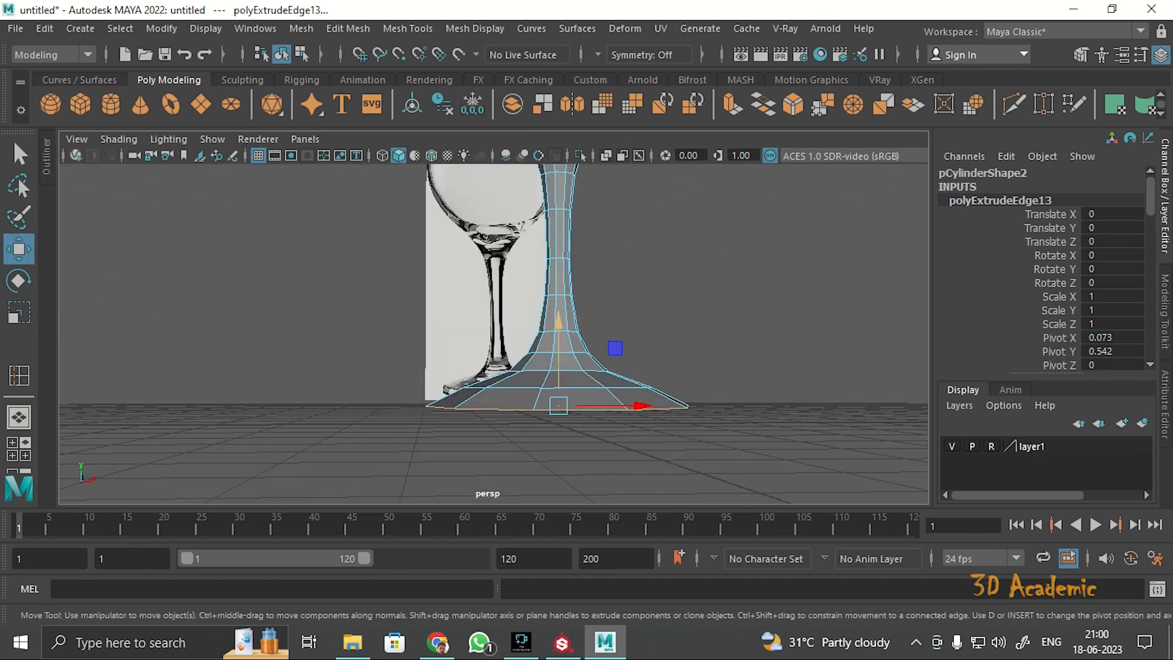
shift+drag(558, 321, 558, 339)
click(684, 330)
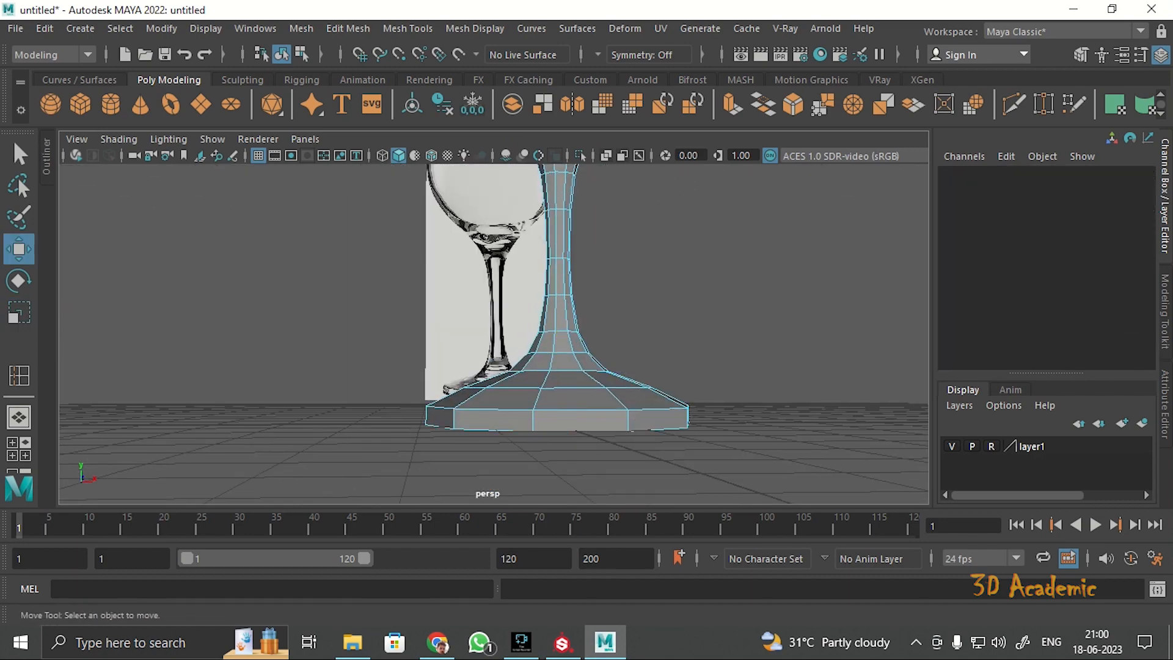
Select the open border edges on the underside of the foot and fill the hole.
alt+drag(684, 293, 800, 361)
scroll(526, 366, down, 5)
alt+drag(550, 367, 543, 263)
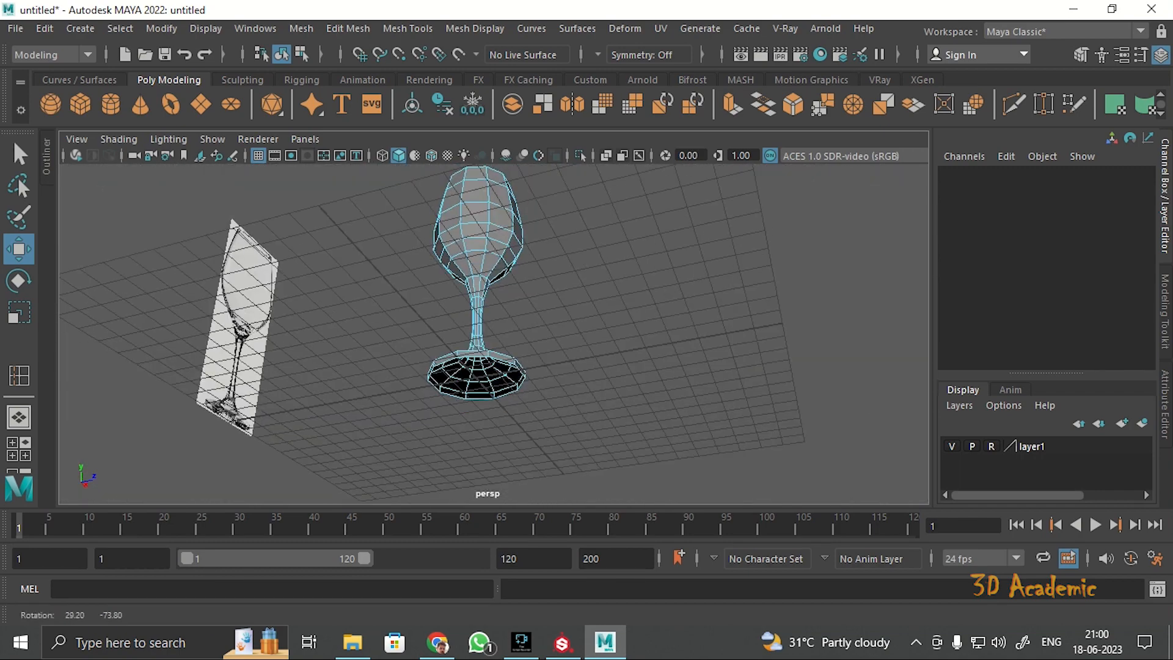
scroll(519, 391, up, 6)
double_click(519, 413)
alt+drag(519, 414, 562, 330)
click(763, 104)
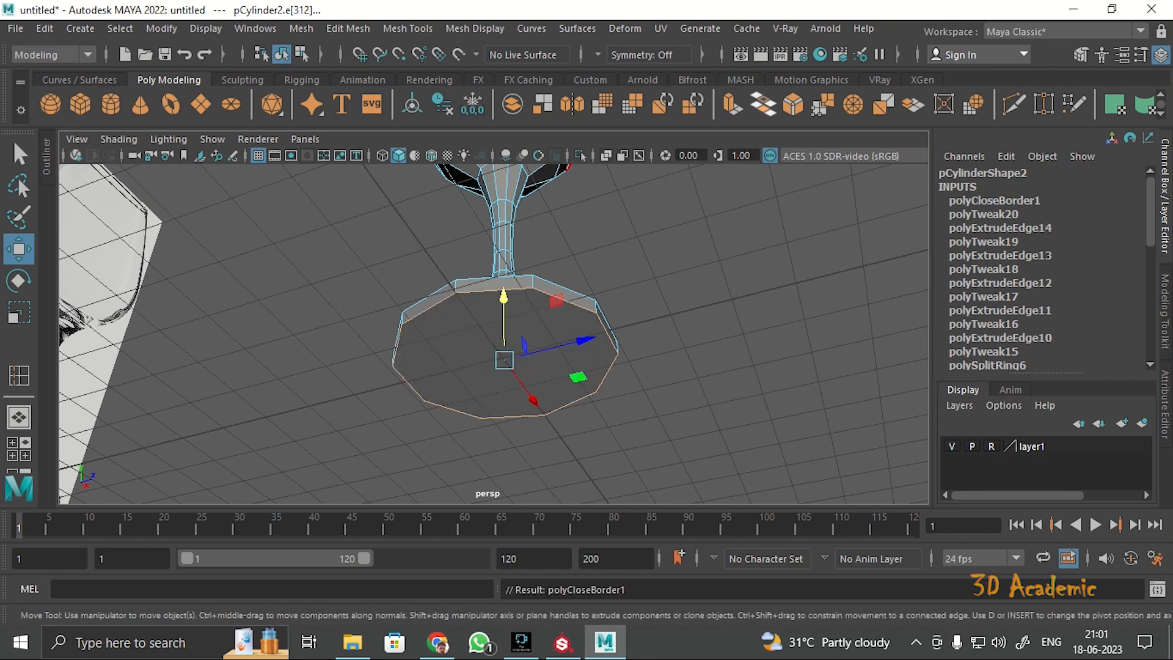
click(709, 330)
Extrude the foot's underside face and scale it slightly inward to create a narrow border ring.
alt+drag(708, 342, 678, 287)
right_drag(541, 183, 544, 217)
click(538, 287)
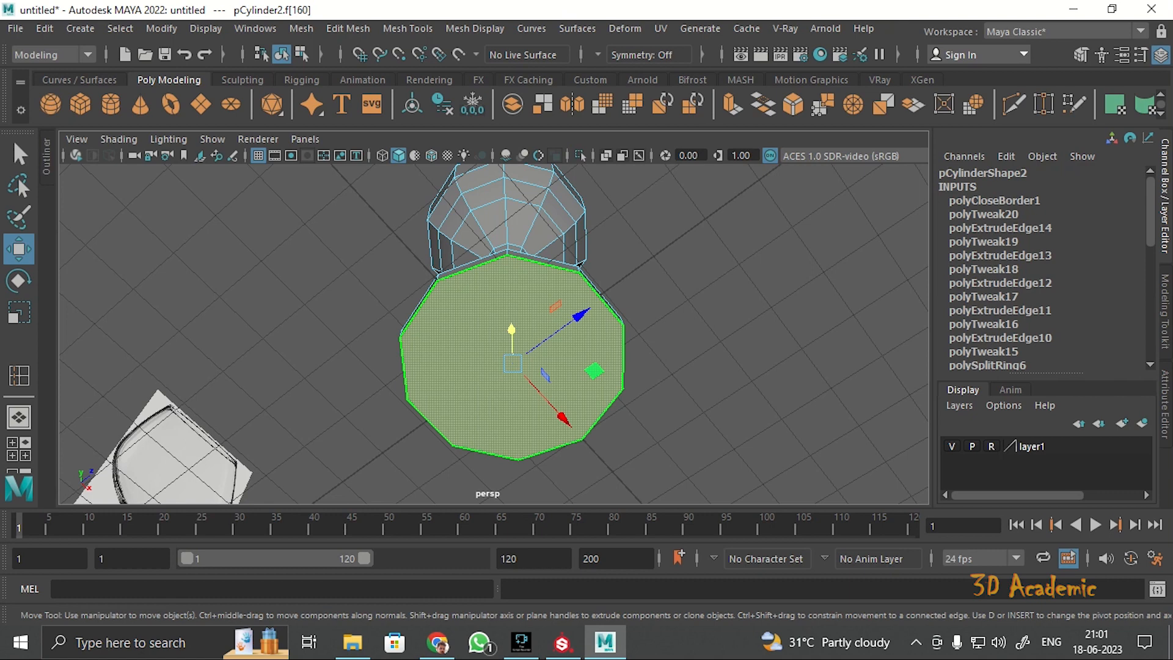
key(ctrl+e)
key(r)
drag(513, 364, 491, 366)
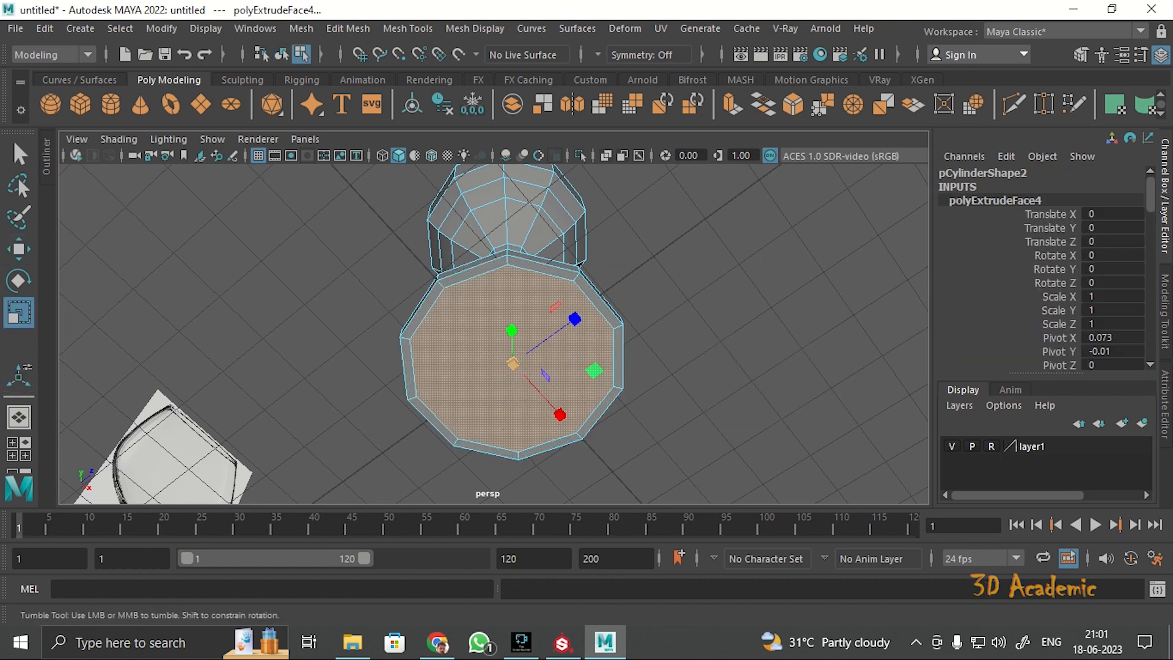
scroll(537, 342, up, 5)
scroll(525, 342, down, 3)
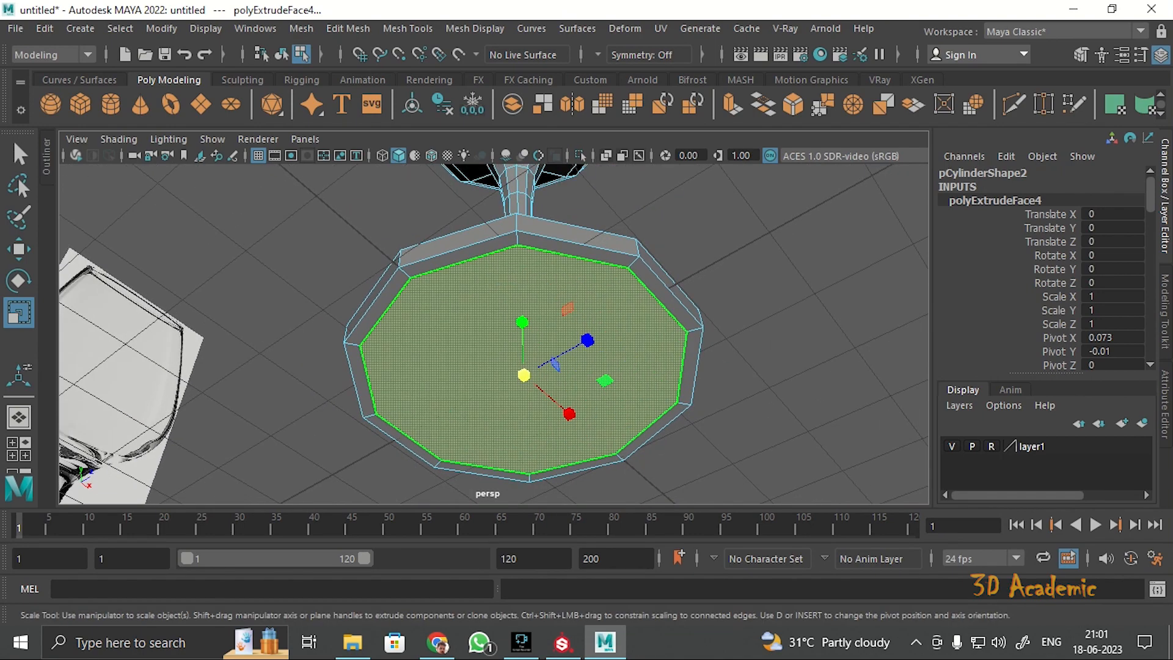
Poke the inset face on the foot's underside to split it into triangles meeting at its centre.
click(579, 327)
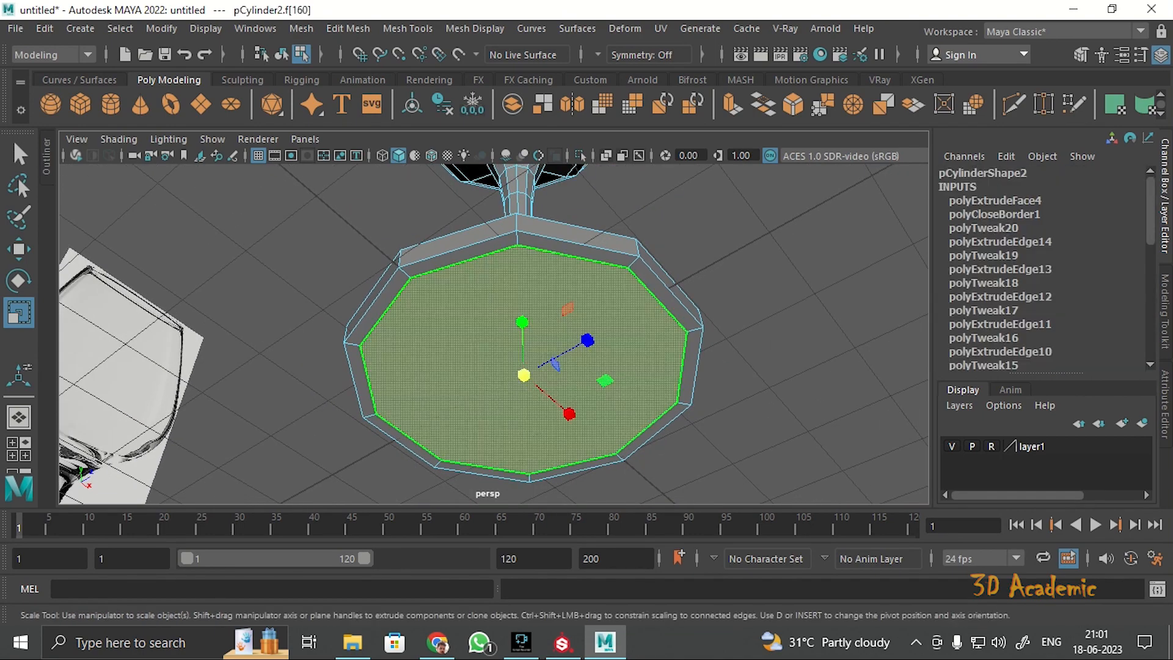
shift+right_drag(565, 237, 642, 212)
click(745, 244)
scroll(733, 256, down, 3)
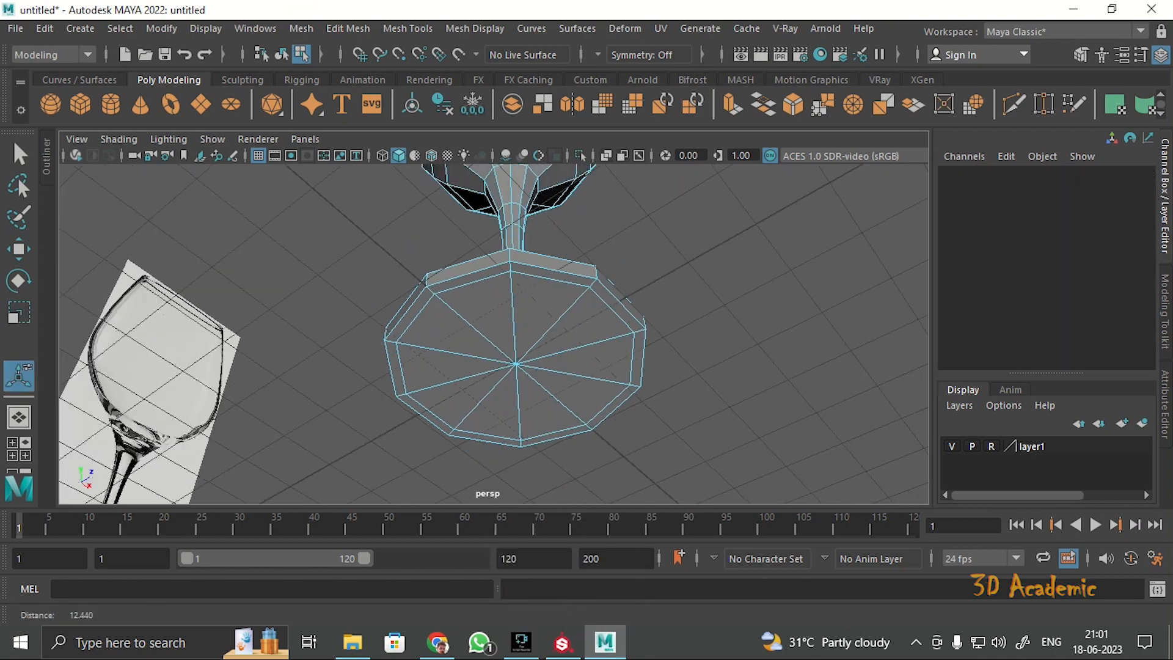
Select the bowl's open rim edge loop, extrude it and scale it slightly inward to give the rim thickness.
alt+drag(721, 256, 800, 452)
scroll(733, 366, up, 4)
alt+drag(720, 342, 739, 366)
scroll(721, 342, down, 5)
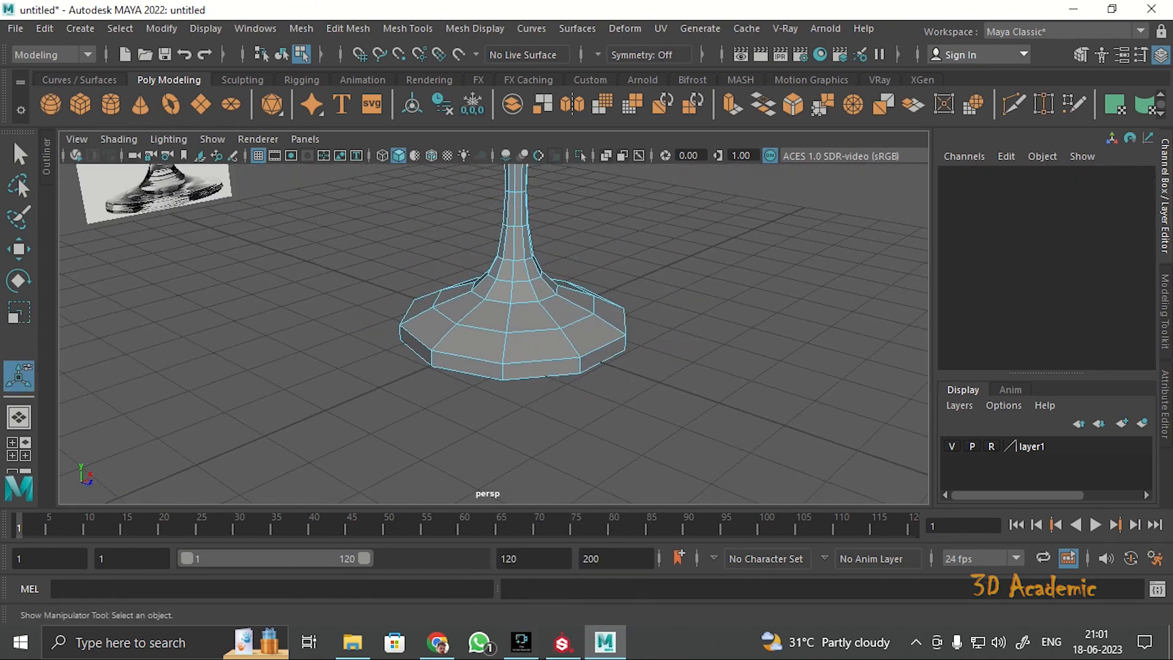
alt+middle_drag(672, 238, 669, 467)
scroll(669, 342, down, 3)
alt+drag(669, 305, 708, 373)
scroll(642, 275, up, 3)
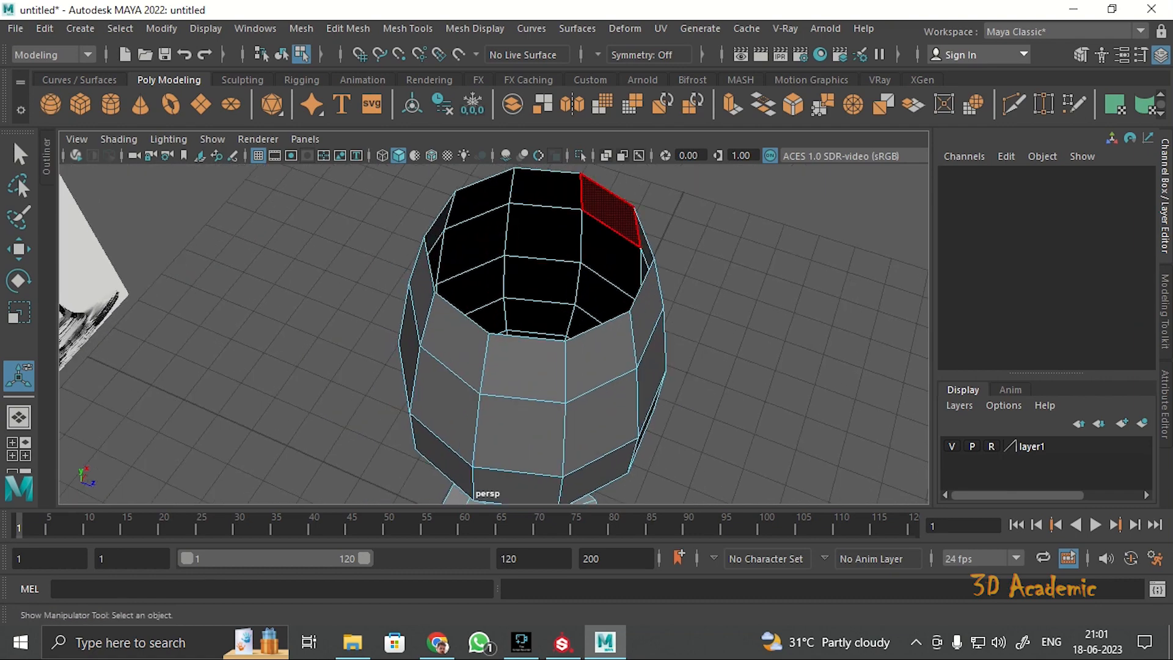
right_drag(587, 169, 586, 216)
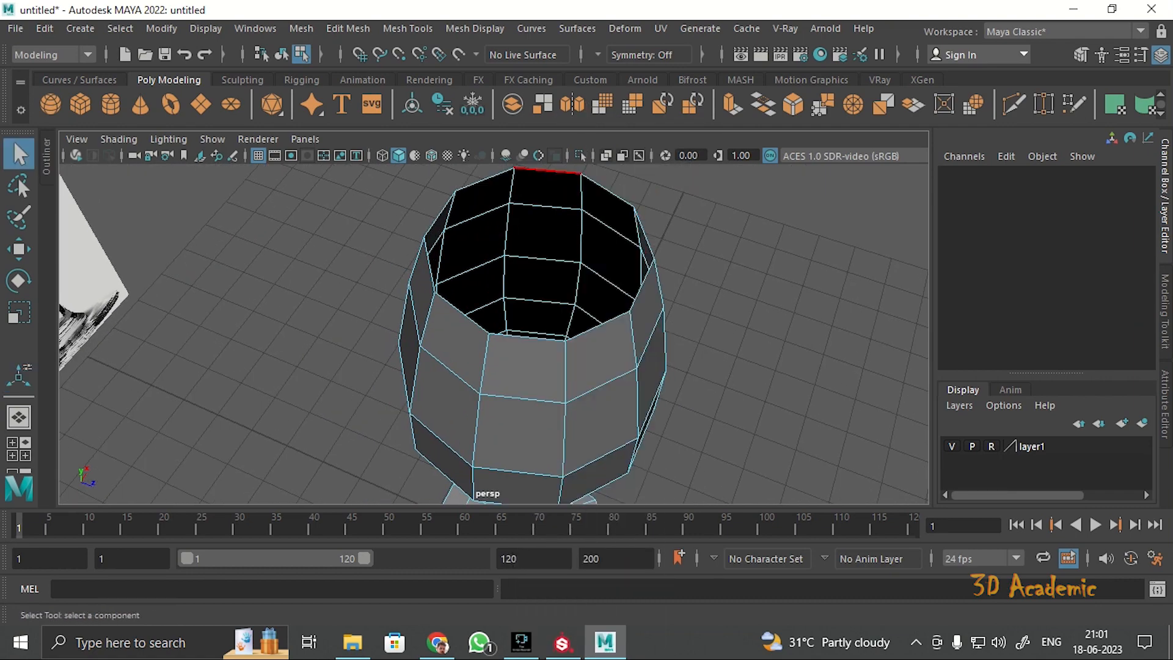
double_click(549, 171)
scroll(552, 235, down, 3)
alt+drag(553, 235, 565, 253)
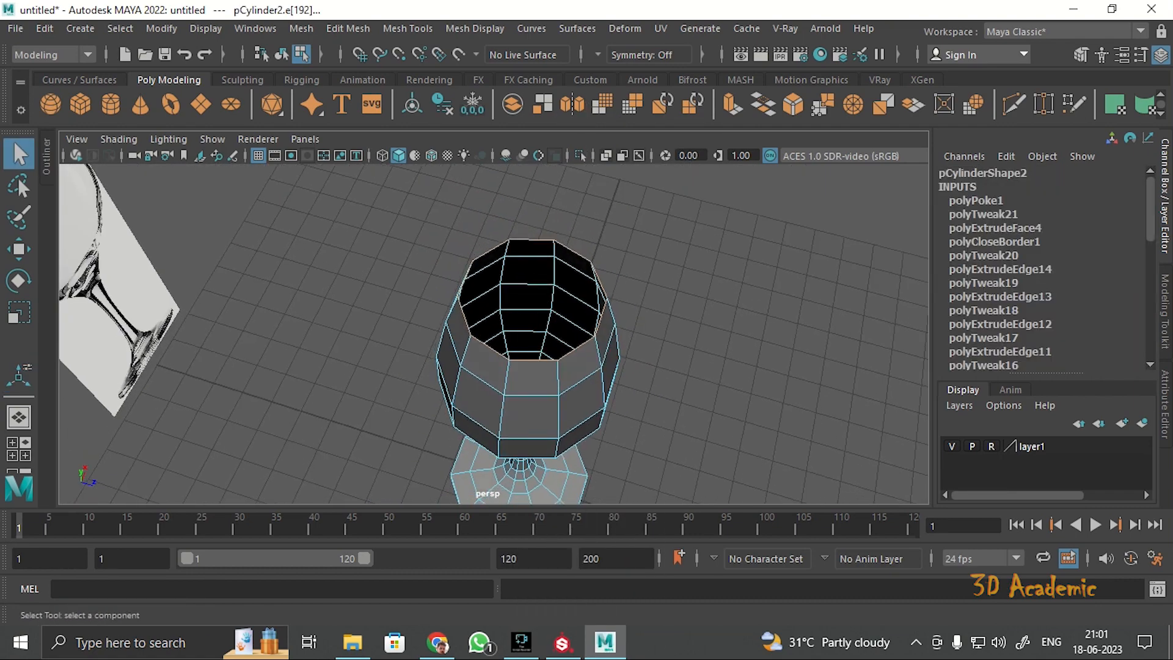
key(ctrl+e)
key(r)
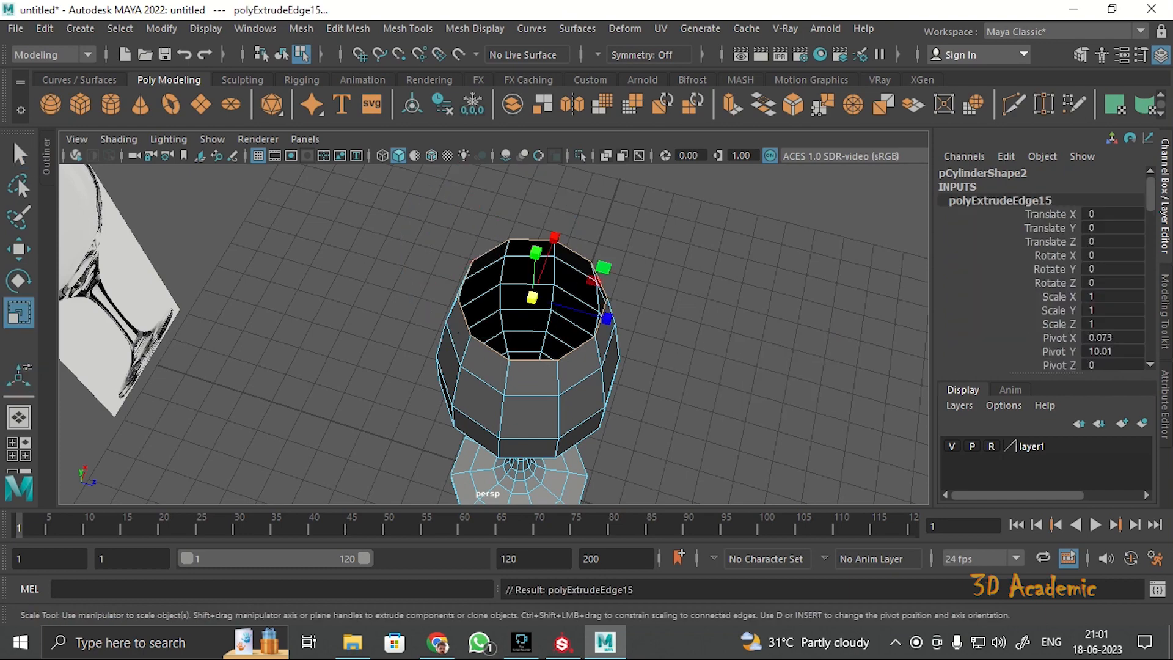
alt+drag(489, 367, 494, 275)
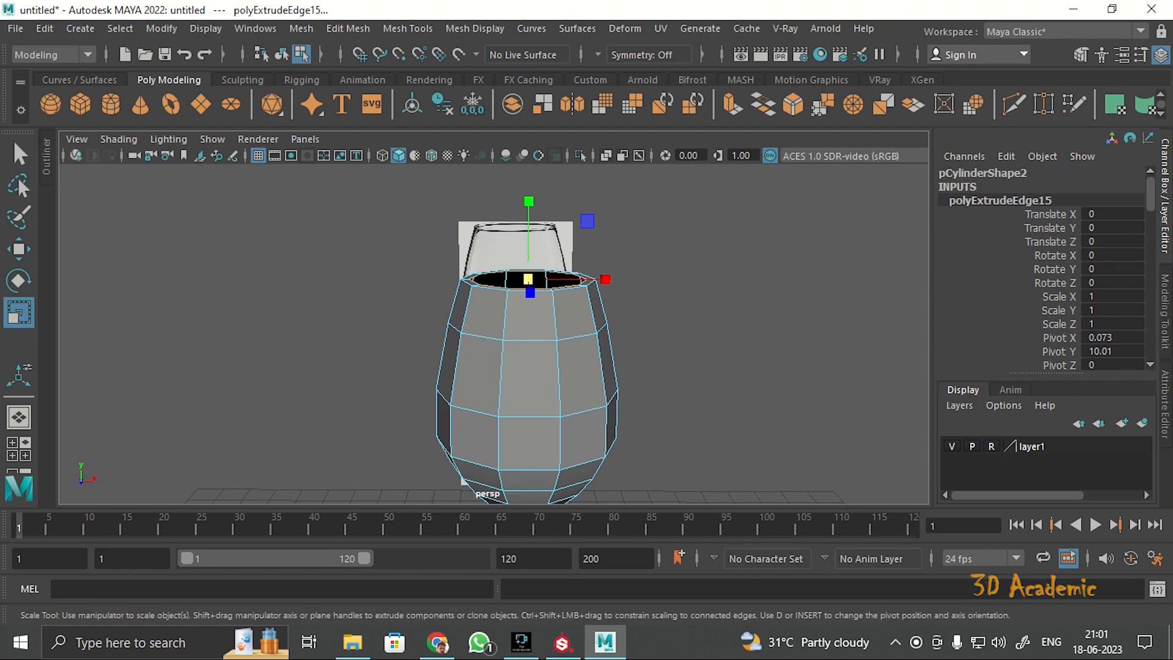
Display the glass in wireframe in the side view and frame the bowl.
key(space)
key(space)
scroll(493, 333, up, 3)
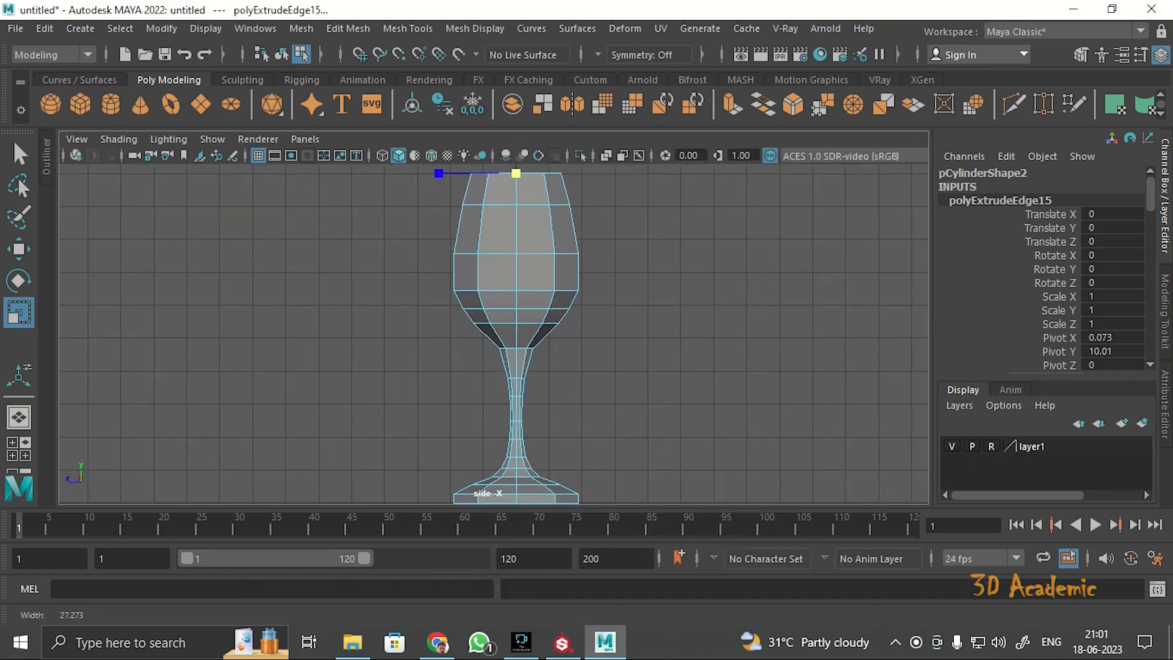
alt+middle_drag(494, 281, 496, 378)
scroll(494, 333, down, 1)
mouse_move(516, 333)
alt+middle_down()
mouse_move(537, 274)
mouse_move(553, 354)
alt+middle_up()
key(4)
scroll(553, 354, up, 3)
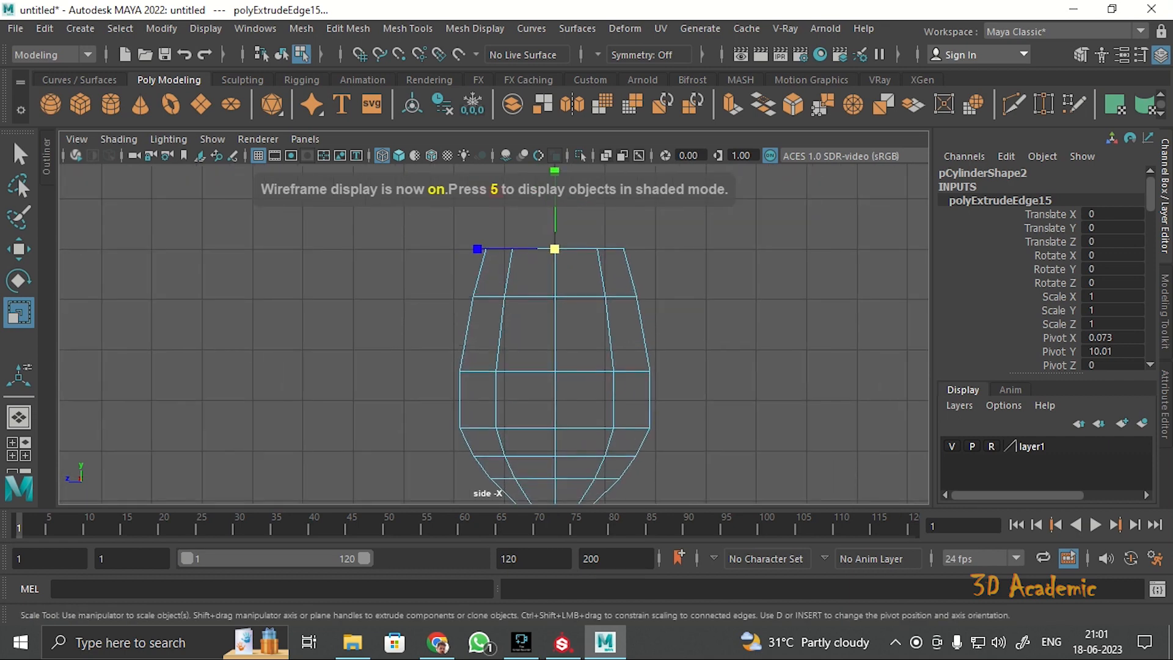
Extrude the inner rim loop down to the level of the first outer loop and widen it parallel to the outer wall.
key(w)
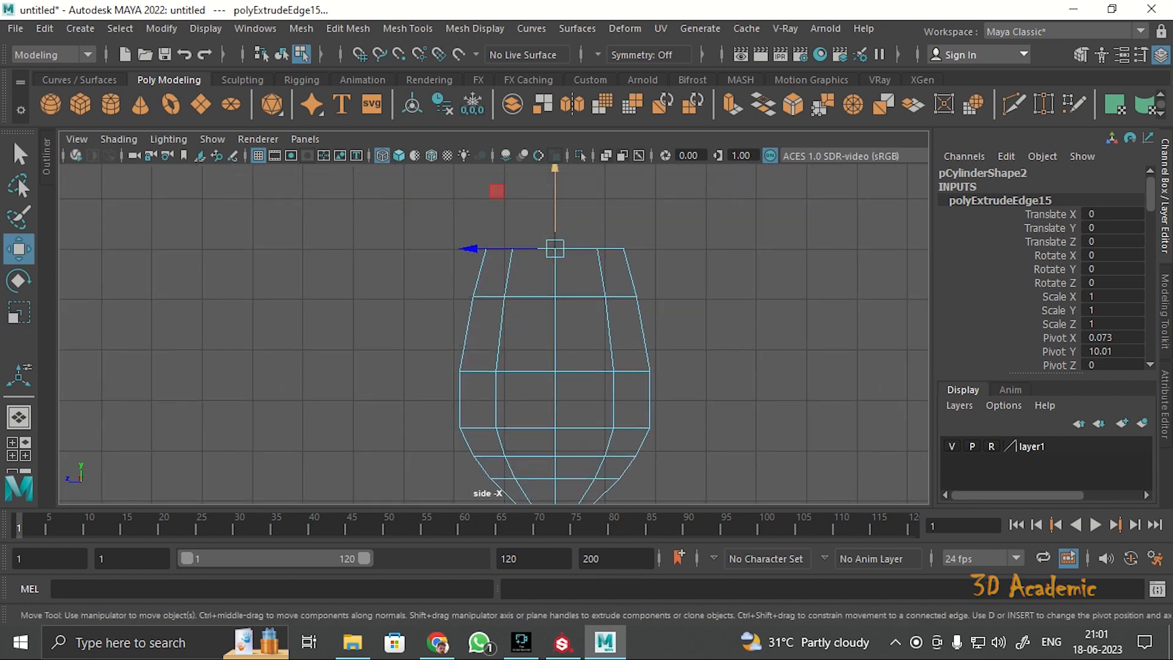
mouse_move(554, 207)
shift+mouse_down()
mouse_move(555, 246)
mouse_move(555, 209)
shift+mouse_up()
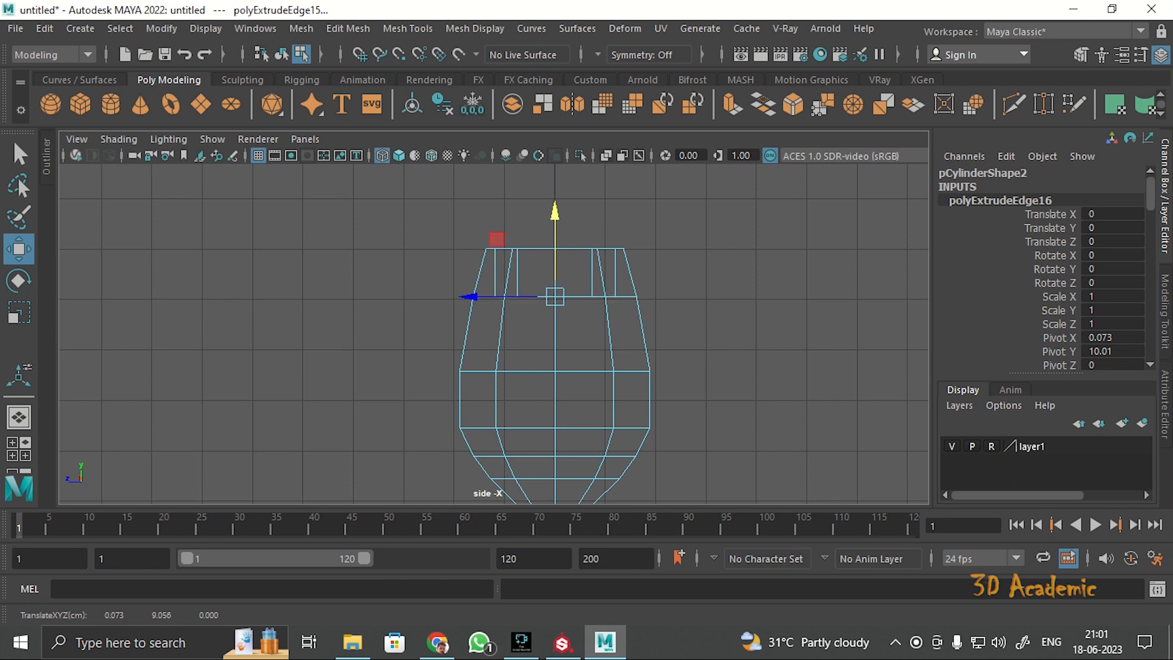
key(r)
drag(477, 297, 465, 297)
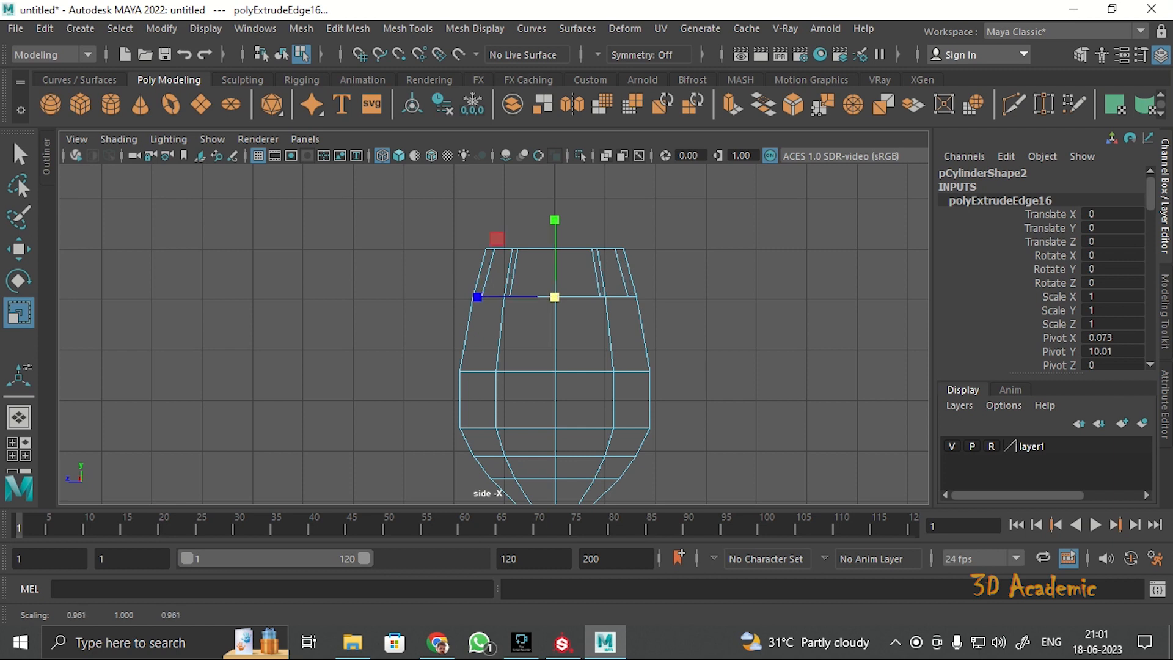
Extrude the inner wall loop down to the level of the second outer loop and widen it parallel to the outer wall.
key(w)
shift+drag(554, 244, 555, 314)
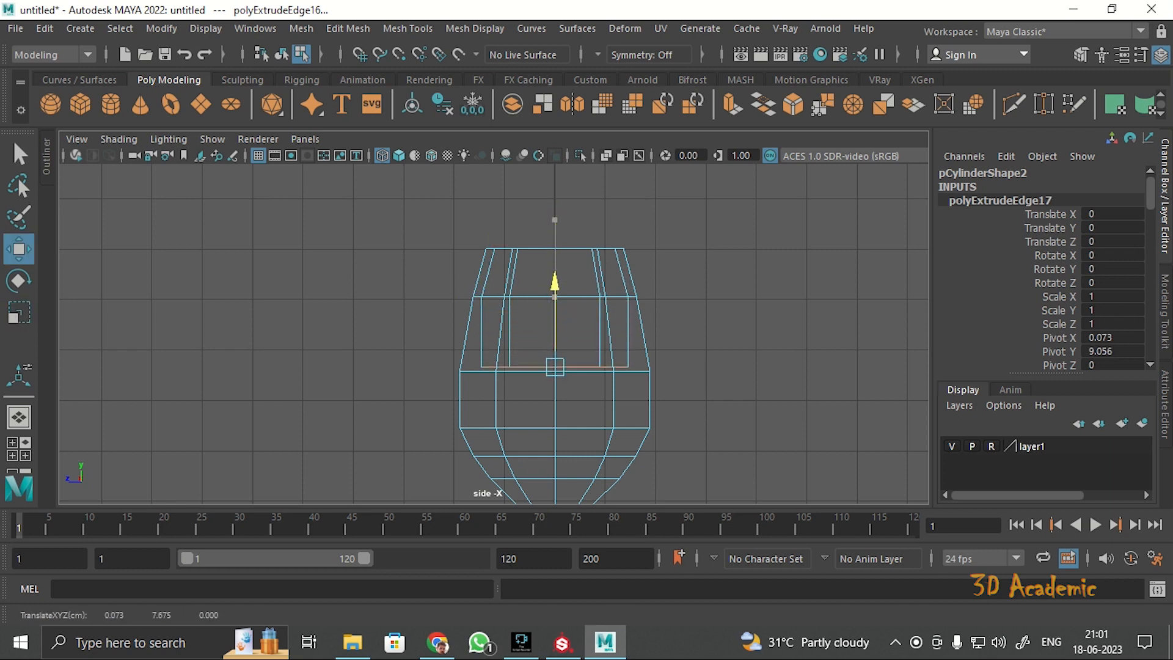
key(r)
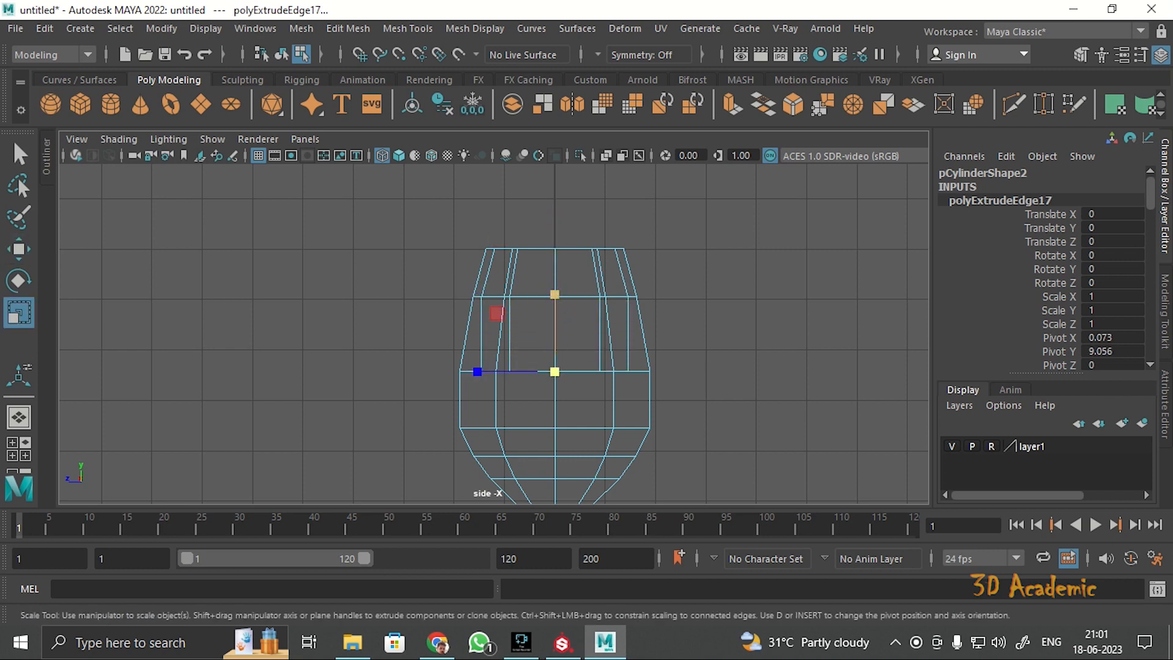
drag(554, 372, 567, 371)
Extrude the inner wall loop further down through the widest part of the bowl, following the outer wall.
alt+right_drag(566, 371, 526, 372)
alt+middle_drag(525, 371, 542, 288)
alt+right_drag(542, 288, 568, 288)
key(w)
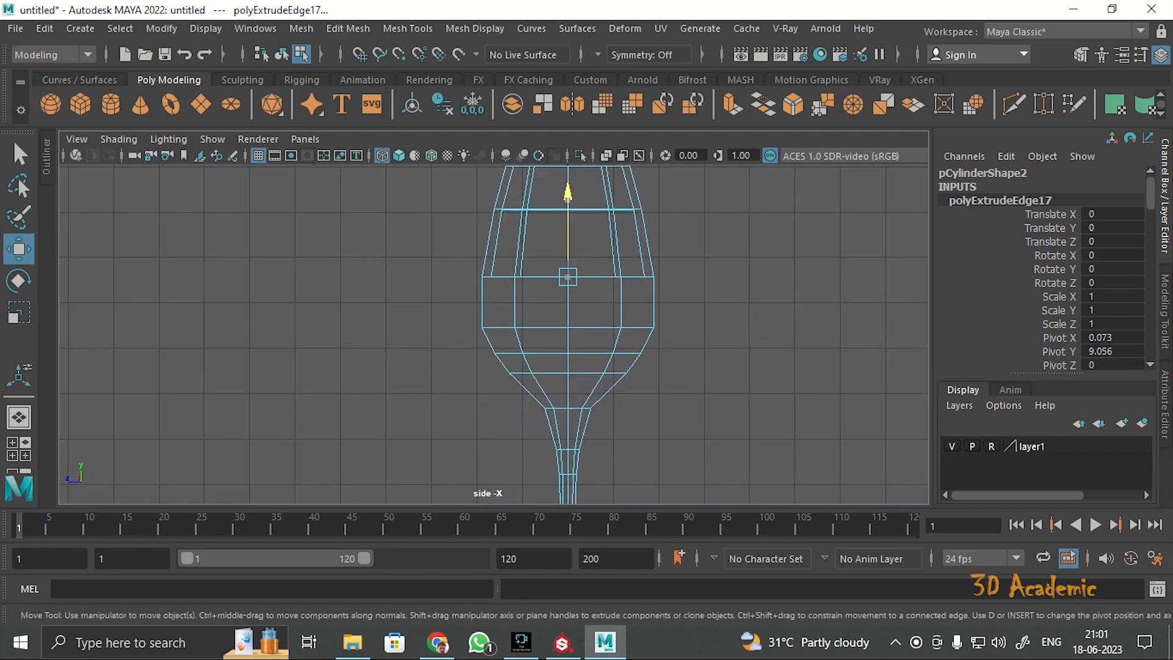
shift+drag(568, 193, 598, 286)
scroll(568, 269, up, 2)
key(r)
Continue extruding the inner loop towards the base of the bowl, scaling it inward to follow the outer wall.
alt+middle_drag(650, 412, 633, 331)
scroll(633, 330, up, 2)
key(w)
shift+drag(592, 187, 544, 280)
key(r)
key(w)
key(r)
ctrl+drag(564, 356, 610, 499)
Close the open hole at the bottom of the inner wall with a face in the perspective view.
key(space)
key(space)
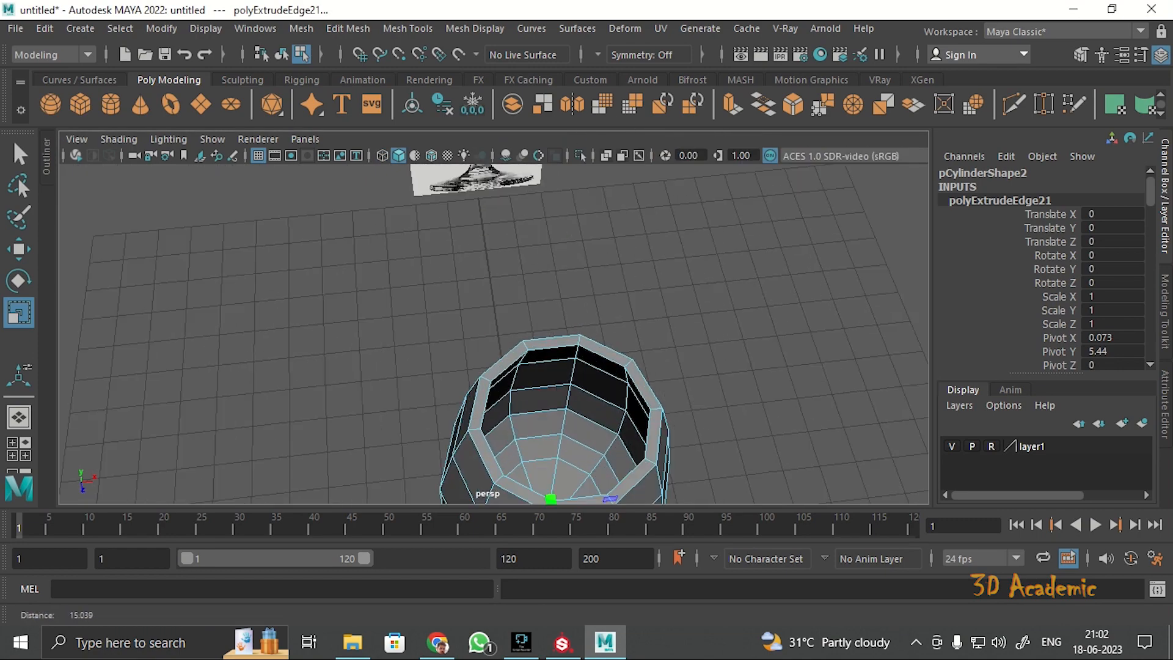
scroll(617, 427, up, 2)
alt+middle_drag(616, 428, 578, 247)
alt+drag(577, 248, 580, 315)
scroll(580, 315, up, 5)
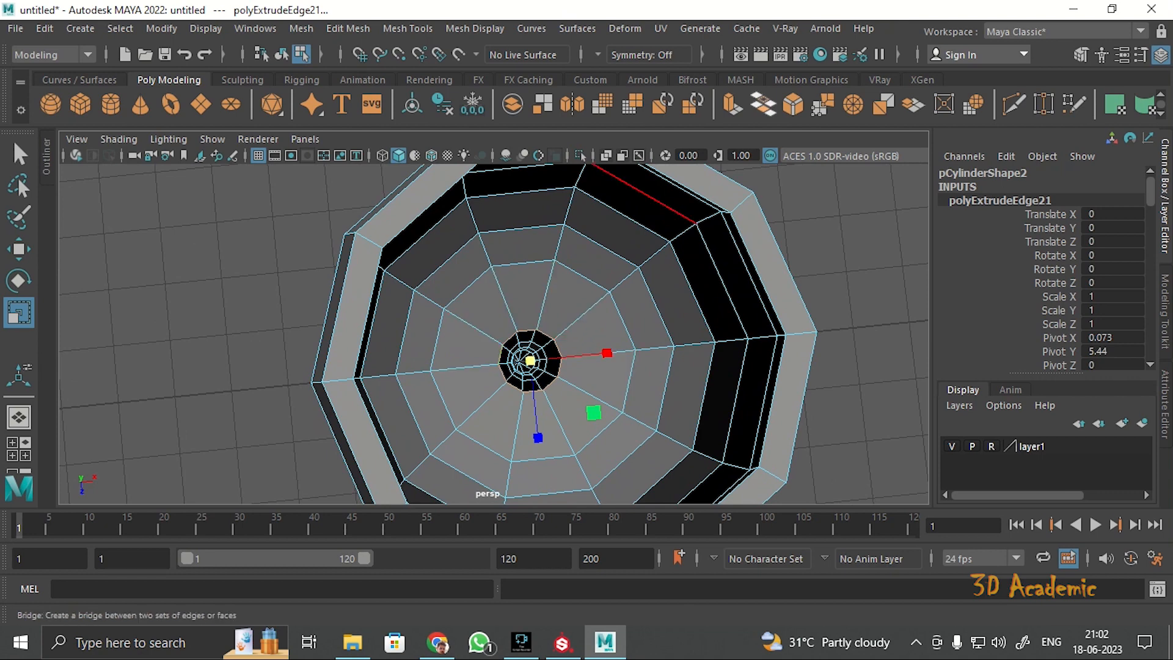
click(763, 104)
click(593, 321)
double_click(596, 353)
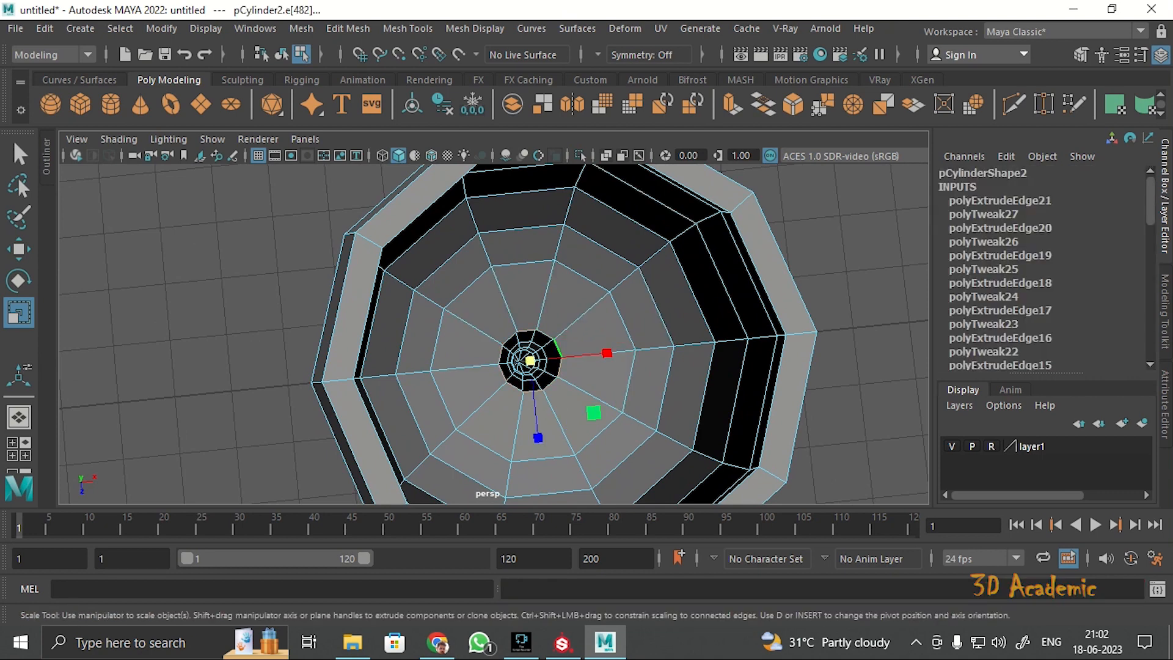
click(678, 301)
alt+drag(687, 299, 654, 293)
Poke the face at the bottom of the bowl's interior to split it into triangles meeting at its centre.
scroll(611, 275, up, 4)
alt+middle_drag(568, 232, 526, 171)
right_click(524, 168)
click(523, 217)
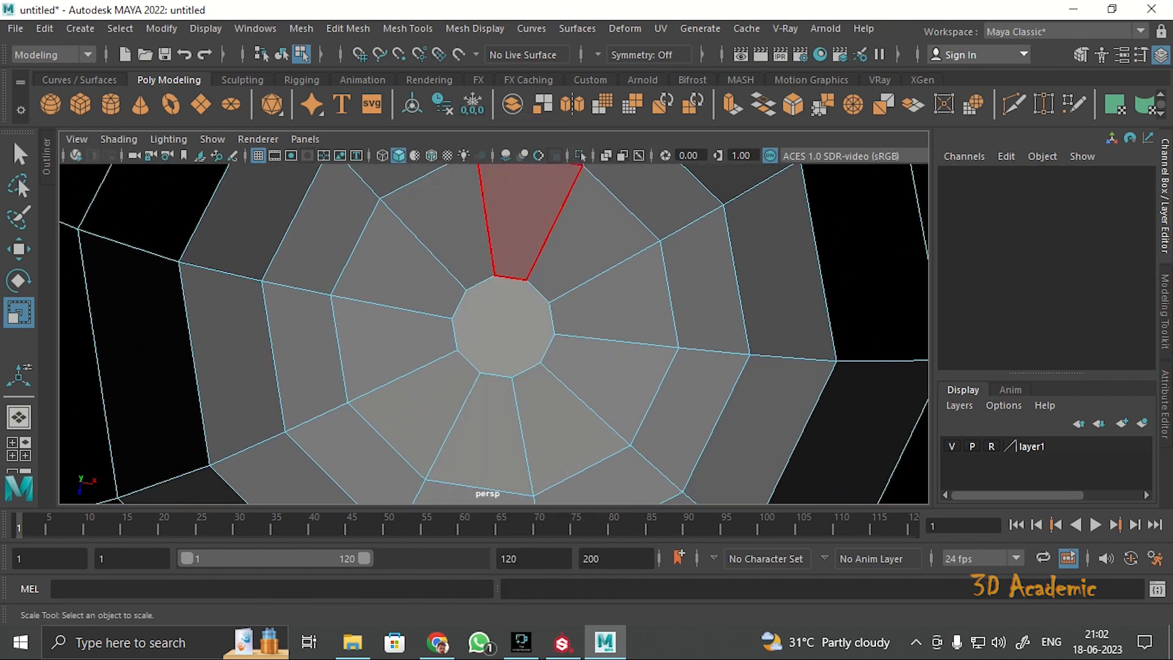
click(502, 324)
shift+right_drag(508, 237, 562, 191)
Preview the glass smoothed and examine the bowl's interior, the stem and the foot beside the reference image.
key(3)
scroll(562, 244, down, 10)
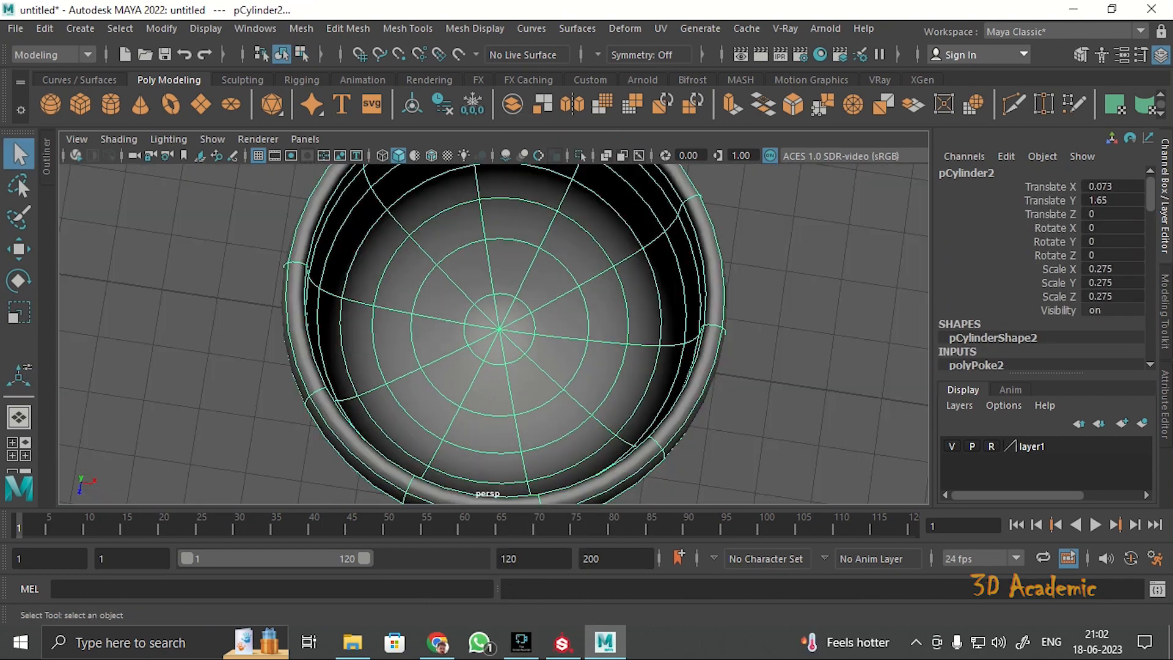
click(635, 244)
alt+drag(635, 244, 672, 189)
scroll(464, 342, down, 5)
alt+drag(440, 342, 684, 244)
alt+middle_drag(526, 391, 555, 251)
alt+drag(556, 251, 495, 336)
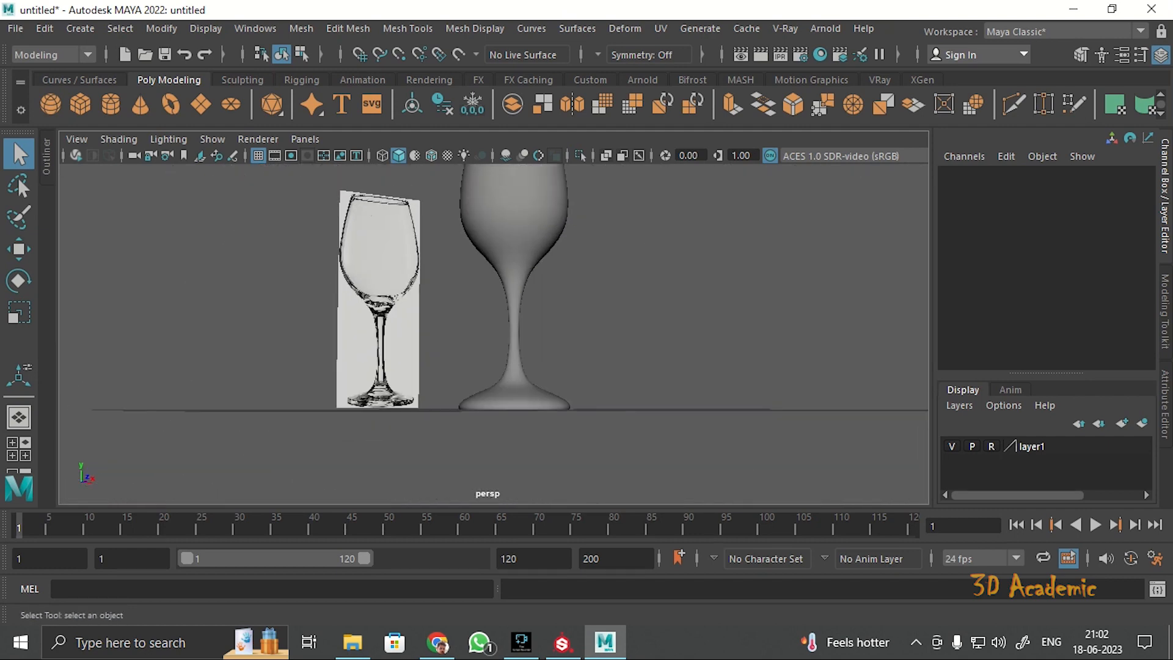
scroll(495, 336, up, 3)
alt+middle_drag(495, 336, 498, 269)
alt+drag(498, 293, 483, 342)
Return the glass to unsmoothed display and bevel the upper outer edge loop of the foot.
click(486, 360)
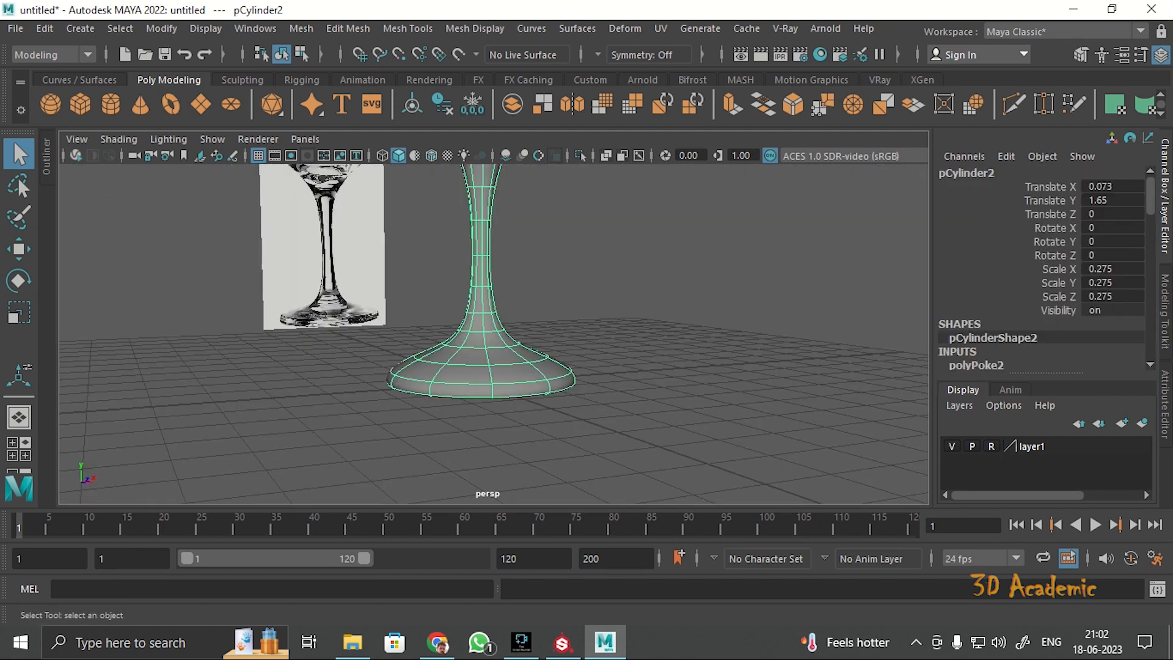
key(1)
scroll(485, 360, up, 4)
alt+middle_drag(486, 391, 486, 300)
alt+drag(485, 299, 486, 324)
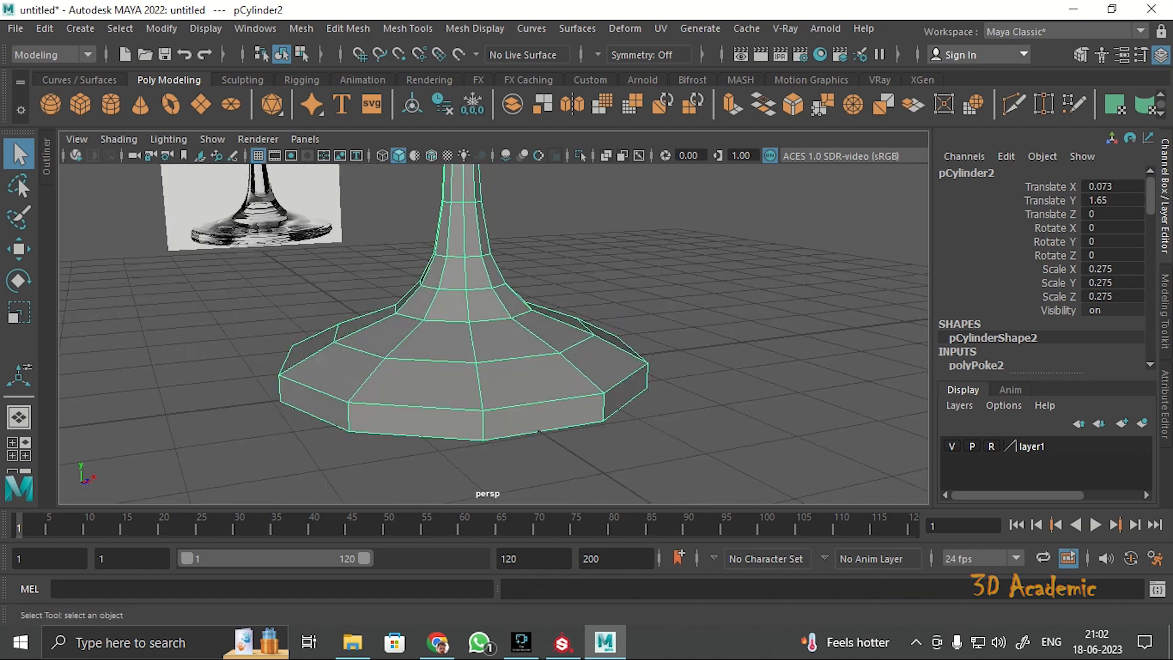
scroll(494, 333, up, 3)
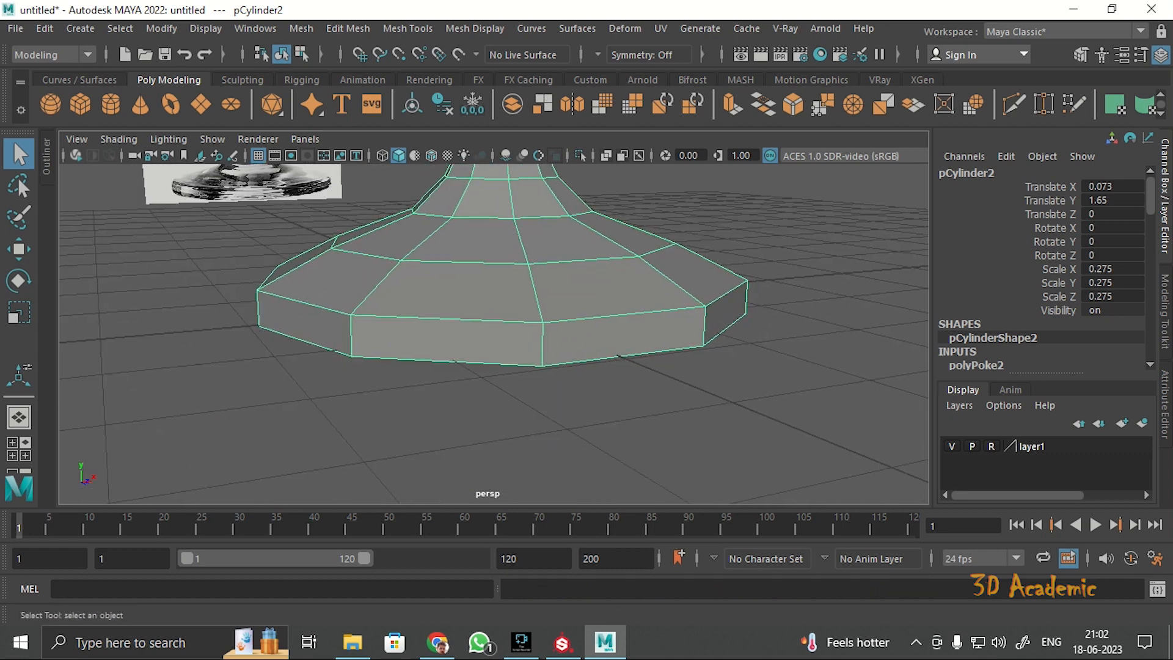
right_drag(528, 165, 528, 121)
double_click(446, 318)
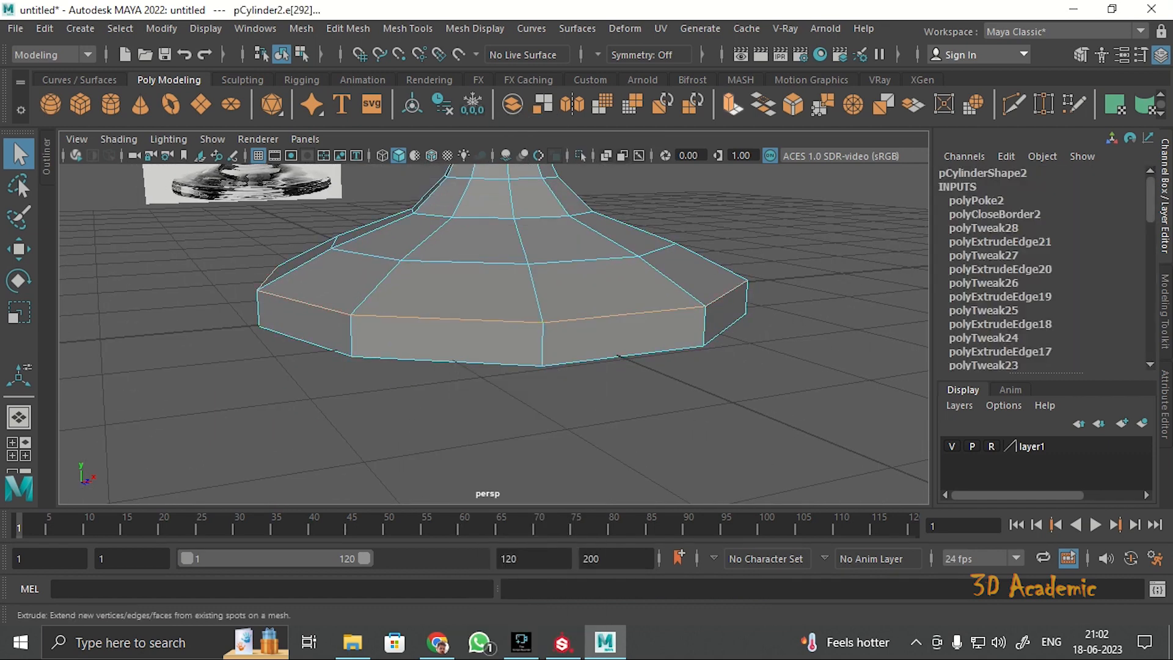
key(ctrl+b)
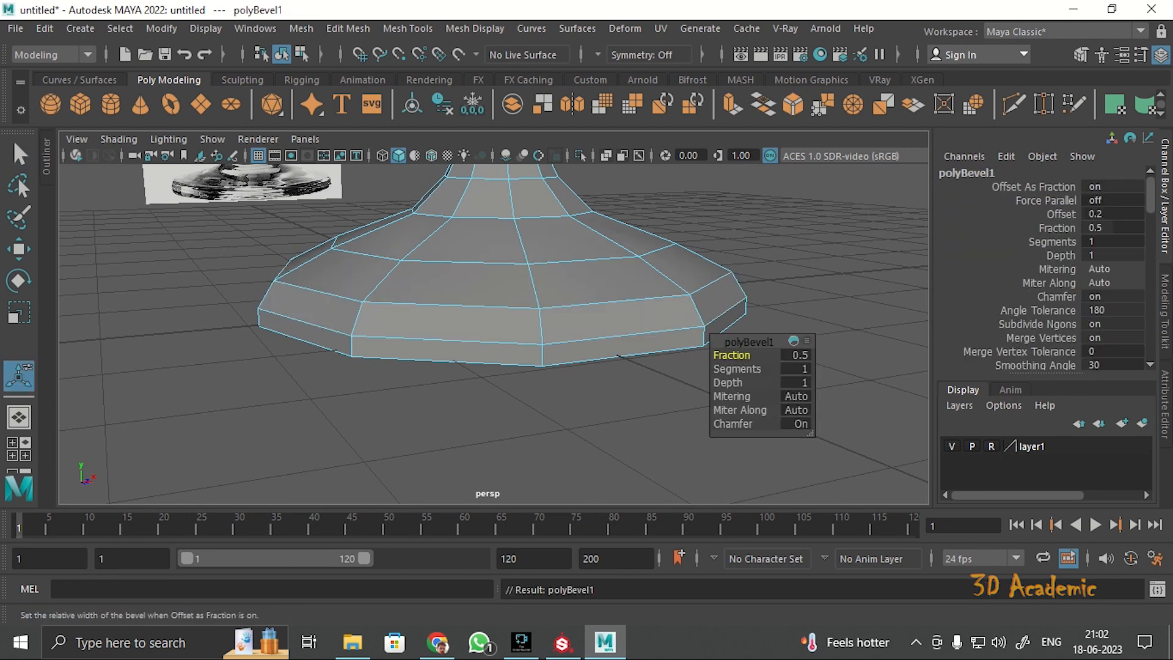
Set the foot bevel's fraction to 0.1 and its segments to 2.
drag(732, 356, 700, 355)
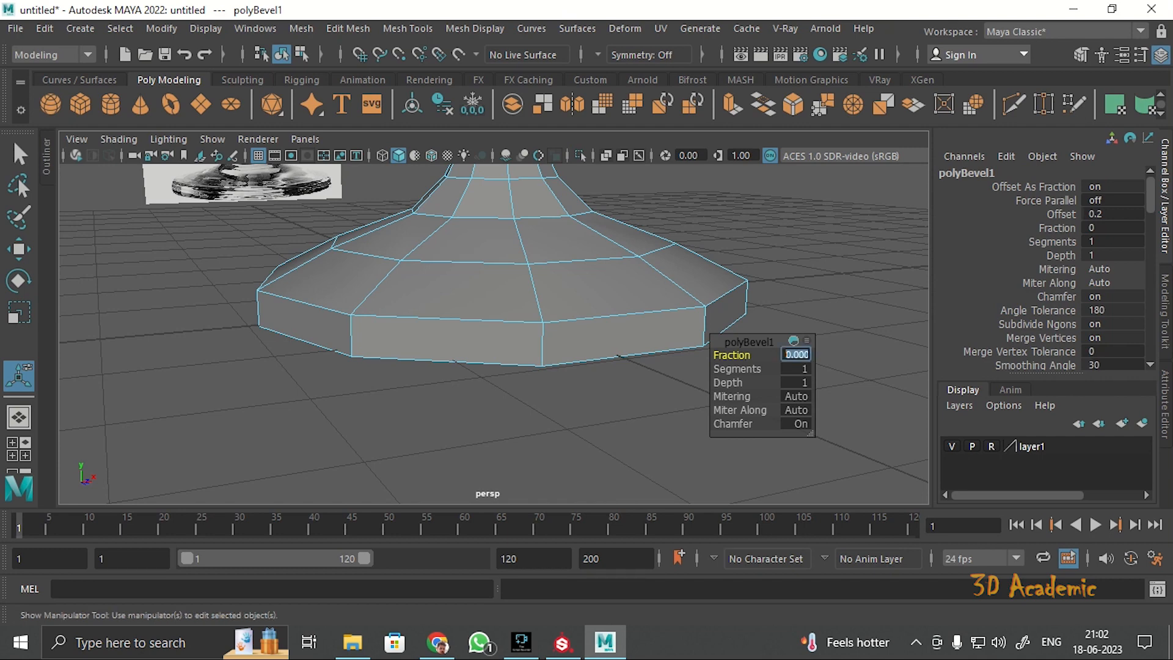
key(Return)
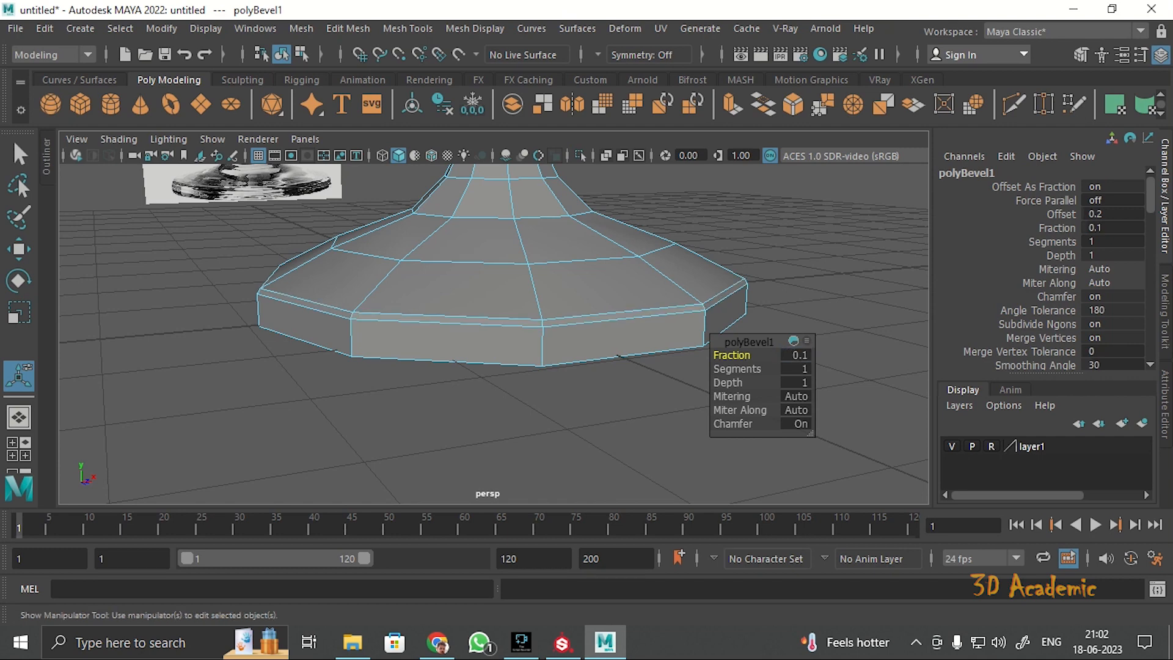
click(737, 369)
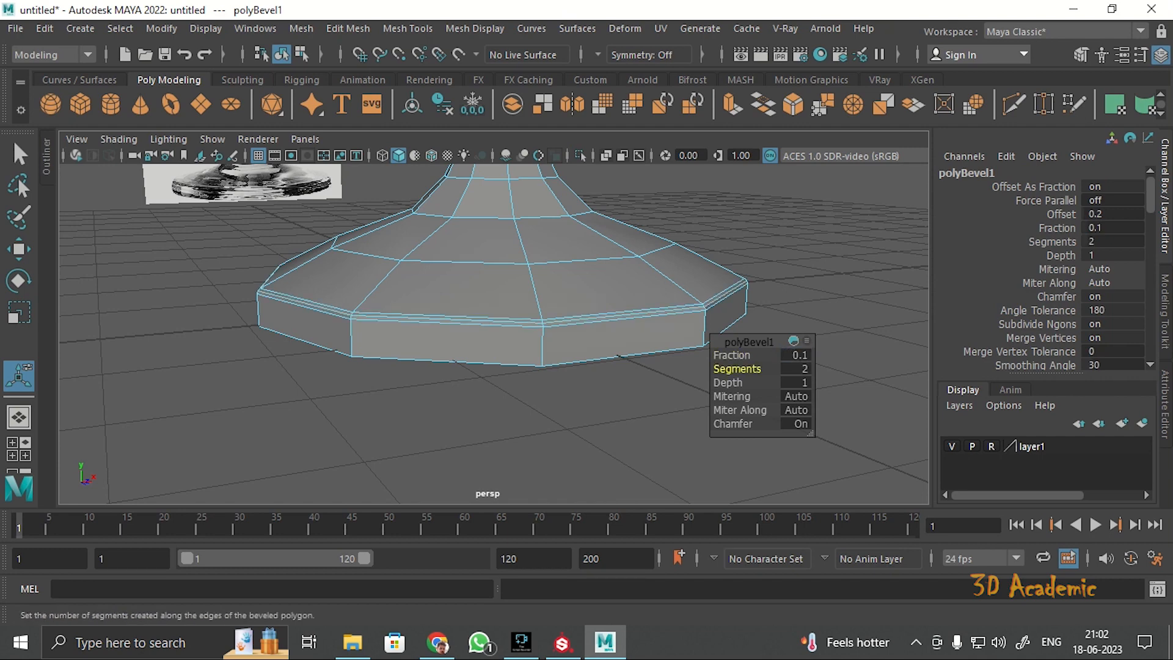
click(846, 317)
Insert an edge loop around the foot's vertical side, close to its lower edge.
alt+drag(709, 268, 693, 260)
right_click(571, 324)
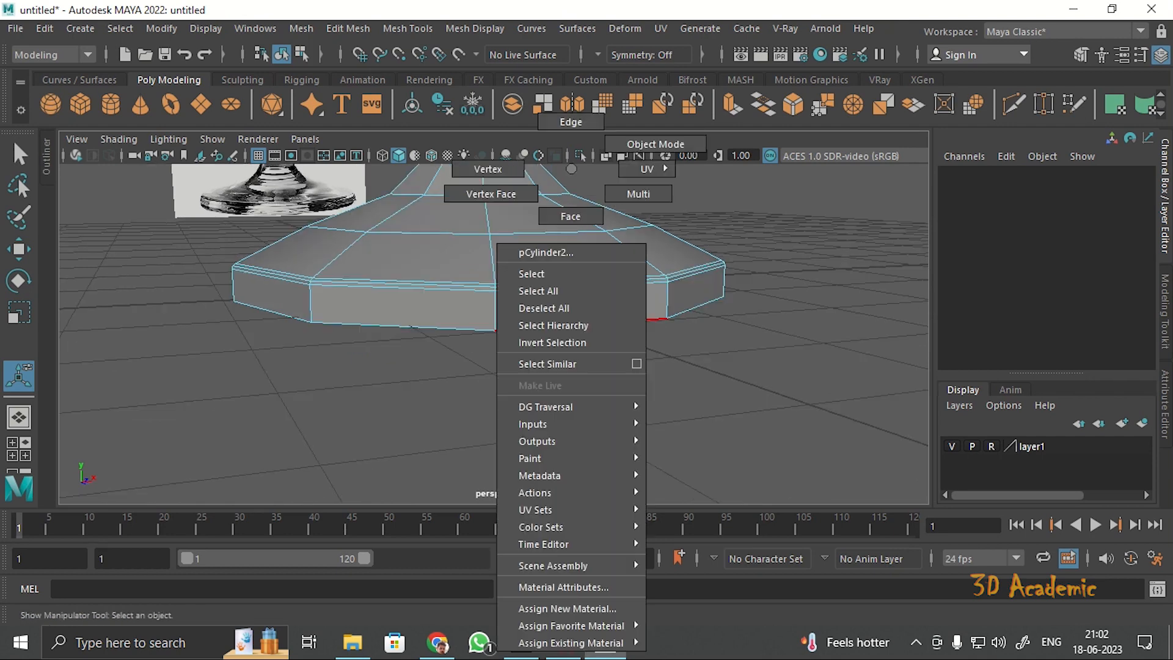
right_drag(571, 168, 460, 217)
drag(310, 300, 310, 312)
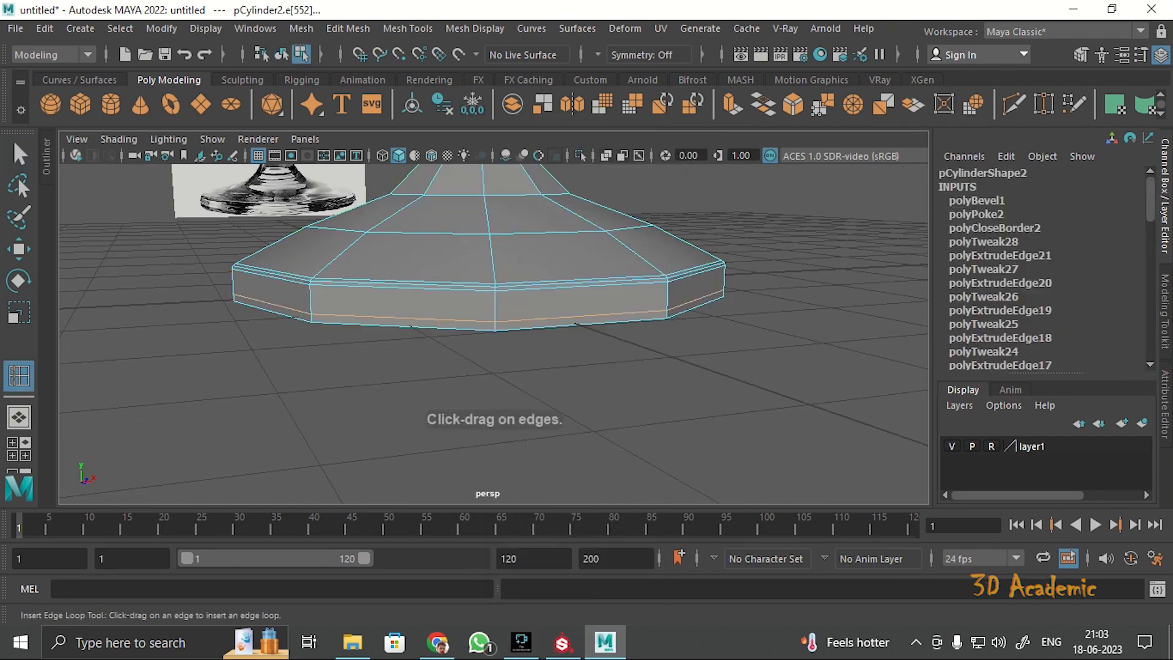
alt+drag(489, 342, 488, 293)
key(w)
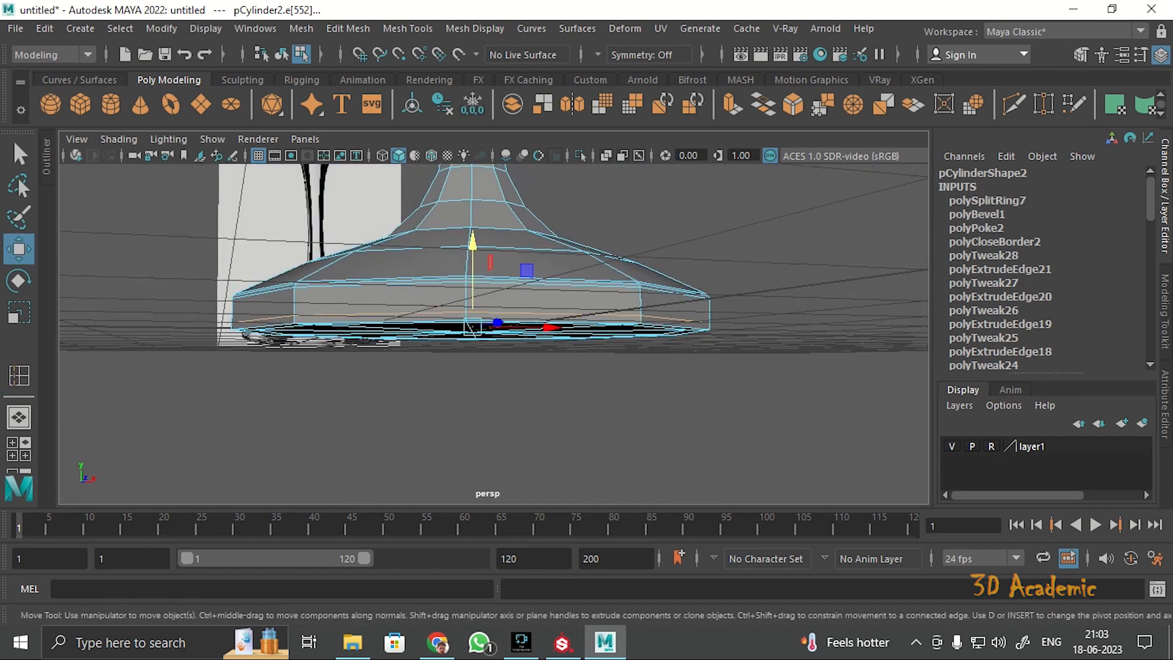
Preview the glass smoothed in object mode and hide the reference image's display layer, layer1.
key(3)
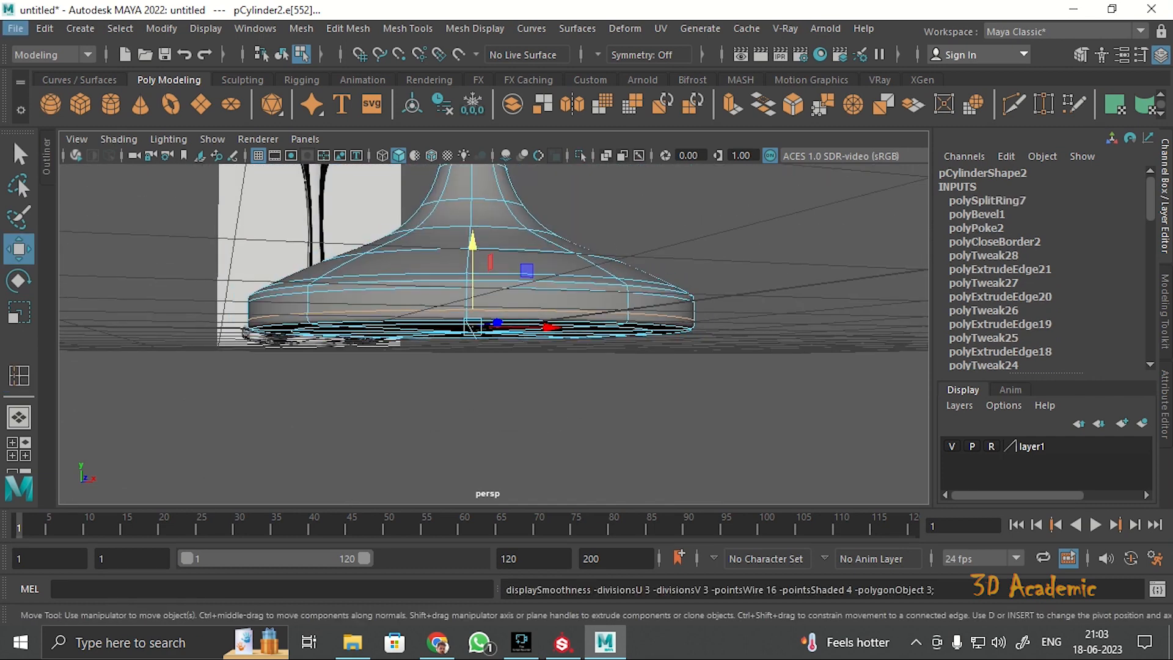
click(702, 390)
alt+drag(611, 317, 605, 372)
scroll(494, 333, down, 5)
right_drag(487, 169, 547, 150)
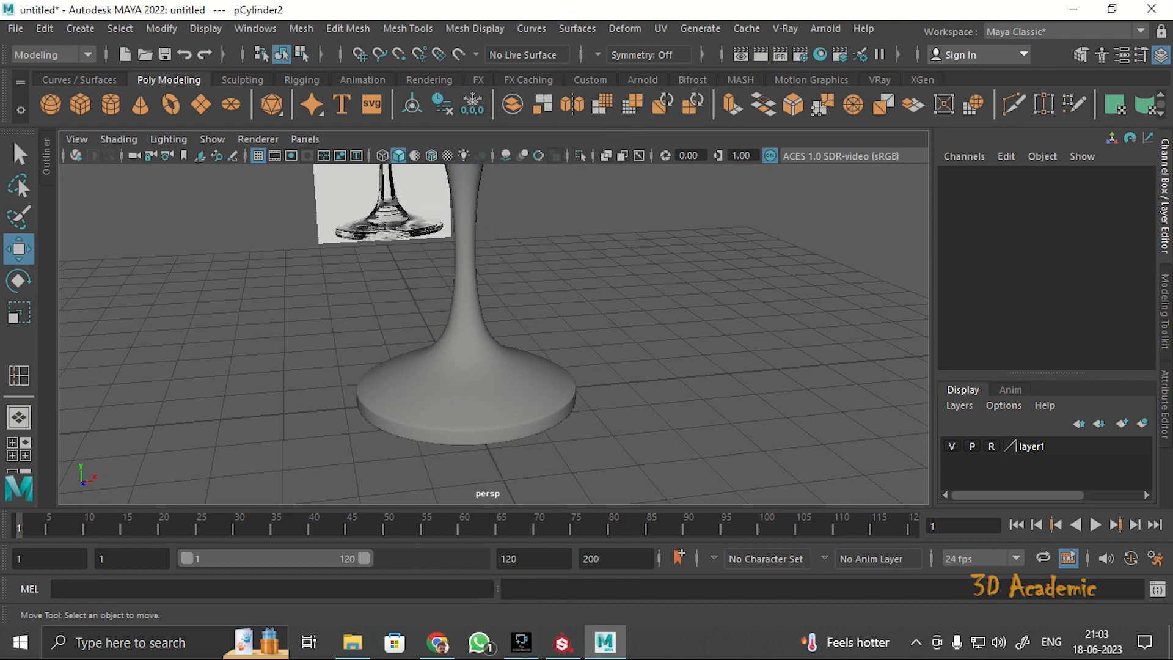
scroll(493, 333, down, 5)
mouse_move(488, 342)
alt+mouse_down()
mouse_move(483, 275)
mouse_move(488, 367)
mouse_move(488, 293)
mouse_move(489, 342)
alt+mouse_up()
scroll(494, 333, down, 2)
click(951, 446)
Return the glass to unsmoothed display and insert an edge loop on the inner wall just below the rim.
scroll(489, 333, up, 5)
scroll(488, 333, up, 3)
click(477, 436)
scroll(489, 333, down, 2)
scroll(488, 333, up, 6)
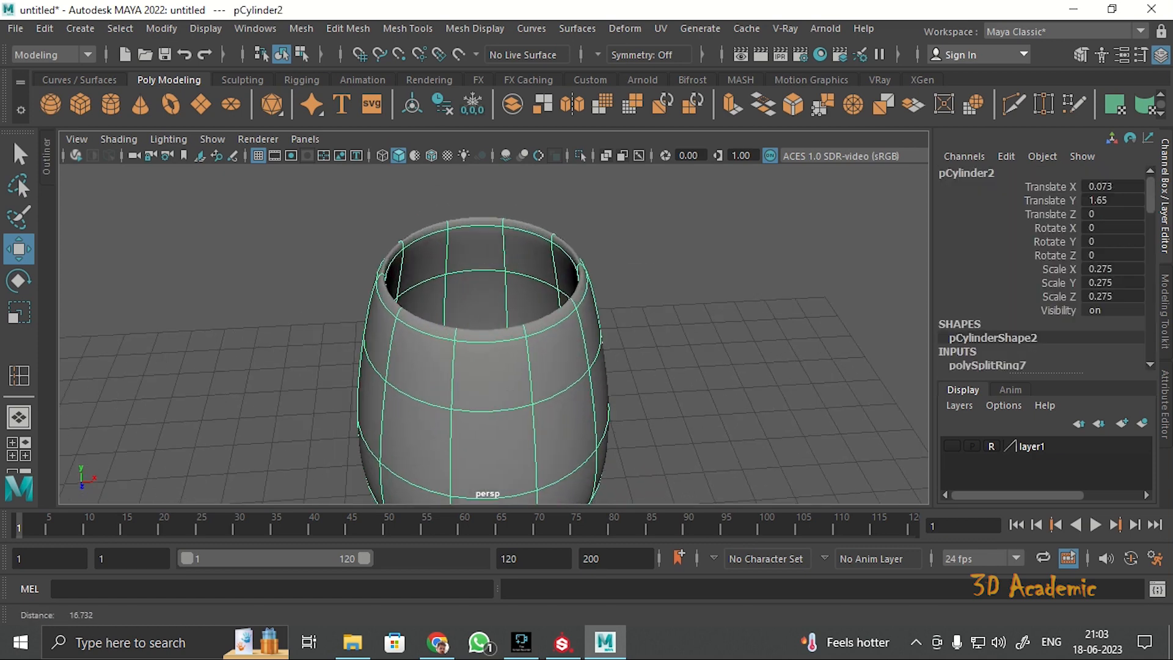
key(1)
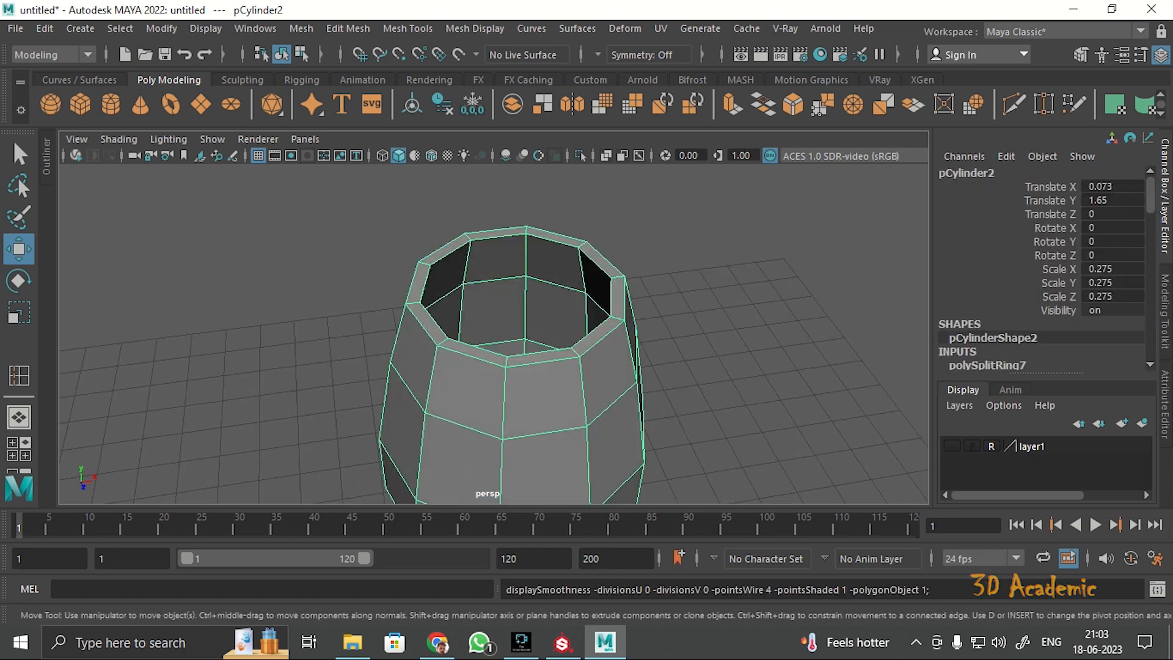
scroll(489, 333, up, 4)
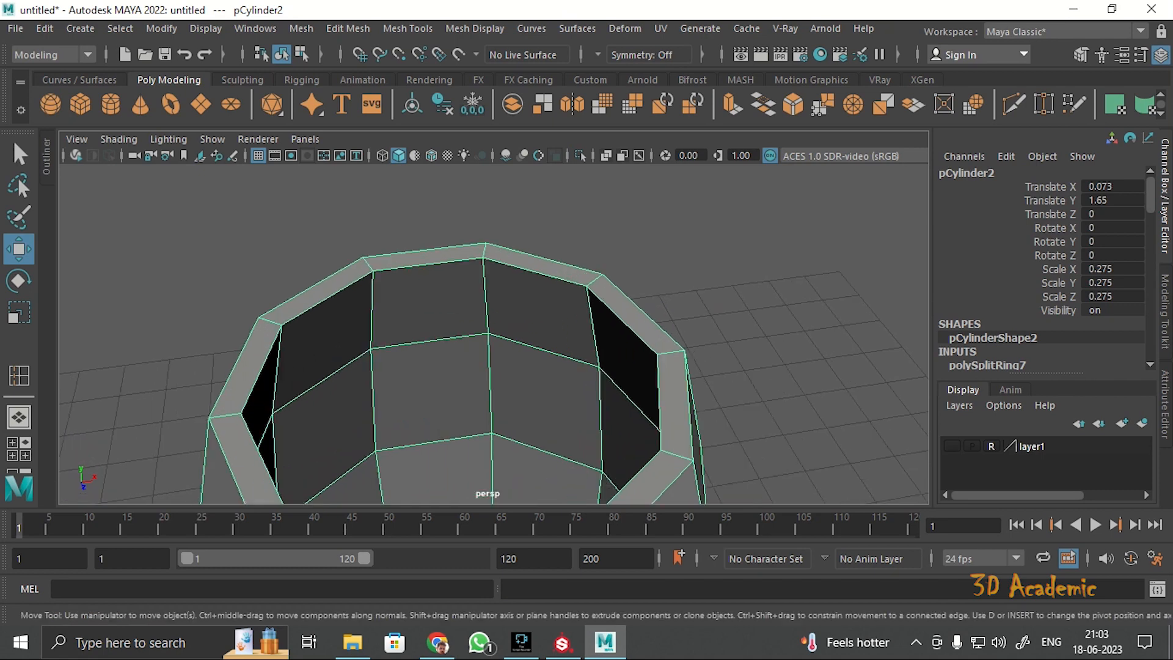
key(y)
click(485, 263)
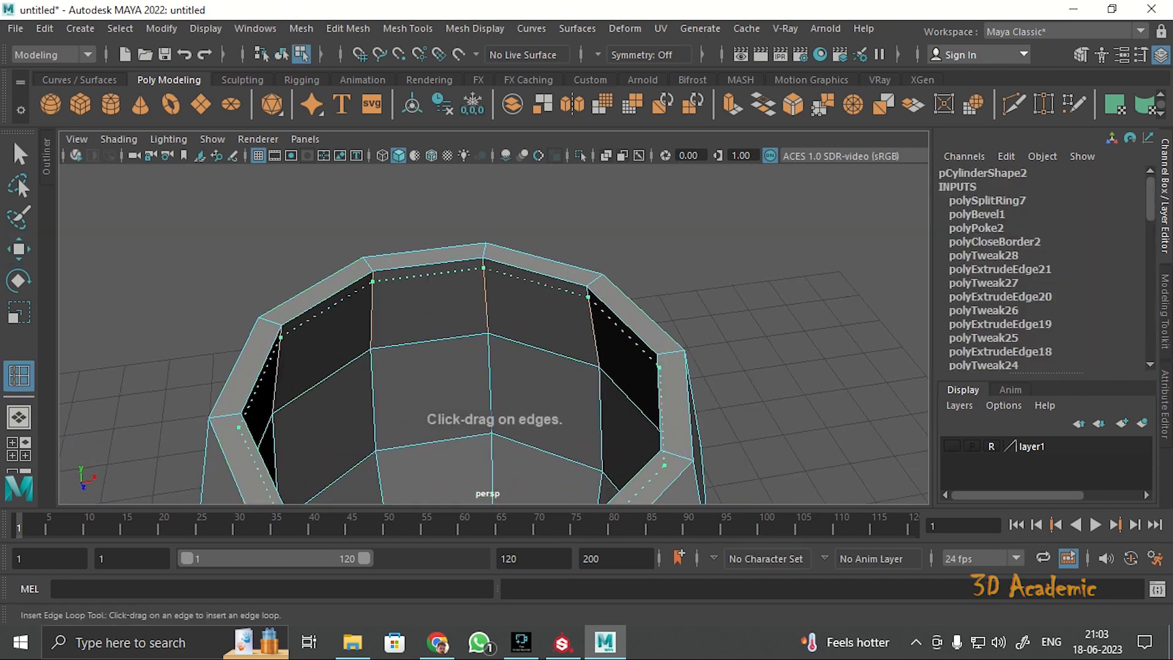
Insert an edge loop on the outer wall just below the rim and preview the glass smoothed in object mode.
alt+drag(416, 482, 513, 488)
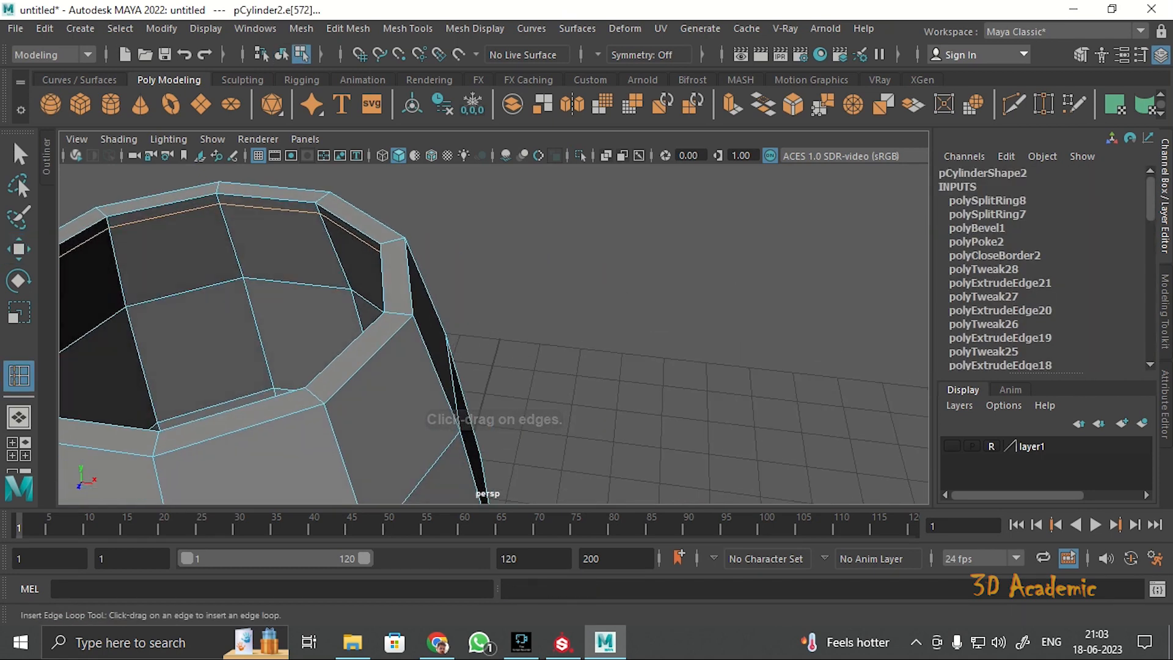
click(428, 348)
key(3)
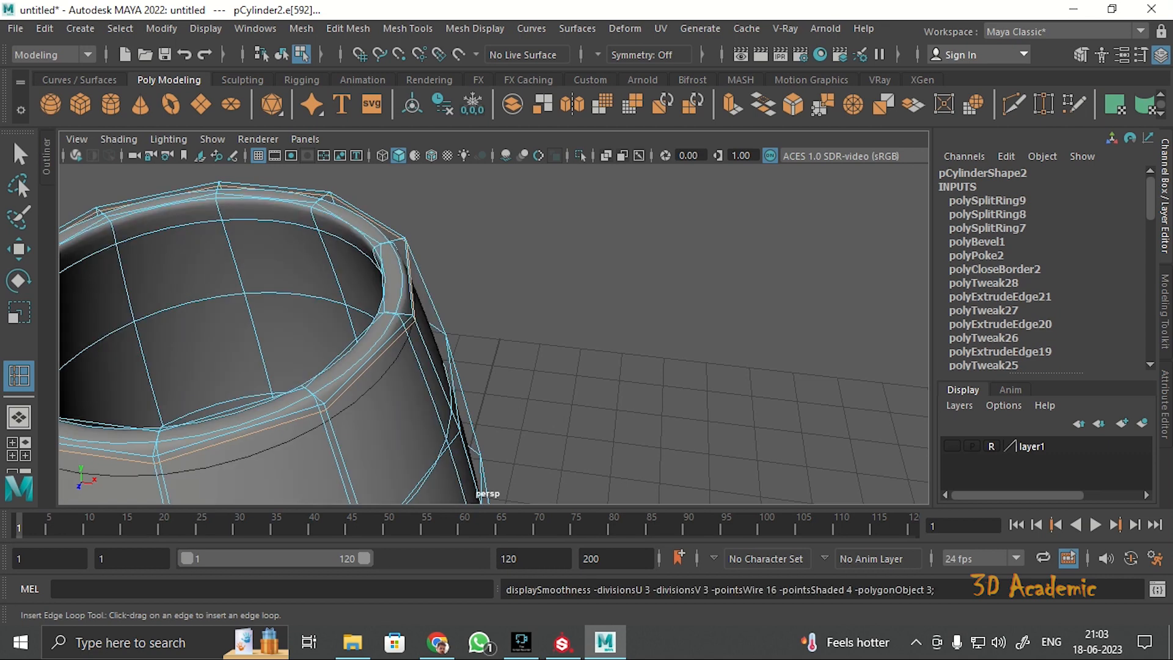
key(w)
right_drag(398, 168, 548, 118)
key(a)
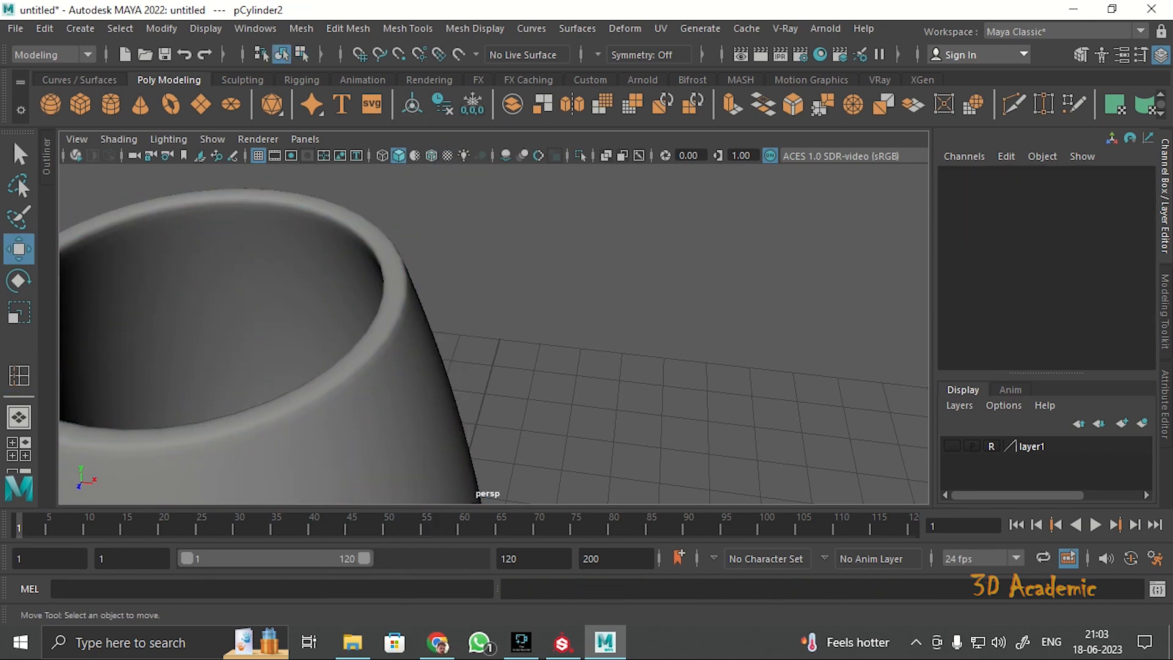
Select the three upper face rings of the bowl's inner wall, starting some distance below the rim.
mouse_move(488, 305)
alt+mouse_down()
mouse_move(488, 354)
mouse_move(489, 277)
mouse_move(489, 354)
mouse_move(489, 317)
alt+mouse_up()
click(439, 287)
key(space)
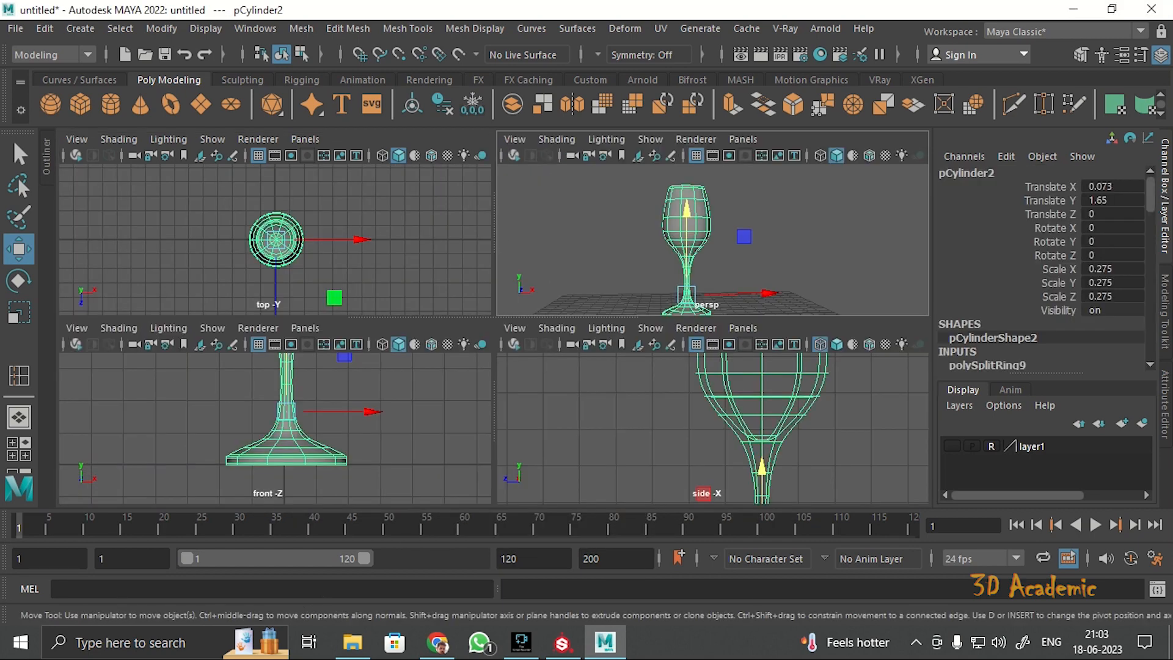
key(space)
scroll(366, 342, down, 4)
alt+middle_drag(366, 317, 367, 467)
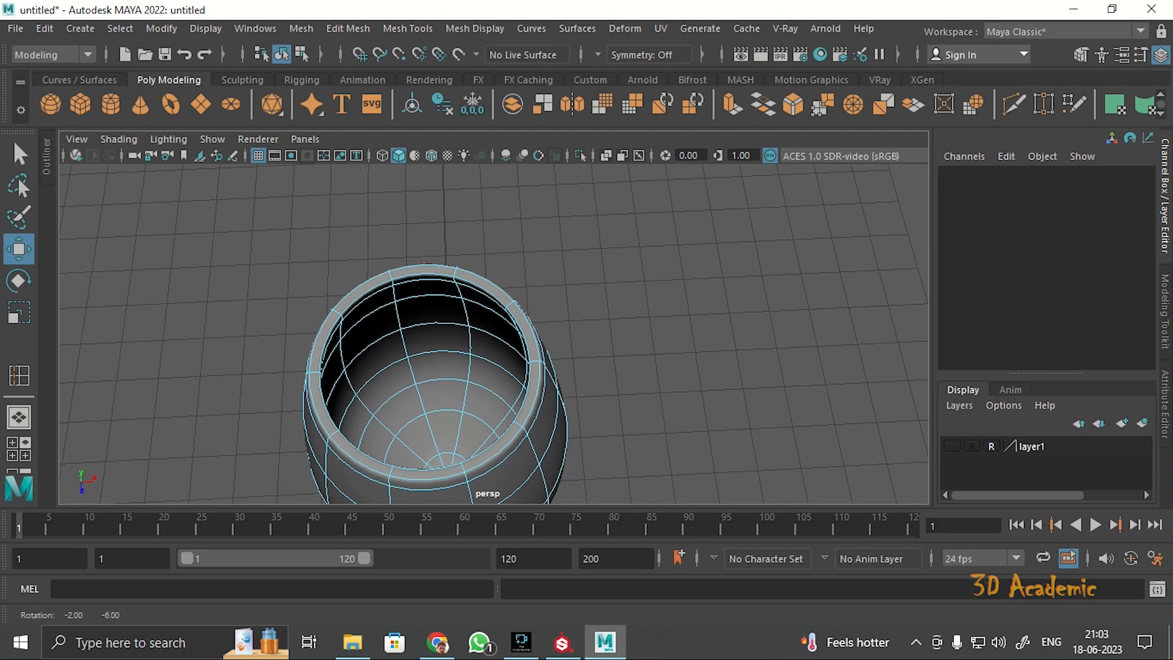
alt+drag(440, 348, 440, 319)
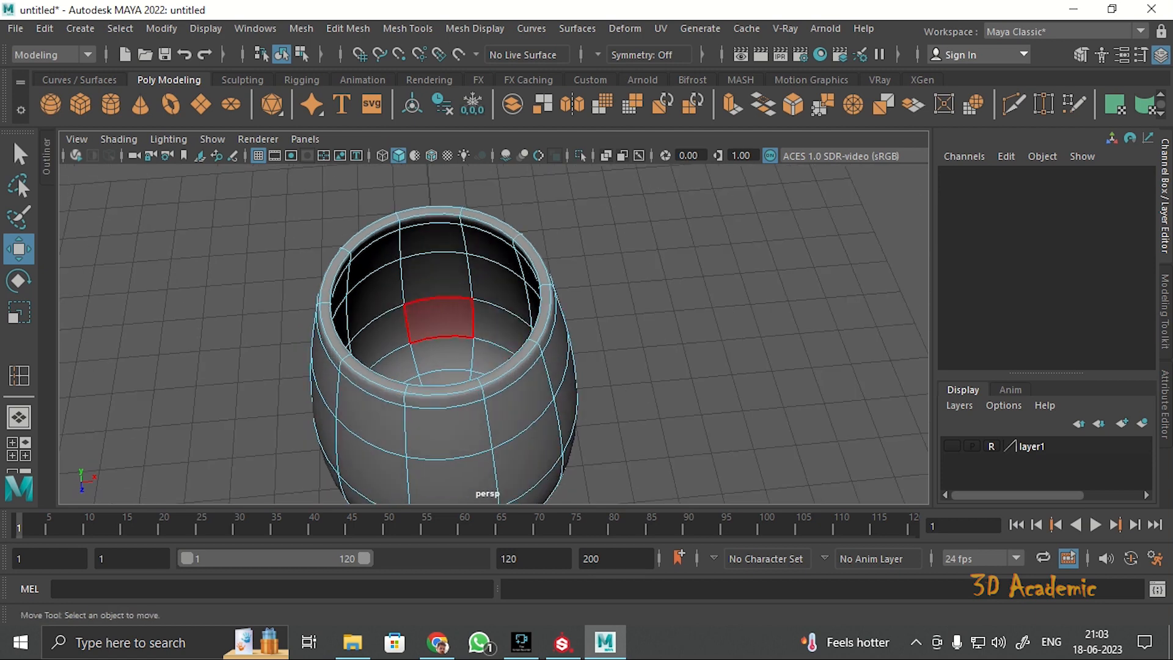
click(439, 275)
shift+double_click(496, 285)
shift+click(453, 320)
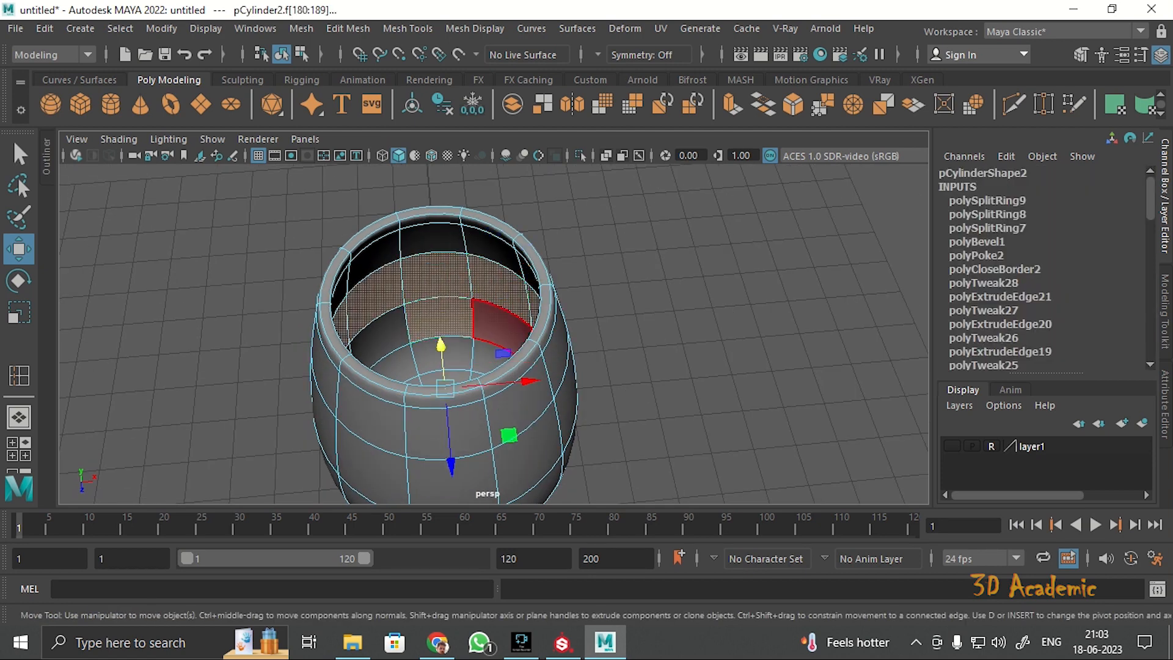
shift+double_click(496, 320)
shift+click(453, 355)
shift+double_click(489, 356)
Add the remaining lower inner face rings and the centre faces at the bowl's bottom to the selection.
alt+drag(440, 342, 440, 391)
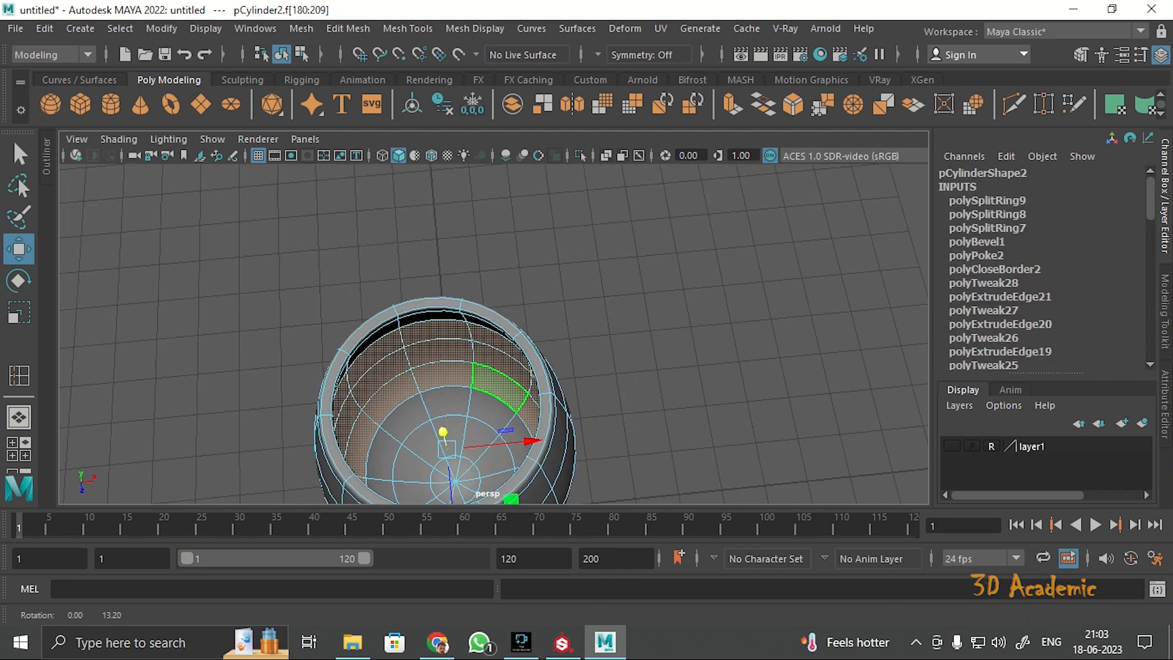
shift+double_click(479, 437)
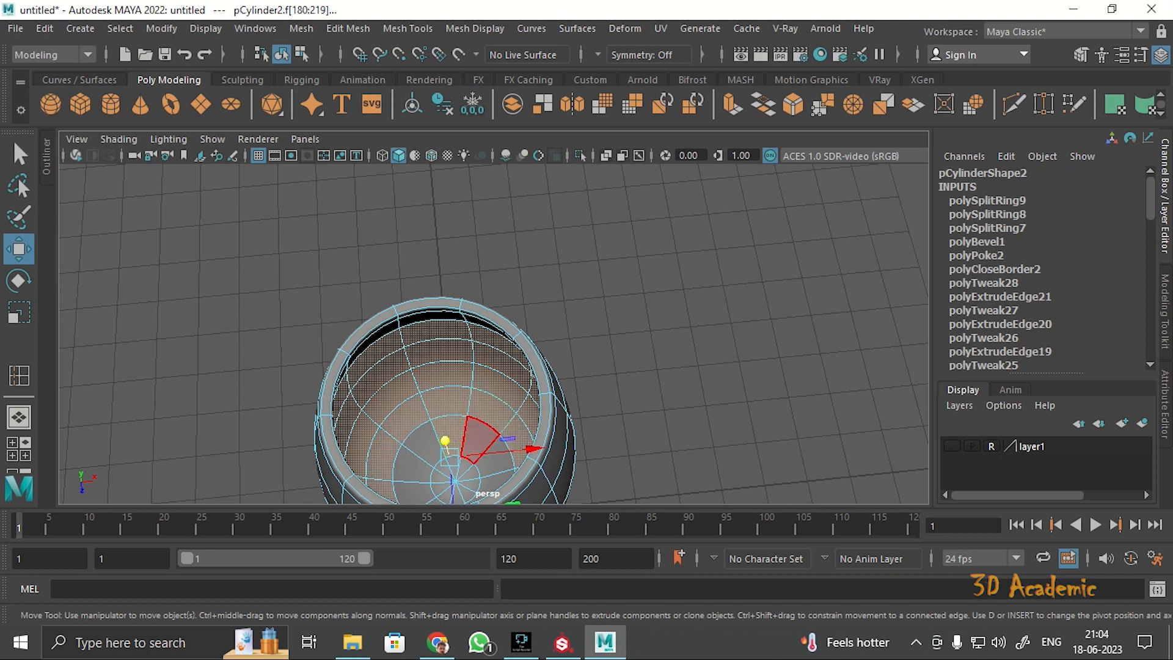
shift+double_click(481, 436)
key(q)
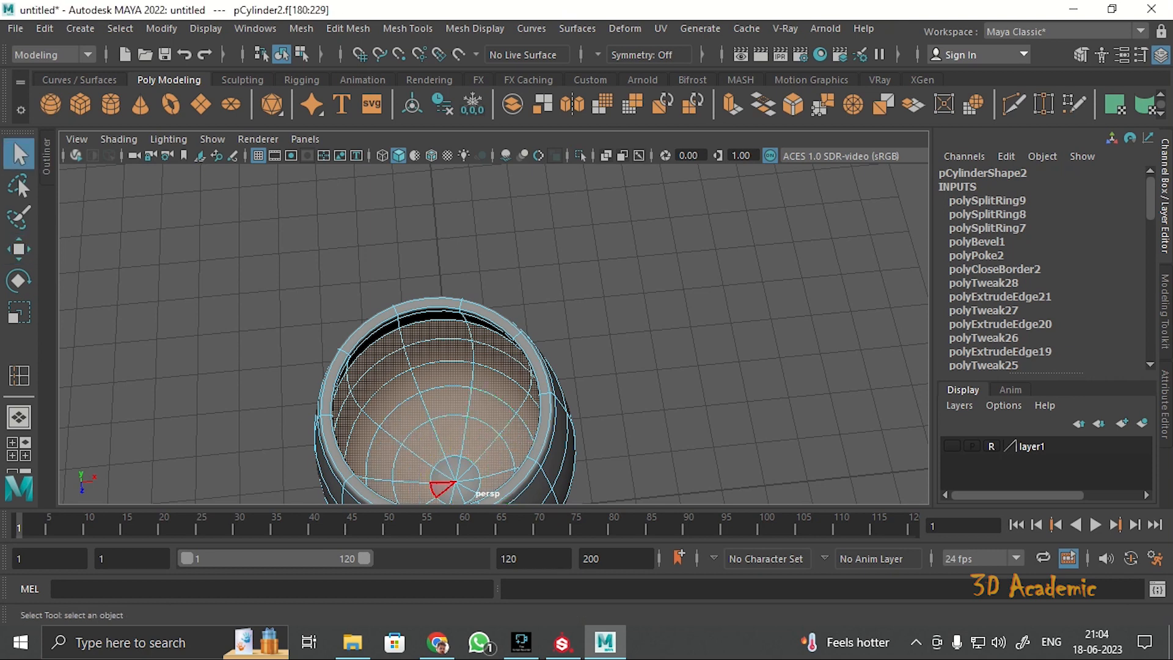
shift+double_click(455, 480)
alt+drag(466, 484, 466, 379)
scroll(466, 379, up, 5)
scroll(489, 244, down, 7)
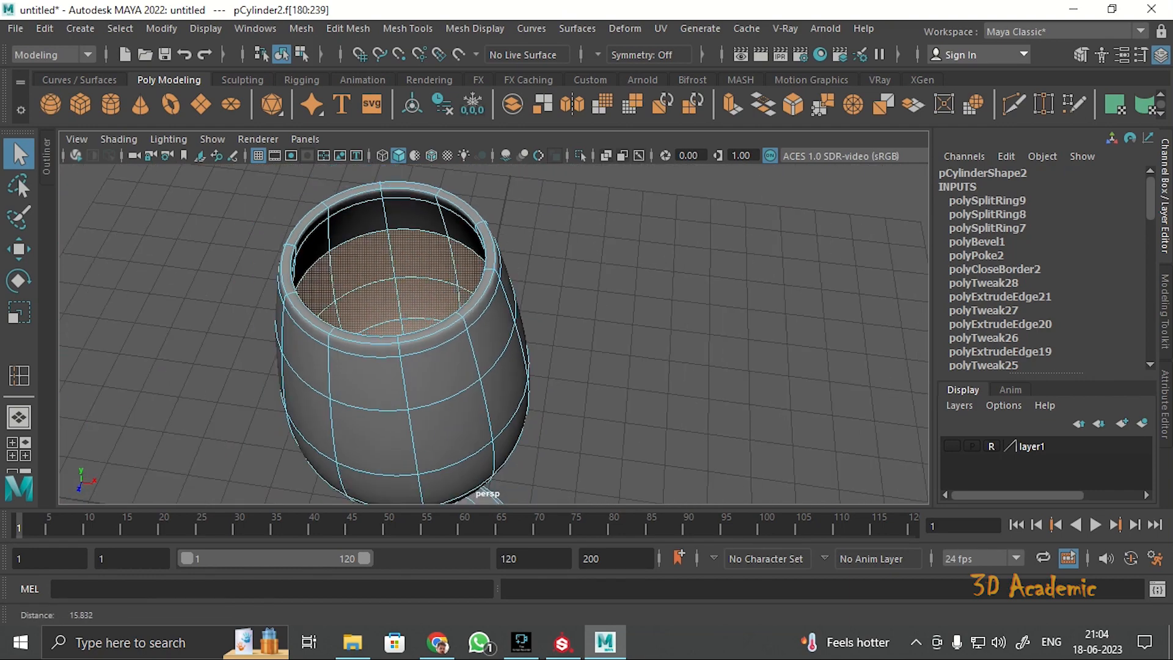
Duplicate the selected inner faces as a separate mesh and return to object mode.
alt+drag(510, 211, 482, 199)
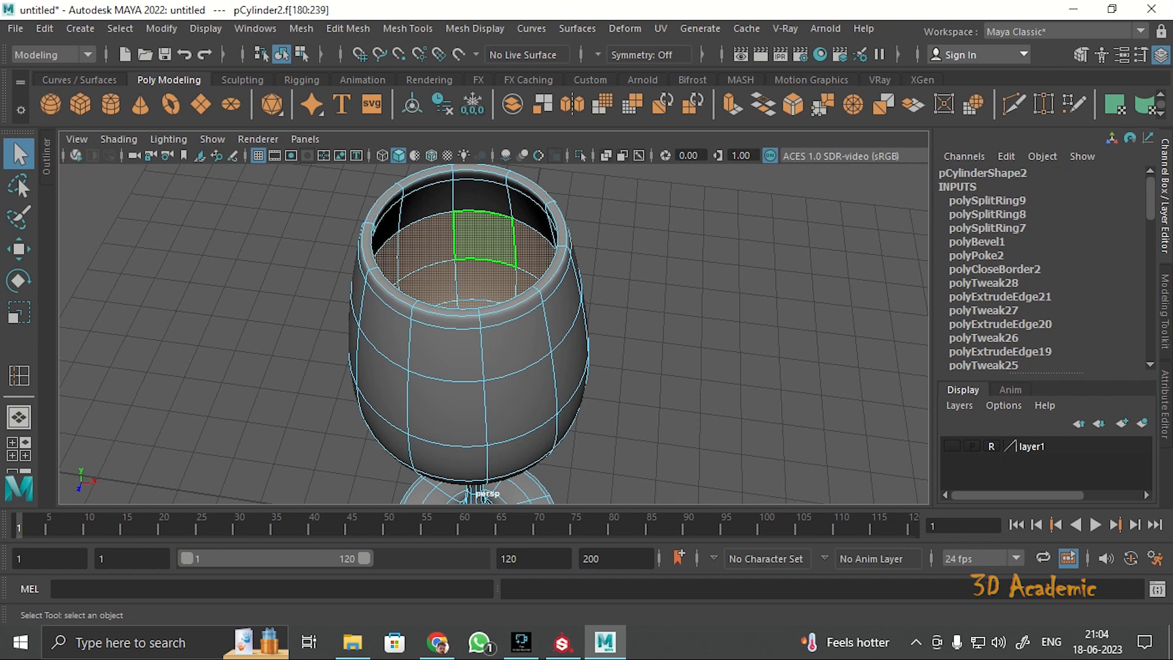
shift+right_click(479, 237)
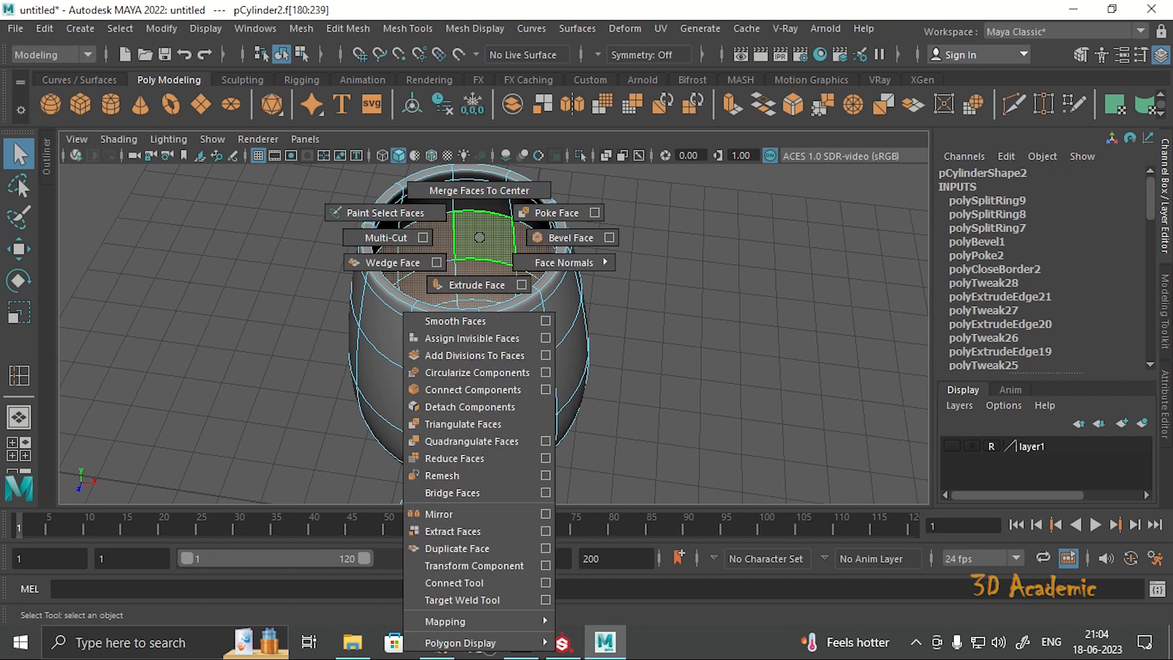
click(458, 548)
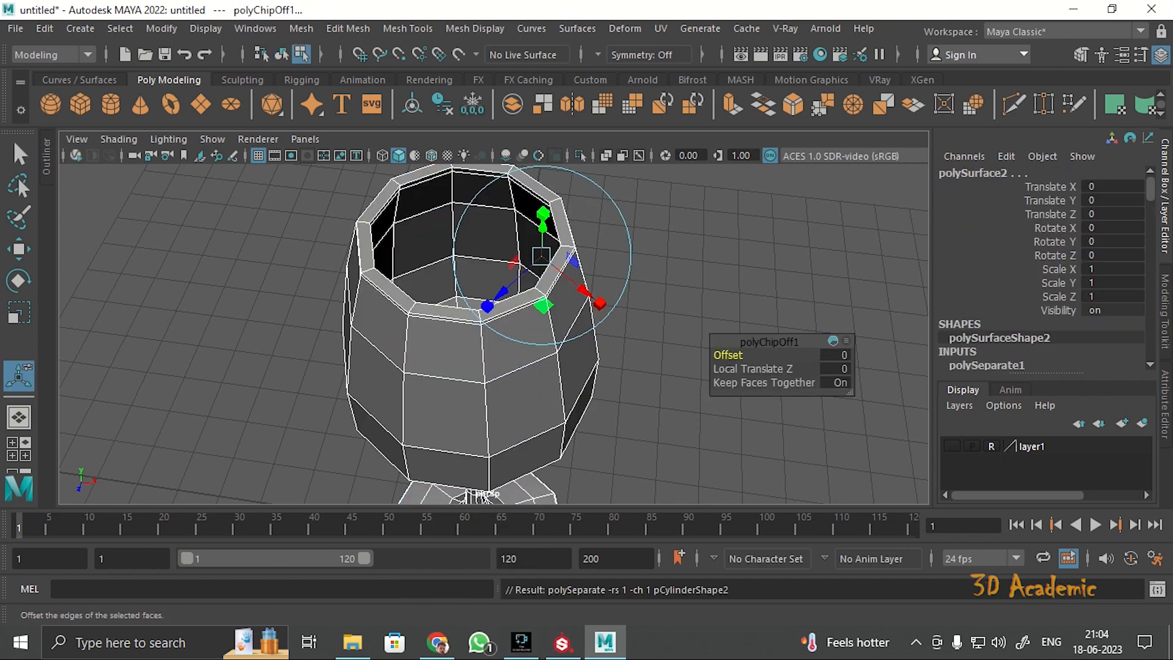
right_click(501, 169)
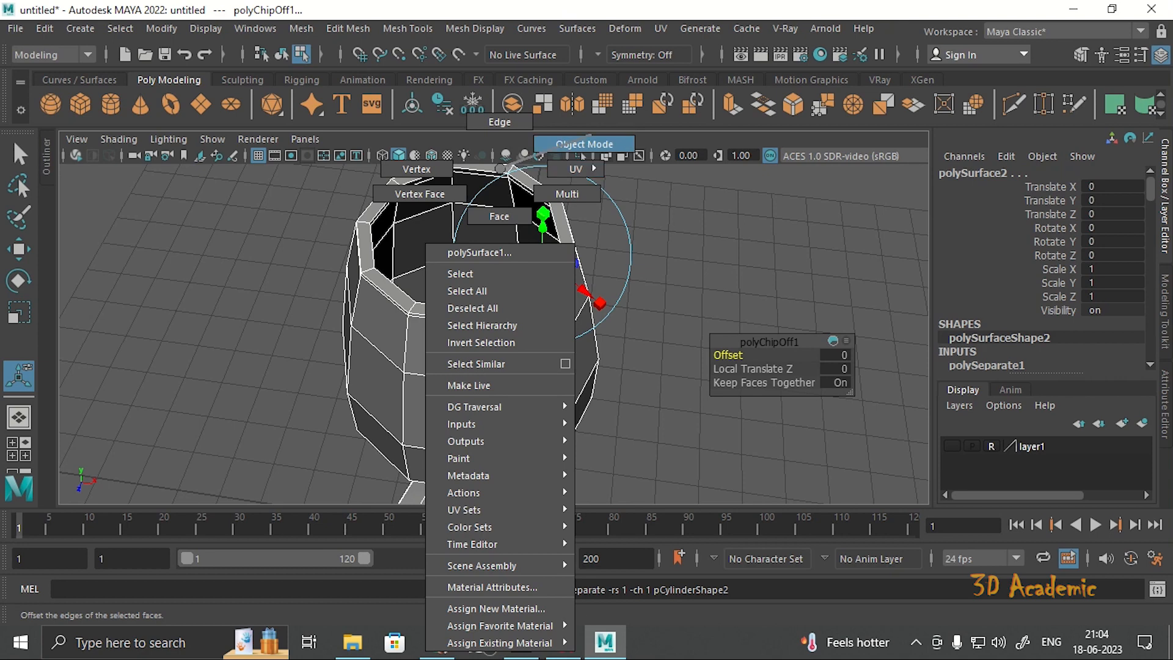
click(583, 144)
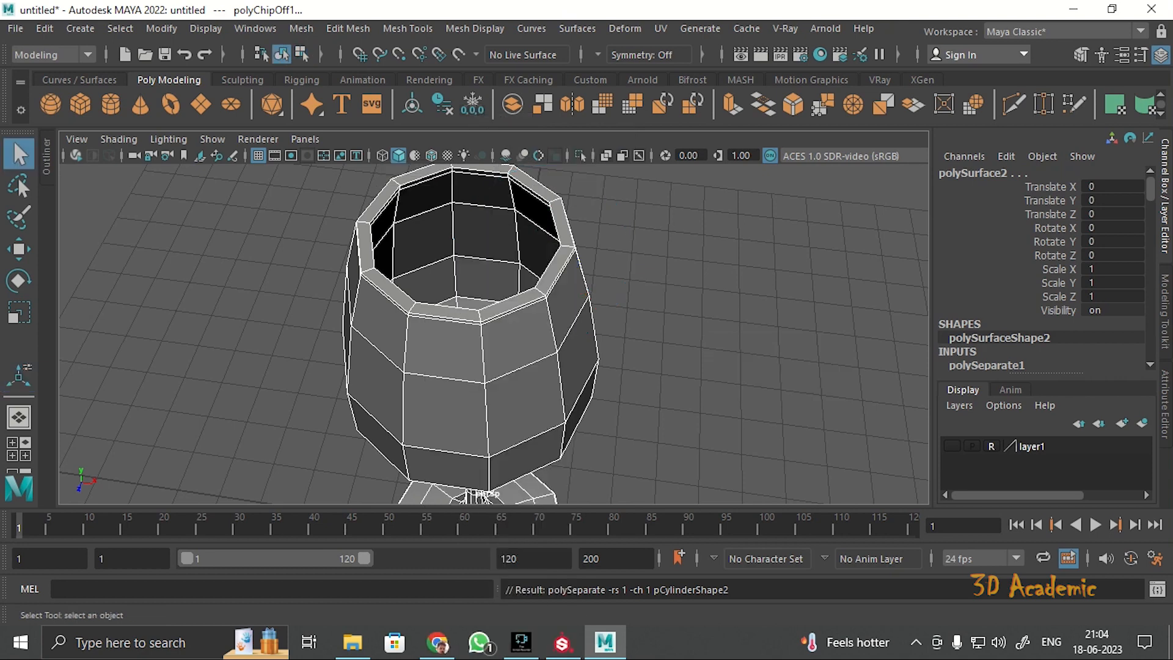
Delete the history and center the pivots of both meshes, keeping only the duplicated inner surface selected.
click(443, 104)
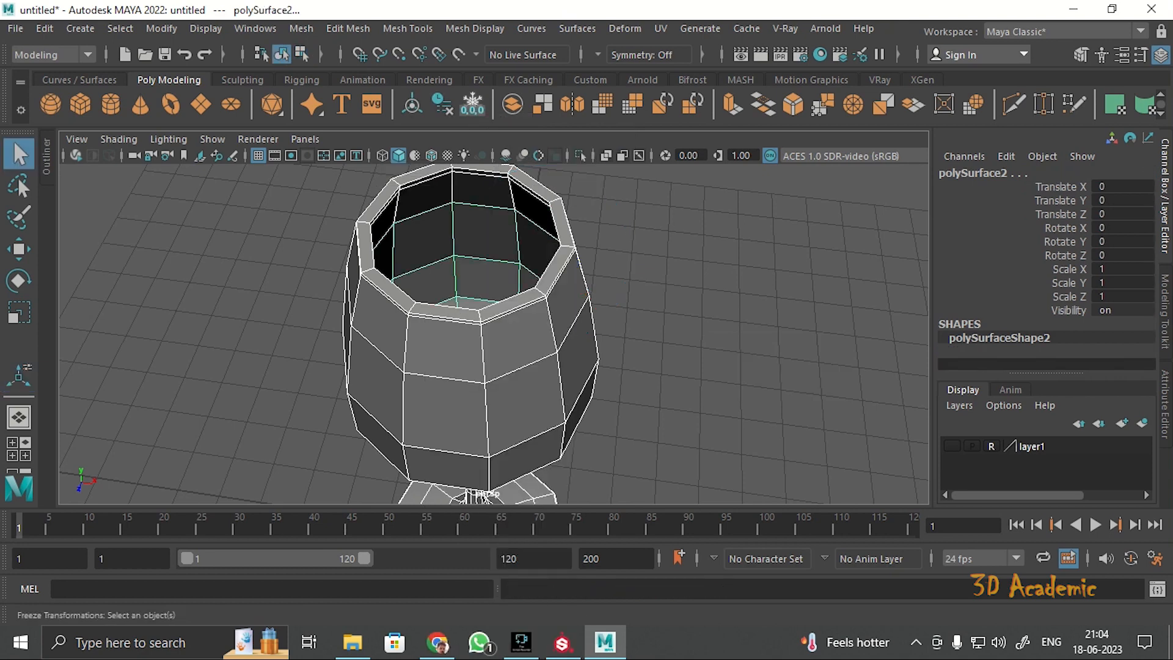
click(411, 104)
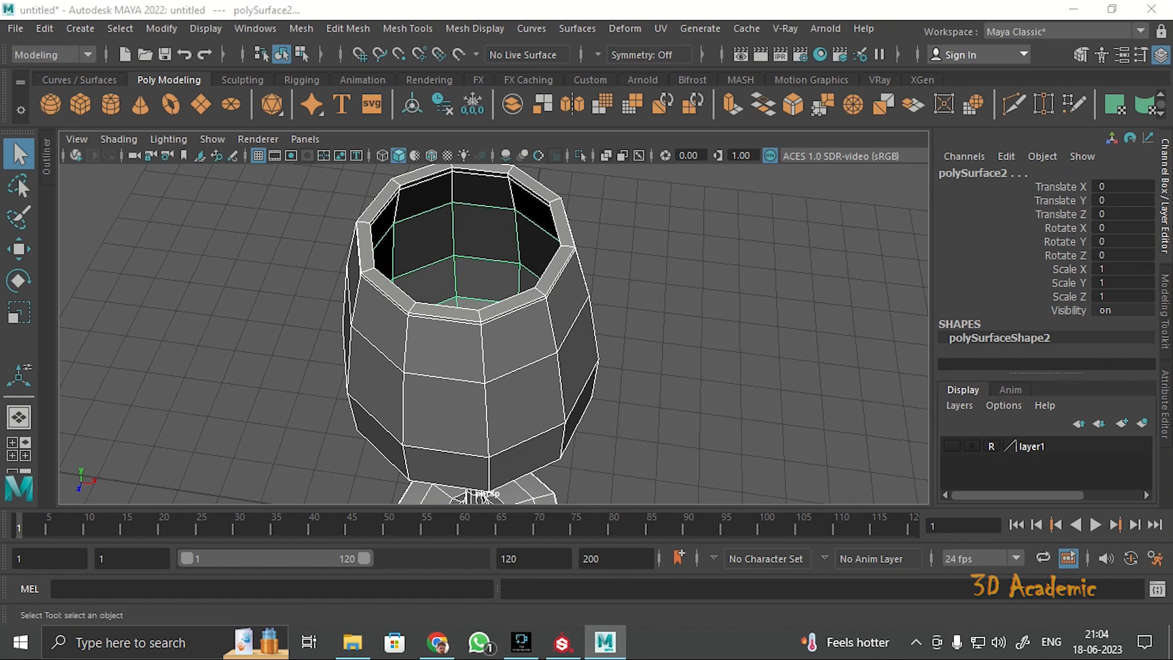
ctrl+click(480, 494)
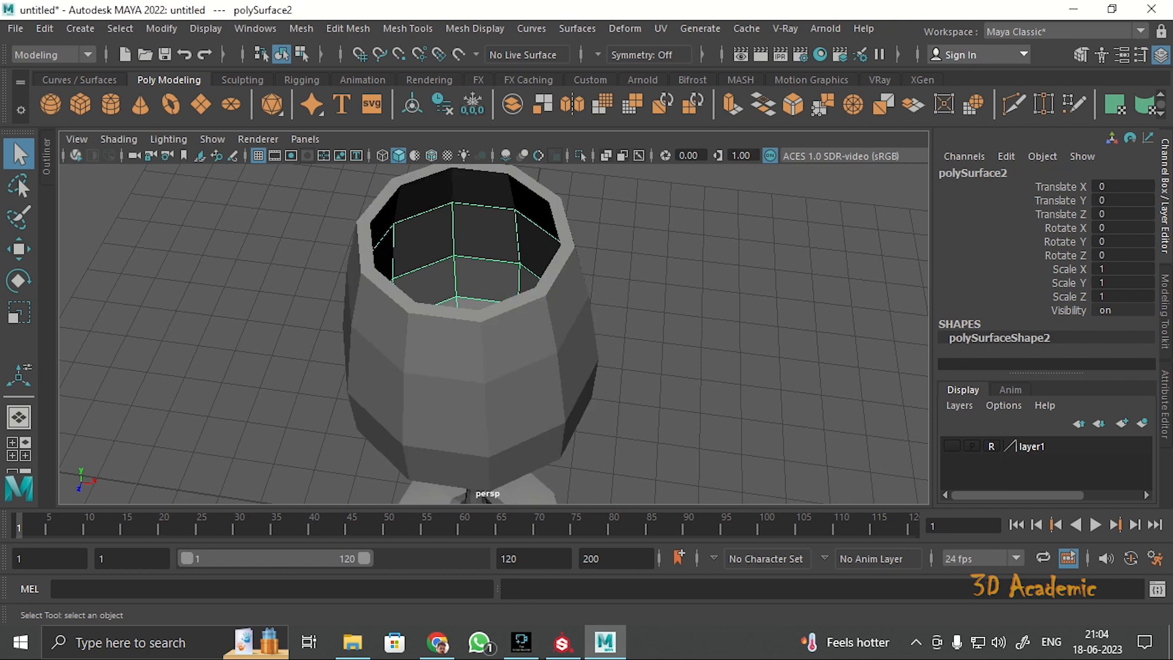
Move the duplicated inner surface straight up above the glass, to a Translate Y of about 21.244.
key(w)
scroll(481, 293, down, 3)
drag(480, 294, 480, 178)
alt+drag(488, 257, 490, 183)
alt+middle_drag(489, 195, 490, 324)
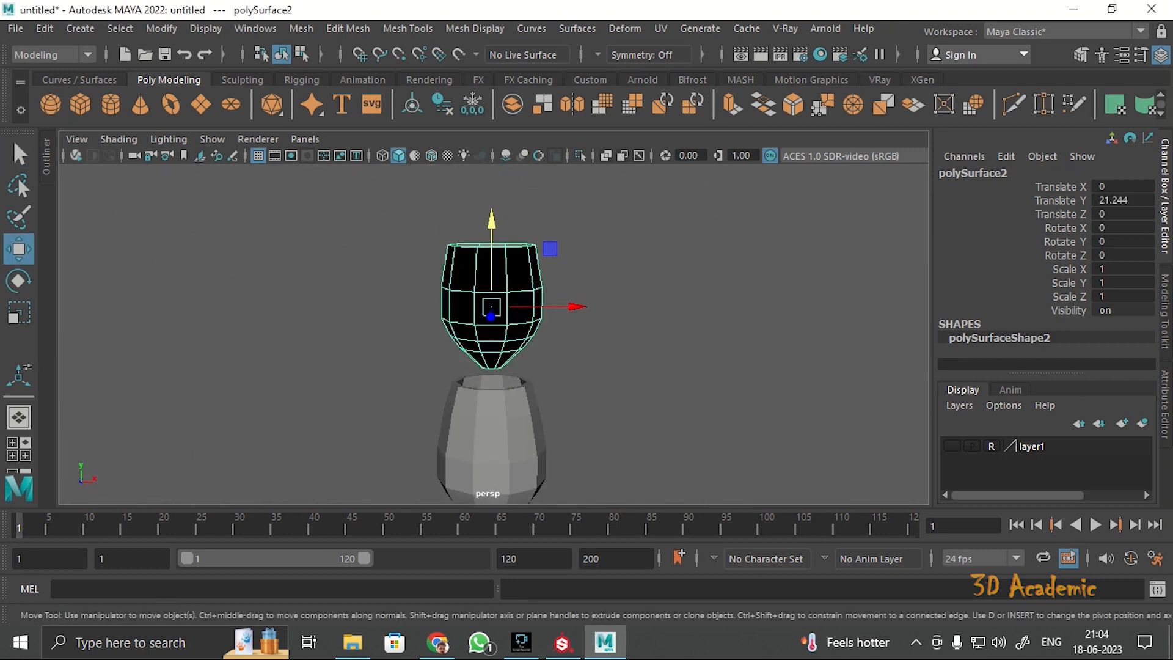
alt+drag(490, 245, 496, 271)
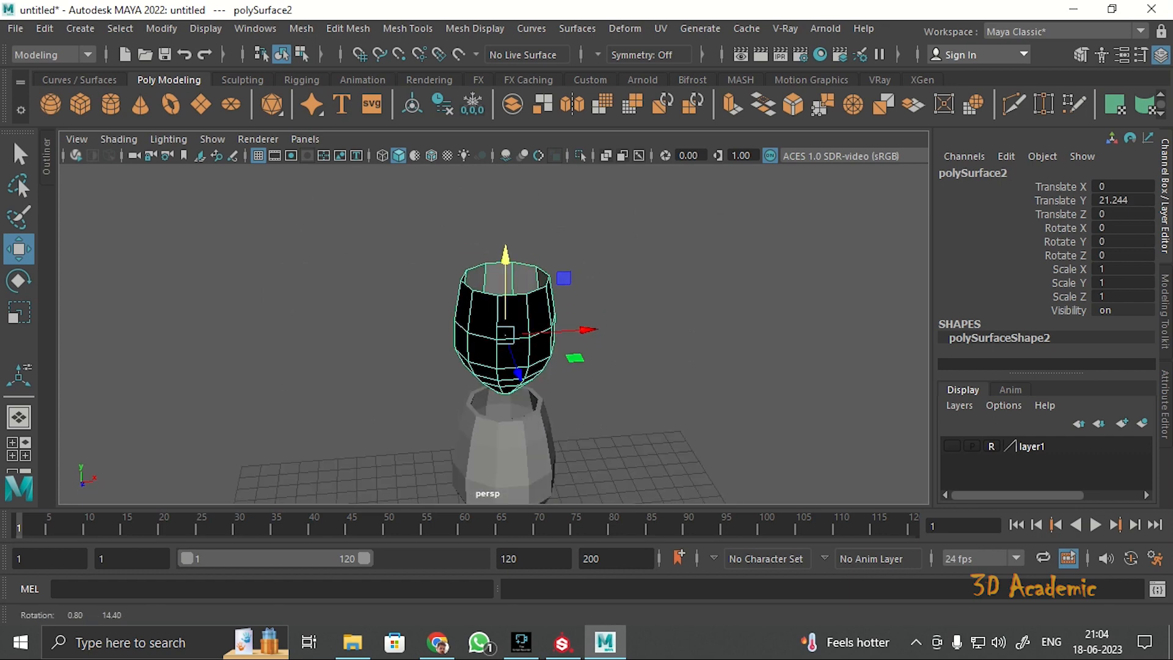
Select the open top border edges of the duplicated surface and fill the hole with a cap face.
scroll(496, 272, up, 4)
right_click(512, 256)
right_drag(519, 125, 517, 122)
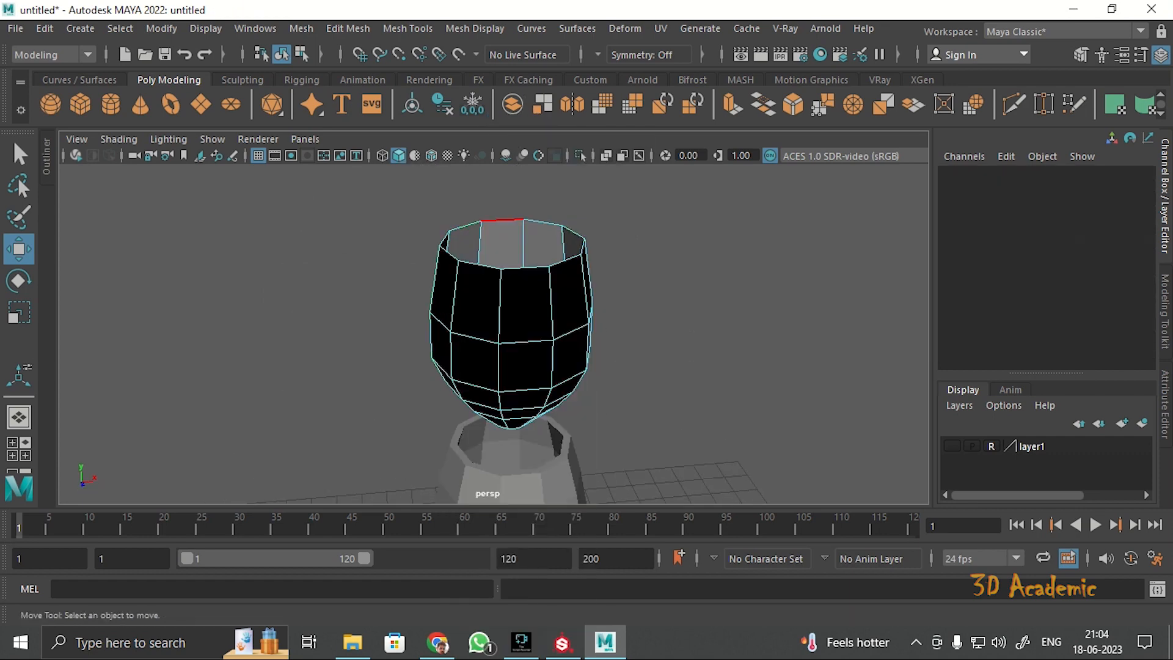
click(502, 221)
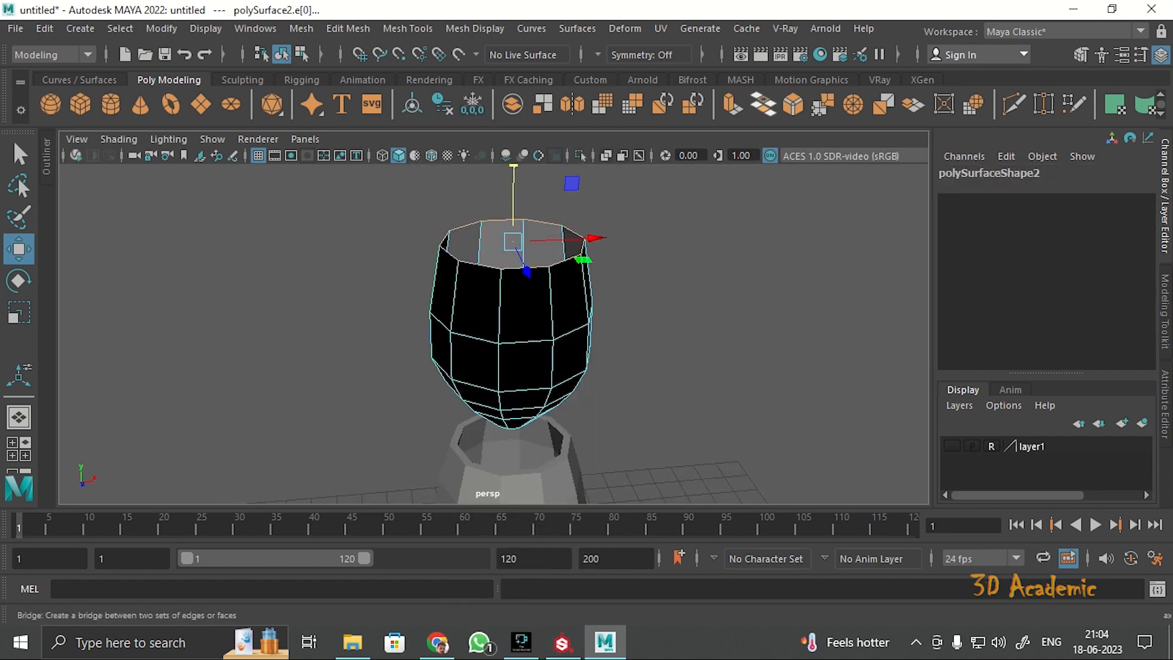
click(763, 103)
Extrude the top cap face, scale it slightly inward to form a narrow border, and poke it.
alt+drag(451, 281, 448, 333)
right_click(445, 335)
right_drag(444, 169, 454, 215)
key(ctrl+e)
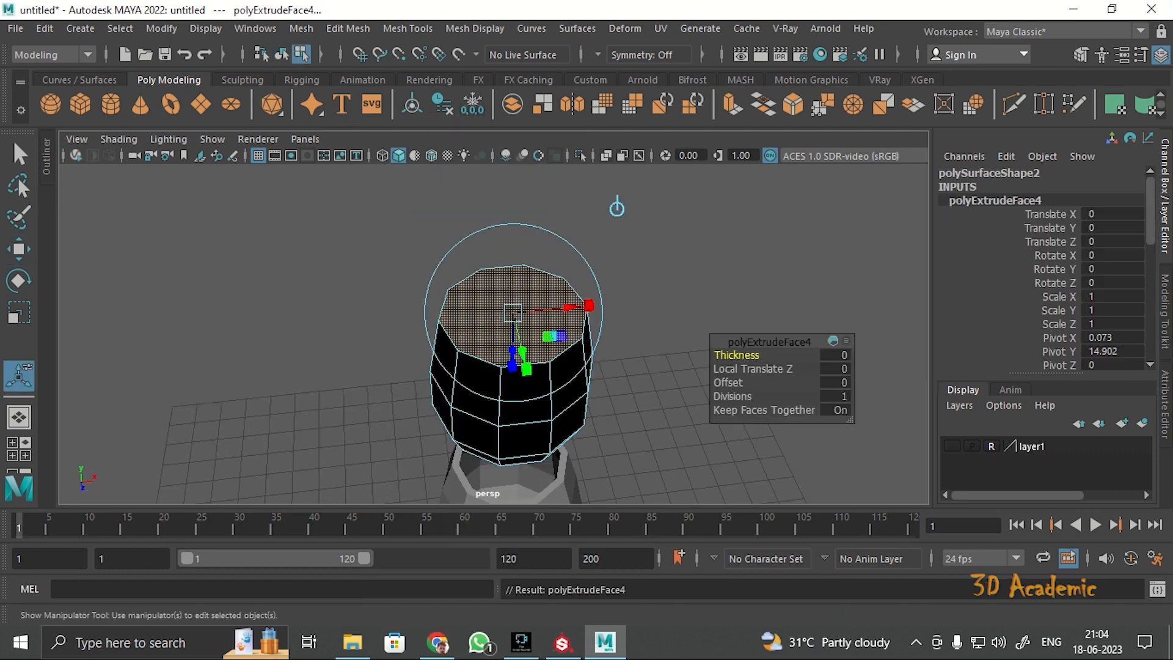
key(r)
ctrl+drag(515, 252, 501, 253)
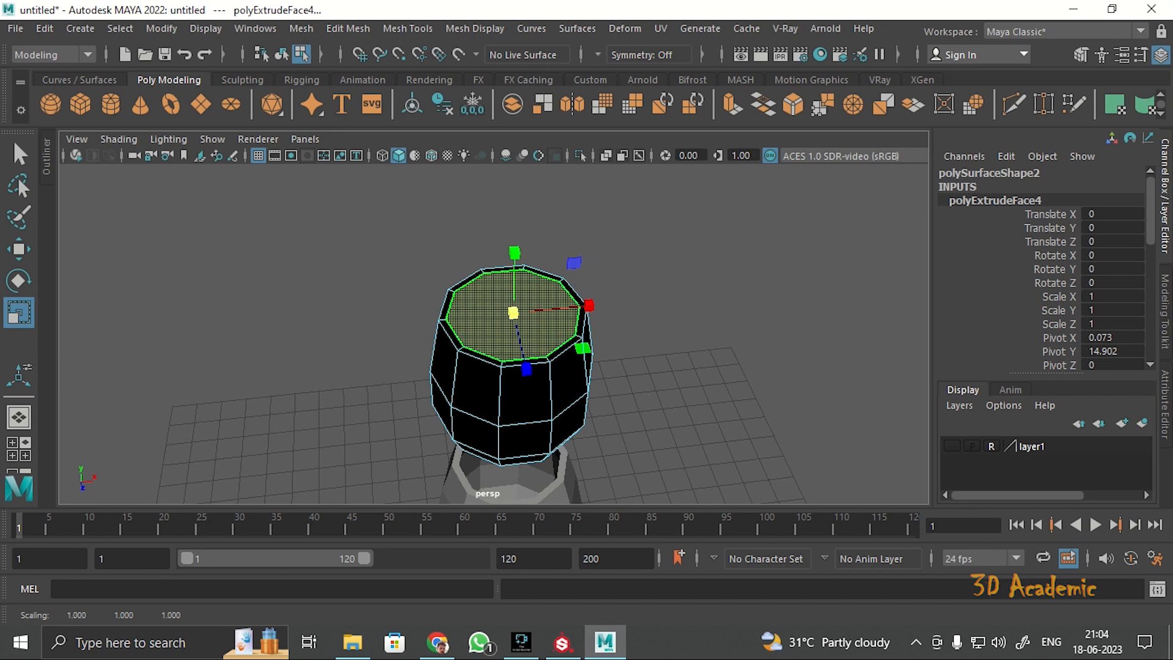
shift+right_drag(501, 253, 553, 222)
alt+drag(553, 275, 552, 238)
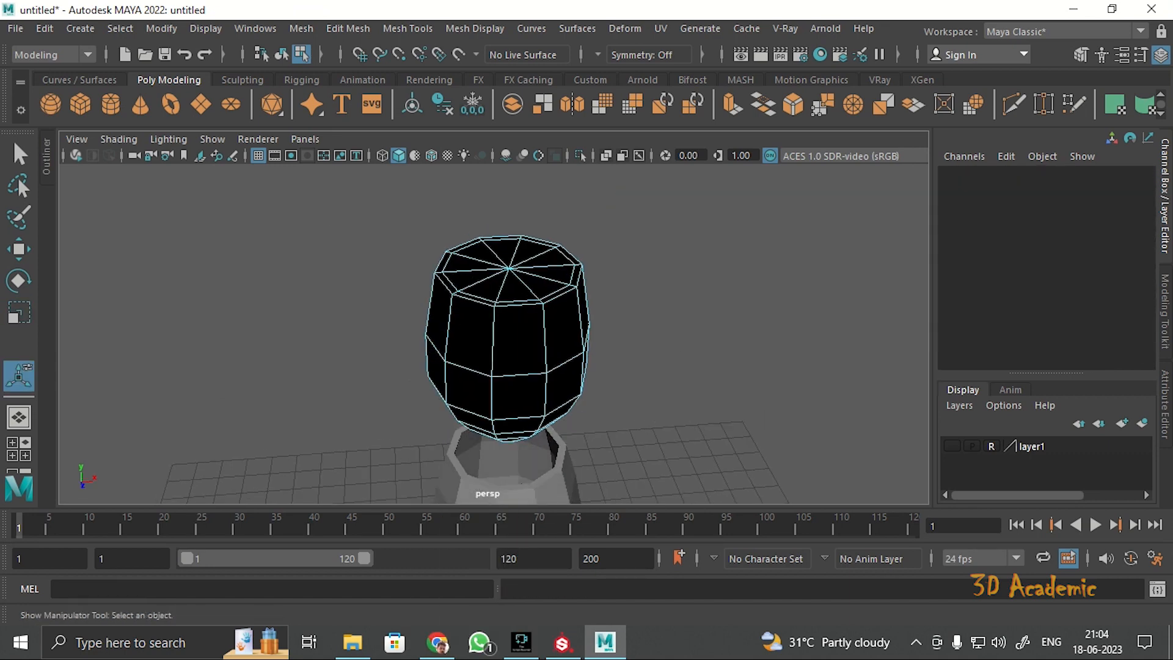
Select all faces of the capped duplicate, reverse their normals, and return to object mode.
scroll(553, 269, up, 4)
shift+right_drag(578, 329, 557, 296)
shift+right_drag(613, 268, 612, 267)
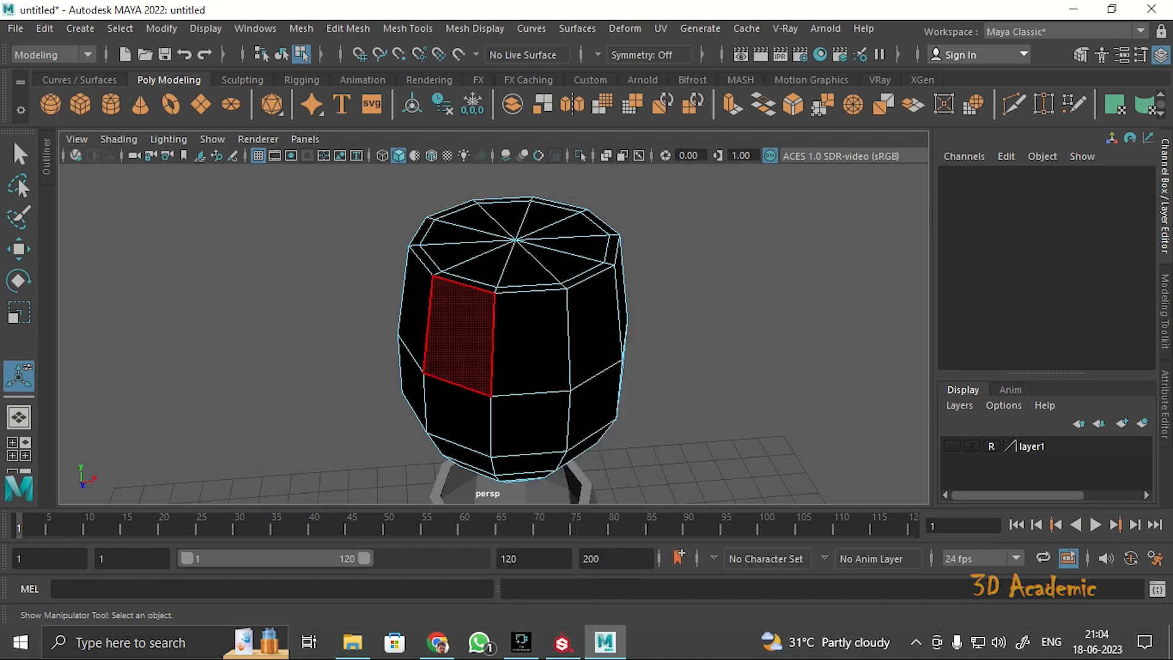
double_click(530, 340)
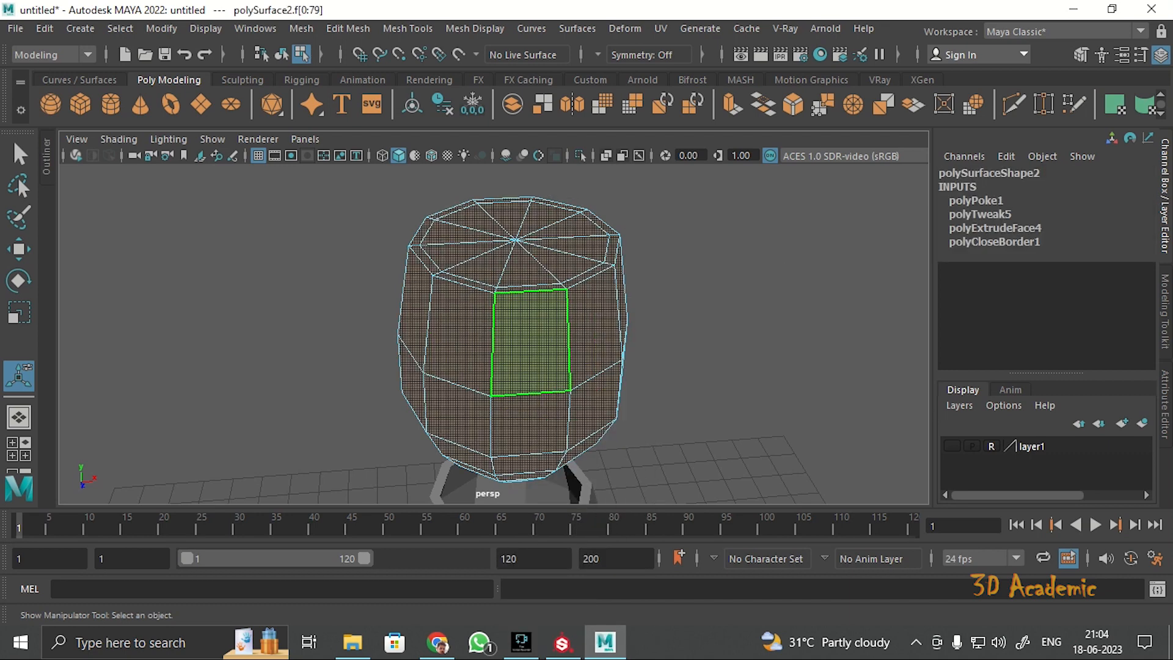
shift+right_drag(517, 237, 613, 268)
right_drag(596, 318, 677, 146)
key(q)
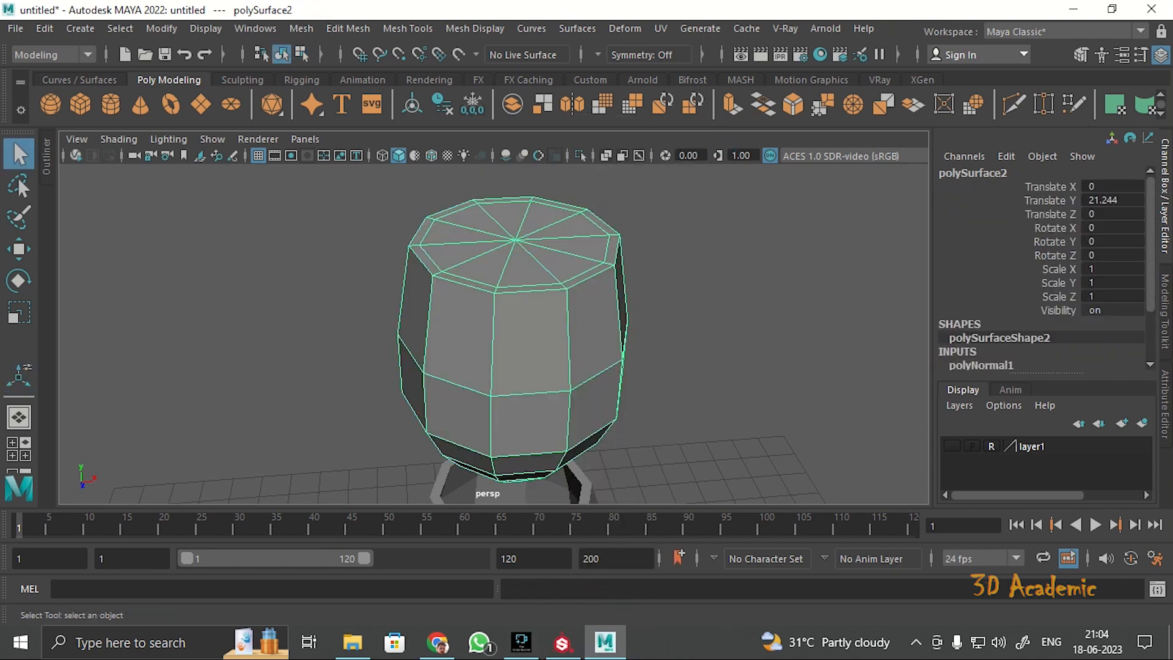
Insert an edge loop around the duplicate's outer side, just below its top edge.
click(721, 256)
alt+drag(702, 268, 703, 207)
click(549, 256)
alt+middle_drag(549, 256, 550, 397)
scroll(516, 342, up, 2)
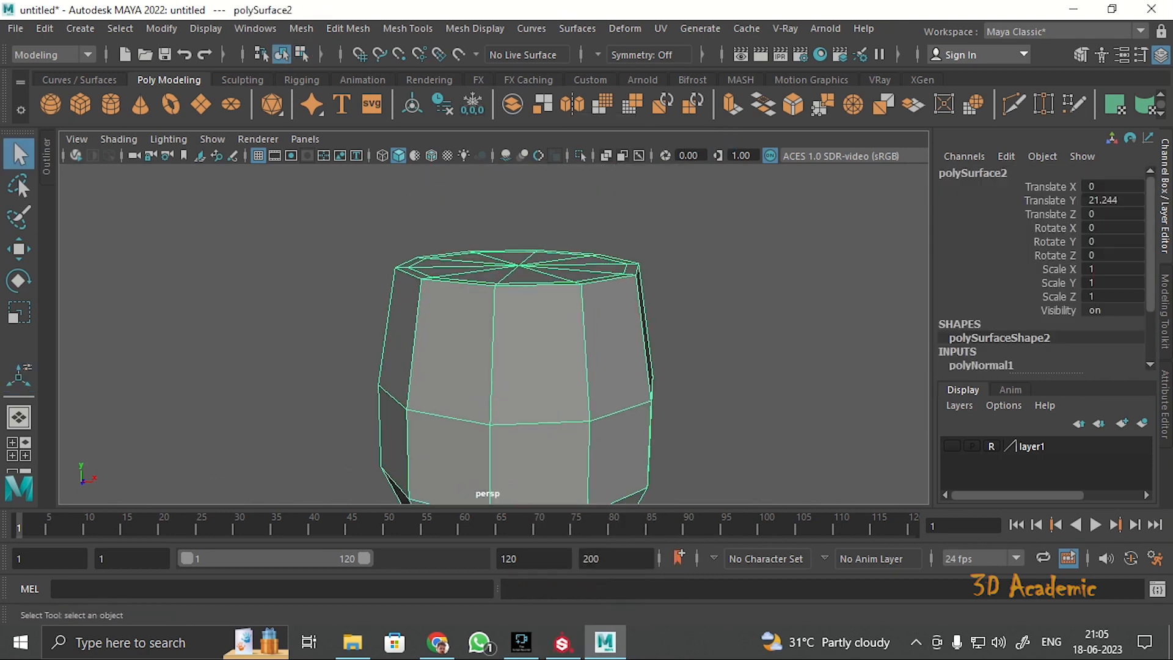
shift+right_drag(515, 244, 391, 210)
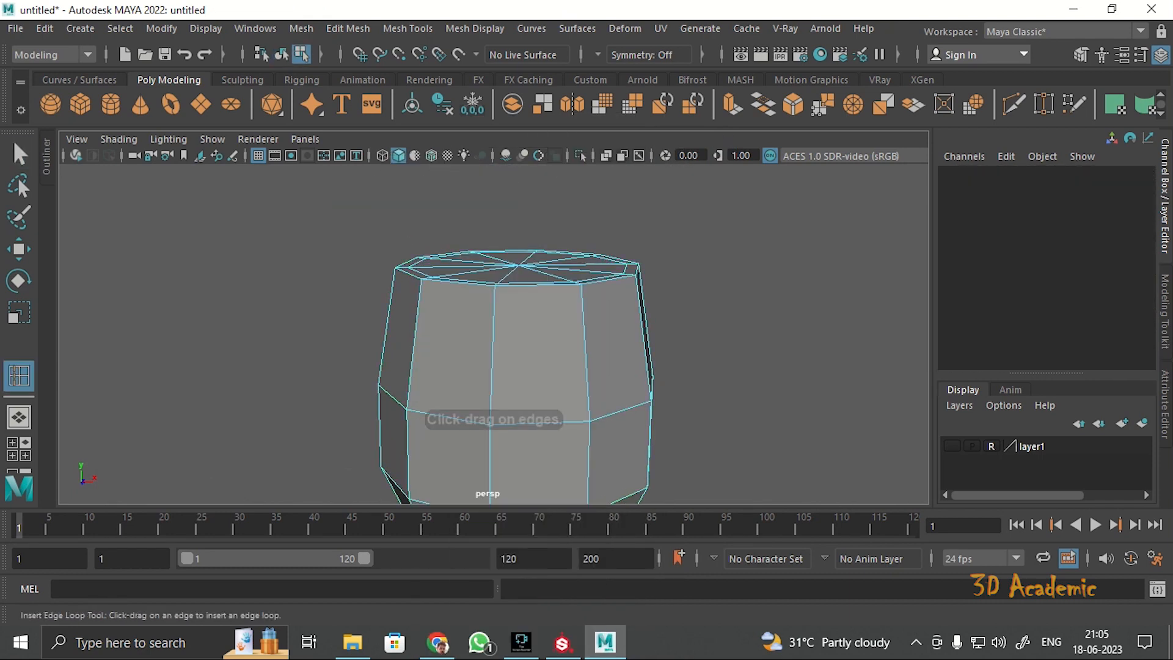
drag(638, 275, 639, 276)
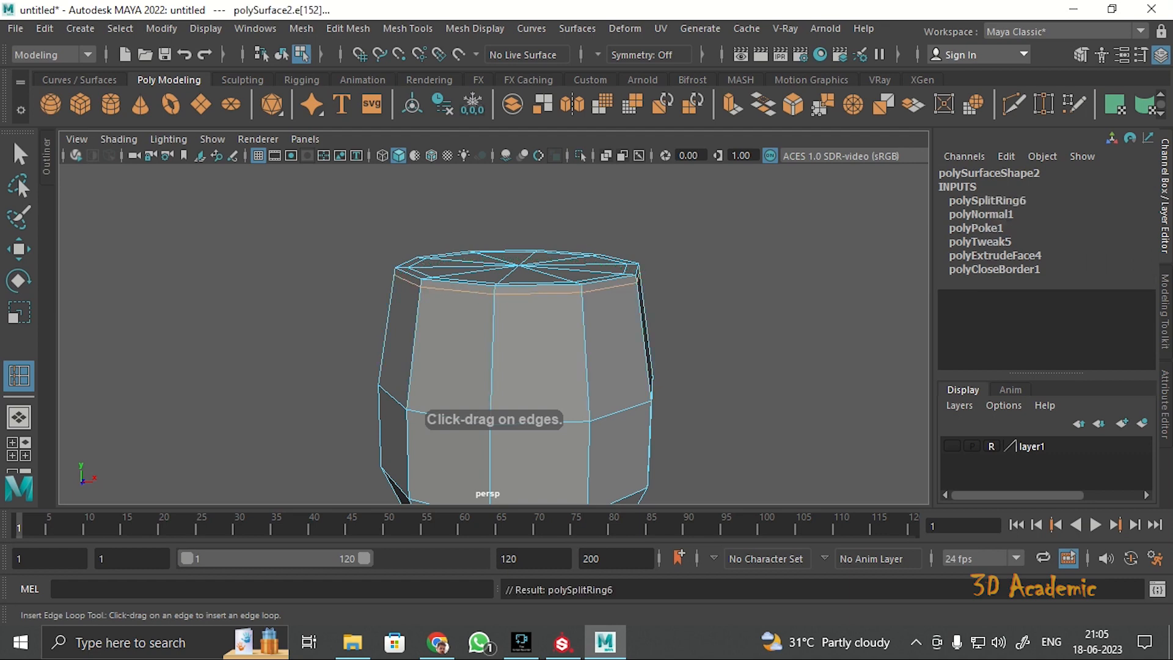
Display both the capped duplicate and the glass smoothed in object mode.
key(3)
key(w)
right_drag(499, 168, 634, 124)
click(709, 256)
scroll(709, 256, down, 6)
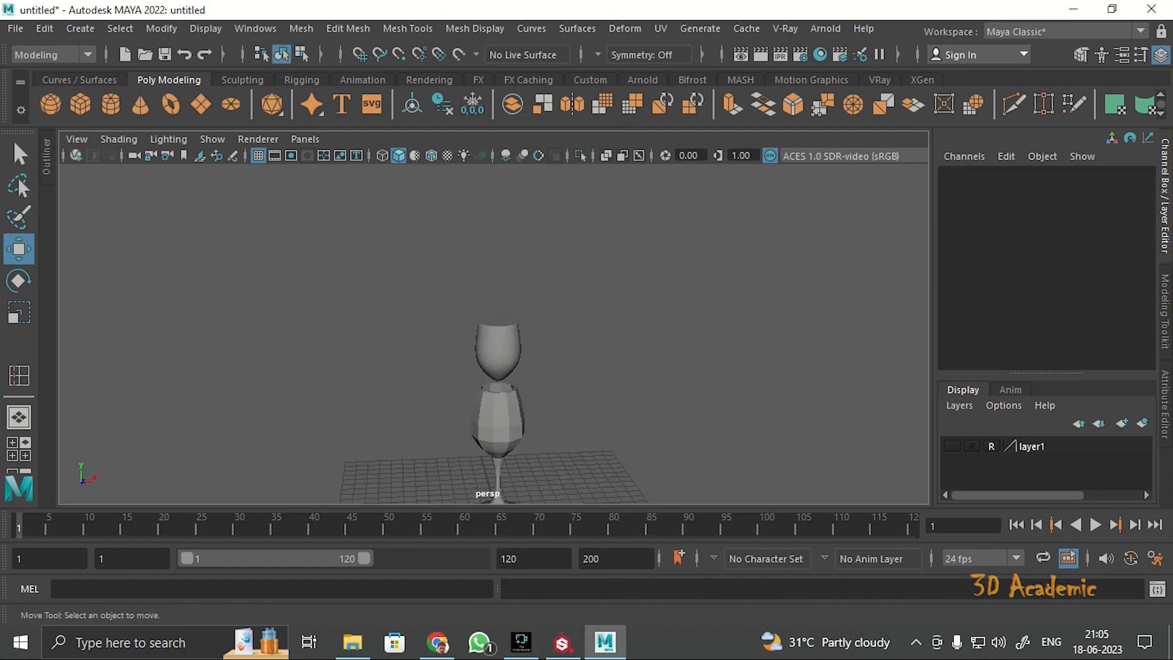
click(498, 350)
click(499, 422)
key(3)
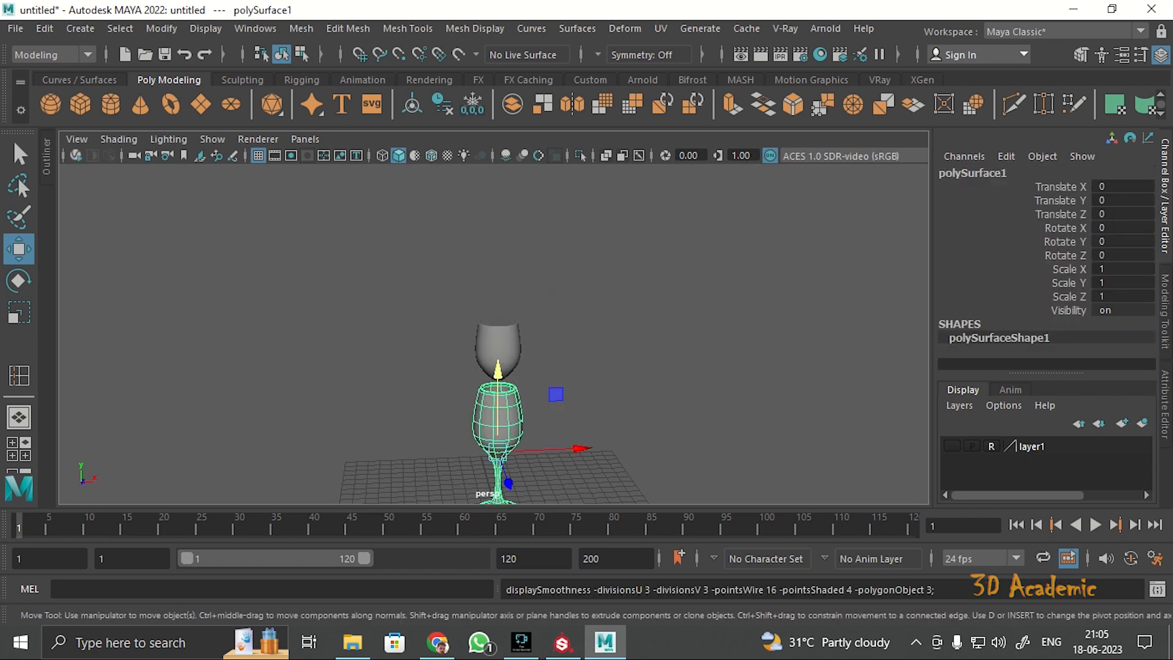
Move the capped duplicate back down into the glass bowl, to a Translate Y of about 0.178.
click(498, 349)
alt+drag(537, 342, 531, 308)
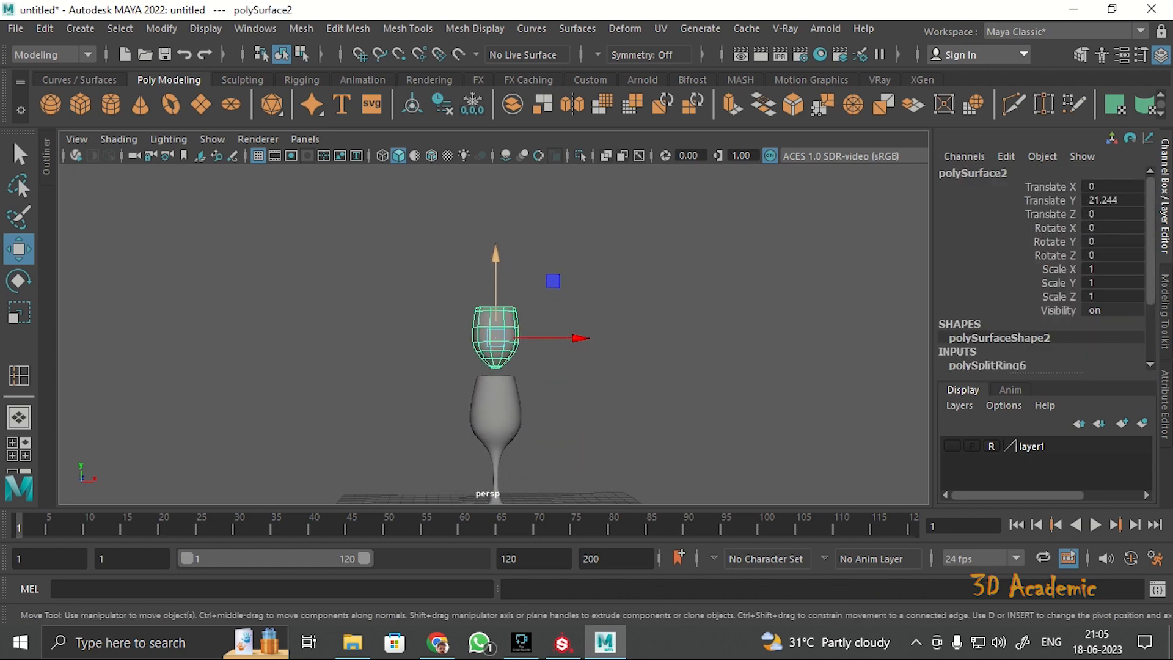
drag(495, 255, 496, 328)
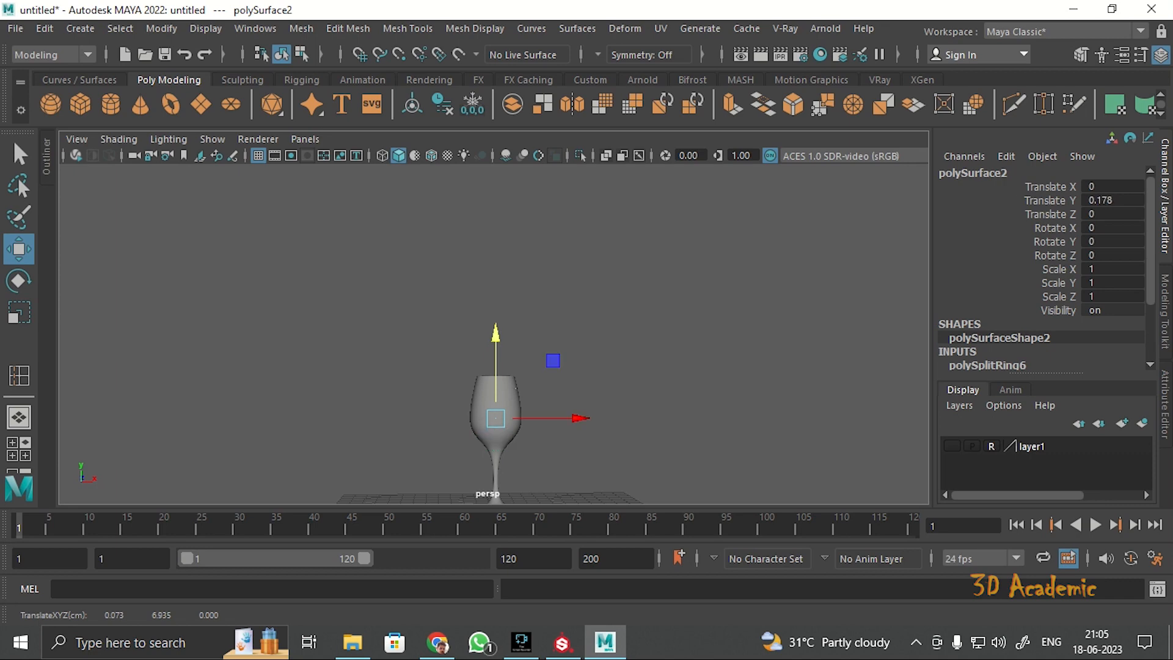
In the wireframe side view, lower the liquid mesh inside the bowl to a Translate Y of about -0.246.
key(space)
key(space)
key(space)
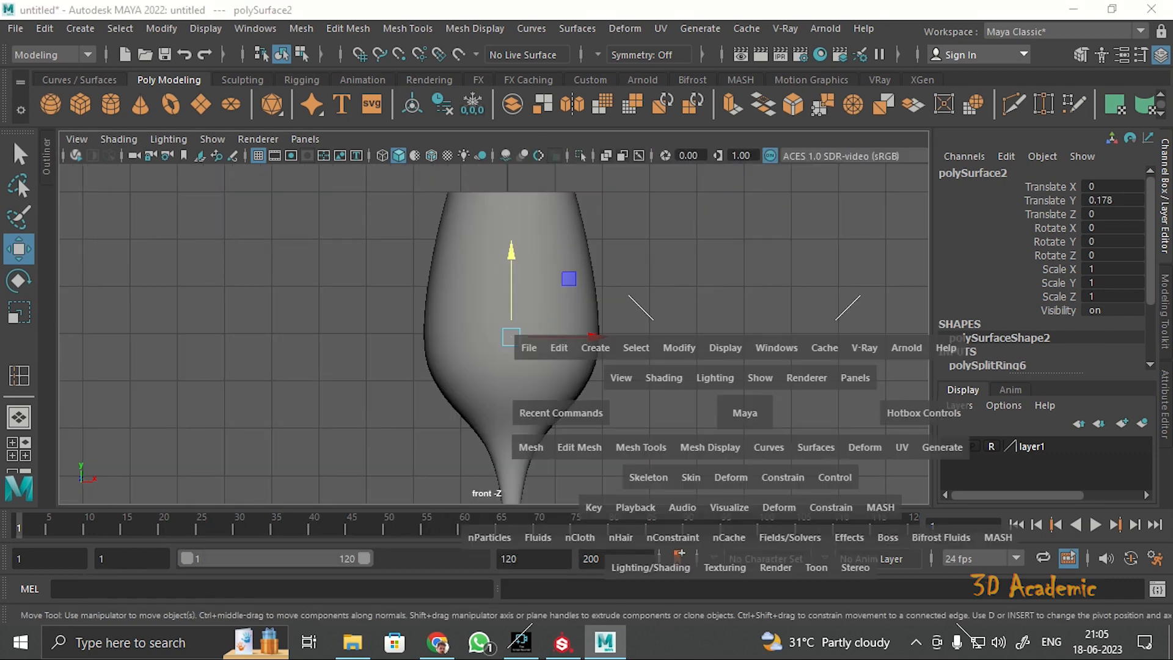
key(space)
alt+middle_drag(549, 201, 486, 419)
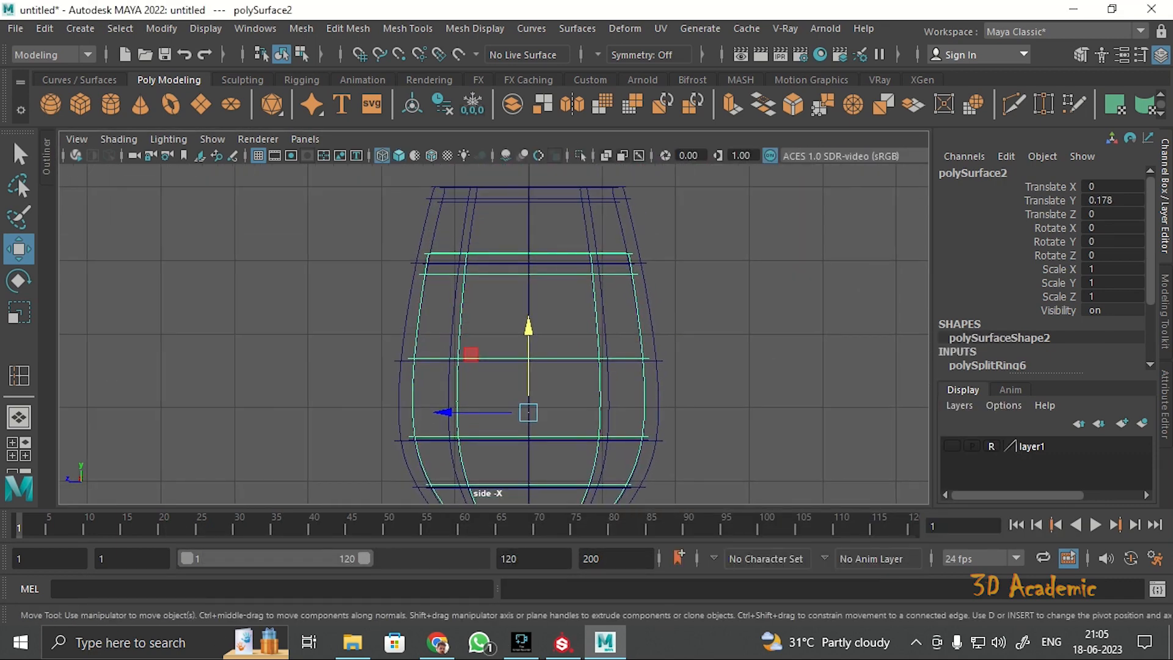
drag(529, 331, 528, 339)
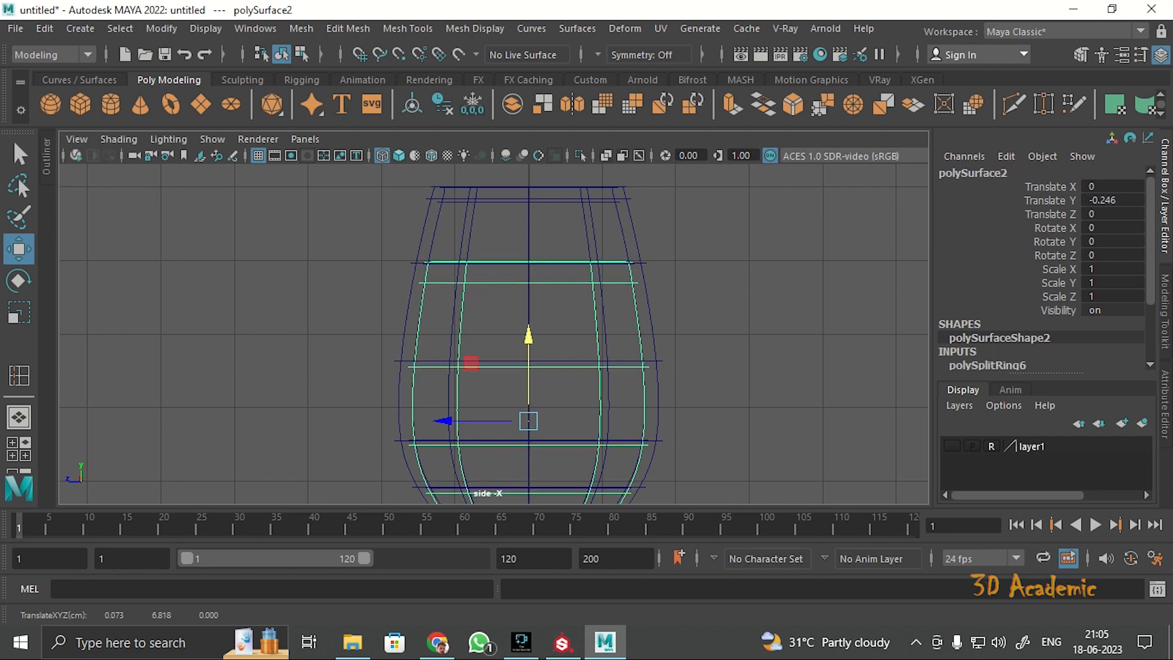
Scale the liquid mesh uniformly to about 0.972 and raise it to a Translate Y of about -0.114.
scroll(528, 339, down, 3)
alt+middle_drag(529, 338, 519, 294)
key(r)
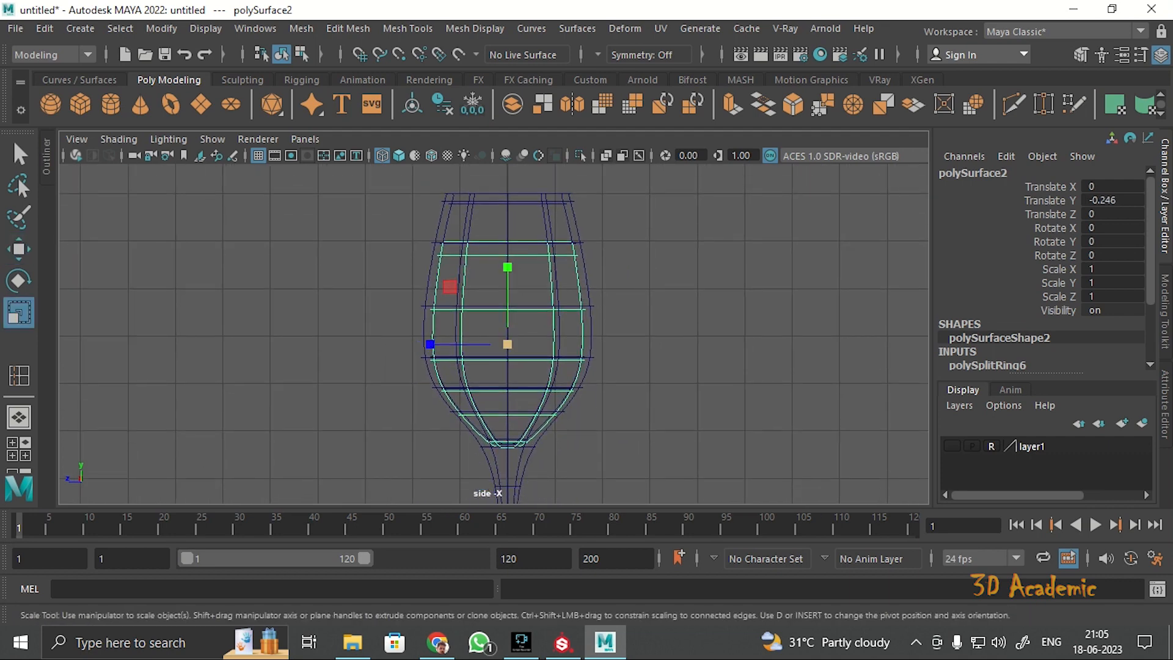
drag(507, 343, 499, 344)
key(w)
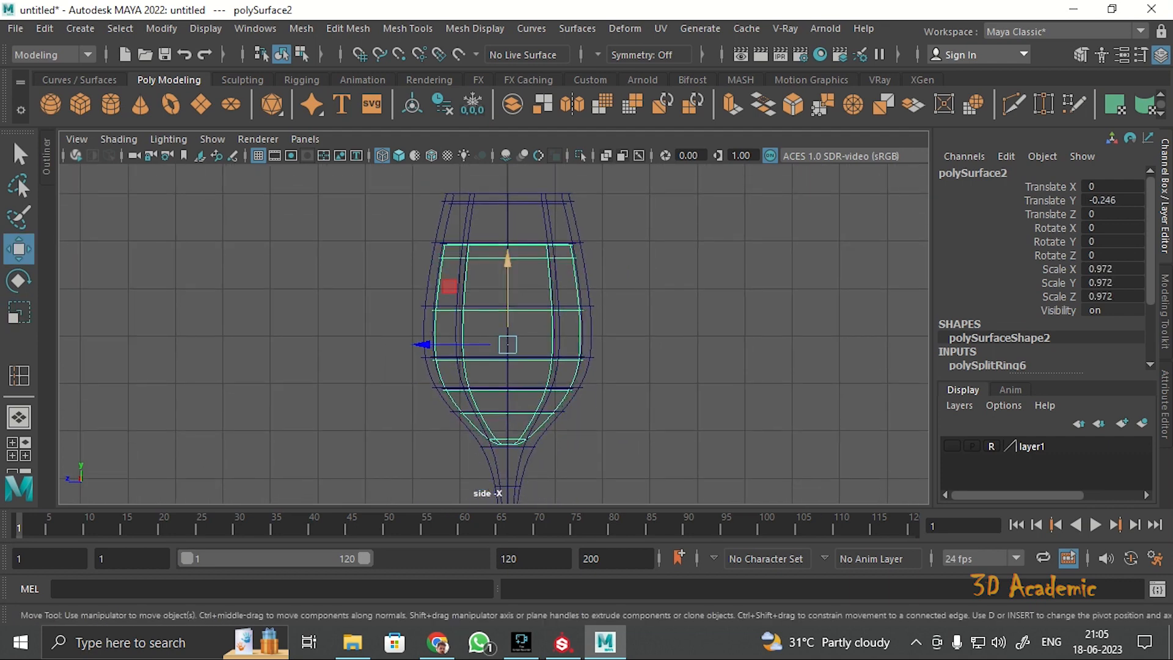
drag(507, 261, 522, 342)
key(space)
key(space)
scroll(523, 342, up, 5)
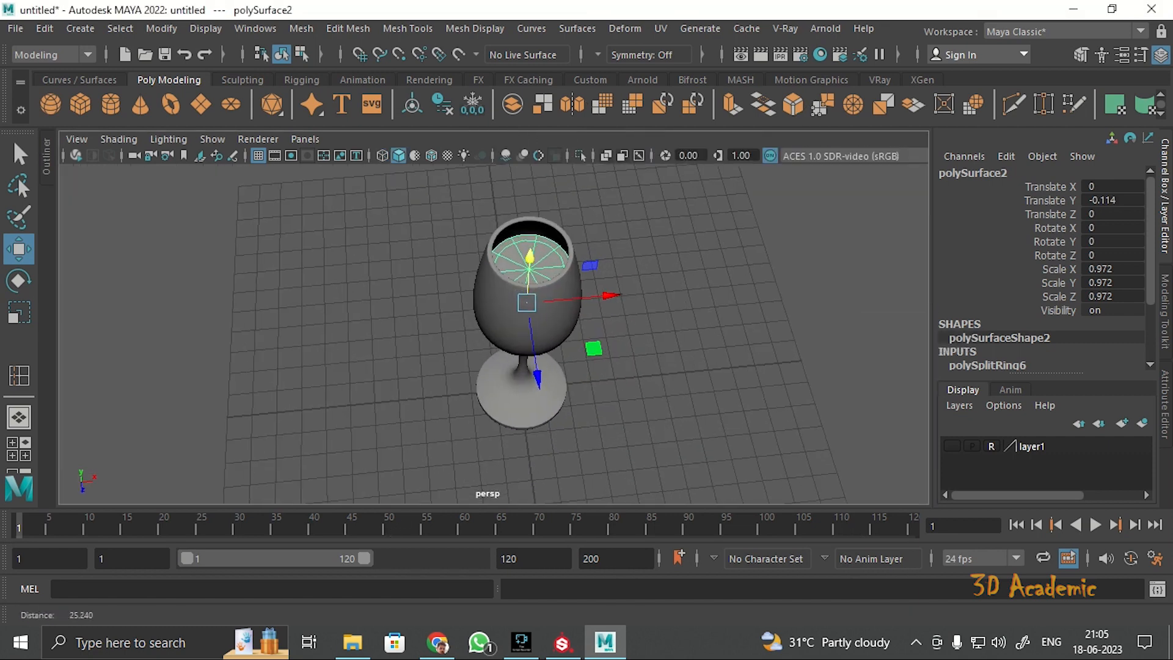
Create a polygon plane beneath the glass and scale it uniformly to about 45 as a floor.
click(659, 306)
alt+drag(659, 318, 648, 244)
scroll(648, 244, down, 5)
alt+drag(525, 366, 527, 327)
scroll(526, 327, up, 3)
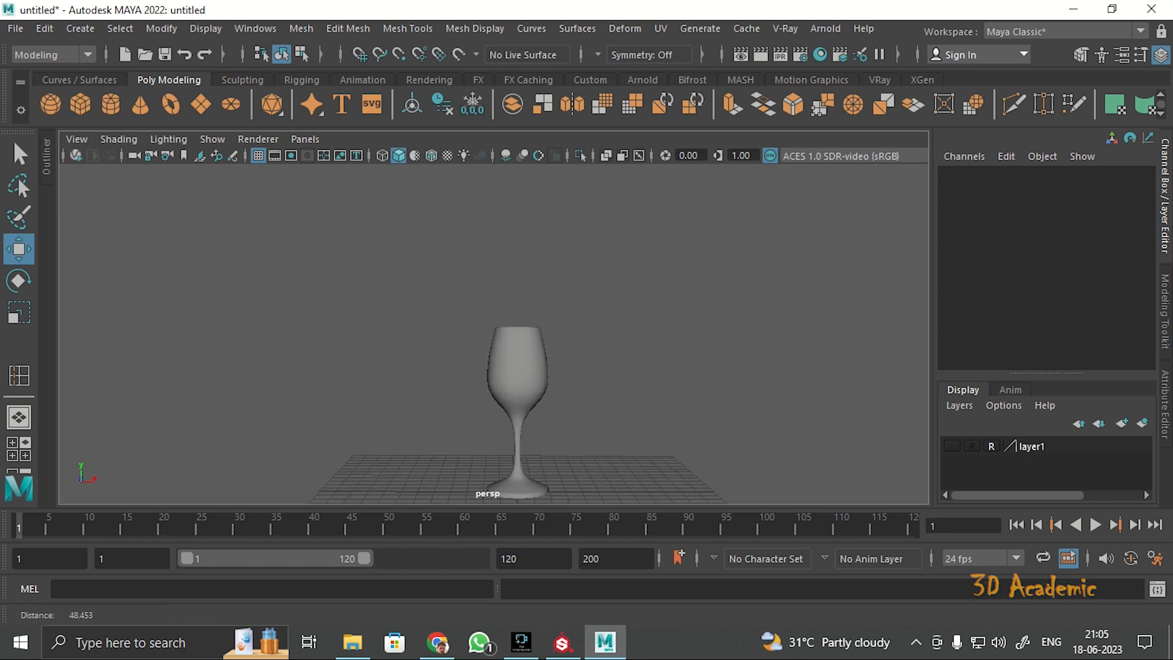
alt+middle_drag(527, 367, 516, 267)
alt+drag(516, 267, 516, 284)
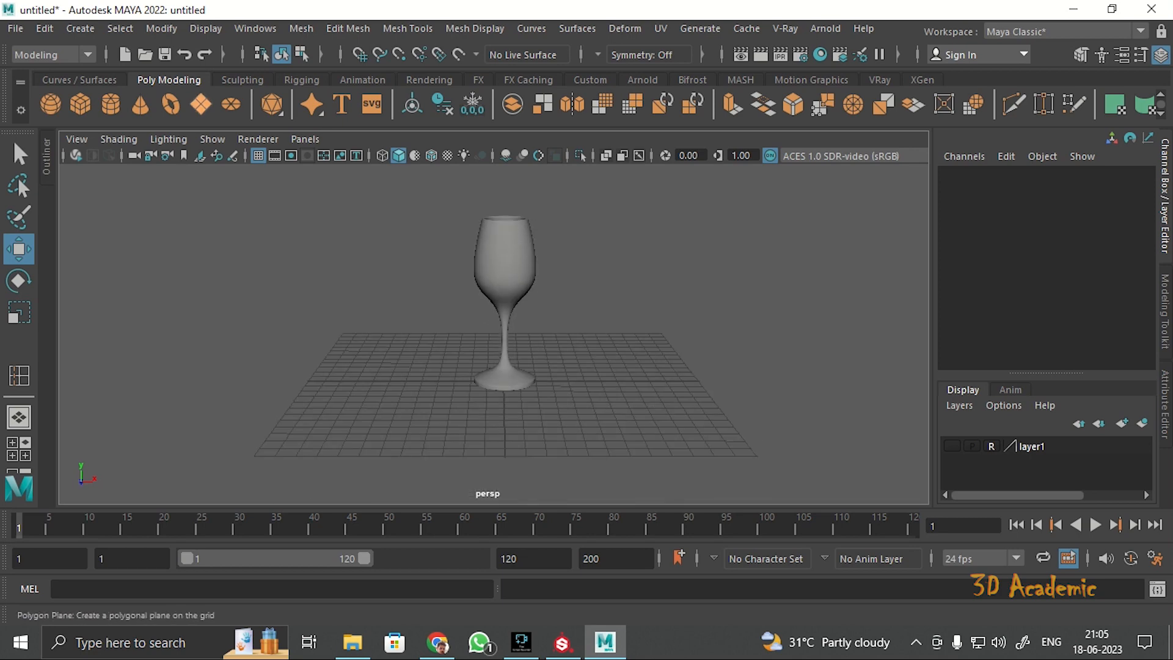
click(200, 104)
key(r)
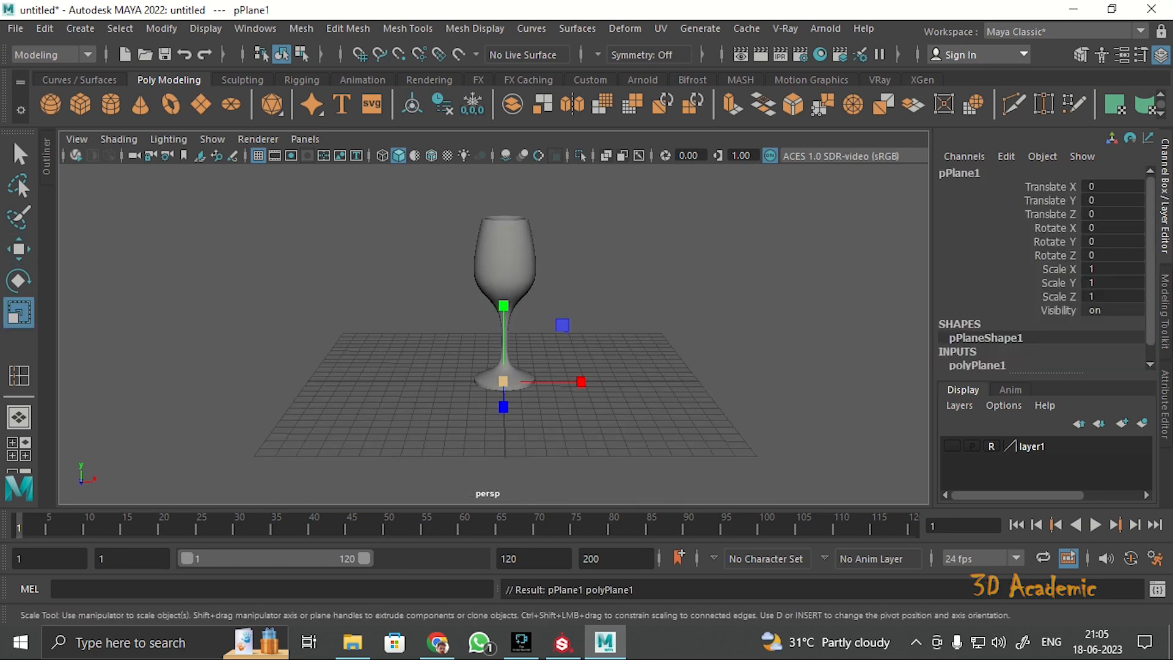
drag(503, 381, 760, 381)
click(720, 256)
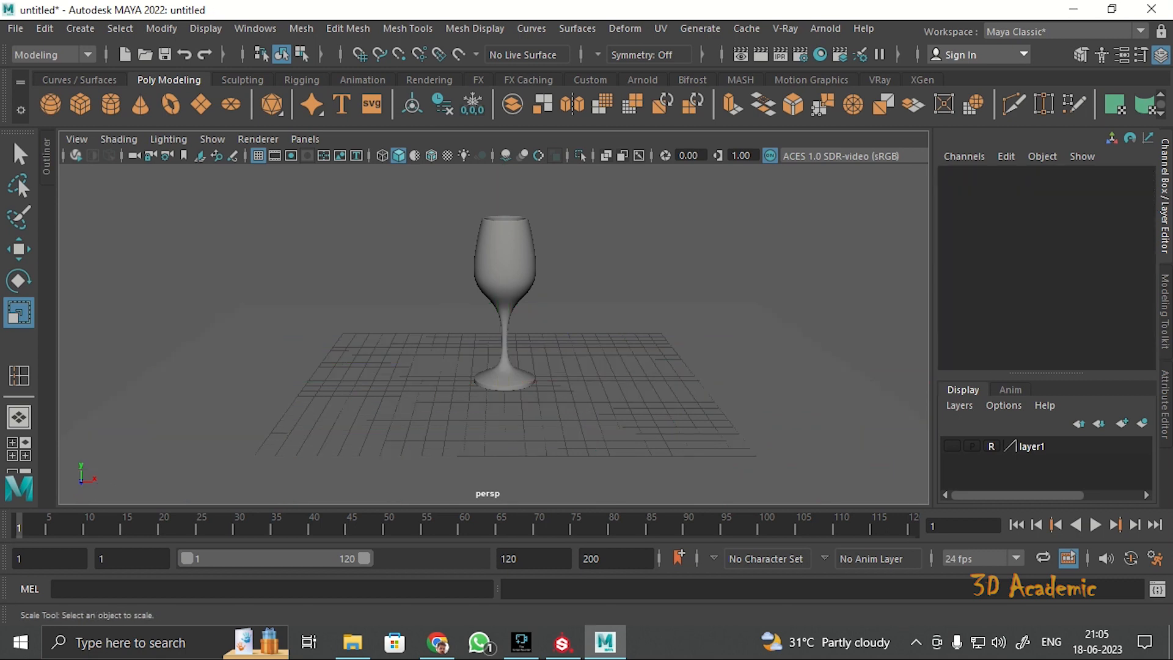
Set the floor plane's Subdivisions Width and Subdivisions Height to 1.
click(721, 391)
click(976, 365)
scroll(984, 355, down, 2)
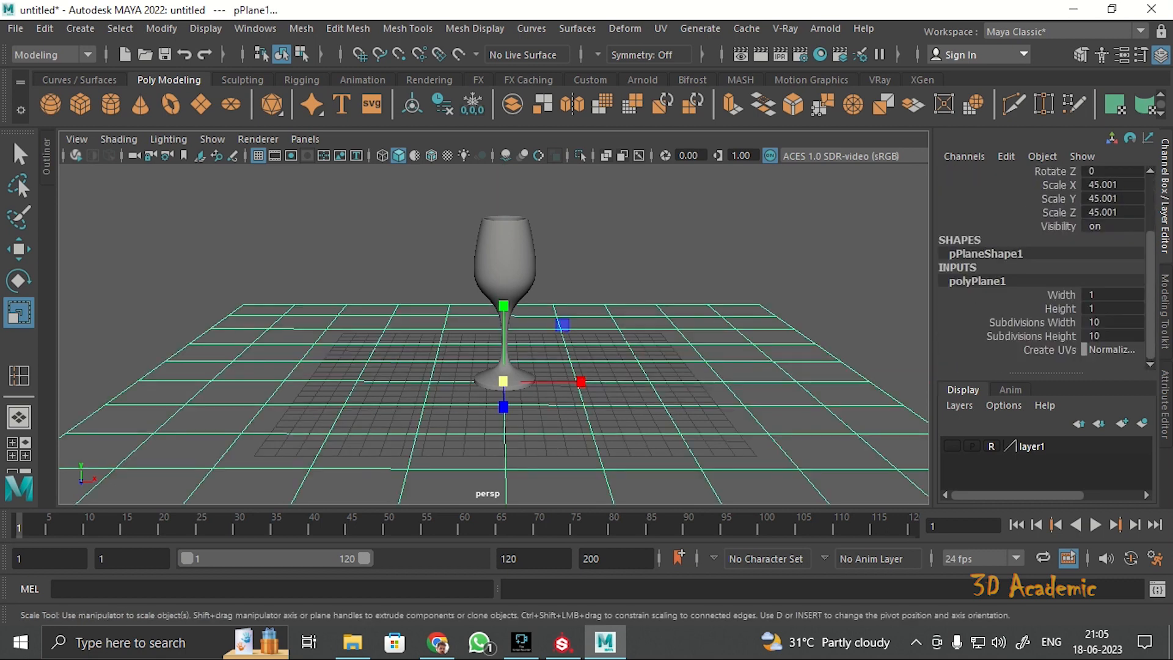
drag(1108, 322, 1108, 336)
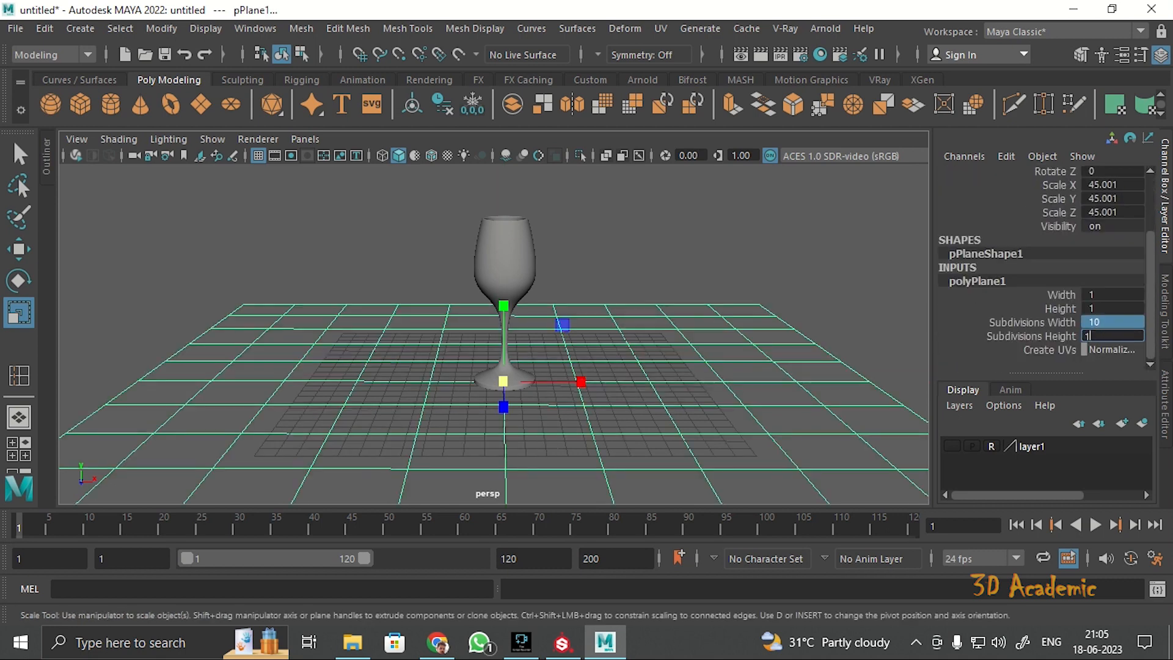
text(1)
key(Return)
click(721, 245)
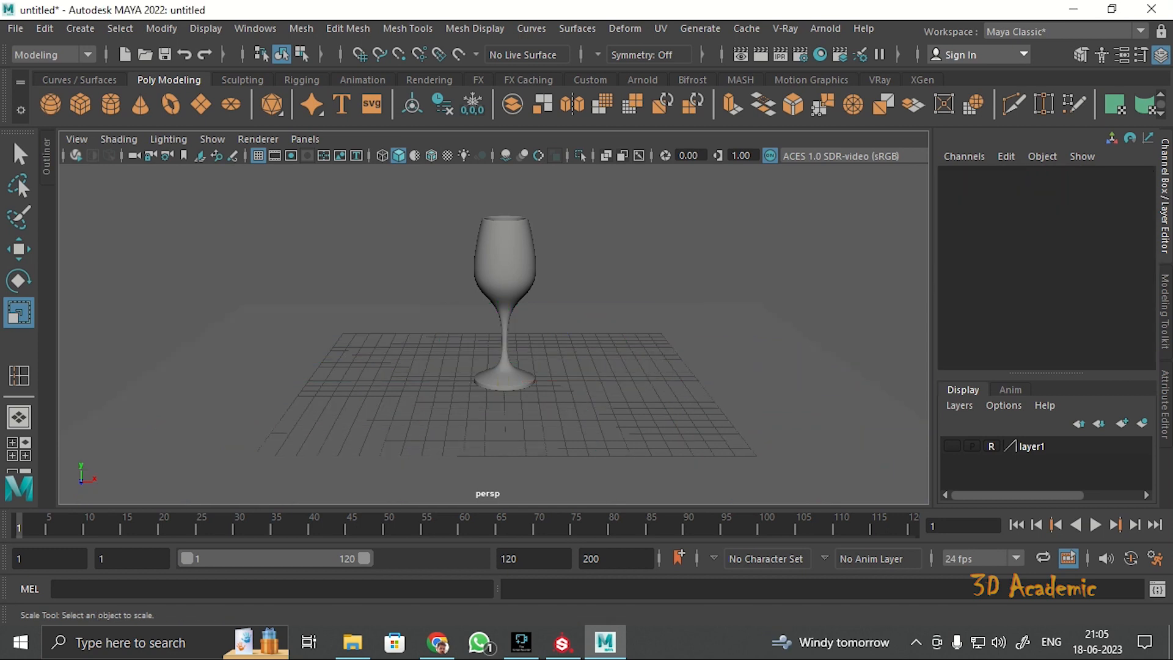
Extrude the floor plane's edge behind the glass straight up to form a tall backdrop wall.
scroll(610, 342, down, 6)
alt+drag(672, 330, 568, 367)
click(619, 367)
right_drag(620, 169, 619, 123)
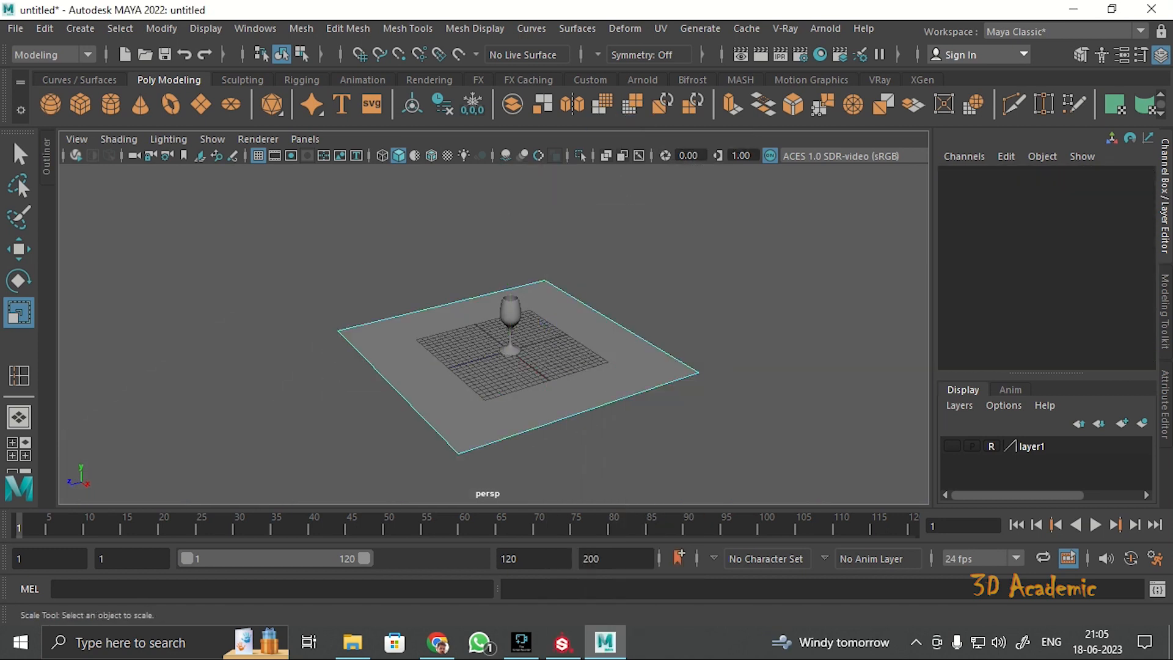
click(617, 324)
key(w)
shift+drag(618, 245, 630, 92)
click(763, 275)
alt+drag(733, 306, 840, 261)
scroll(671, 306, up, 5)
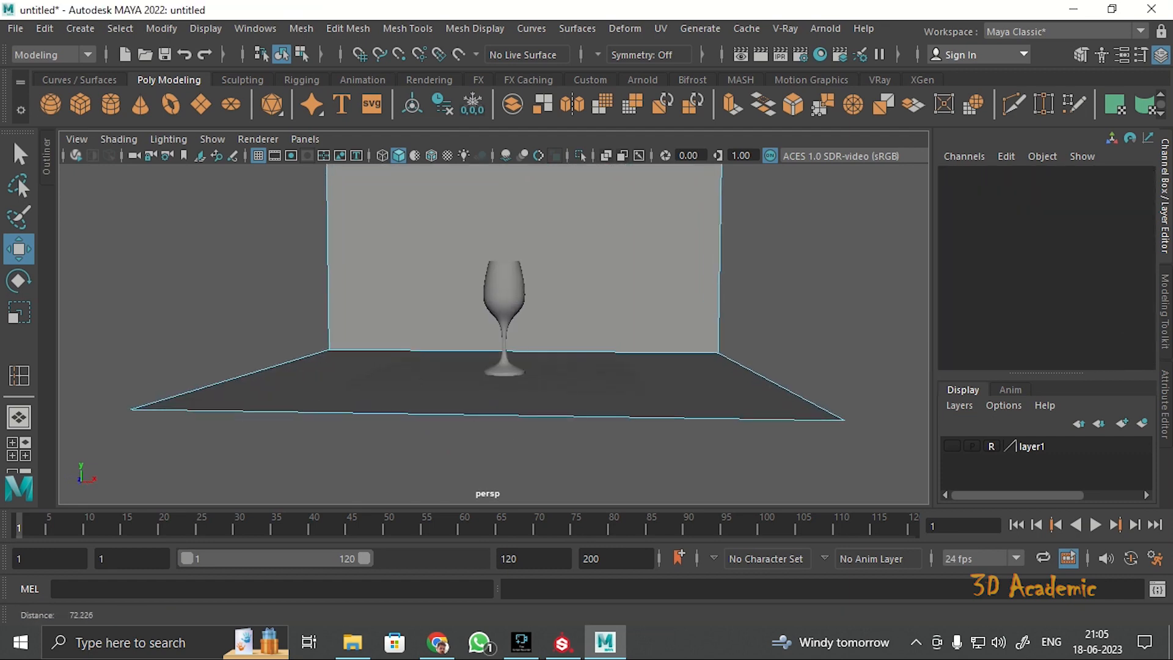
Bevel the edge between floor and wall with a smaller fraction and more segments for a curved corner, and return to object mode.
alt+drag(732, 293, 684, 317)
click(684, 332)
click(793, 103)
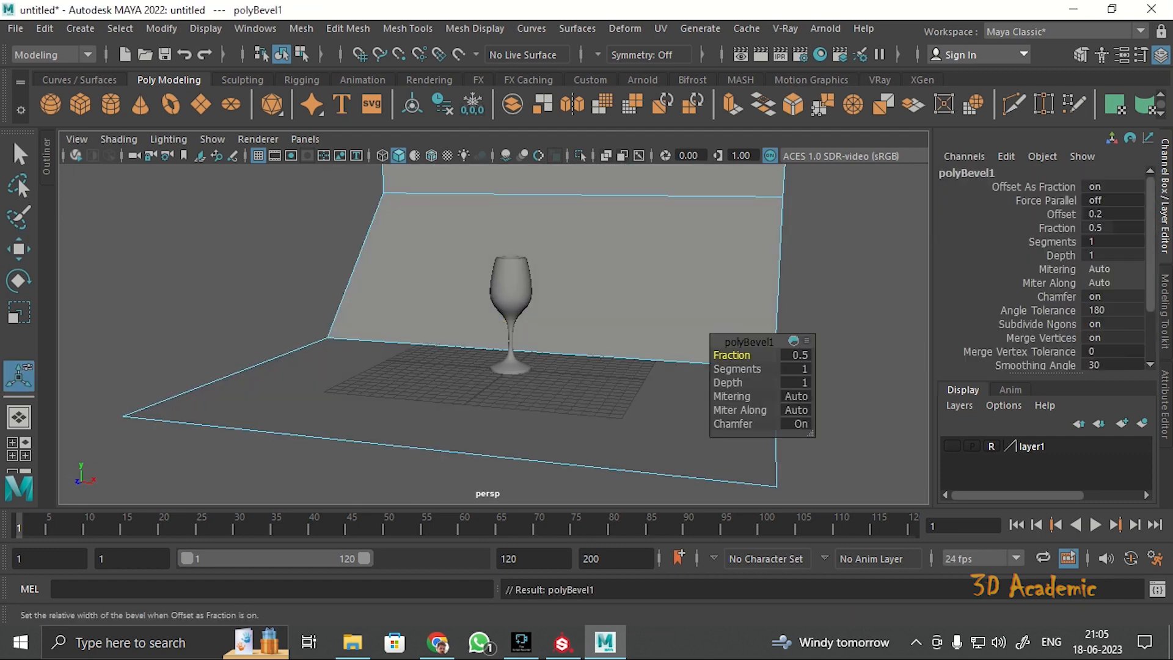
mouse_move(731, 355)
mouse_down()
mouse_move(711, 356)
mouse_move(745, 369)
mouse_up()
right_drag(656, 324, 736, 144)
click(842, 293)
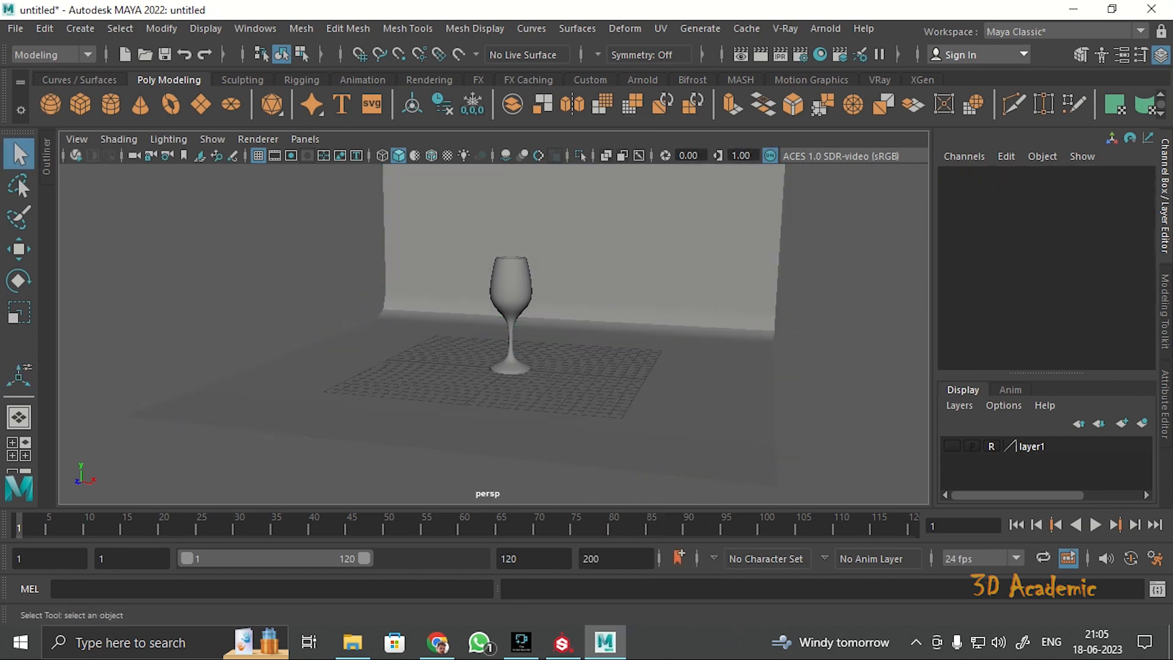
Widen the backdrop along X until it fills the perspective view behind the glass.
alt+drag(733, 329, 794, 314)
click(672, 287)
key(r)
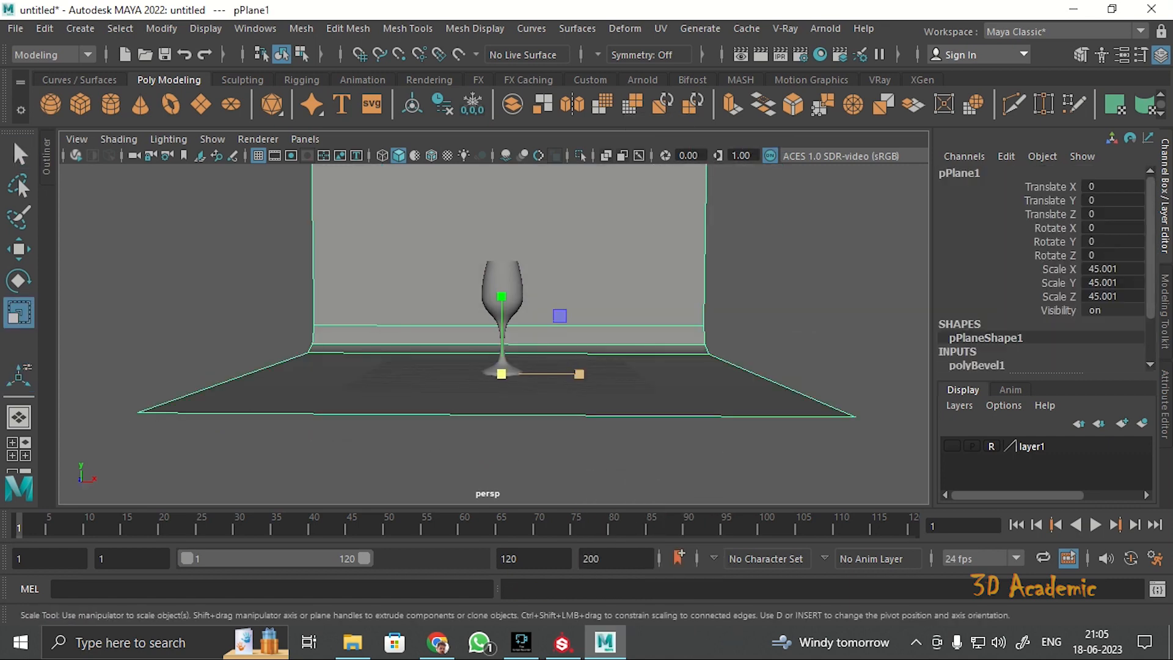
drag(579, 374, 663, 428)
click(672, 461)
scroll(660, 367, up, 6)
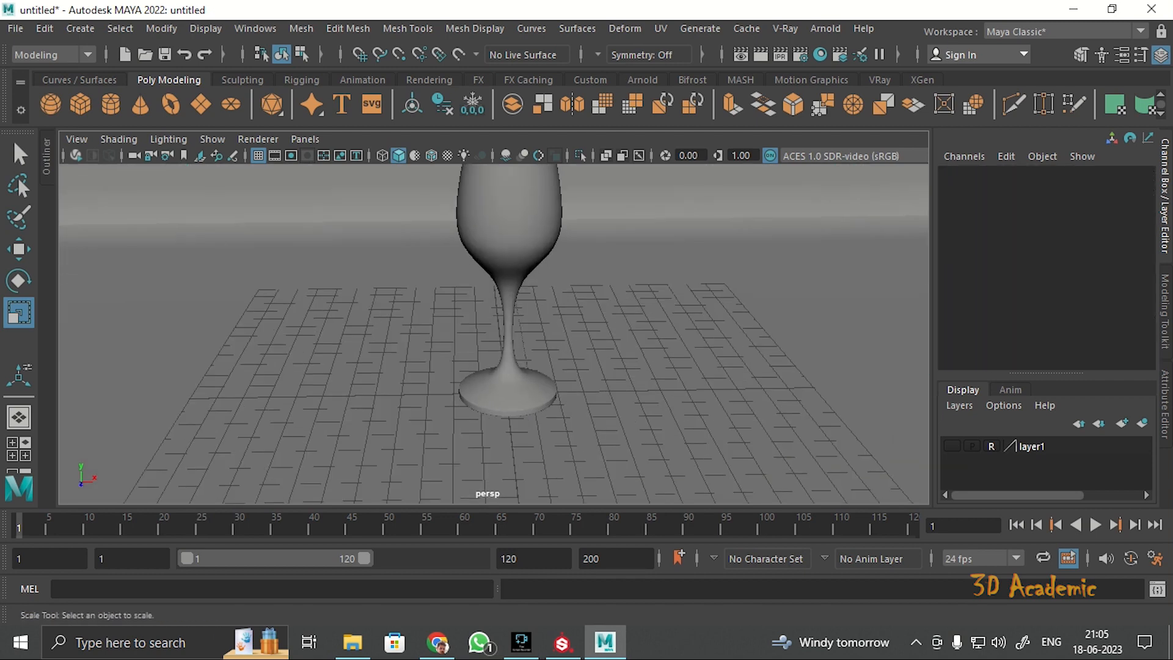
alt+middle_drag(659, 305, 652, 397)
alt+drag(652, 366, 651, 309)
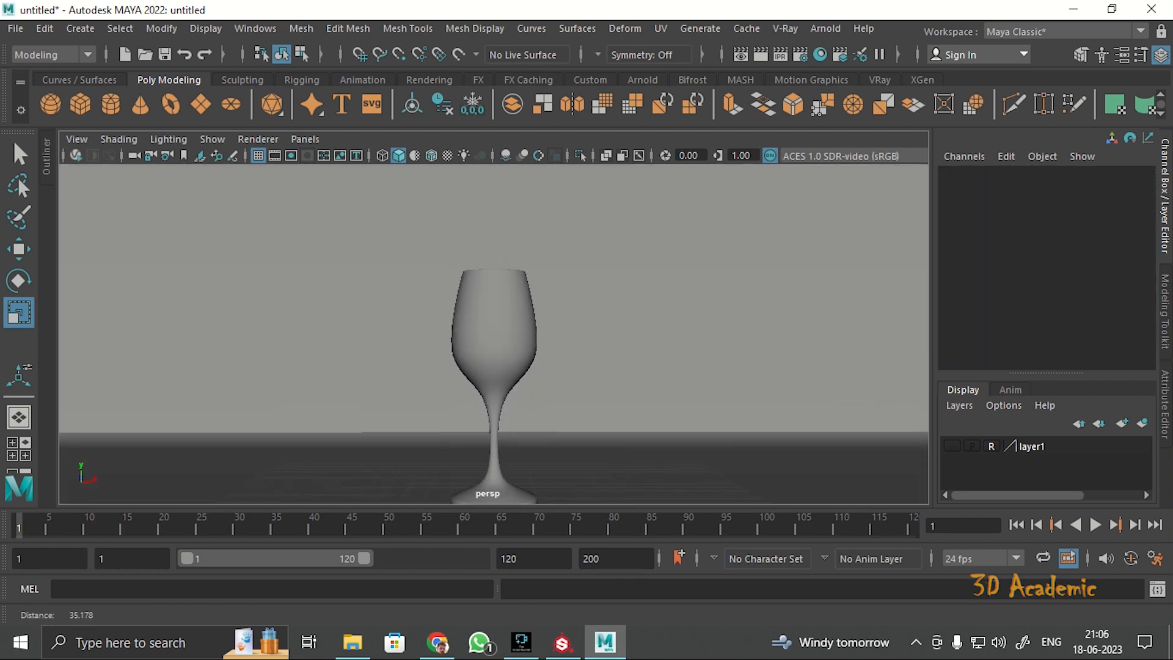
scroll(651, 309, down, 2)
alt+middle_drag(650, 309, 681, 250)
alt+drag(666, 263, 647, 272)
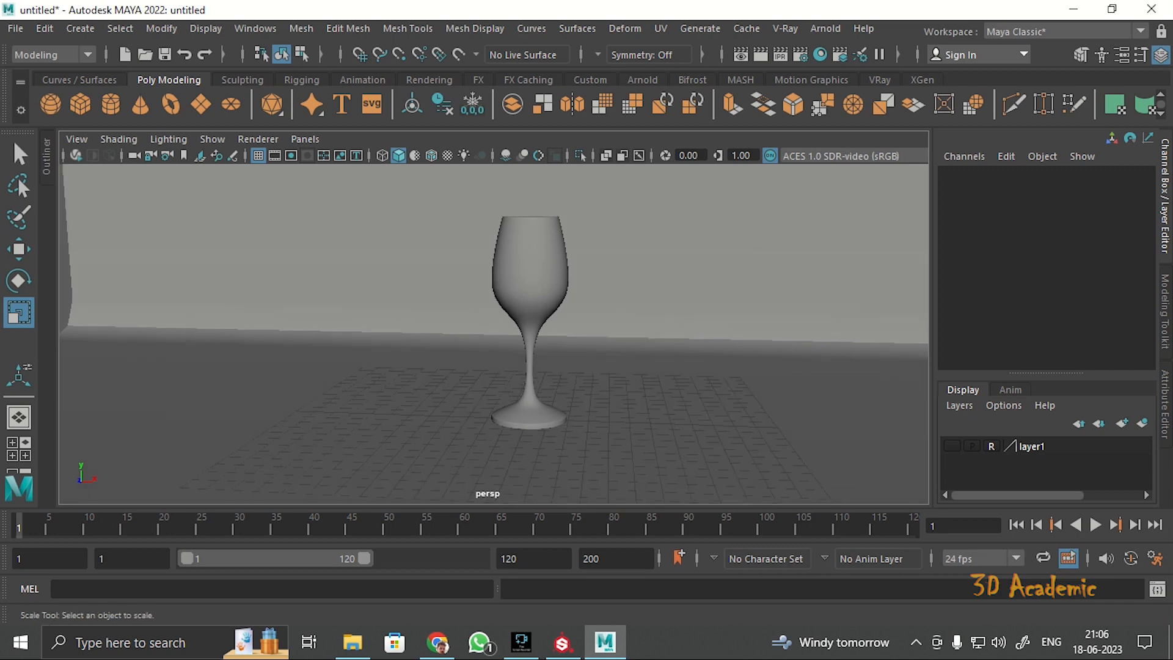
Assign a new Arnold aiStandardSurface material to the wine glass.
click(532, 275)
key(w)
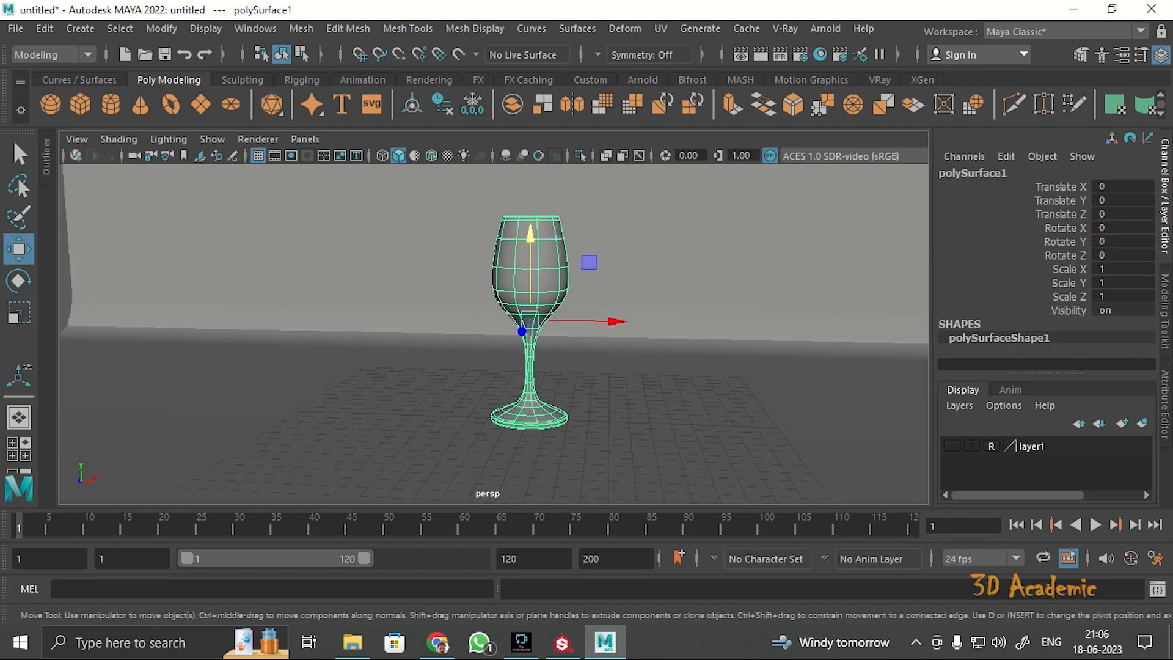
right_drag(557, 275, 557, 609)
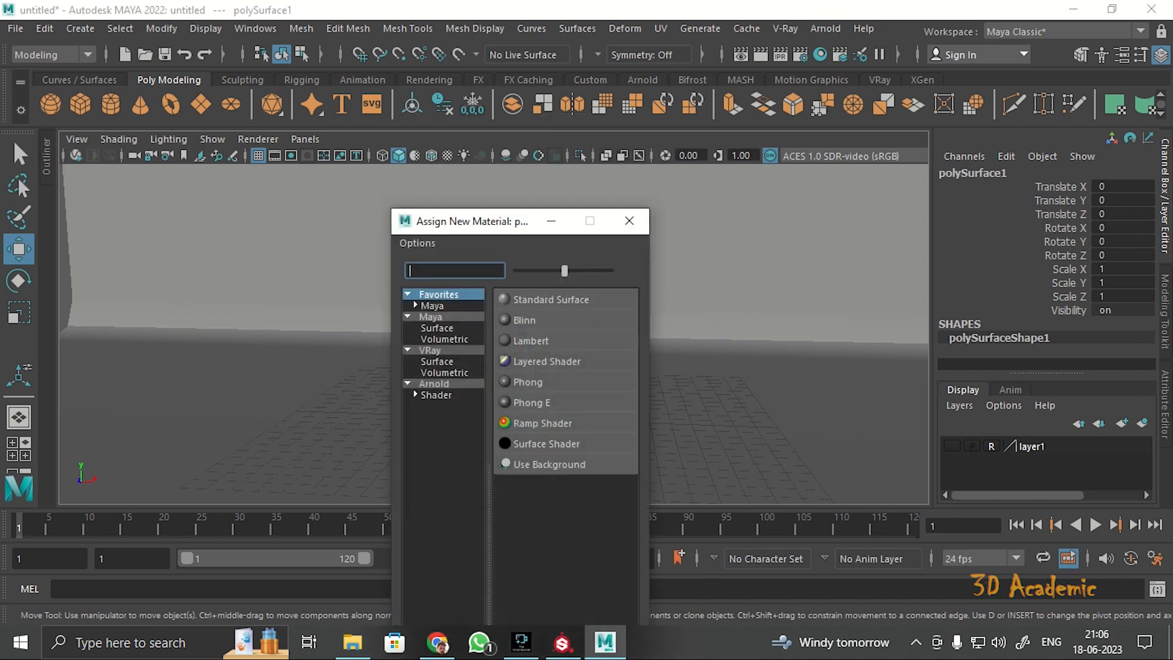
click(430, 316)
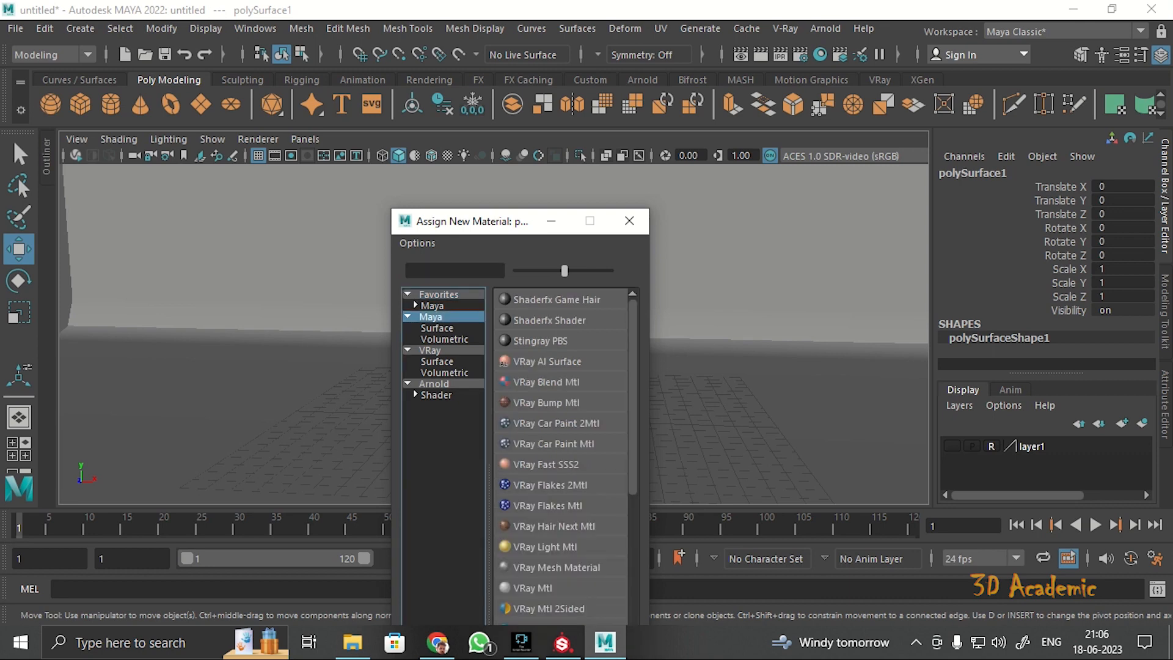
click(433, 384)
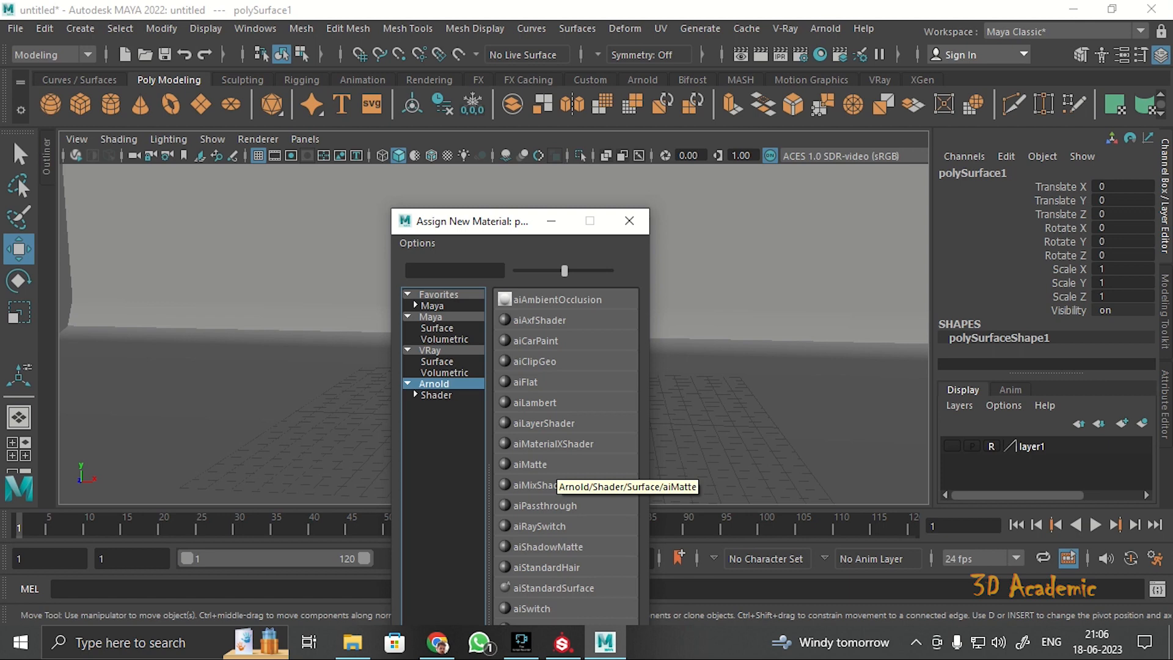
click(553, 588)
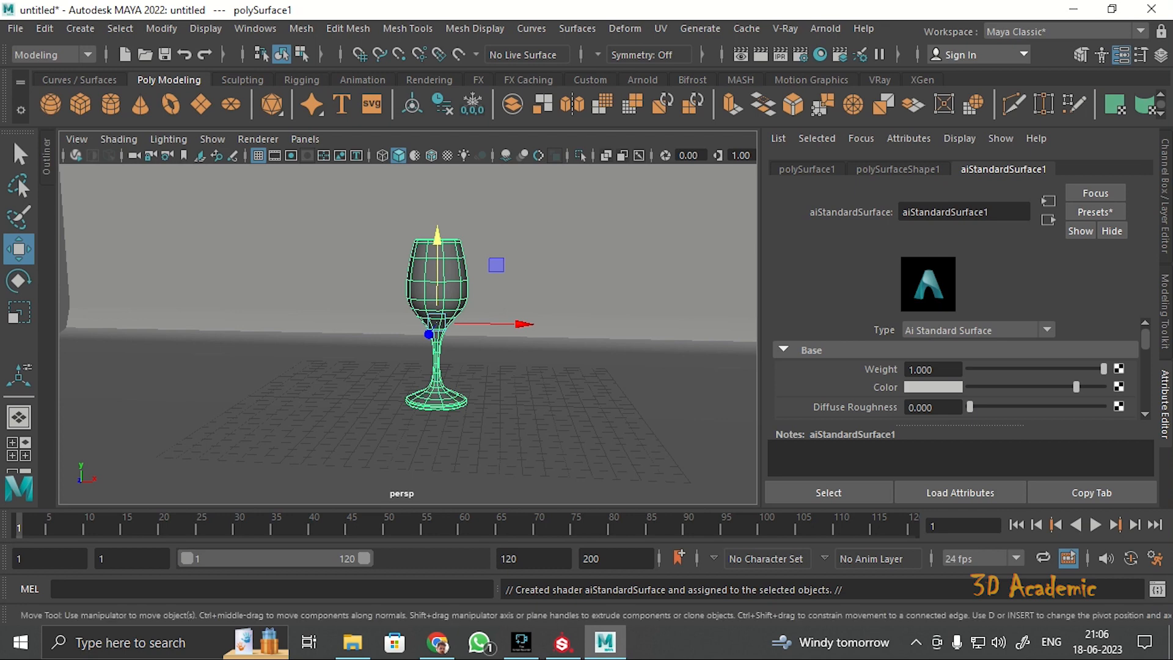
Replace the wine glass material's settings with the Glass preset.
click(1095, 212)
mouse_move(997, 255)
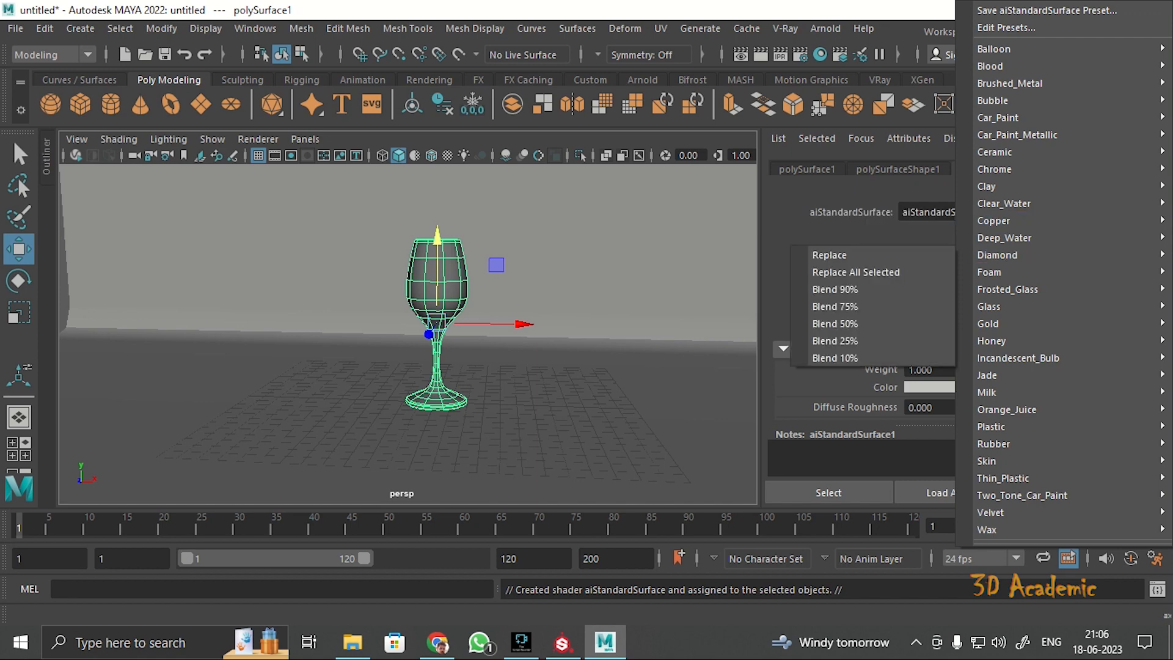
mouse_move(989, 306)
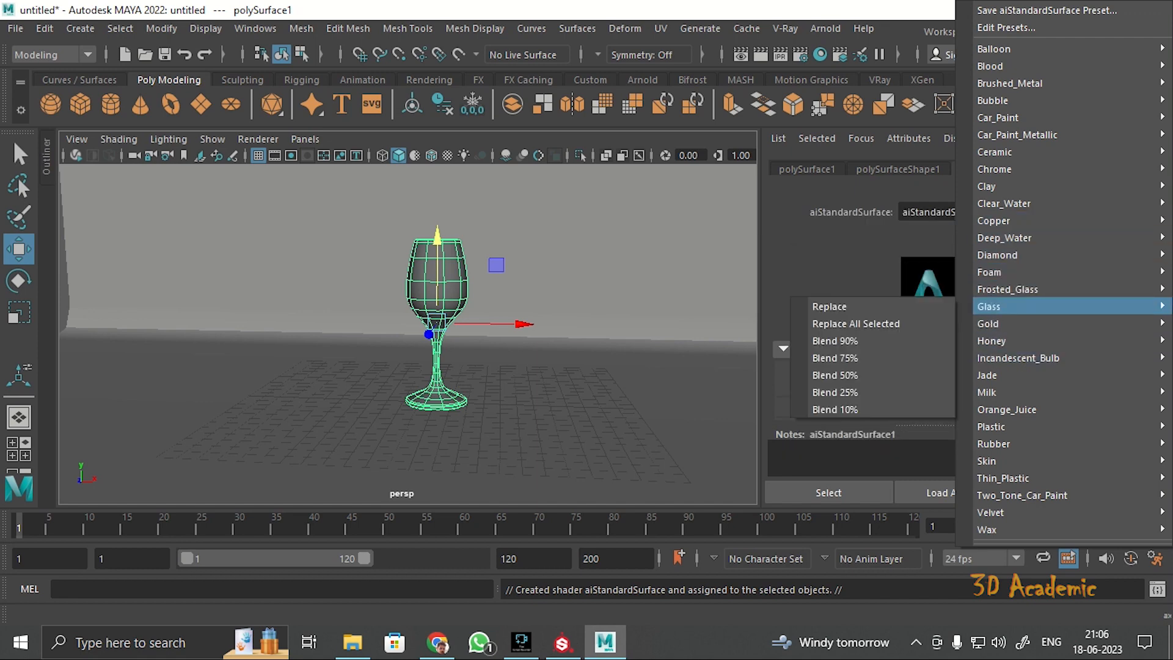
click(829, 306)
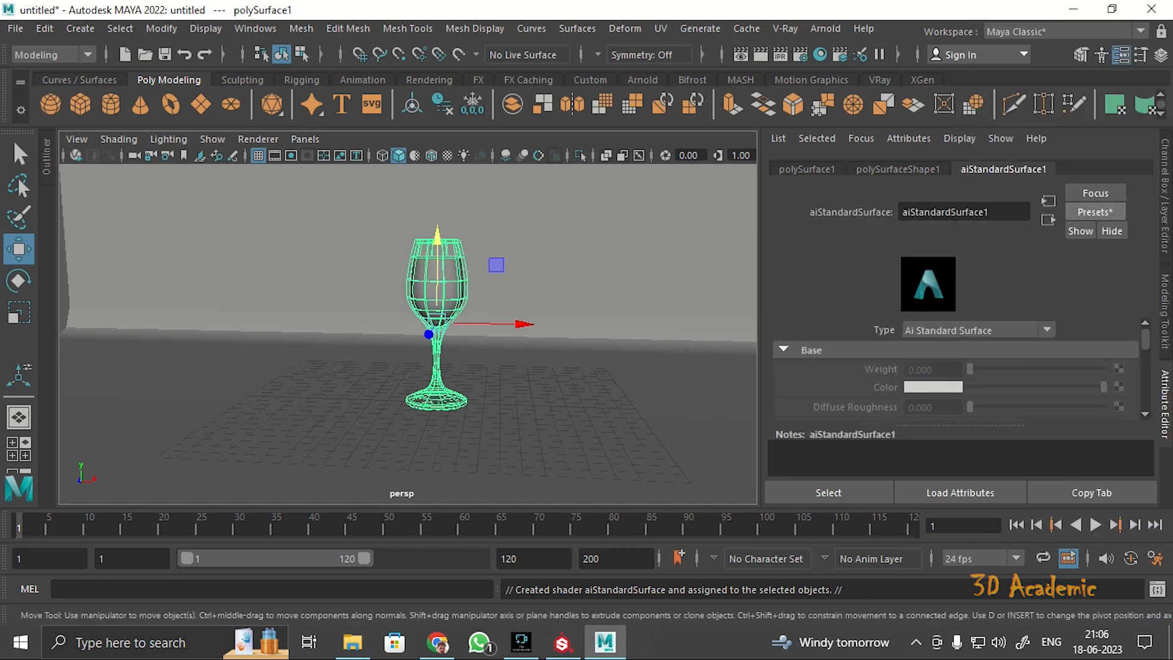
Select the wine glass and remove it from view to expose the liquid mesh.
click(538, 281)
scroll(488, 305, up, 4)
alt+middle_drag(476, 293, 476, 327)
click(447, 301)
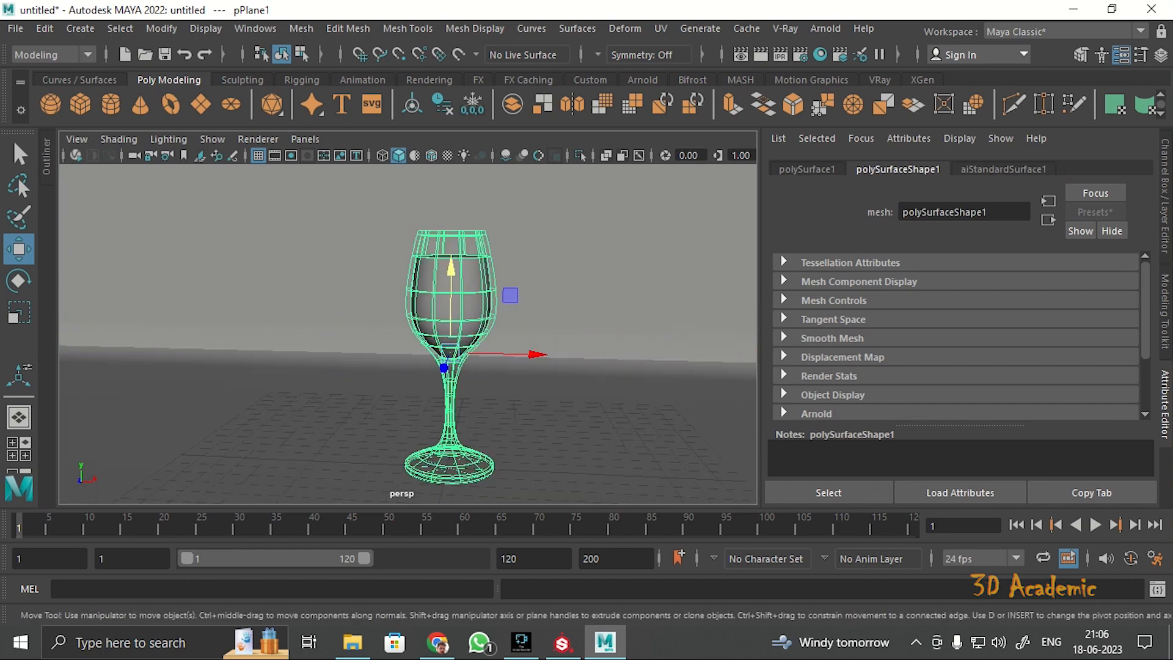
alt+drag(464, 312, 477, 275)
click(611, 428)
click(461, 317)
mouse_move(428, 305)
alt+mouse_down()
mouse_move(470, 284)
mouse_move(427, 269)
mouse_move(431, 324)
alt+mouse_up()
key(Delete)
Assign a new Arnold aiStandardSurface material to the liquid mesh.
click(464, 330)
scroll(488, 366, up, 3)
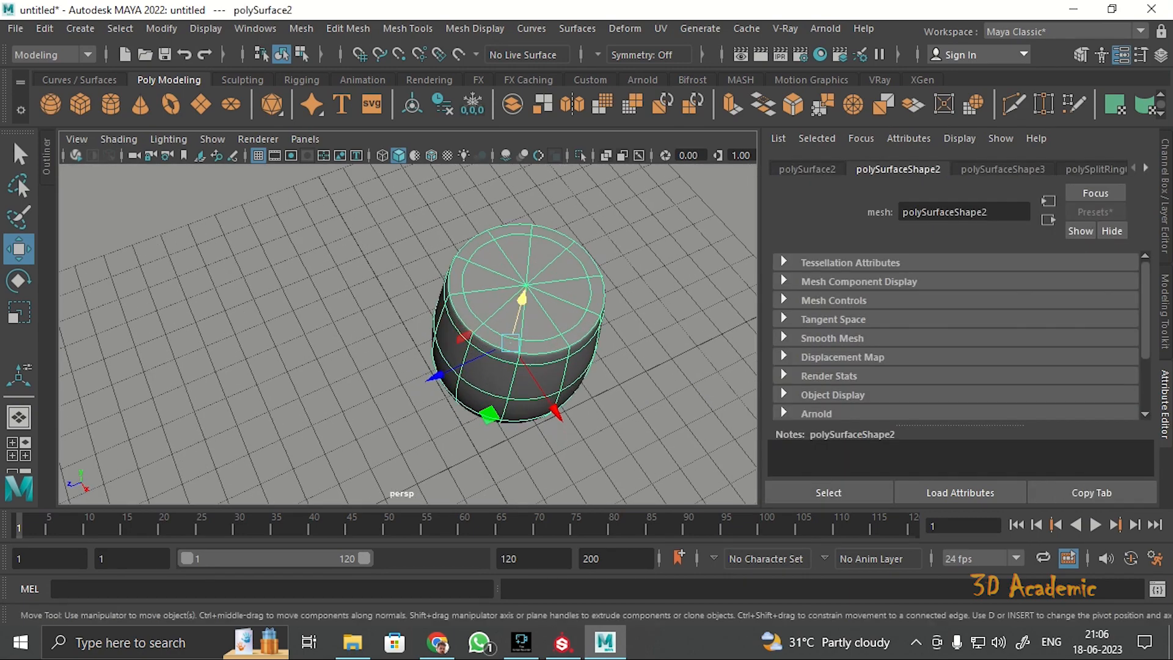
right_click(501, 169)
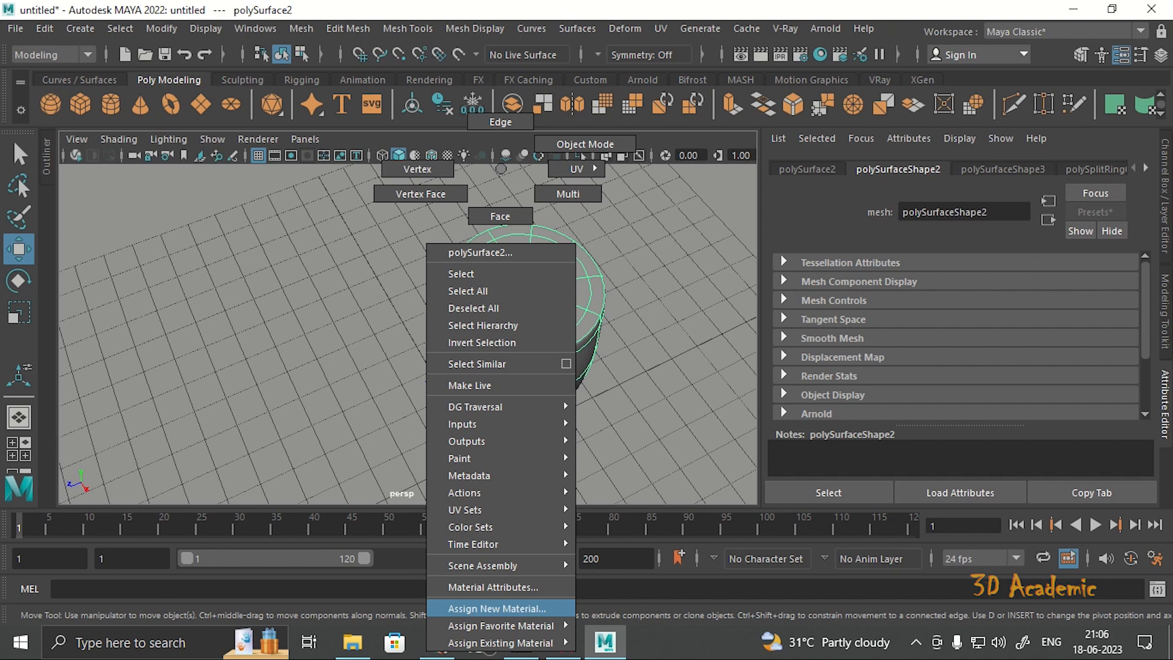
click(497, 608)
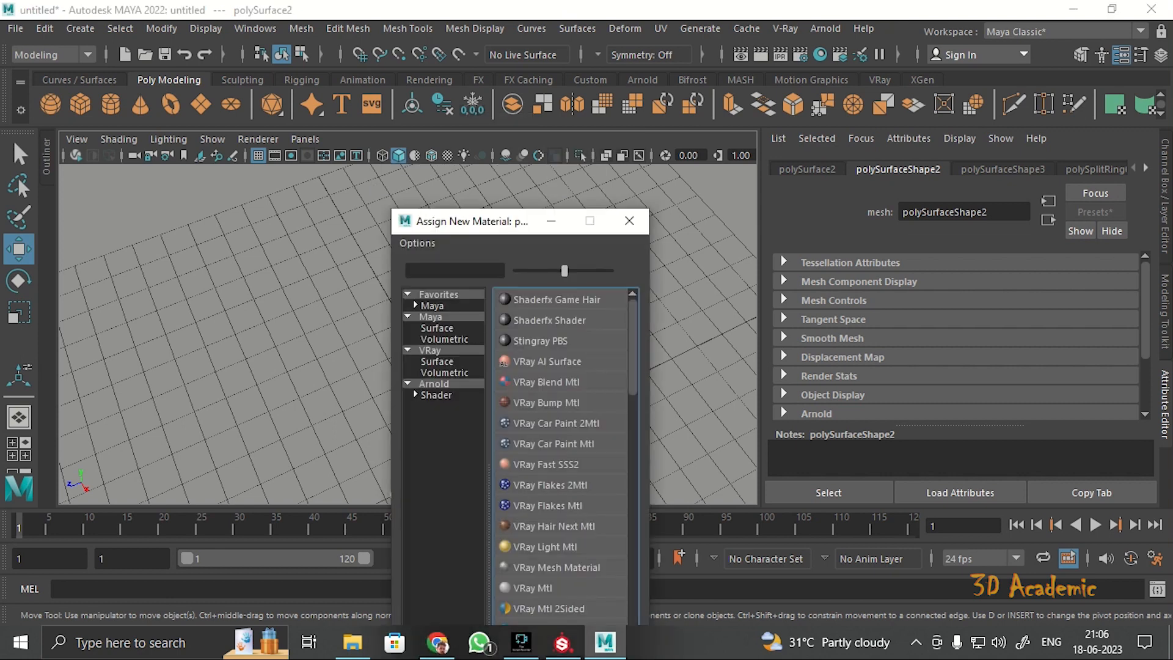
click(434, 383)
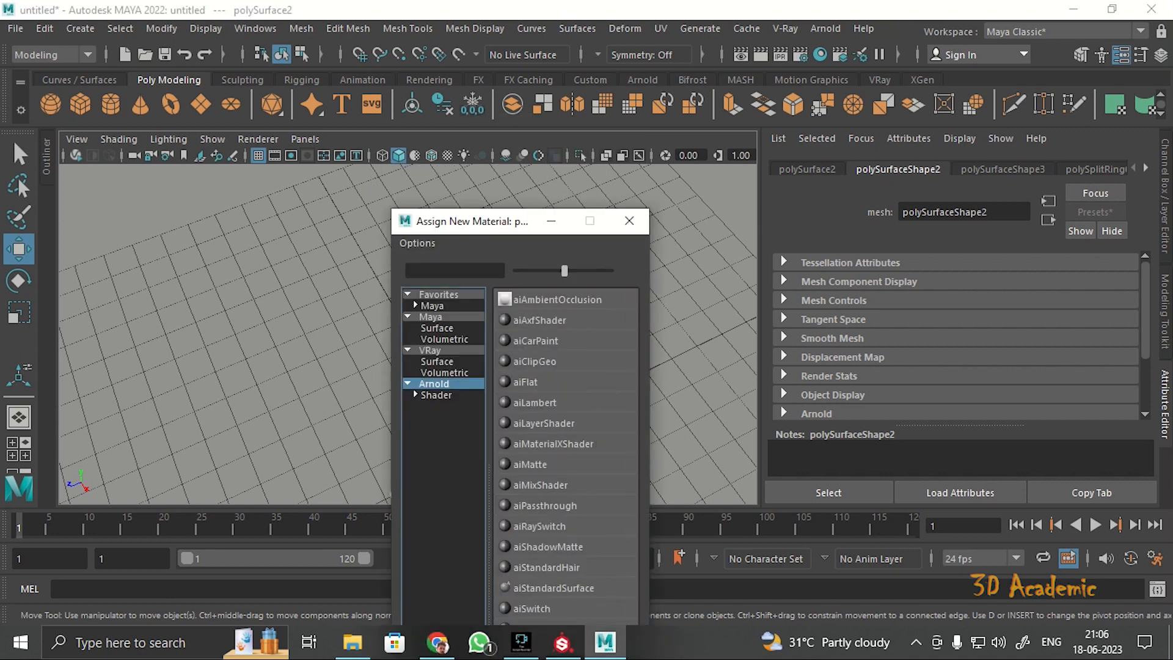
click(504, 585)
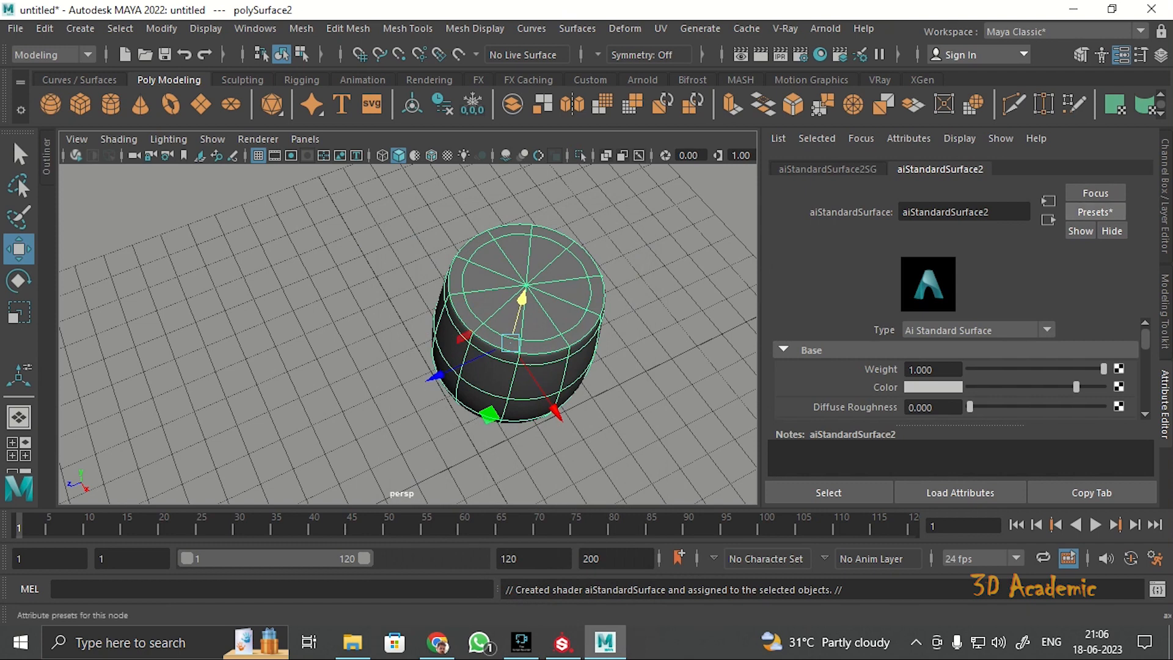
Replace the liquid material's settings with the Clear_Water preset.
click(1095, 211)
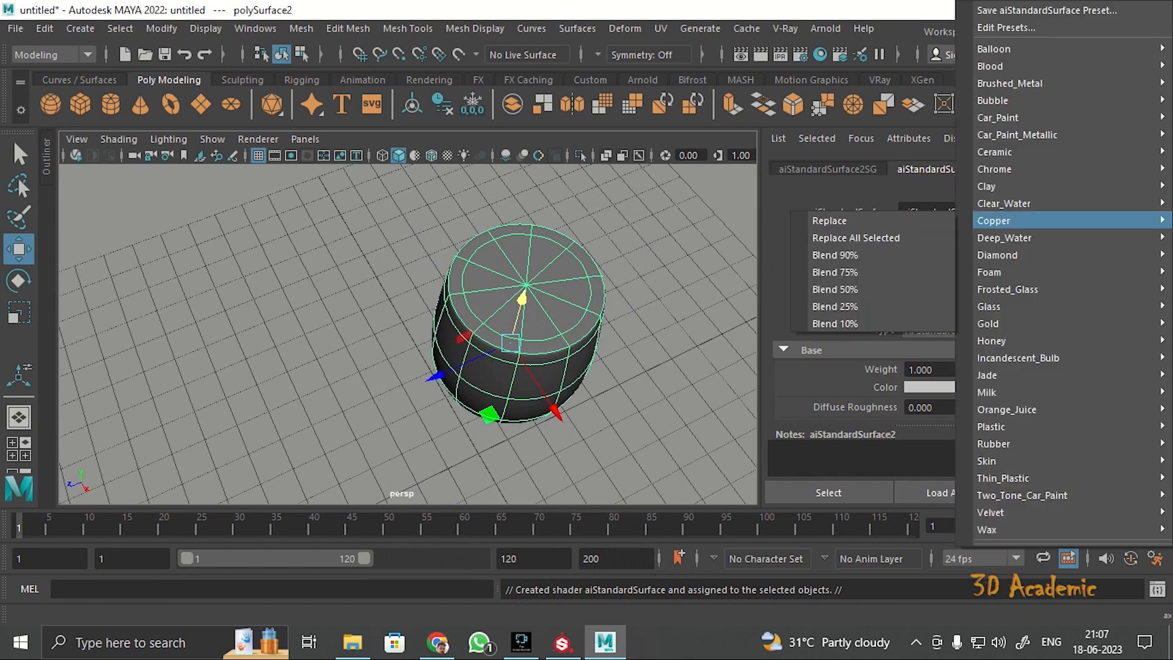
mouse_move(993, 306)
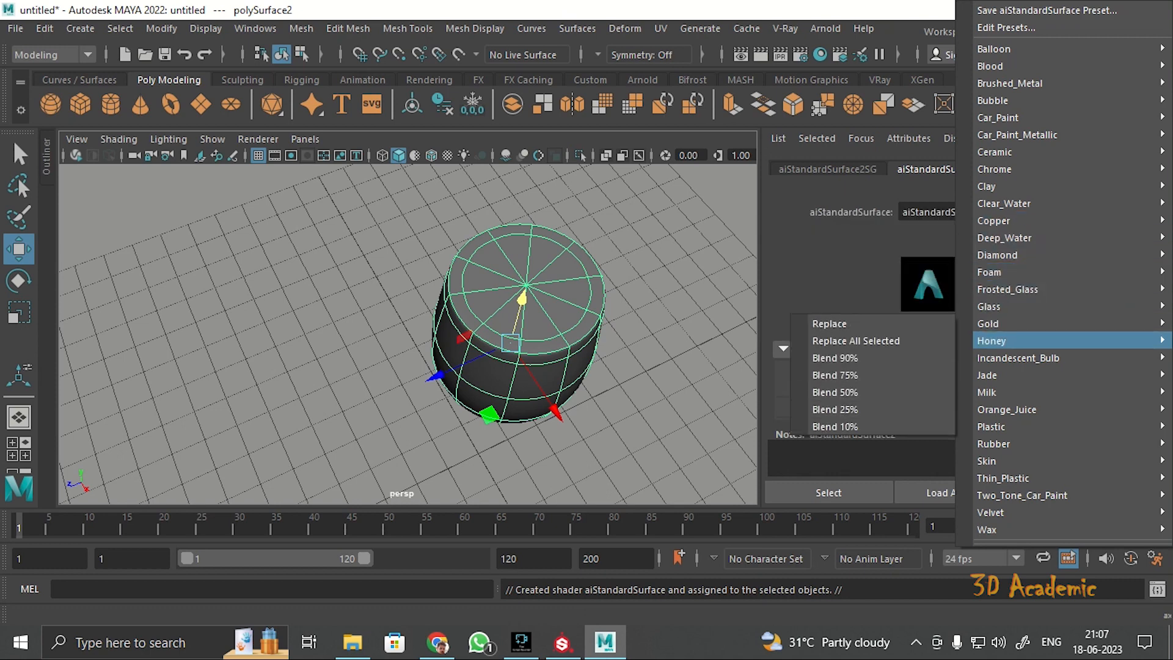
mouse_move(1001, 478)
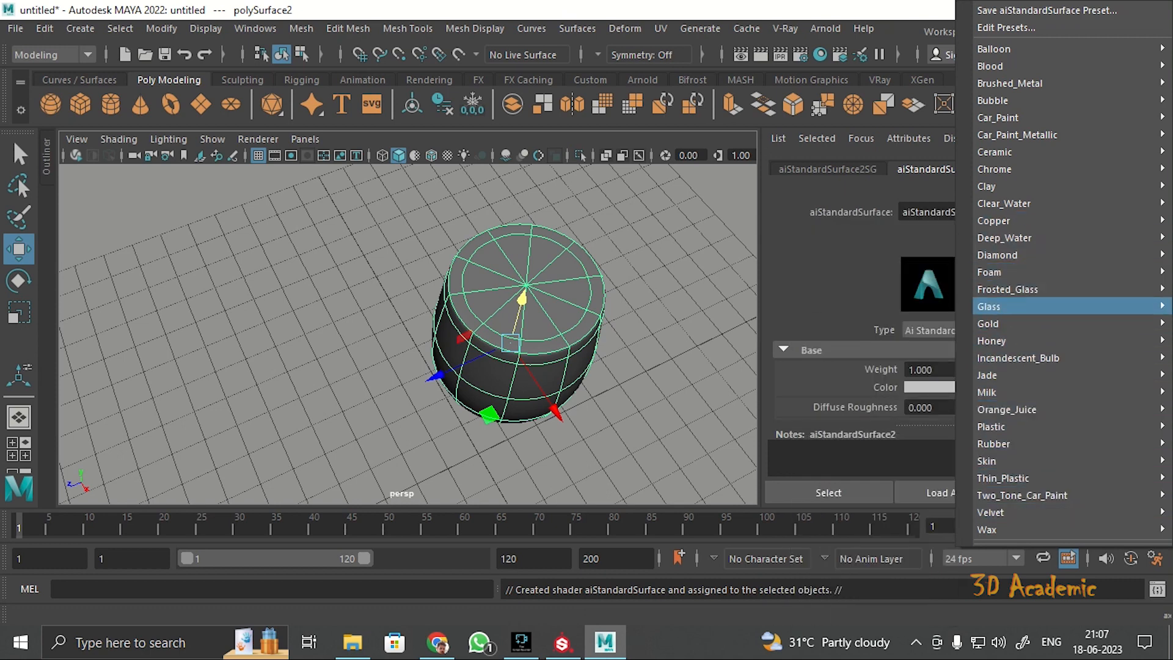
mouse_move(1002, 186)
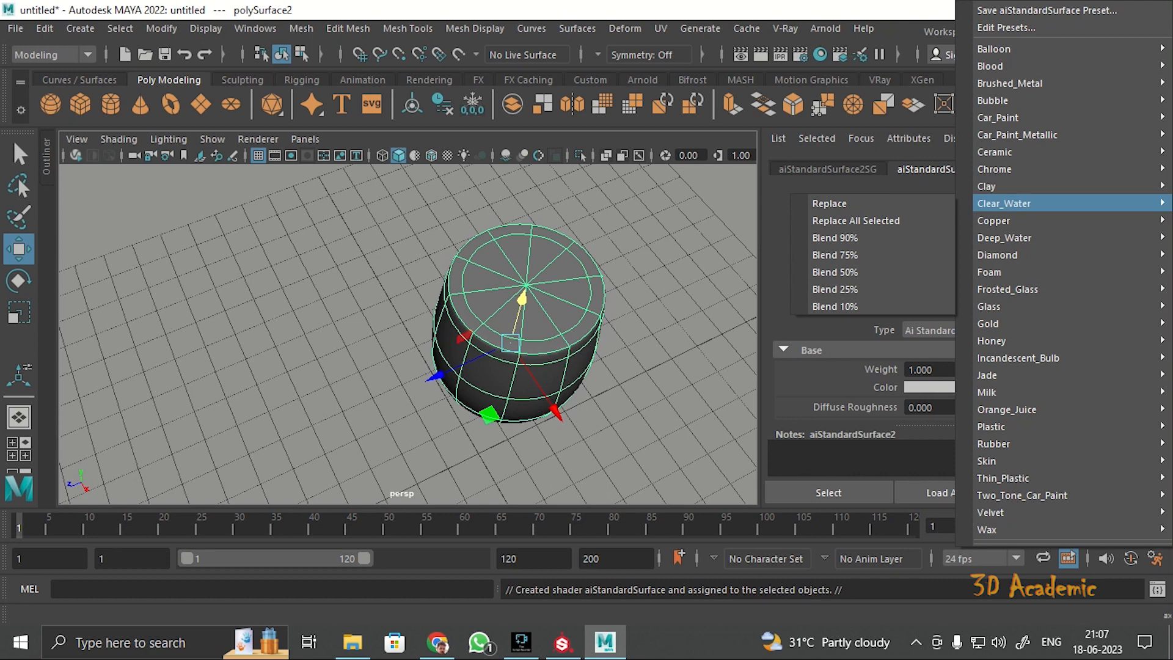
click(829, 203)
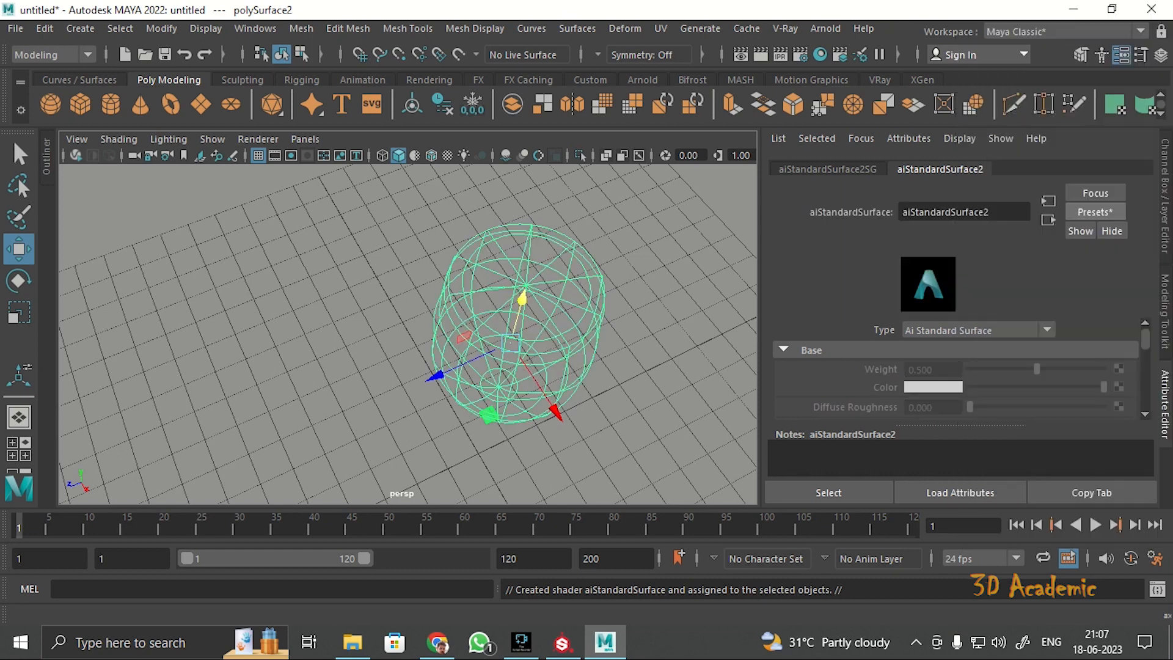
Clear the liquid's selection and examine the shaded scene and curved backdrop from several angles.
scroll(408, 333, down, 3)
scroll(407, 334, down, 5)
alt+drag(407, 367, 495, 293)
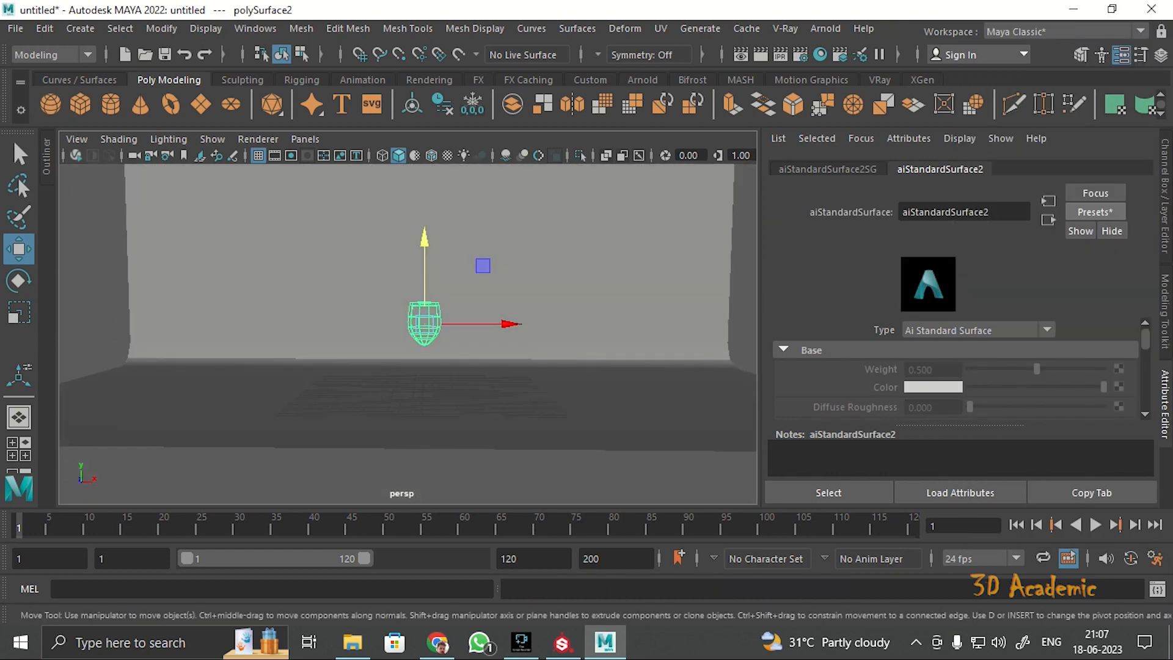
scroll(407, 333, down, 3)
click(489, 437)
alt+drag(407, 333, 269, 339)
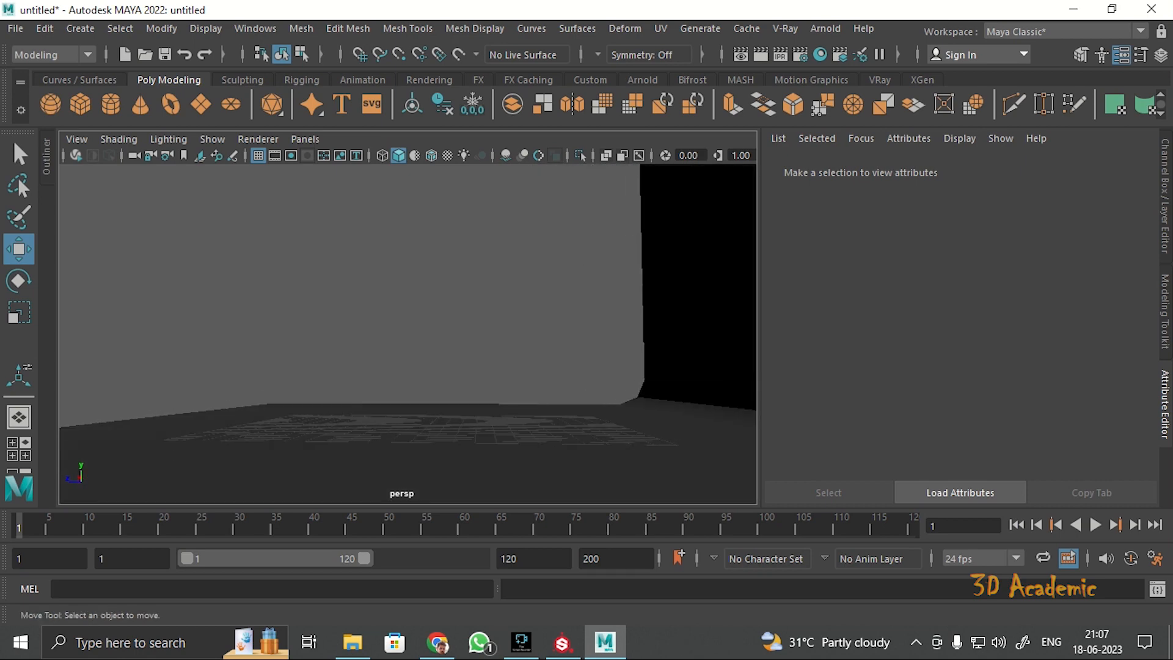
click(430, 330)
alt+drag(408, 334, 501, 324)
key(Delete)
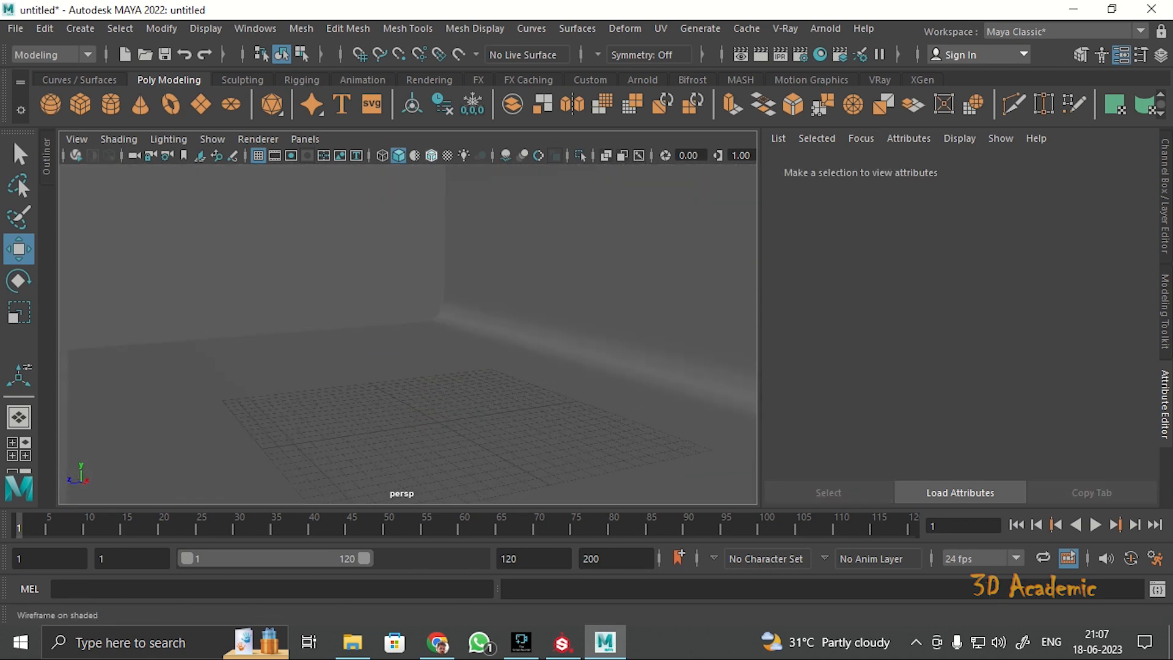
click(431, 156)
mouse_move(408, 334)
alt+mouse_down()
mouse_move(407, 305)
mouse_move(390, 342)
mouse_move(421, 324)
mouse_move(421, 260)
mouse_move(427, 281)
alt+mouse_up()
scroll(391, 342, up, 5)
key(ctrl+a)
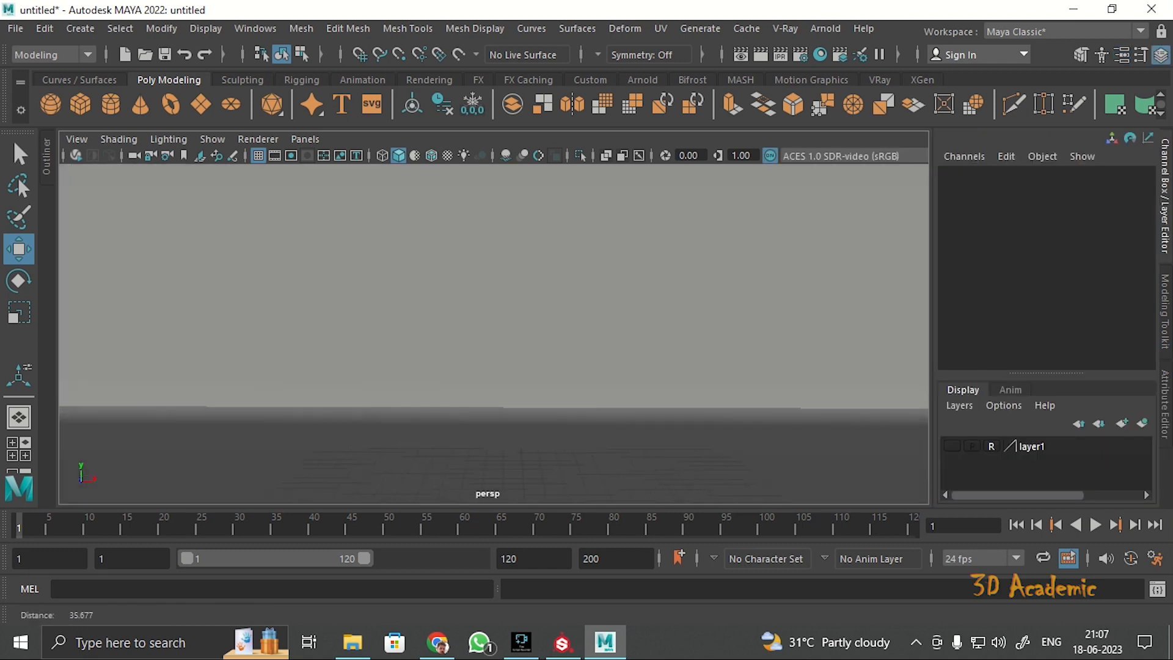
Assign a new Maya Lambert material to the curved backdrop plane.
scroll(428, 281, down, 3)
scroll(511, 366, down, 1)
click(512, 366)
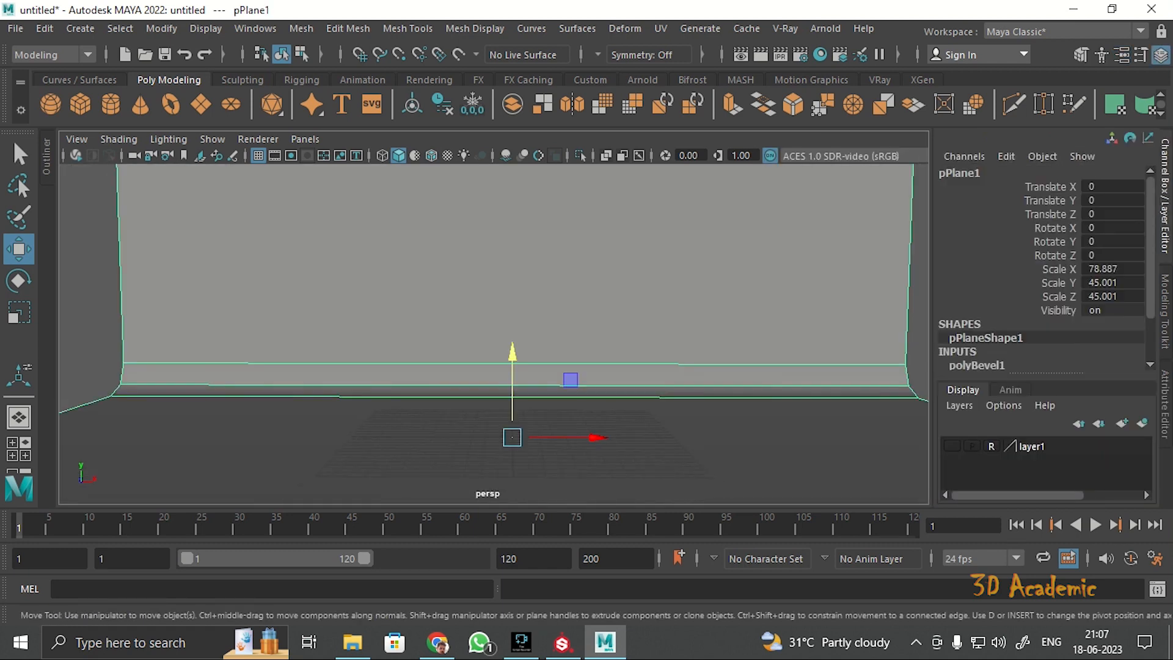
right_drag(745, 177, 748, 608)
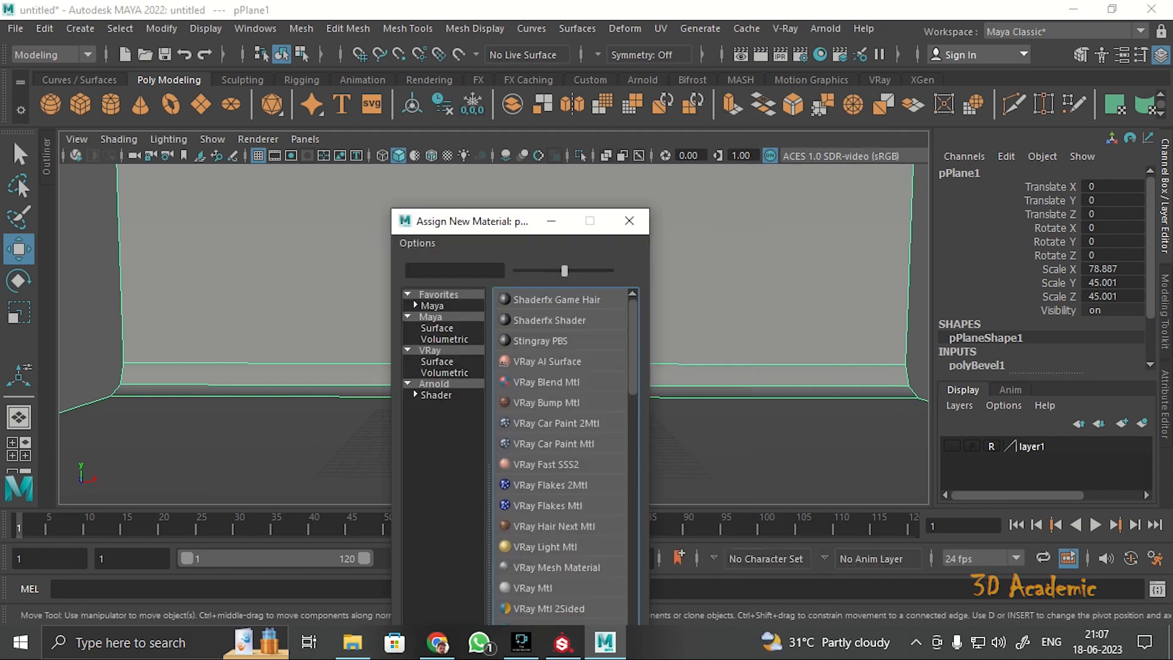
click(434, 383)
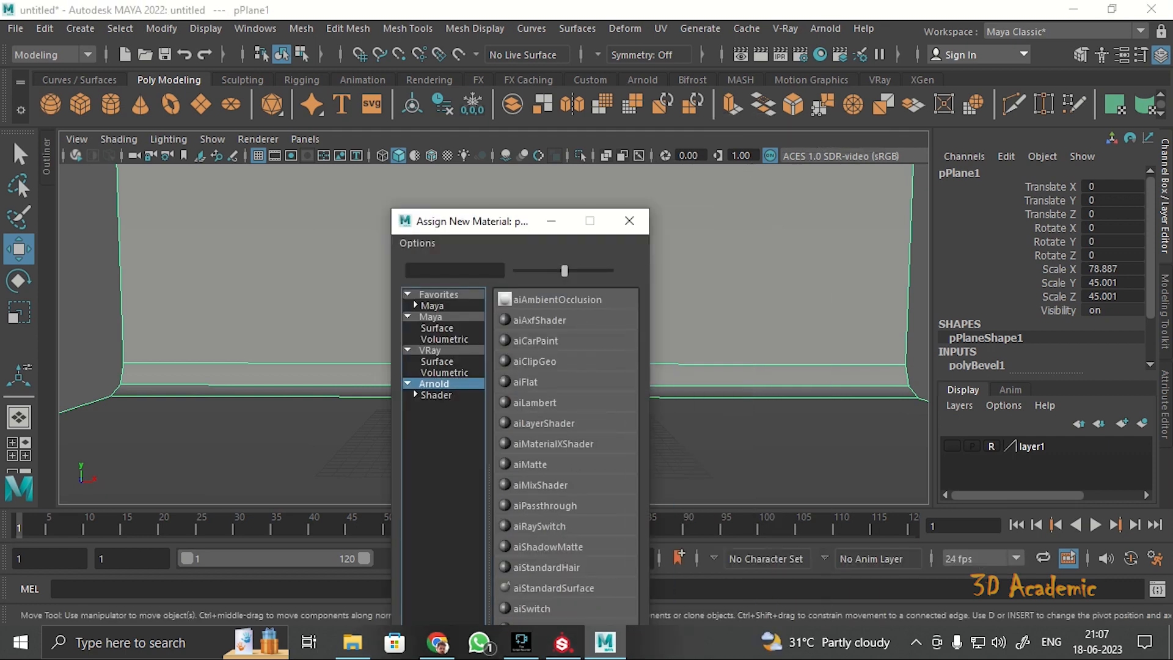
click(437, 328)
click(431, 317)
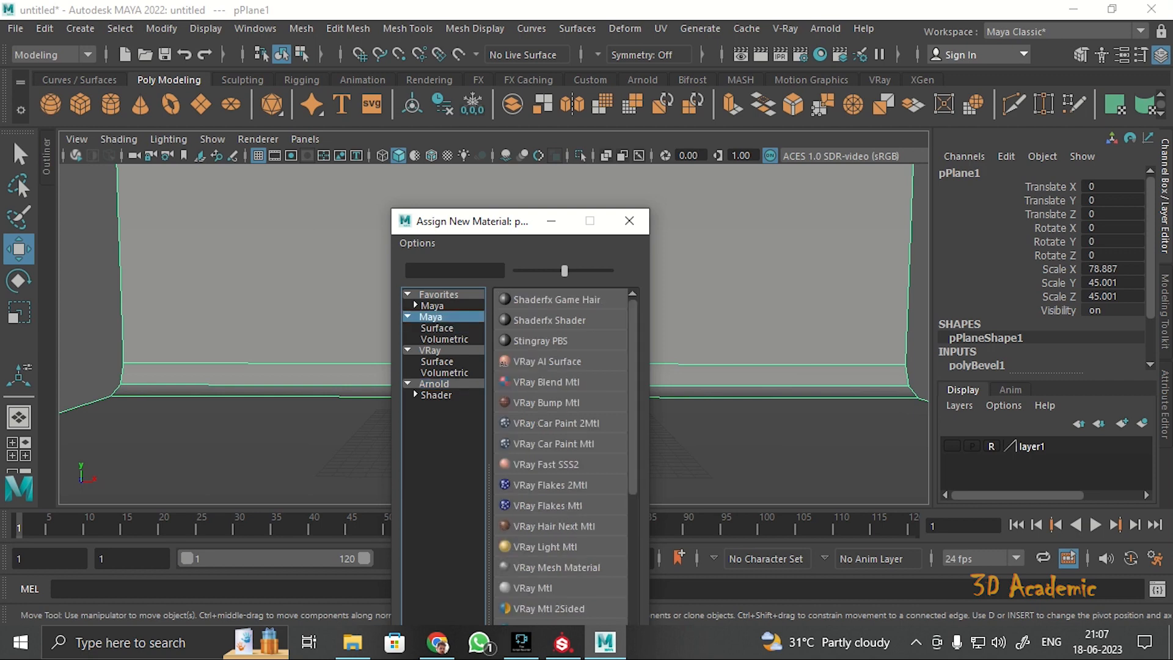
scroll(550, 546, down, 15)
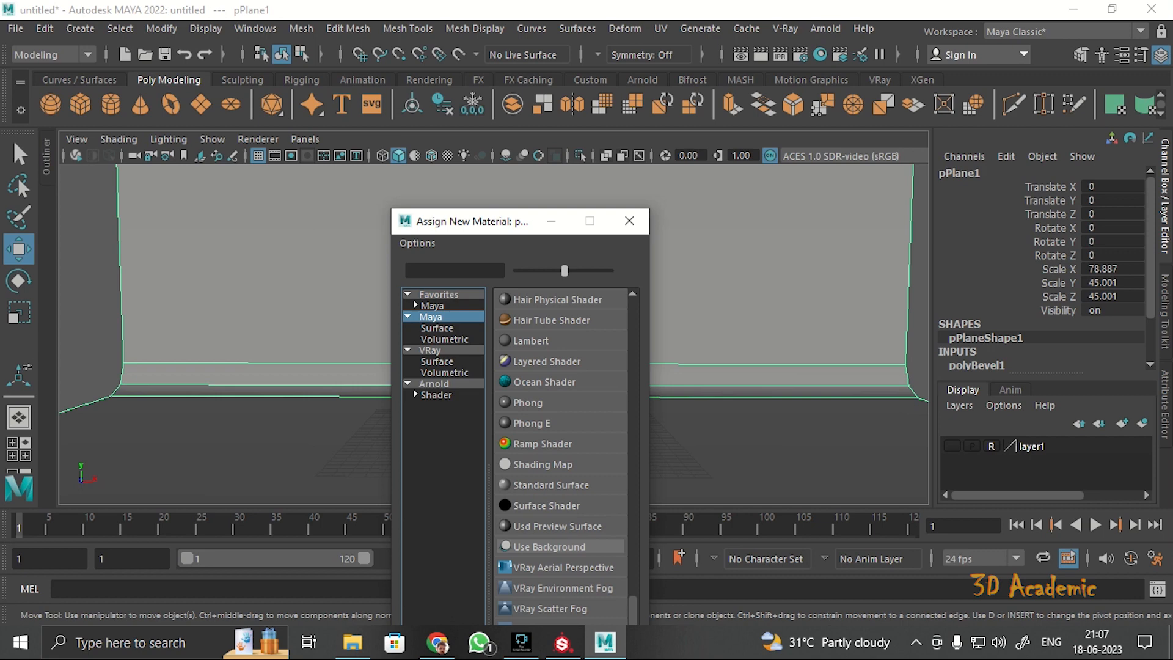
click(530, 340)
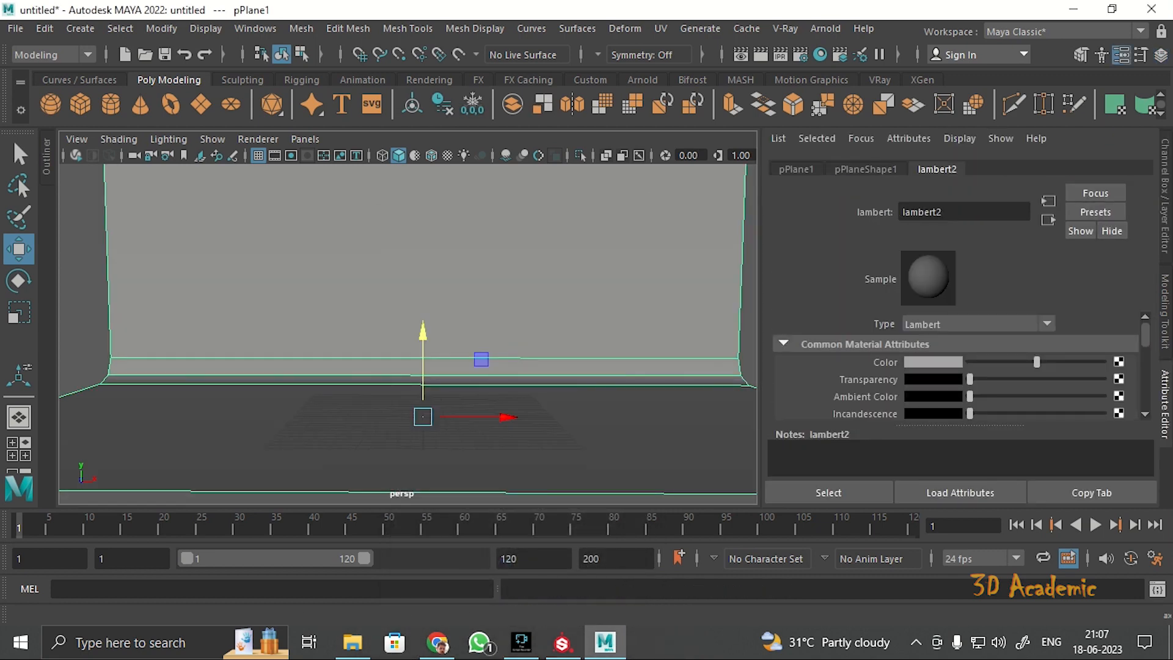
Lighten the color of the backdrop's Lambert material and deselect the backdrop.
drag(1037, 363, 1068, 362)
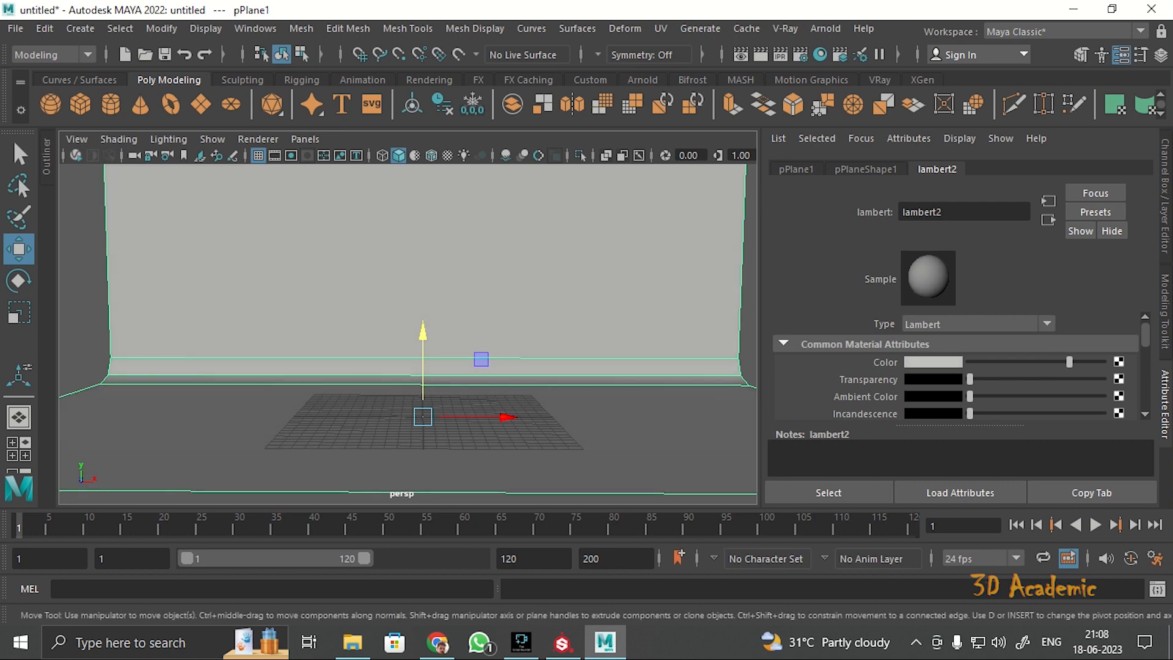
click(83, 263)
key(ctrl+a)
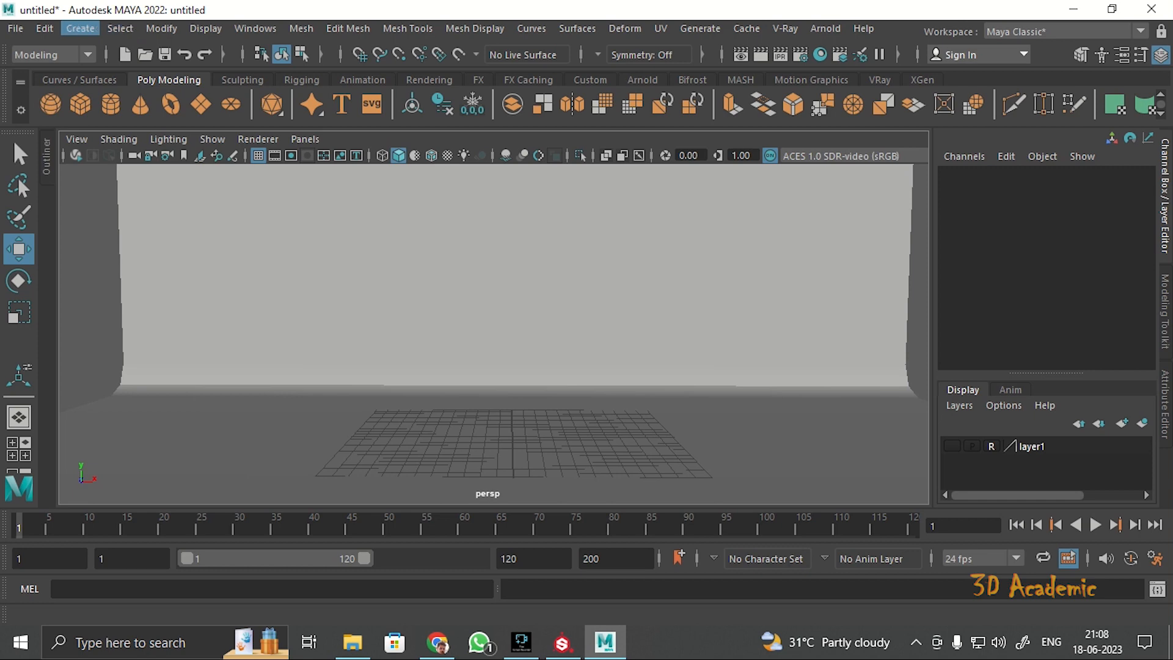
click(80, 28)
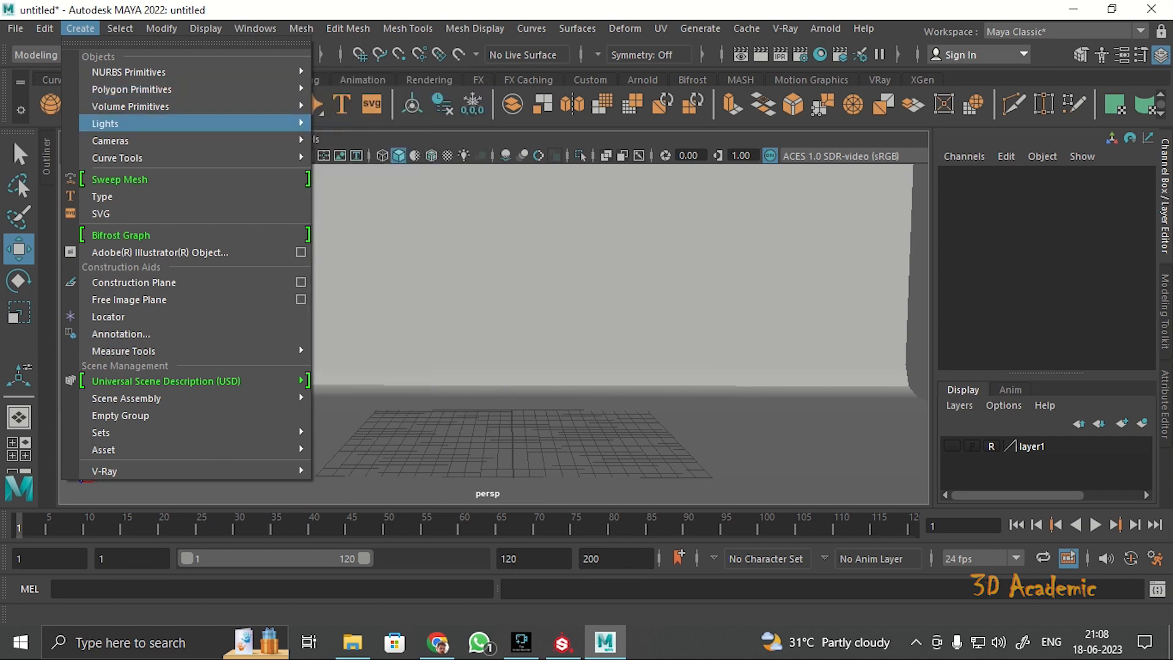
mouse_move(183, 158)
mouse_move(183, 123)
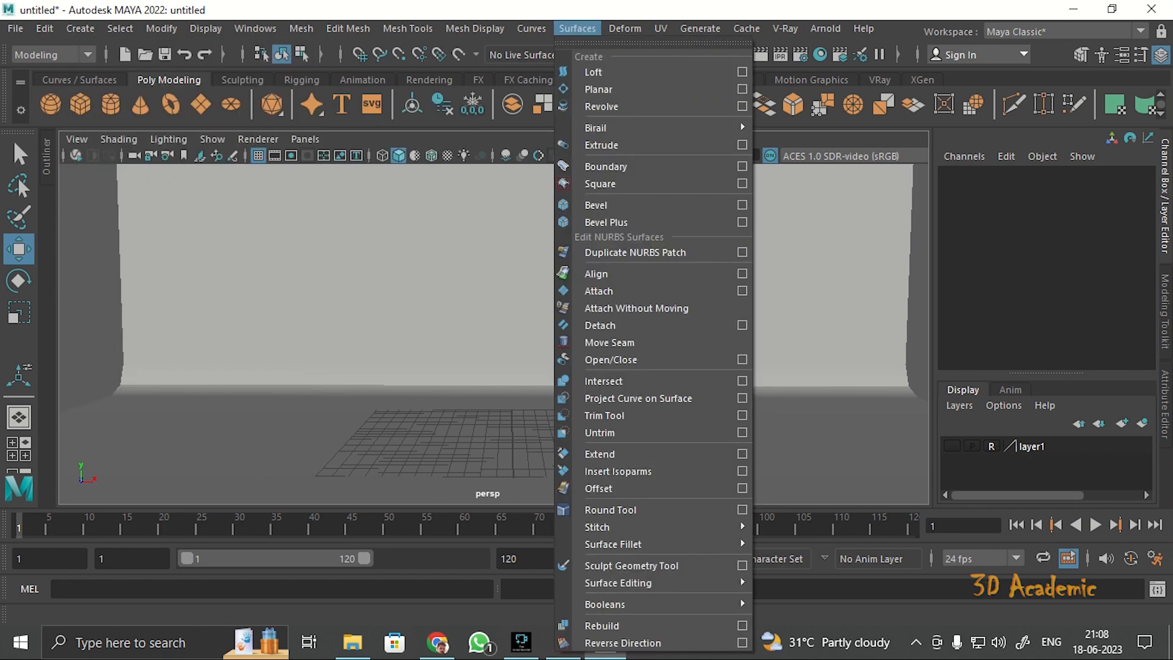
mouse_move(700, 28)
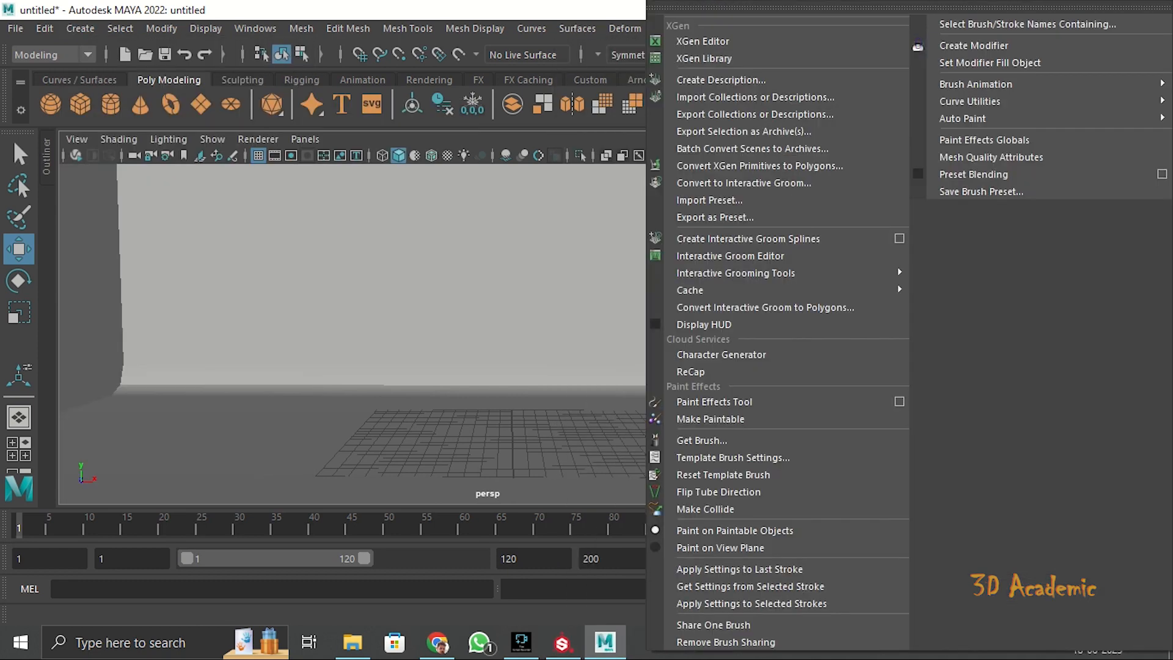
key(Escape)
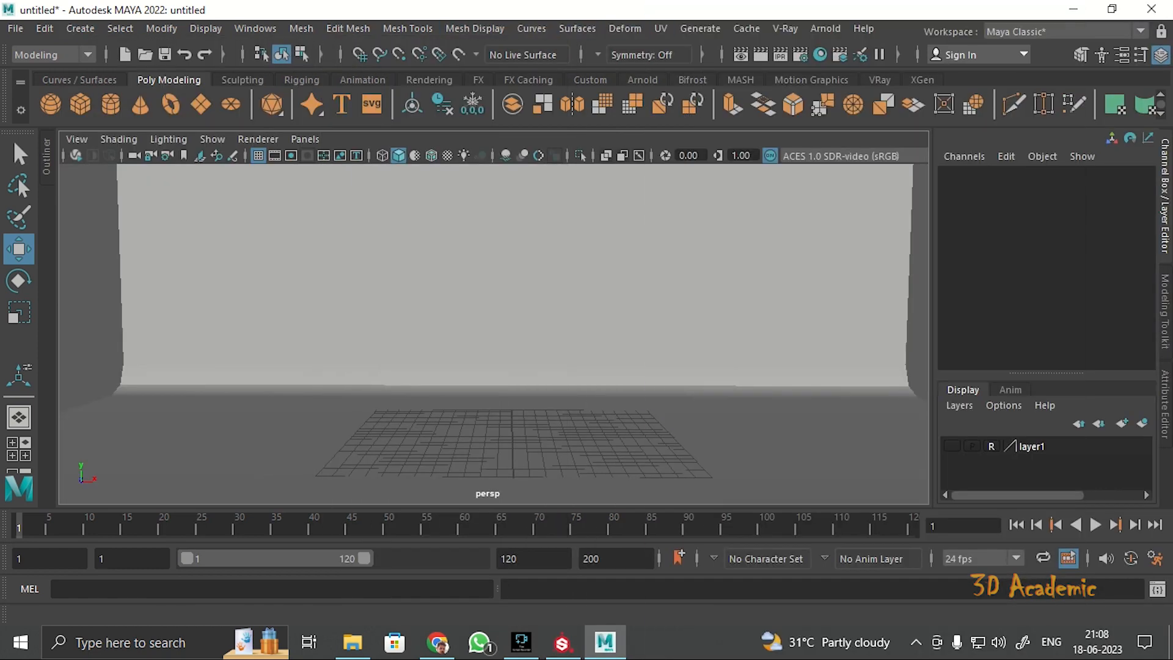
Add an Arnold Skydome Light to the scene around the backdrop.
click(825, 28)
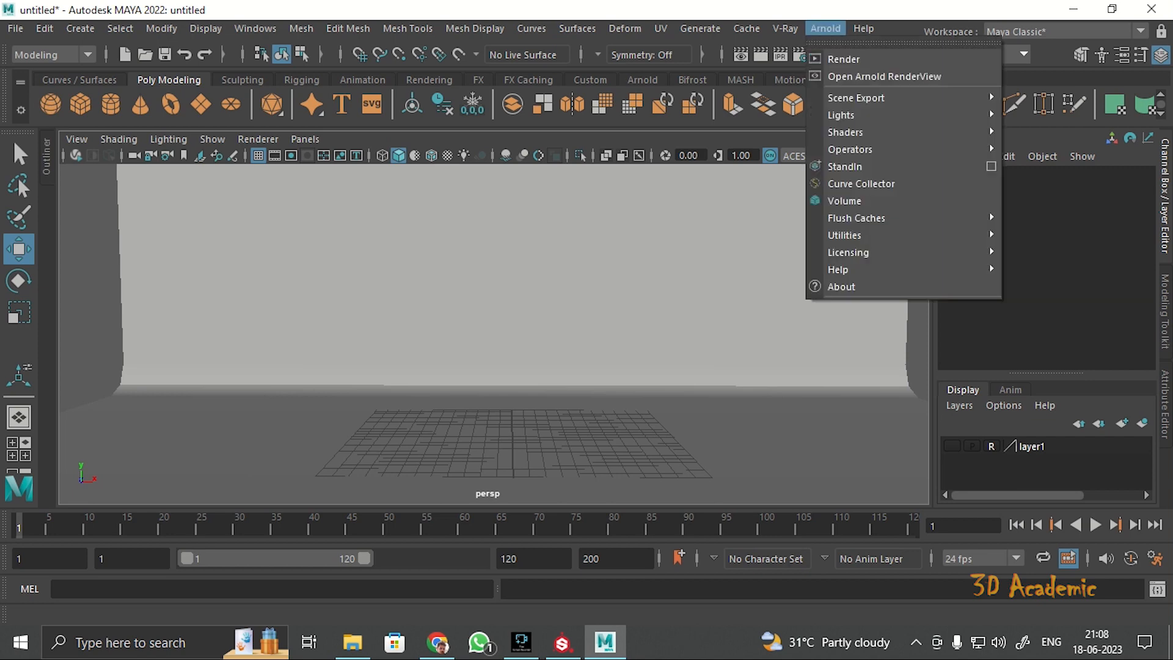
mouse_move(849, 114)
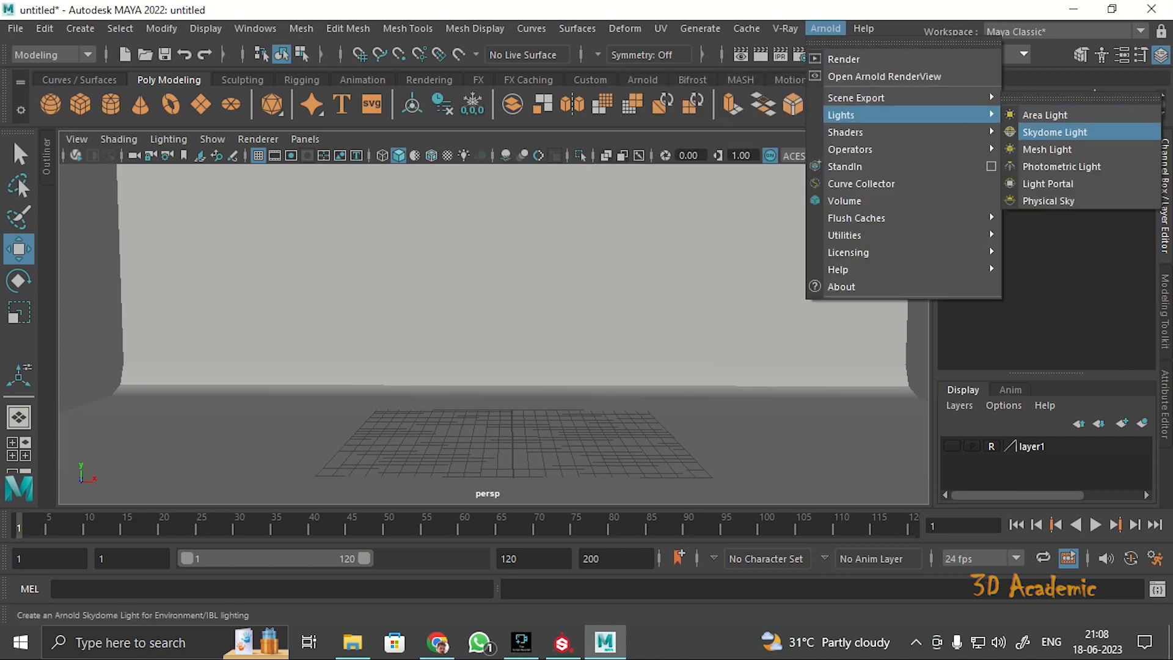
click(1054, 132)
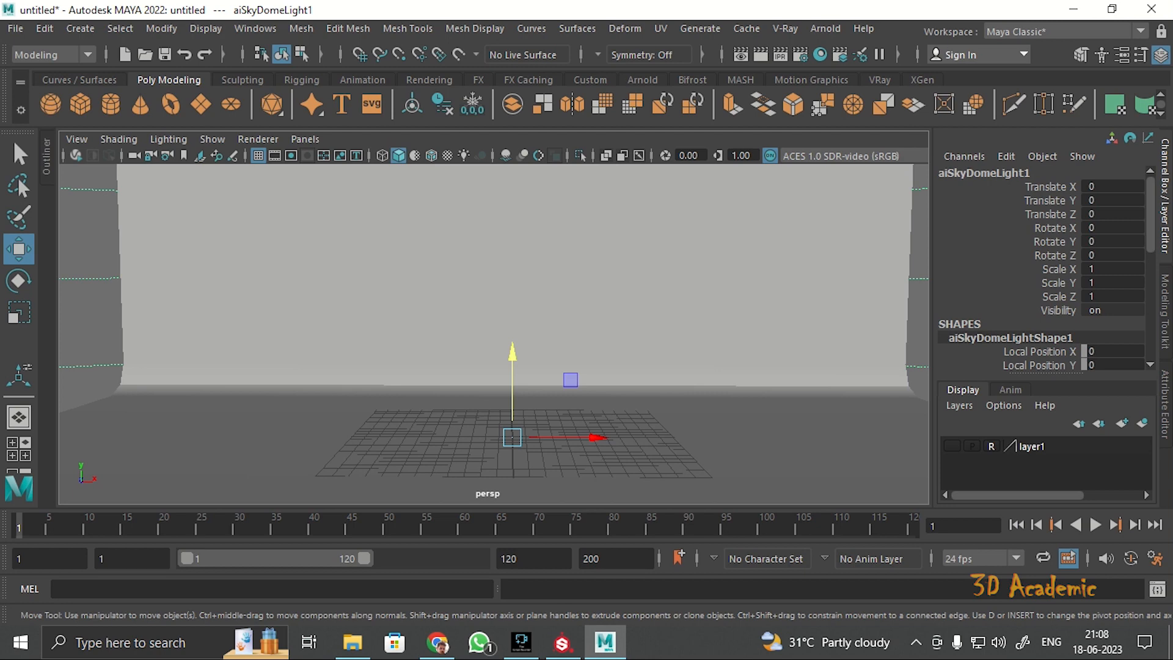
scroll(494, 334, down, 6)
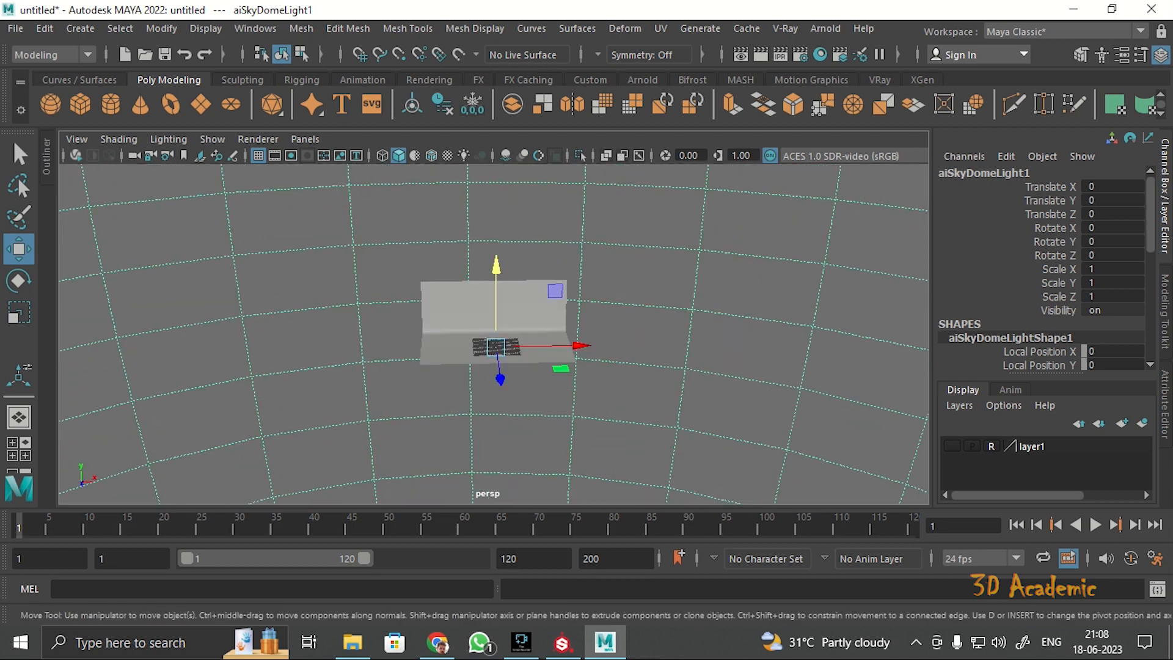
scroll(494, 334, up, 6)
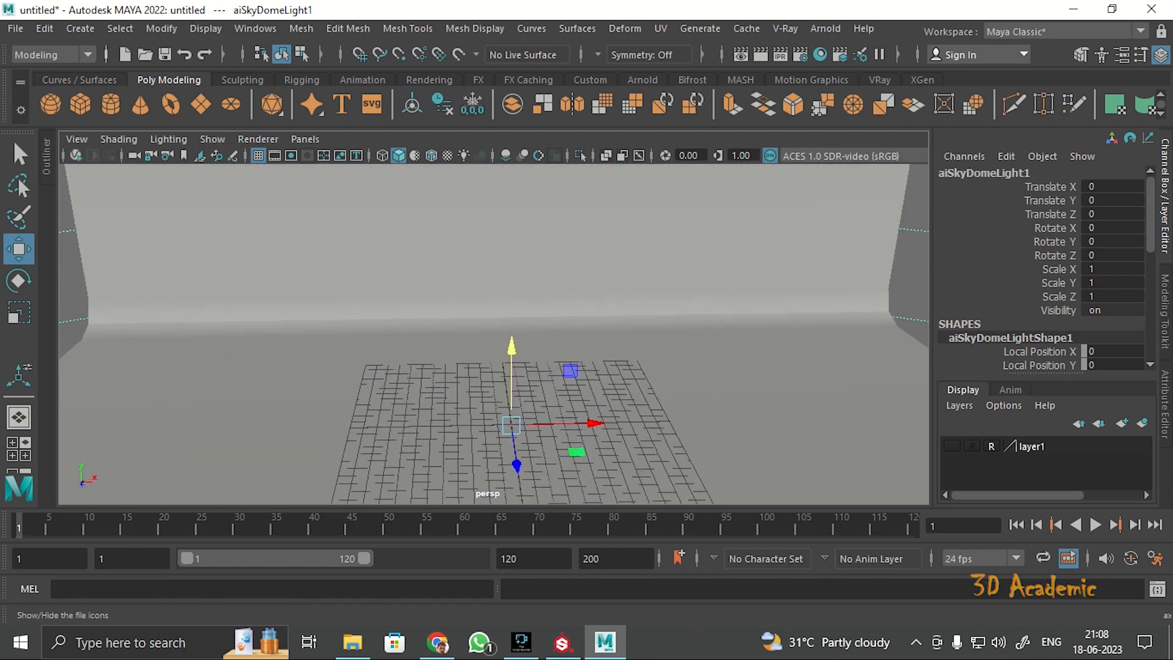
Create a new camera and look through it in the viewport.
click(80, 28)
mouse_move(159, 106)
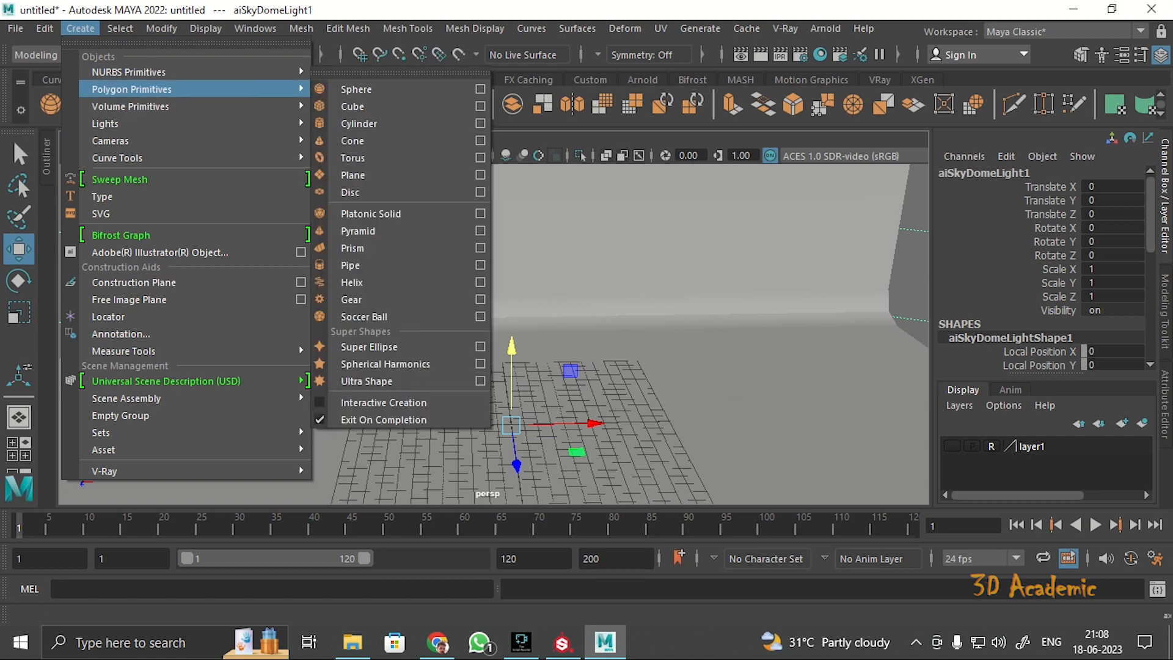
mouse_move(256, 141)
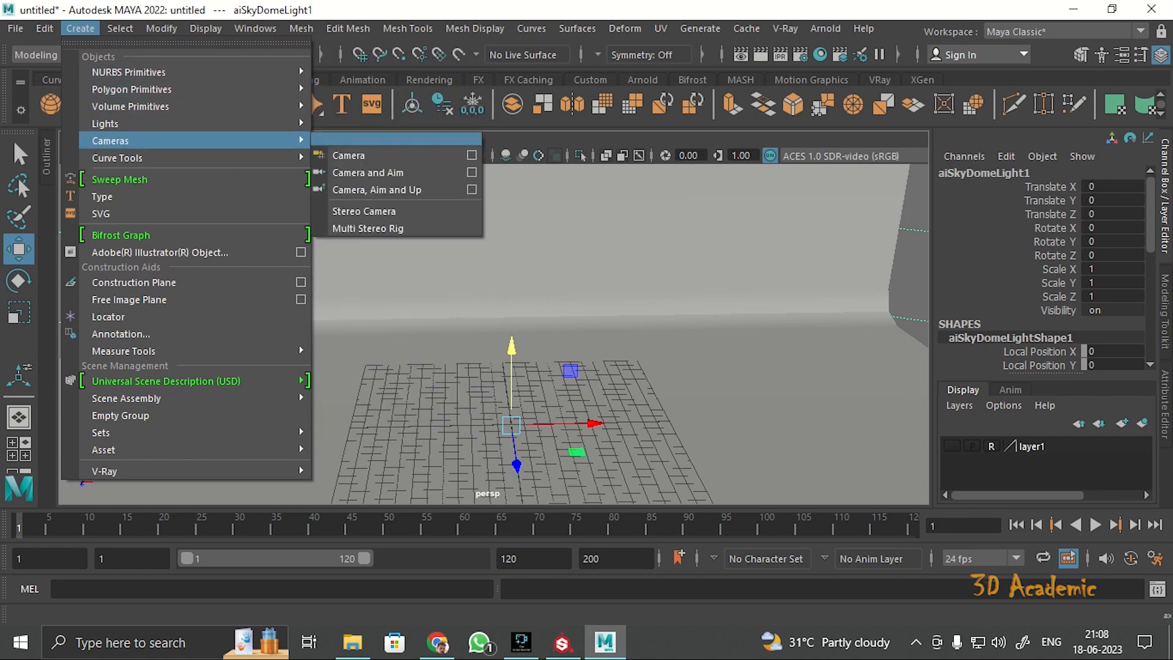
click(334, 154)
click(305, 138)
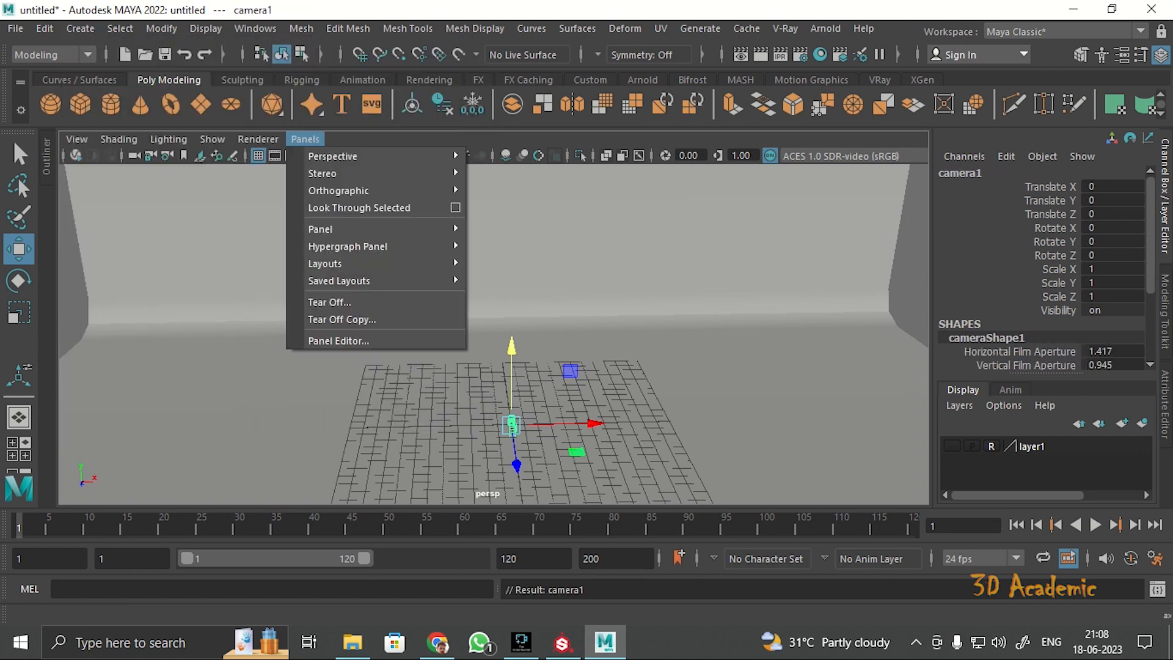
mouse_move(453, 160)
click(505, 157)
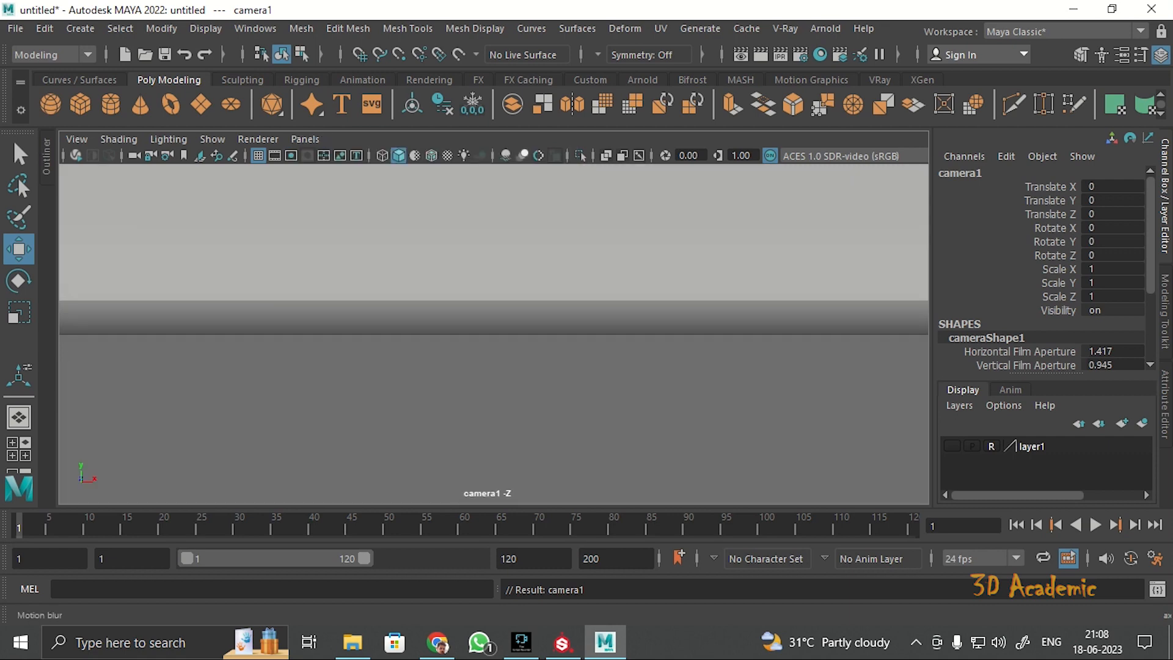
Frame the backdrop through the camera from about X 1, Y 10.2, Z 42.7, tilted slightly downward, with the film gate displayed.
scroll(493, 305, down, 10)
scroll(494, 305, down, 4)
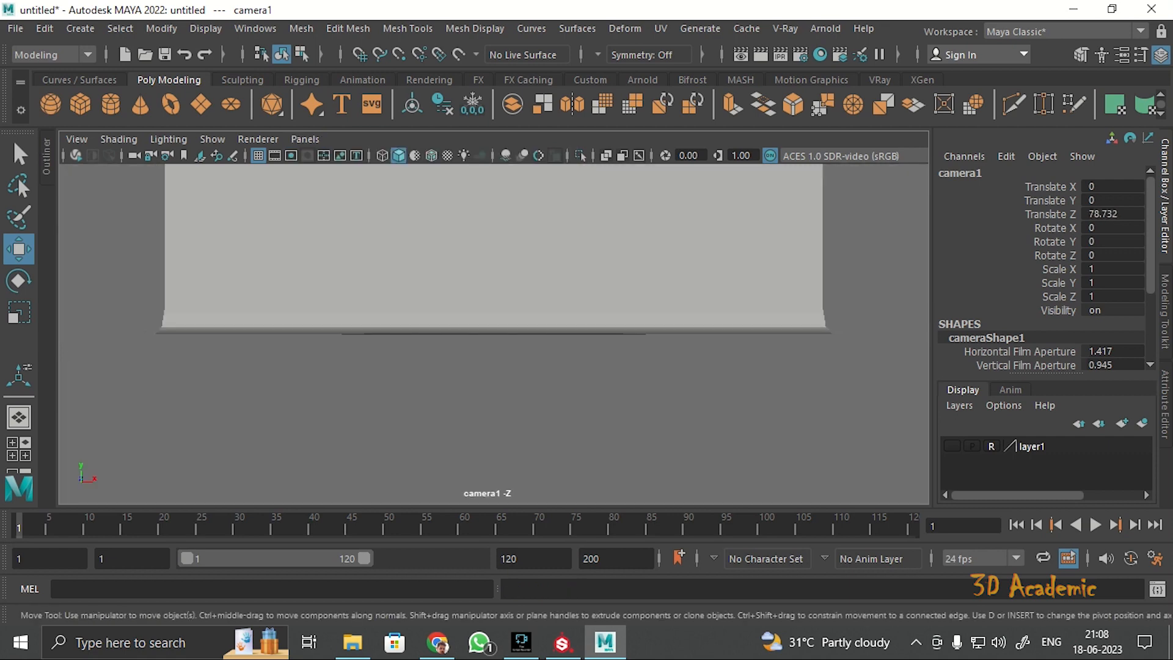
alt+middle_drag(493, 305, 502, 359)
alt+drag(502, 359, 502, 360)
scroll(502, 361, up, 2)
alt+middle_drag(494, 305, 488, 377)
alt+drag(488, 377, 485, 383)
alt+middle_drag(486, 382, 480, 370)
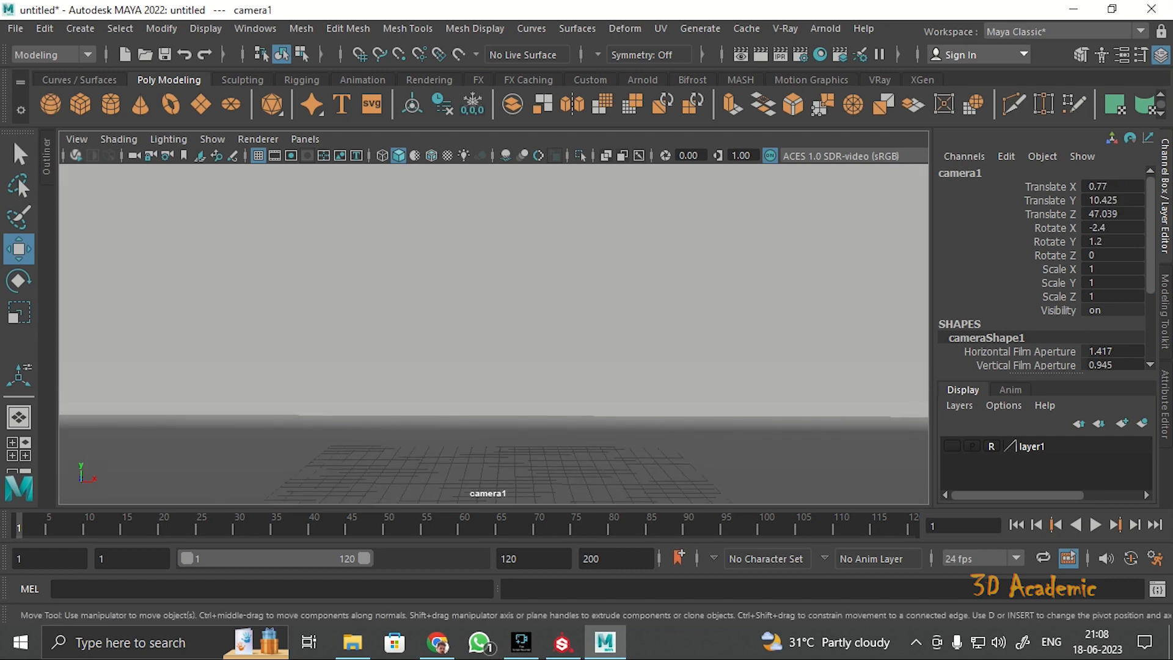
scroll(481, 370, up, 1)
alt+drag(480, 369, 479, 370)
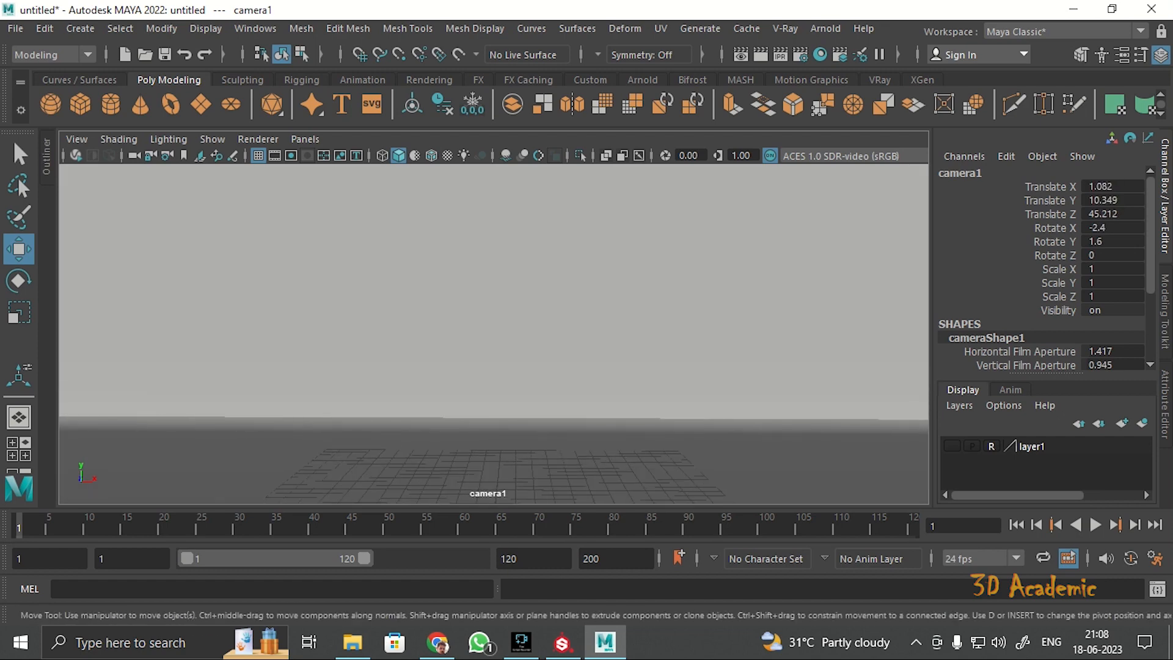
click(275, 156)
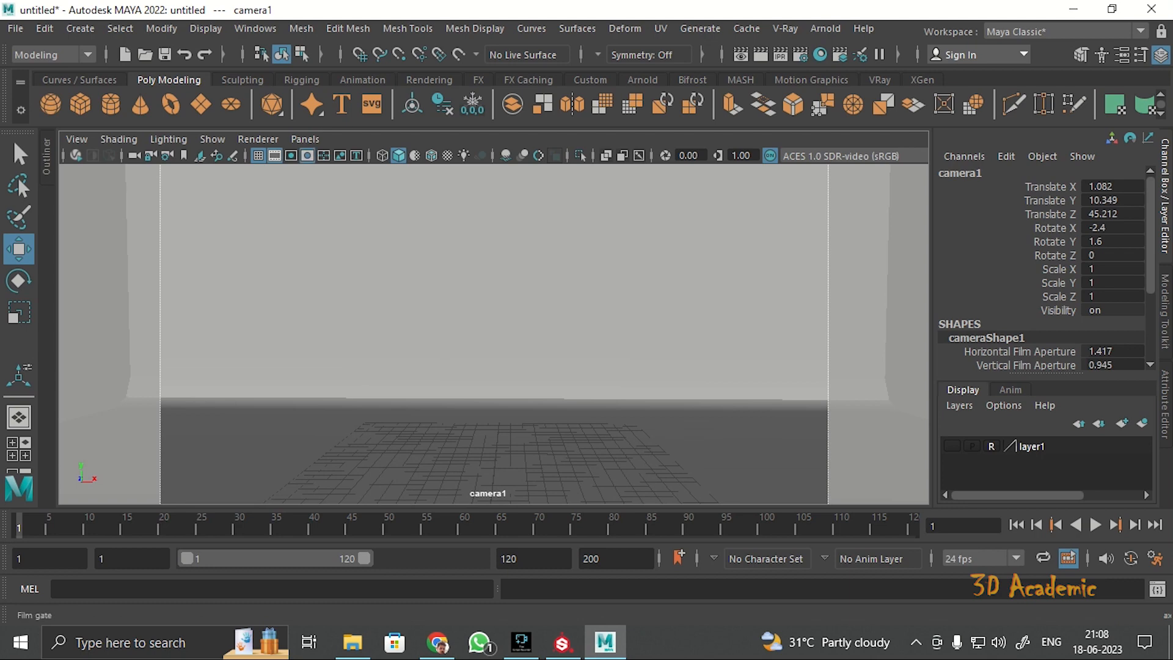
scroll(493, 334, up, 2)
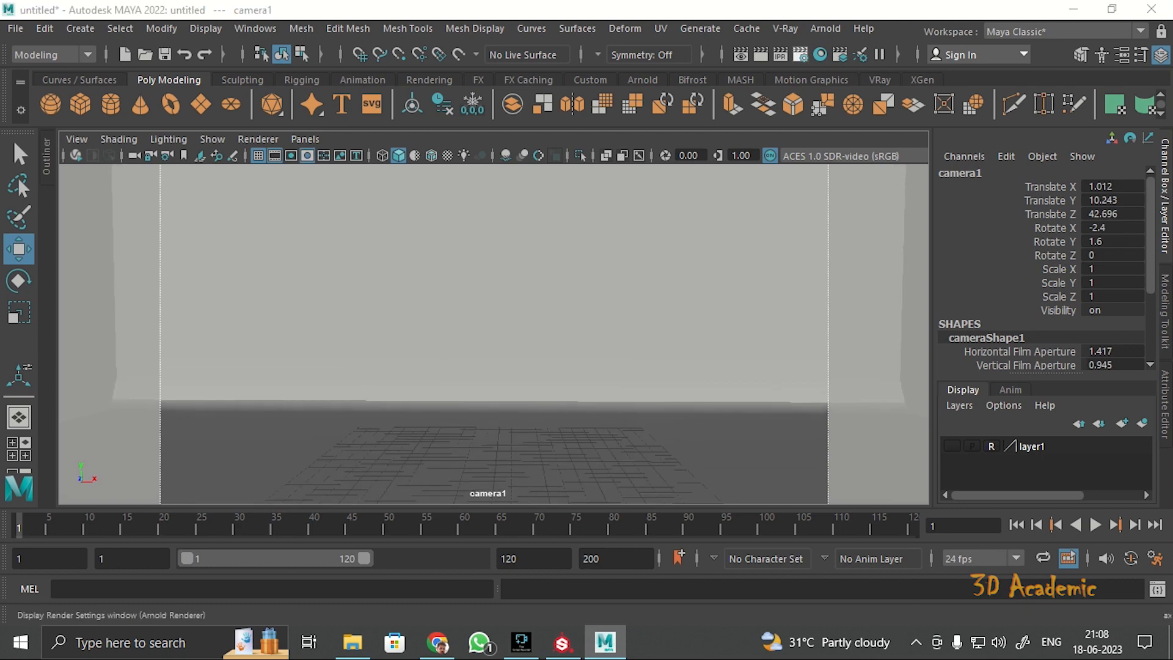
Check the Arnold render settings, render the current frame through the camera and inspect the wine glass image.
click(800, 54)
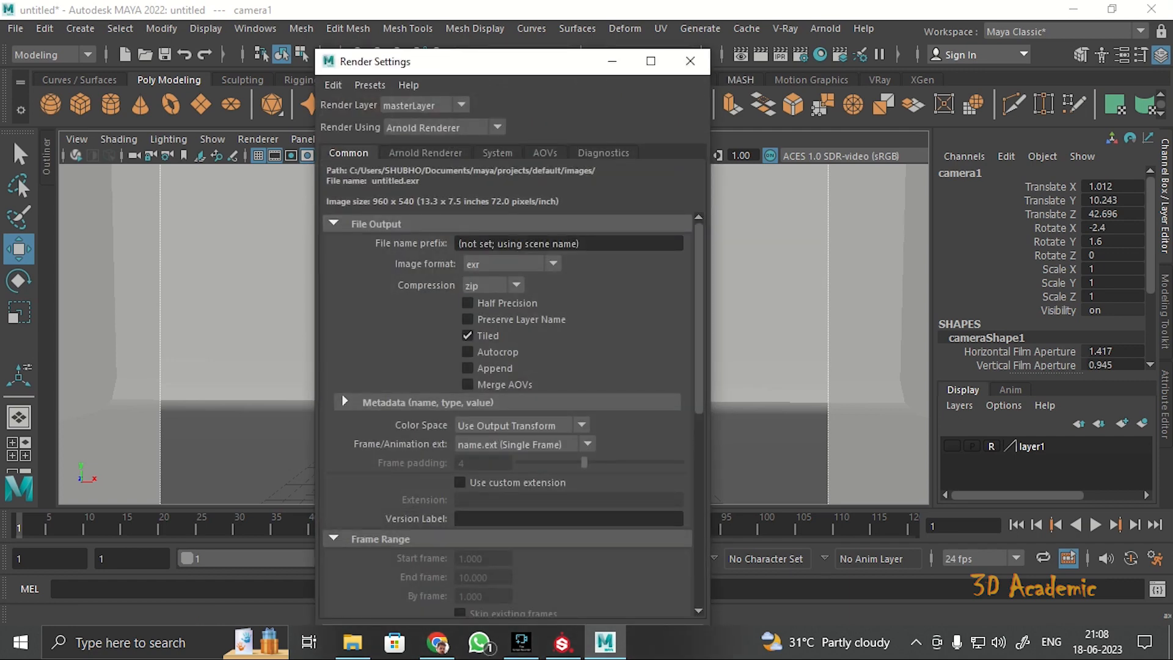
click(690, 61)
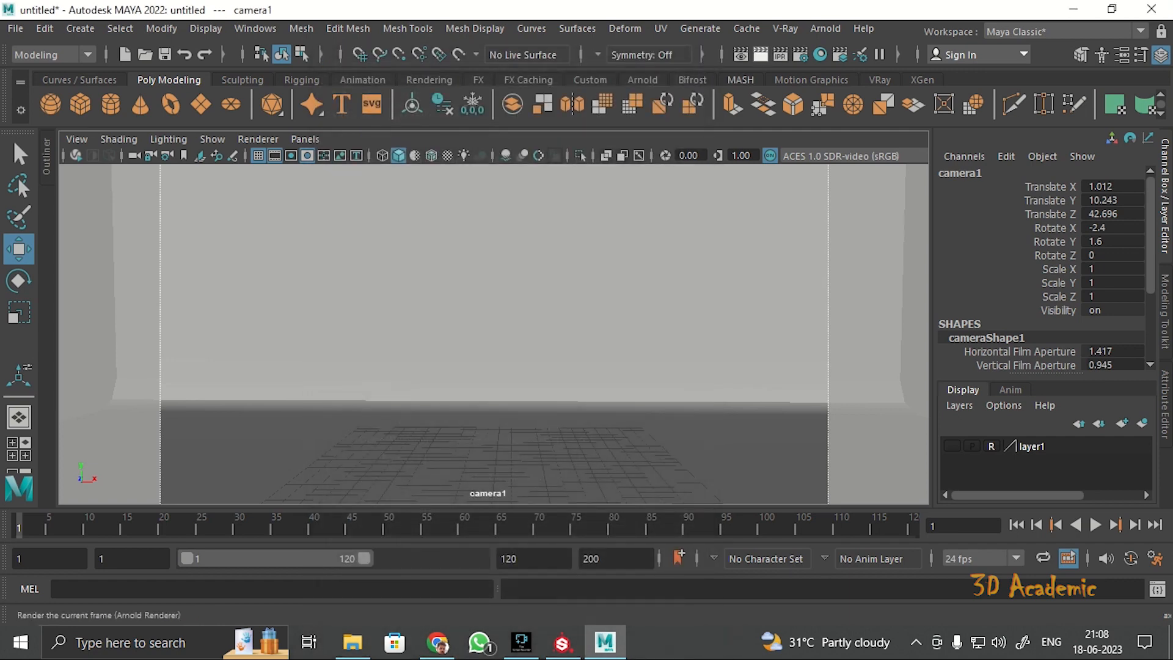
click(760, 55)
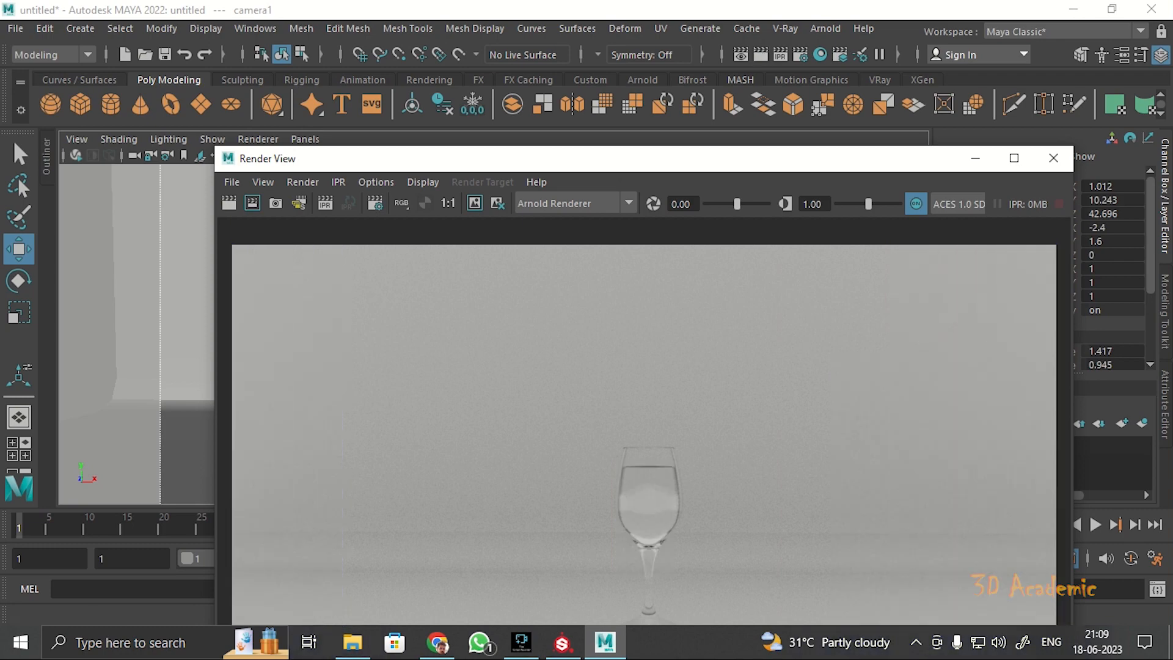
drag(574, 158, 574, 65)
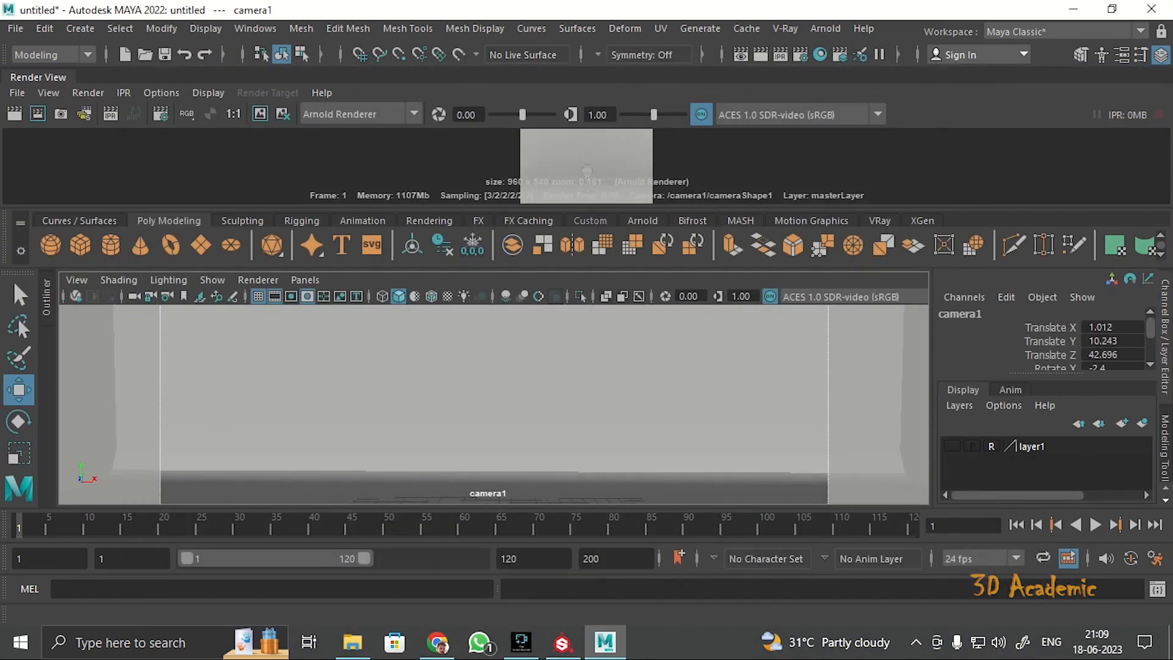
drag(38, 77, 99, 39)
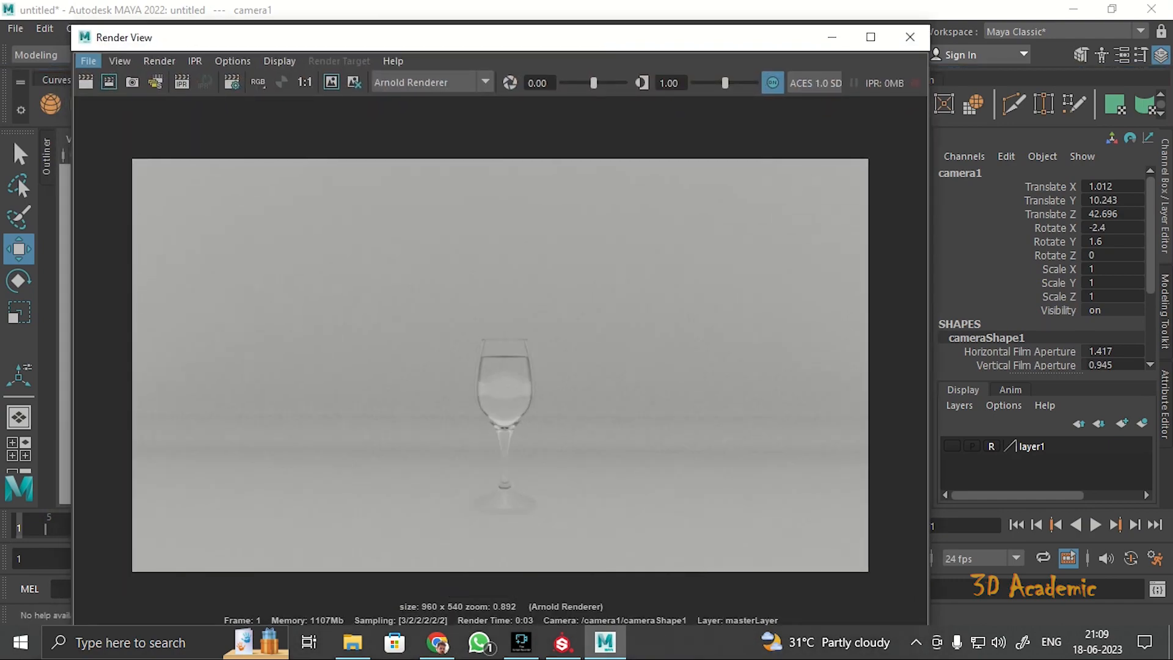
click(910, 36)
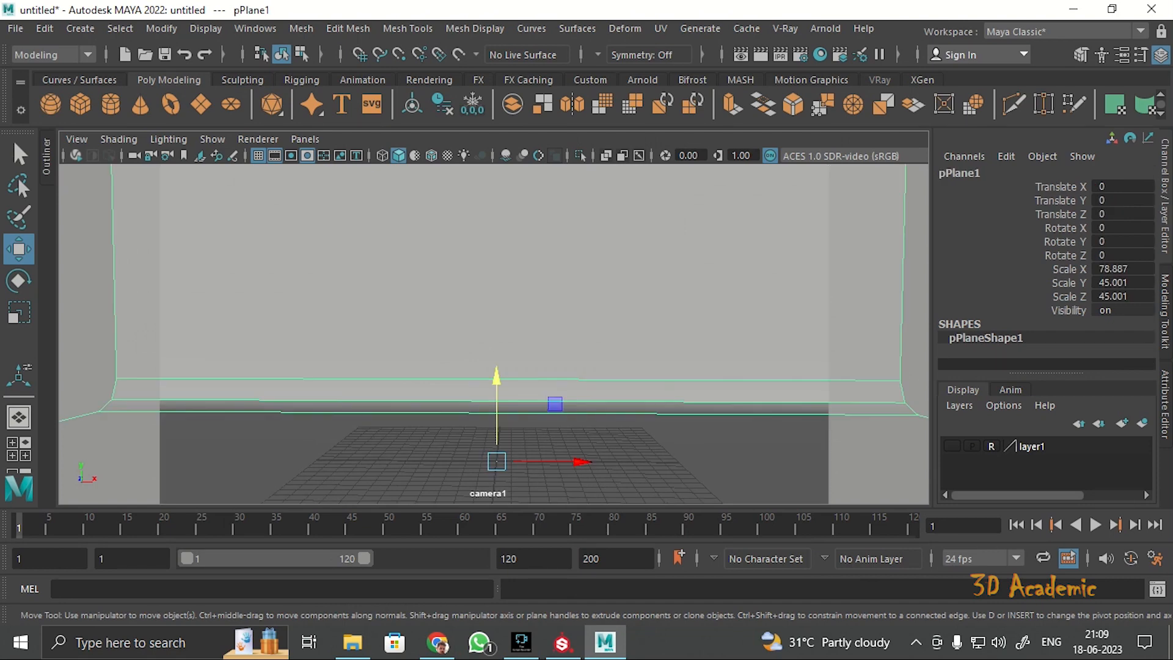
Return to the perspective view and connect a File texture to the color of the Arnold skydome light.
click(305, 139)
mouse_move(453, 160)
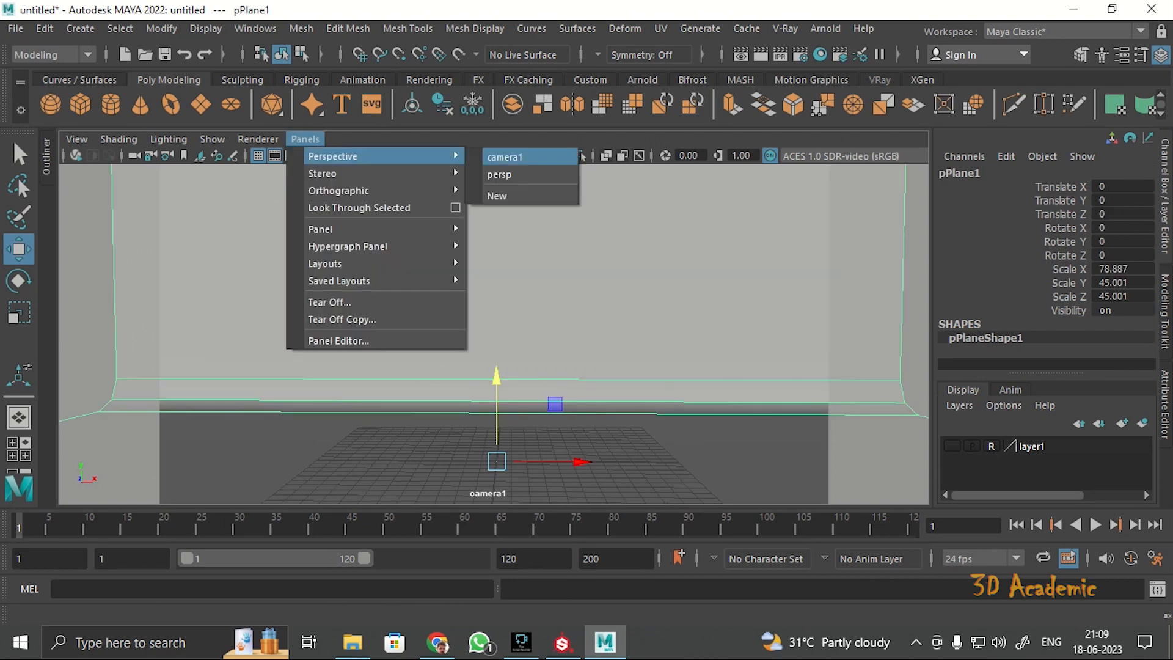
click(495, 175)
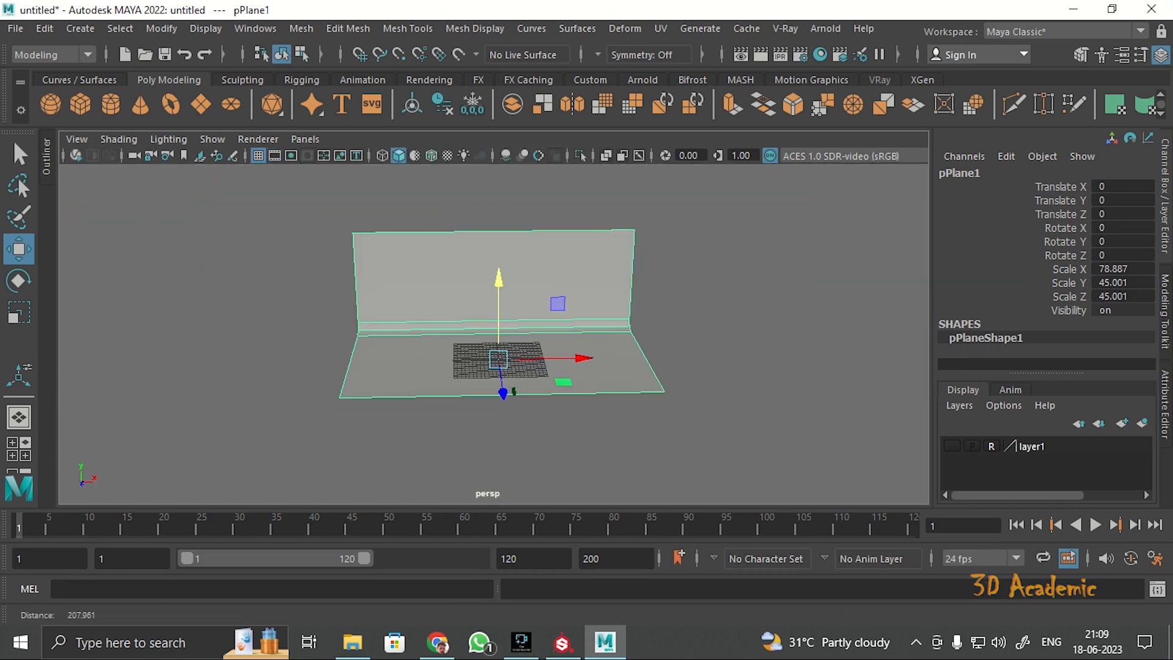
click(664, 268)
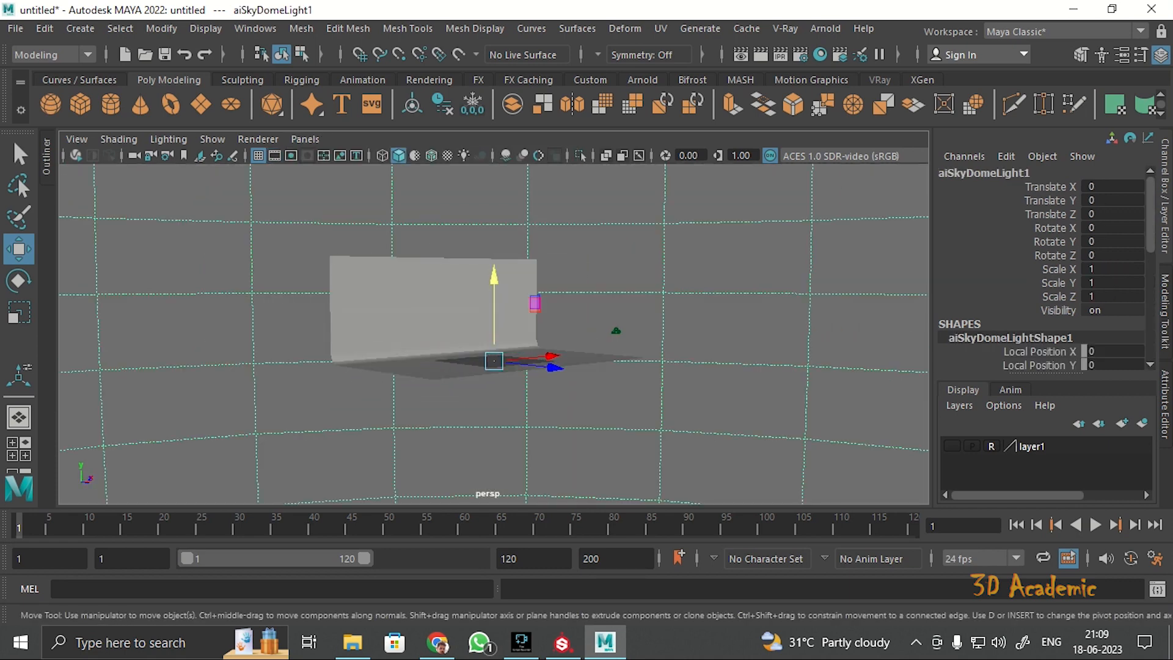
click(1165, 404)
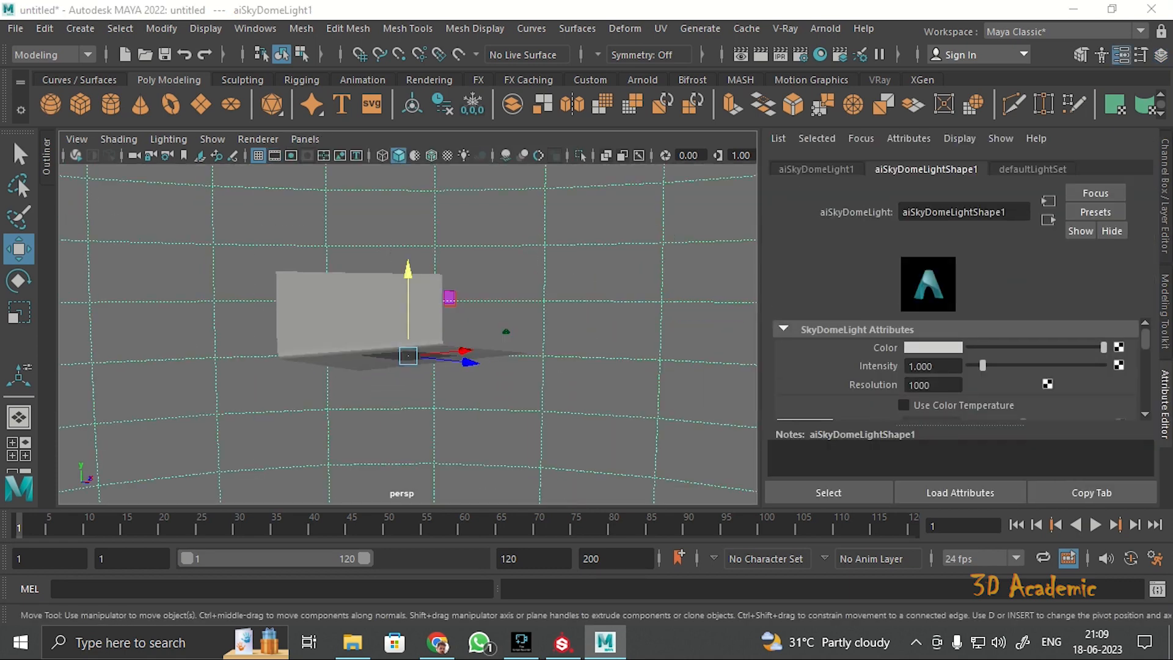
scroll(959, 366, down, 3)
scroll(959, 366, up, 3)
click(1118, 347)
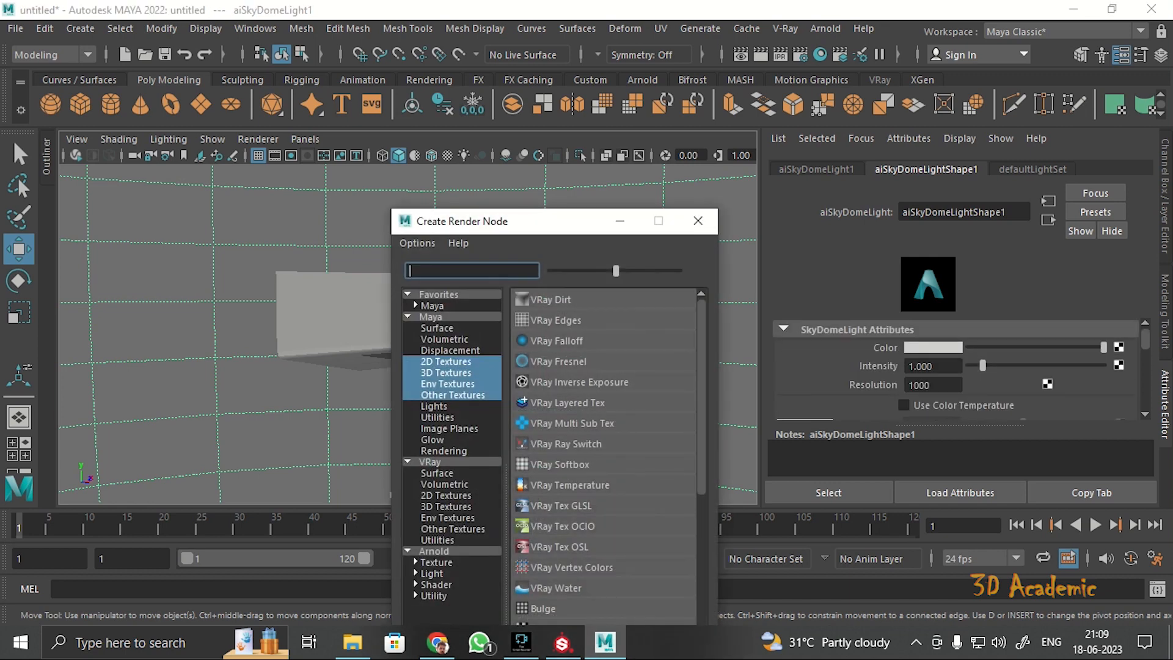
scroll(604, 423, down, 2)
click(538, 546)
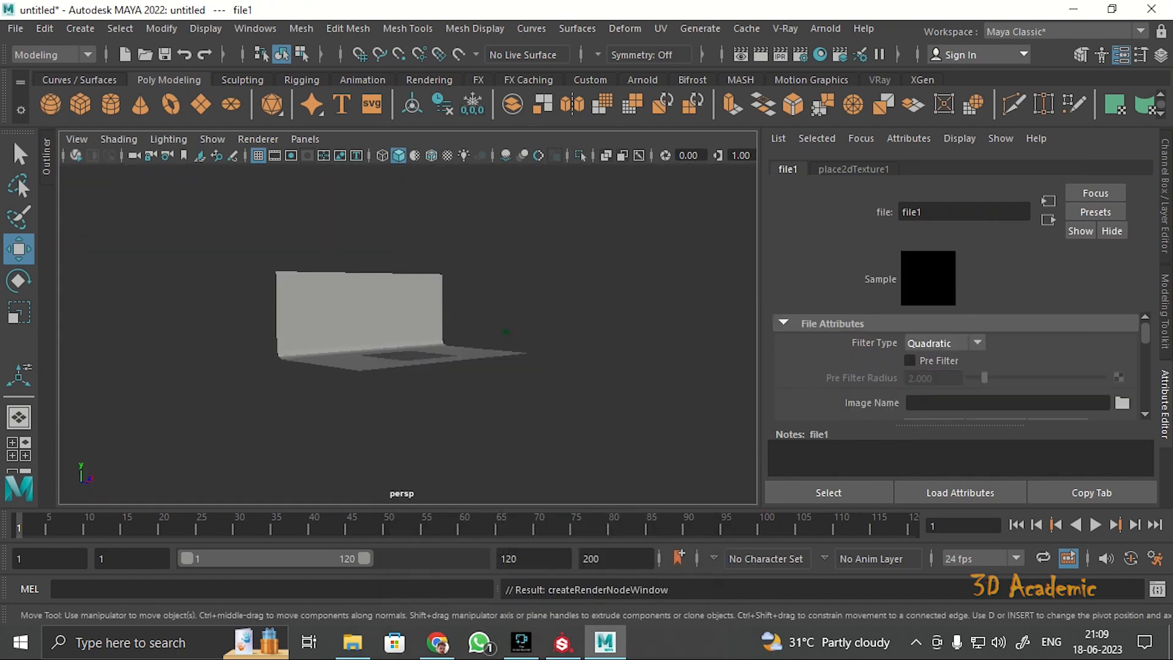
Load christmas_photo_studio_01_4k.exr from the Reel folder as the image of the skydome's file texture.
click(1121, 402)
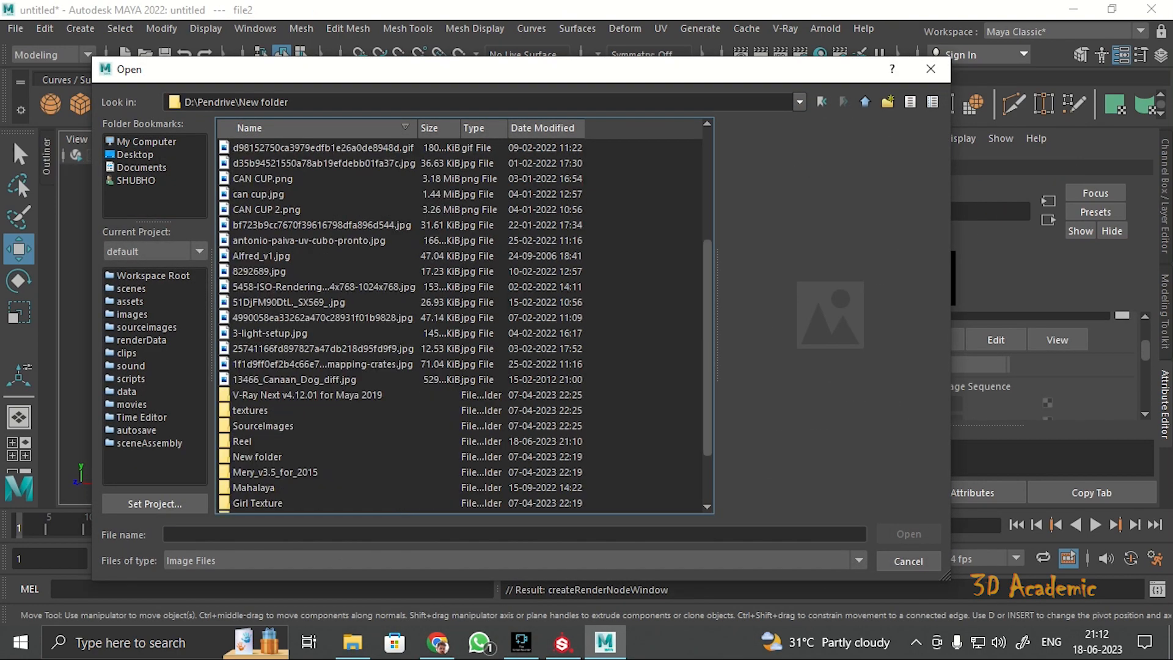
scroll(464, 323, up, 10)
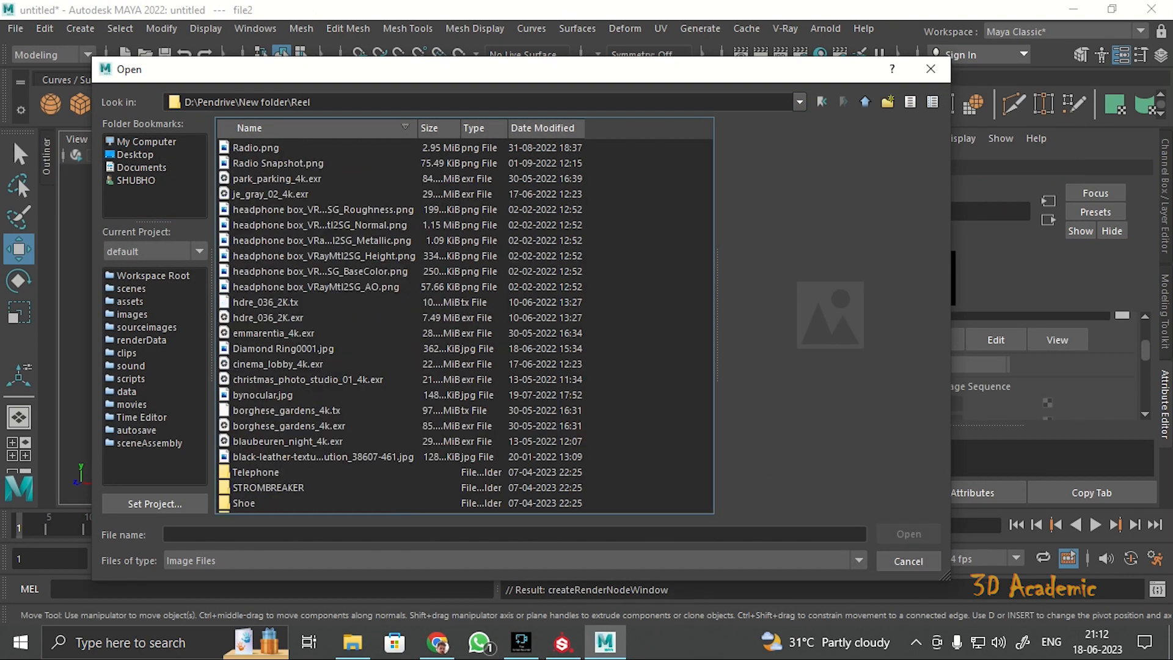
click(273, 333)
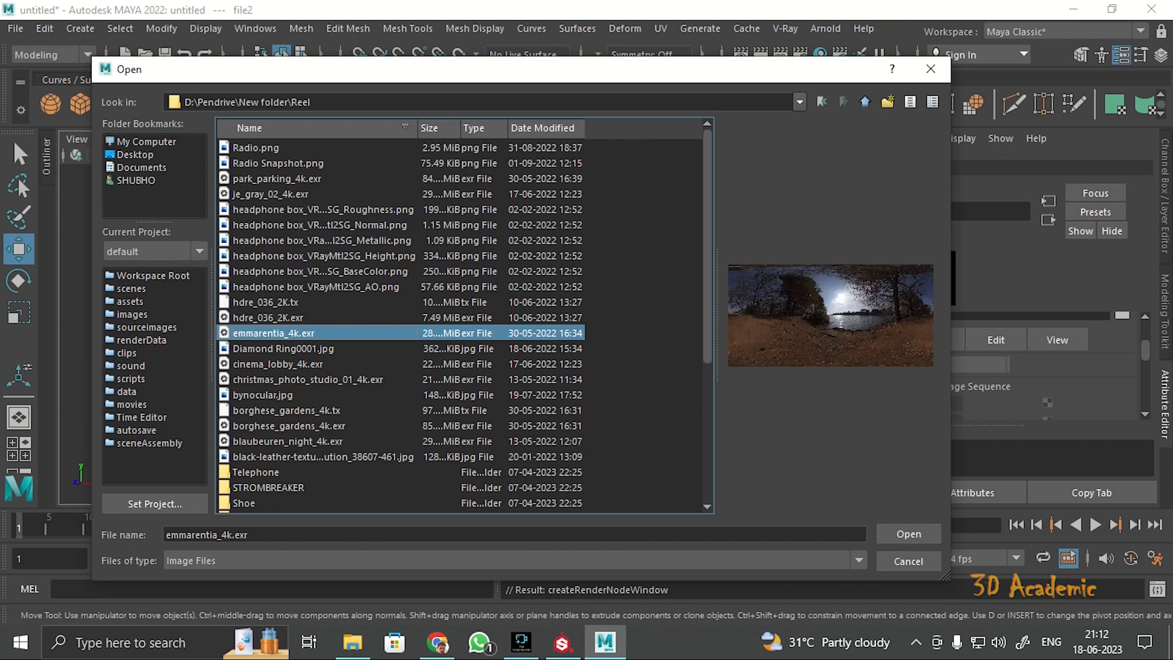
click(268, 318)
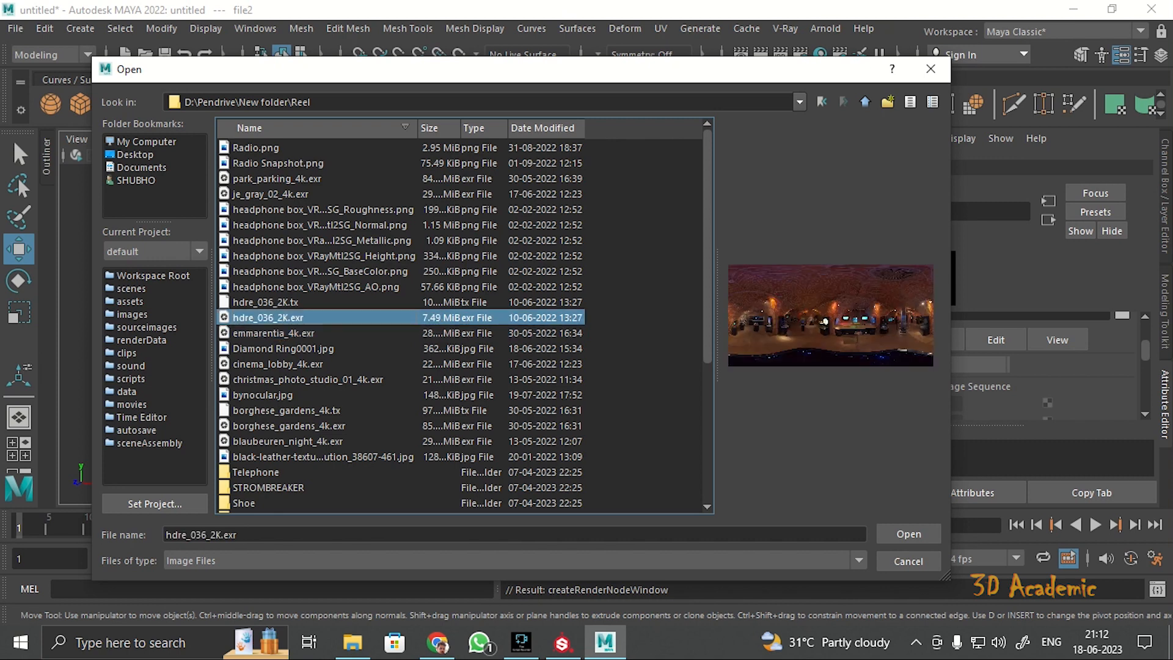
click(278, 364)
click(308, 379)
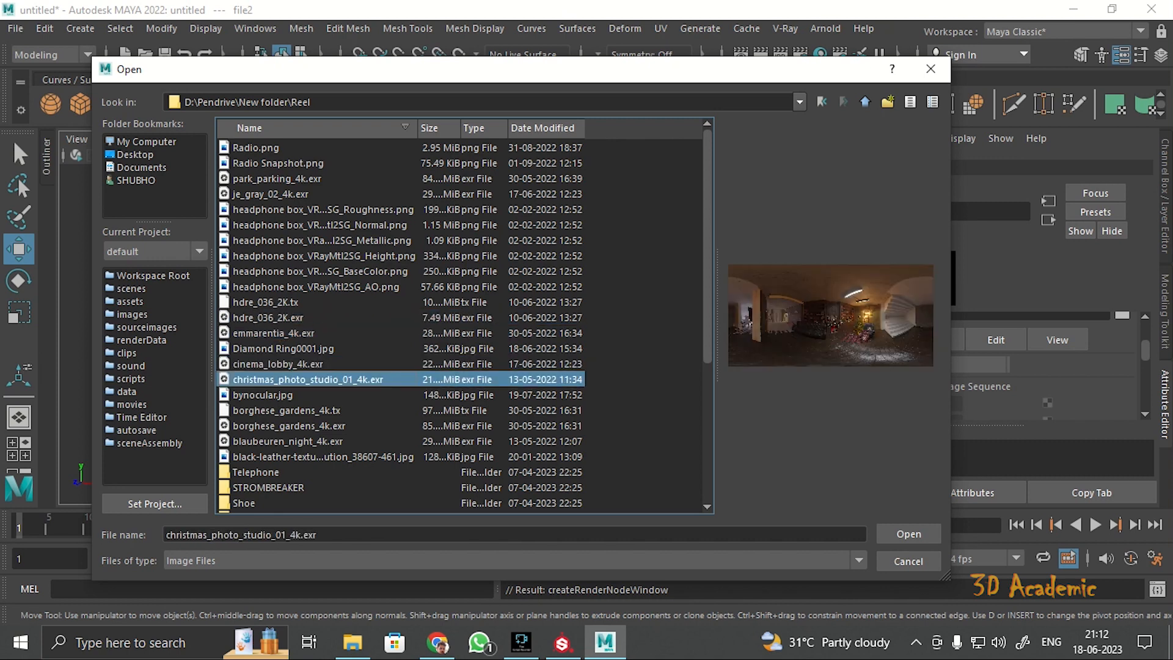
click(908, 534)
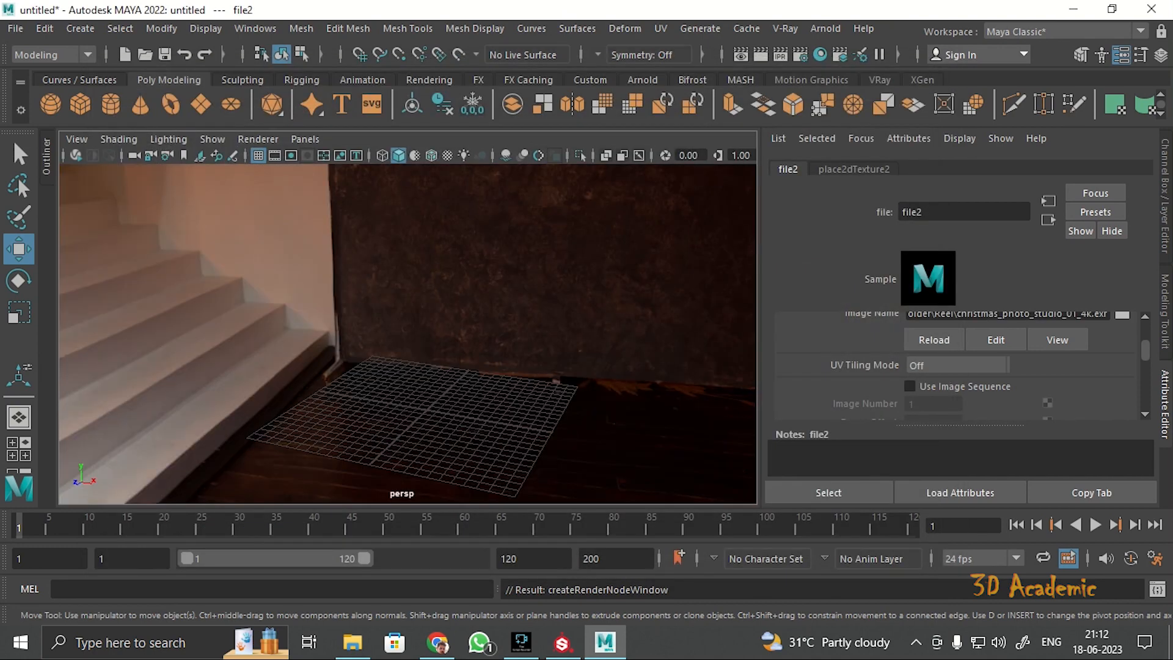
Create a polygon plane at the origin and scale it up uniformly to form a tabletop over the grid.
alt+drag(519, 342, 265, 322)
scroll(265, 322, up, 2)
click(1164, 197)
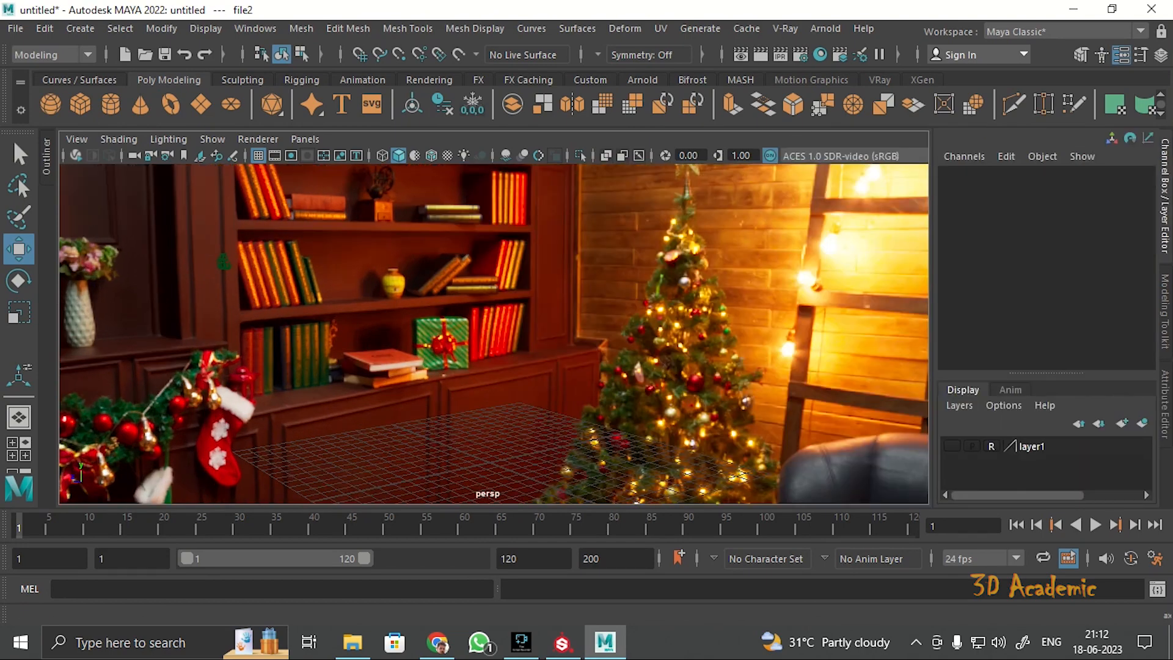
click(200, 104)
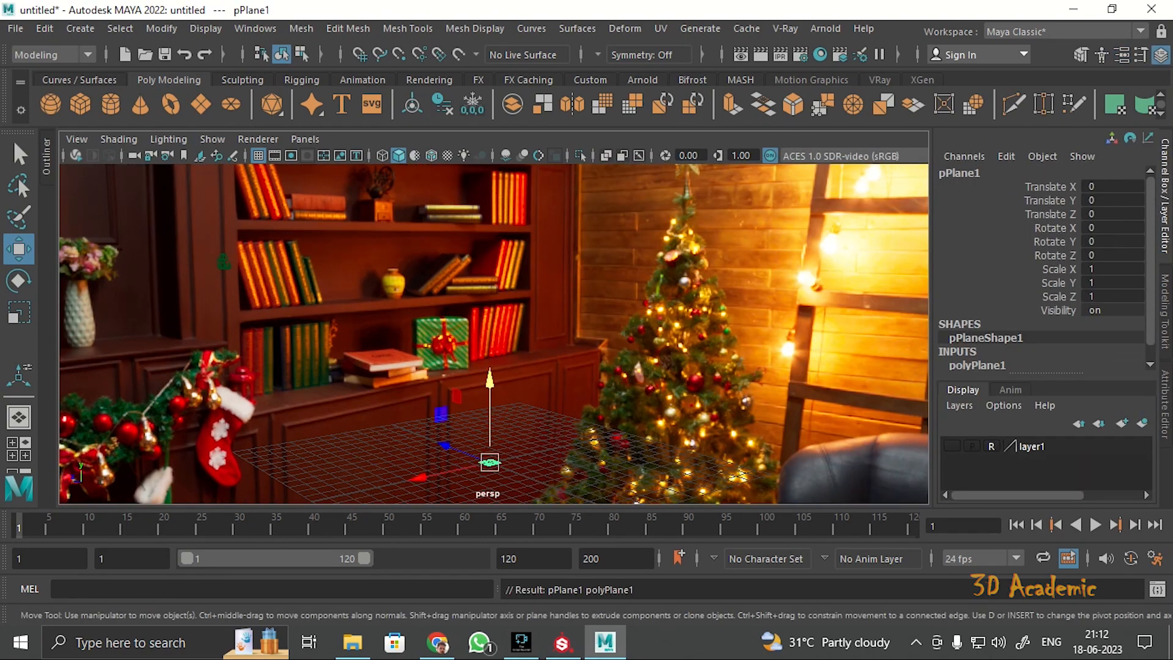
key(r)
drag(489, 462, 532, 462)
Assign a new Lambert material to the scaled plane.
key(ctrl+a)
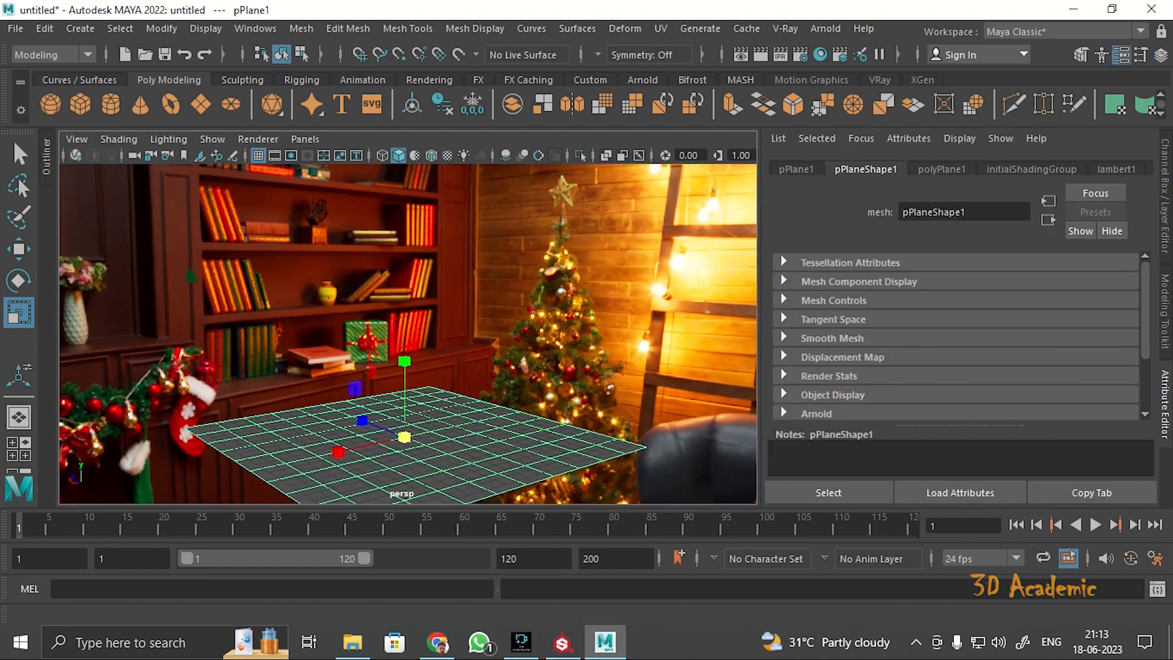
click(1116, 169)
click(933, 361)
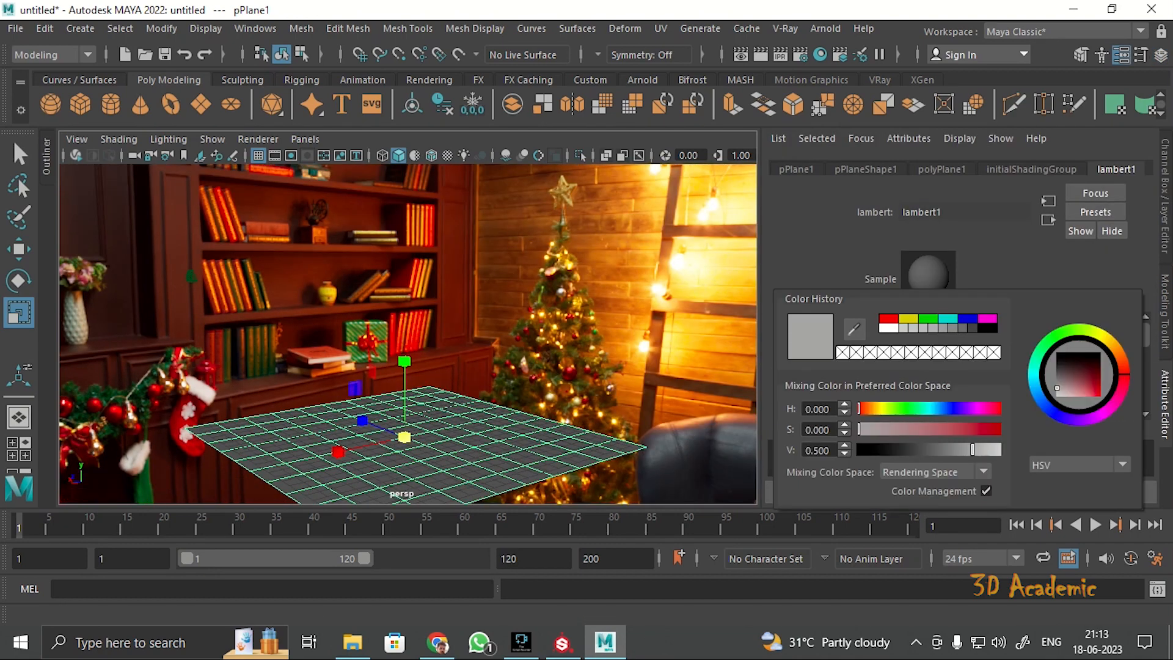
right_click(617, 169)
click(613, 609)
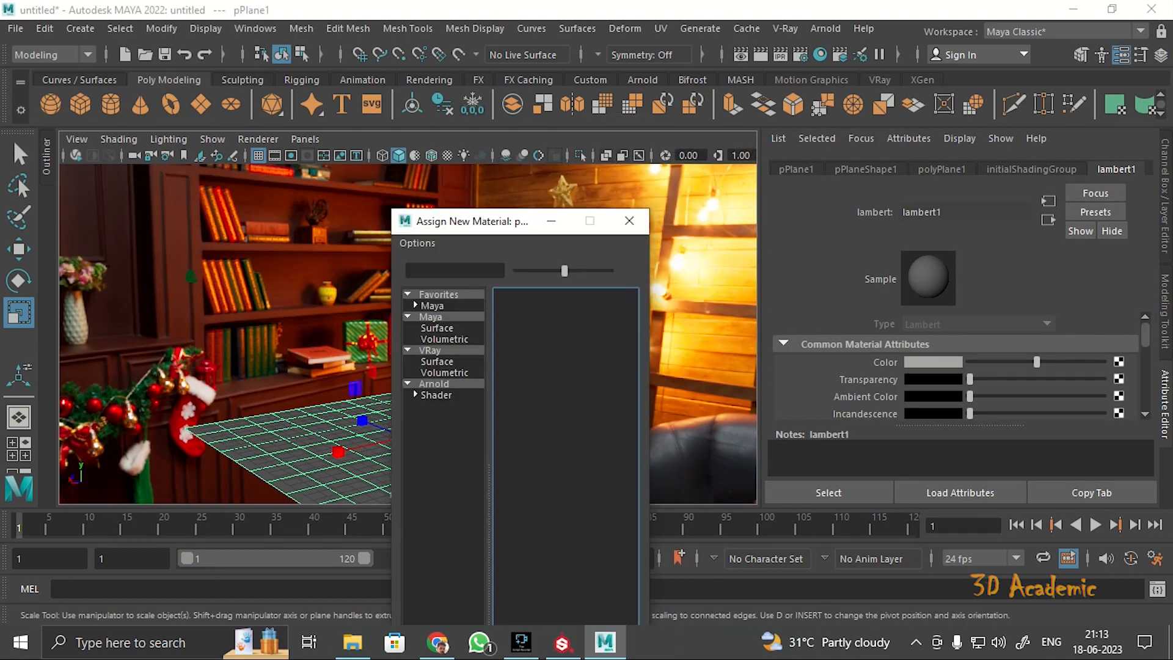
click(432, 305)
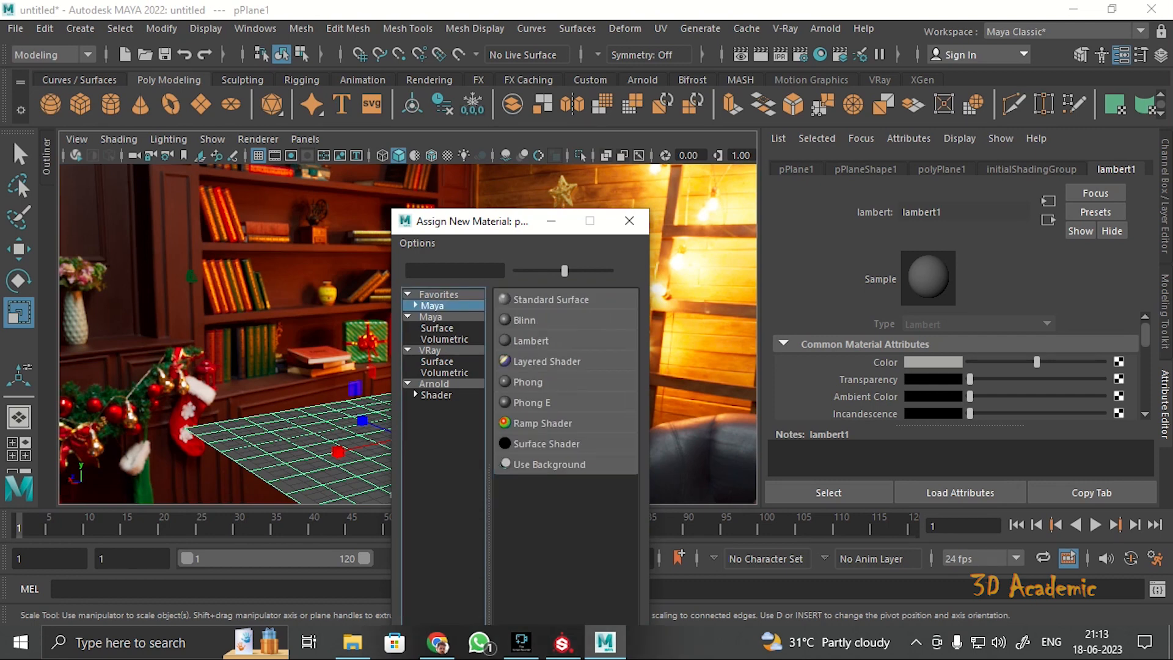
click(530, 340)
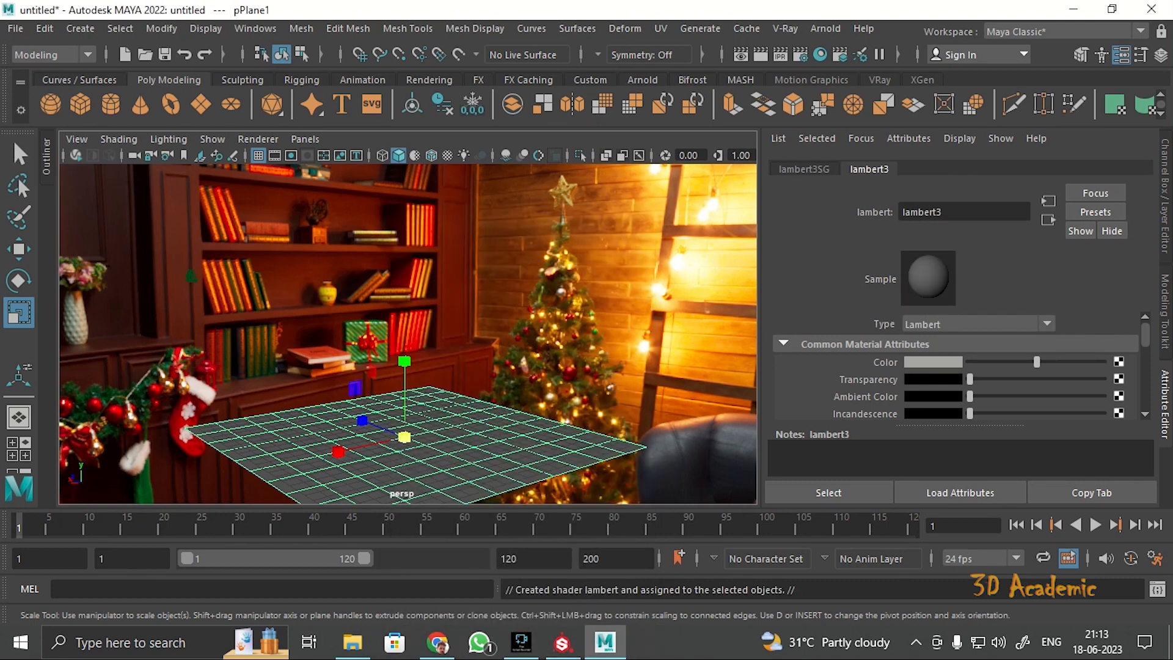
Set the plane's Lambert color to dark red with HSV 360, 0.779, 0.386.
click(932, 362)
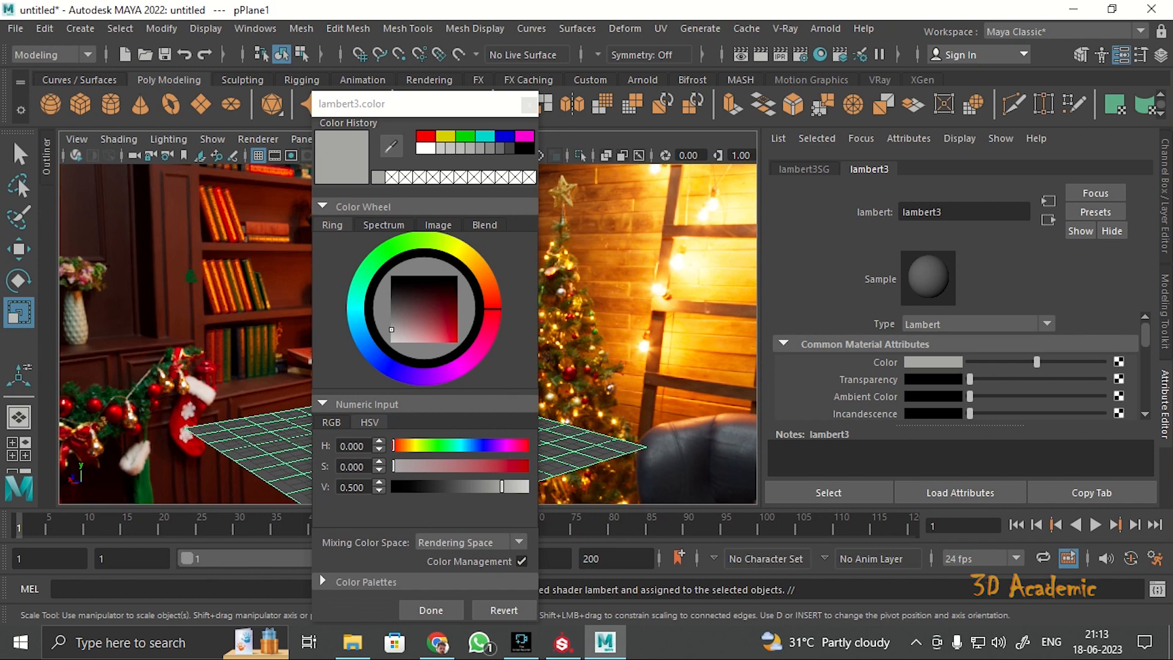
click(426, 135)
drag(417, 294, 443, 325)
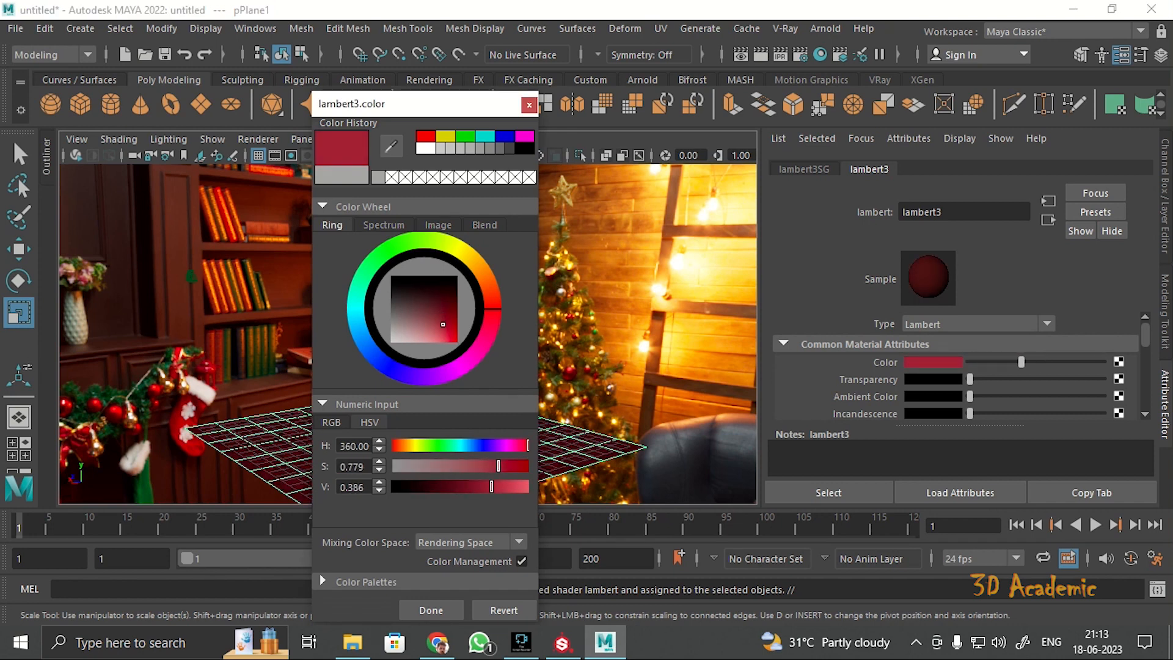
click(430, 610)
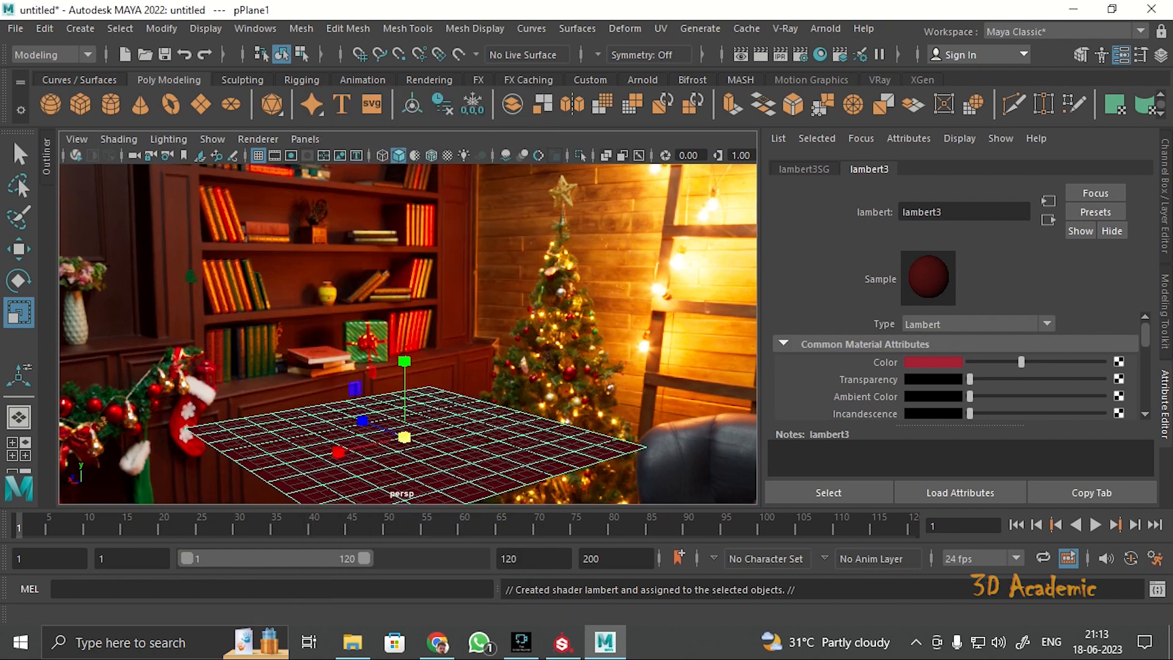
Look through camera1, frame the red plane against the bookshelf in the HDR background, and render the current frame with Arnold.
click(305, 139)
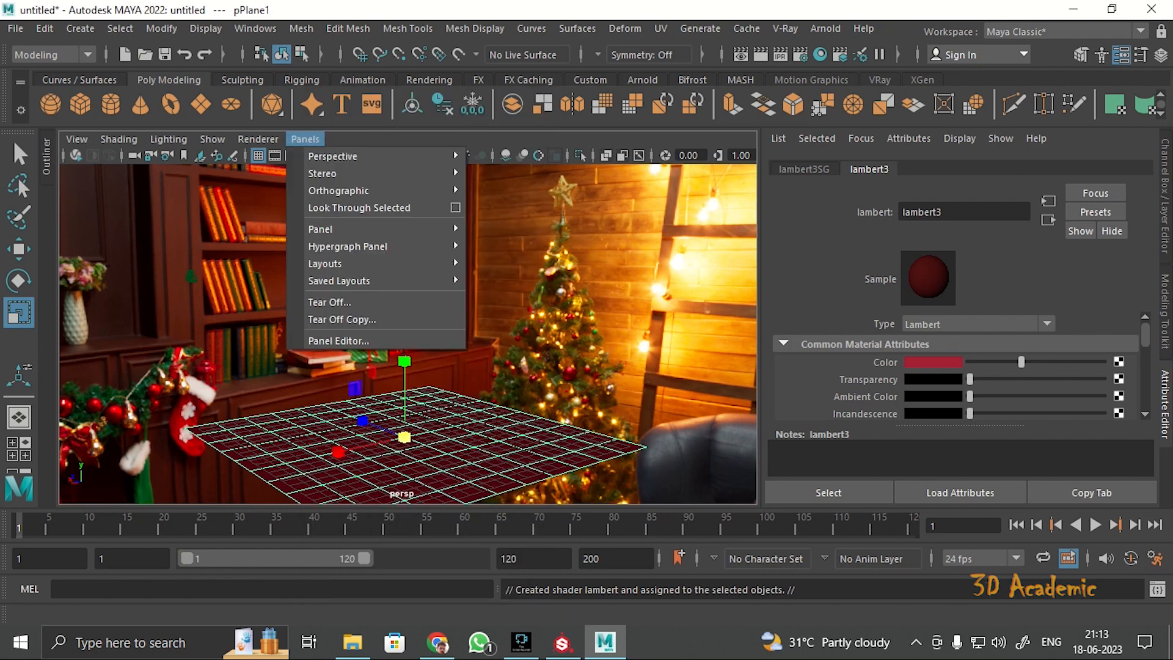
mouse_move(342, 156)
click(505, 157)
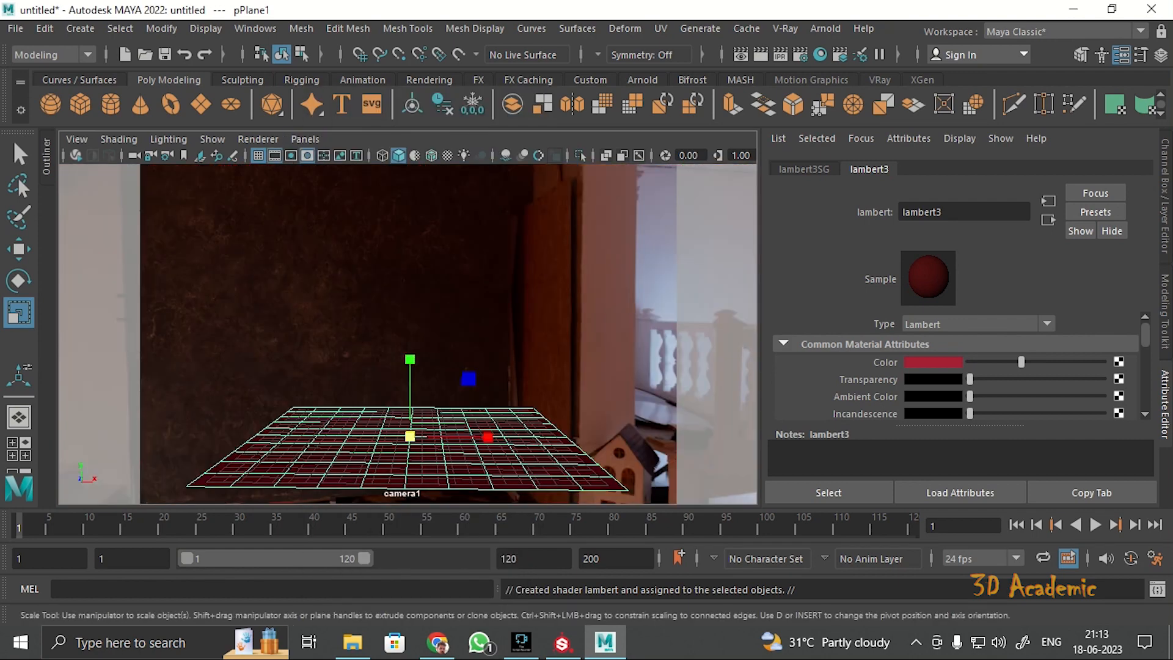
alt+drag(537, 305, 116, 320)
alt+drag(290, 264, 213, 266)
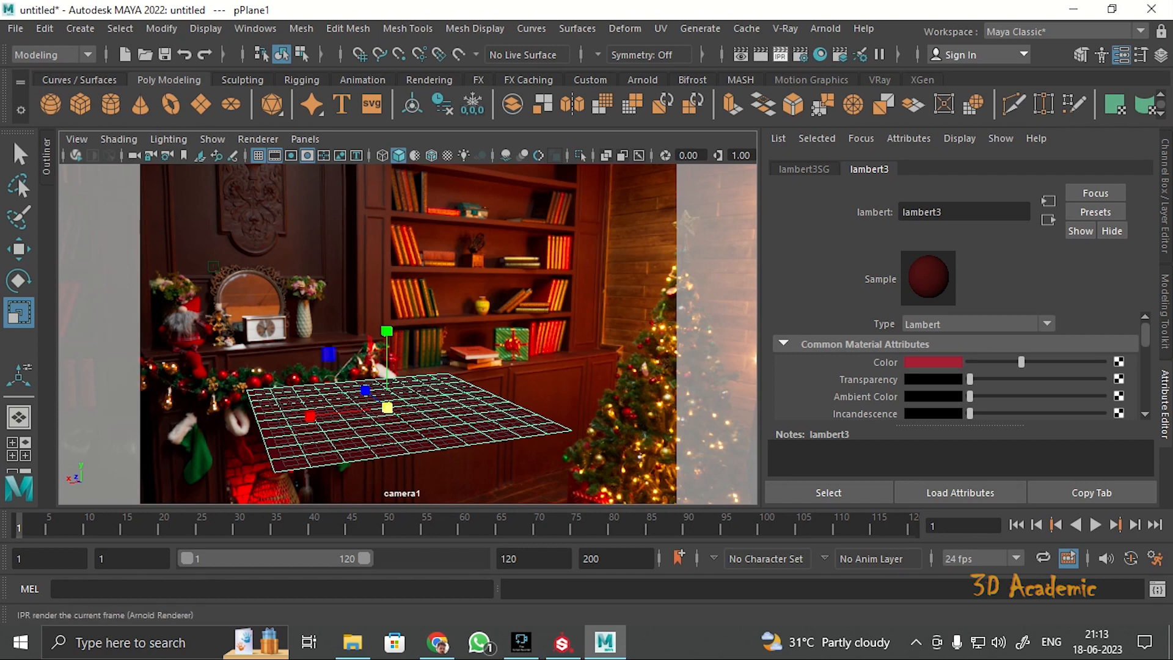
click(760, 54)
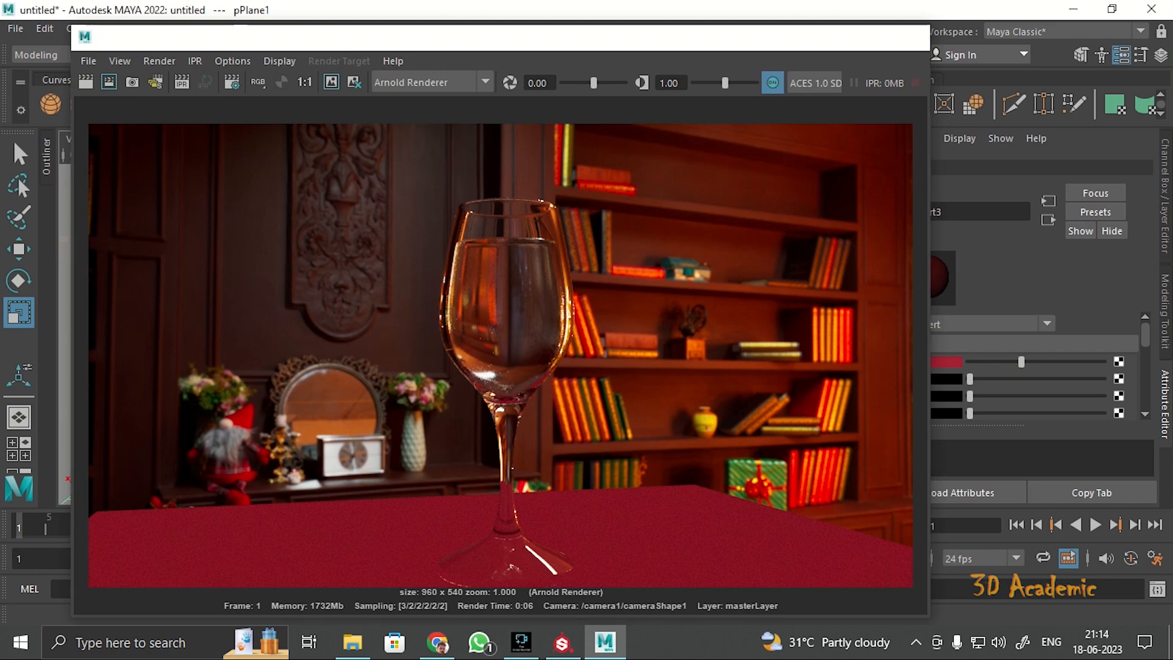
click(909, 37)
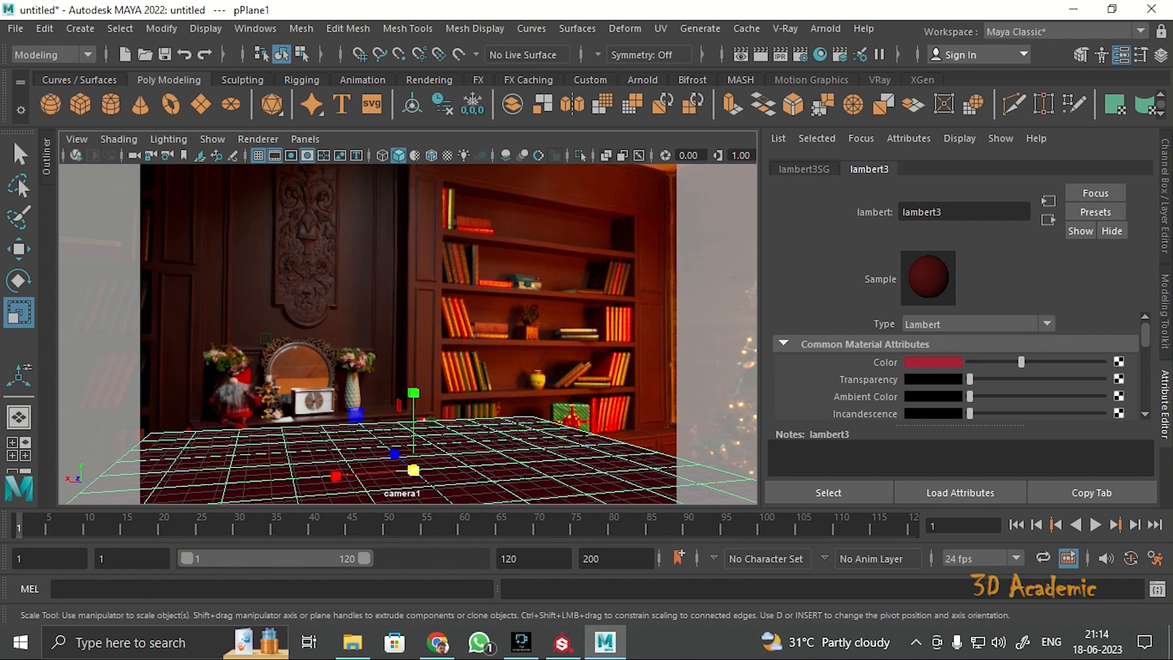